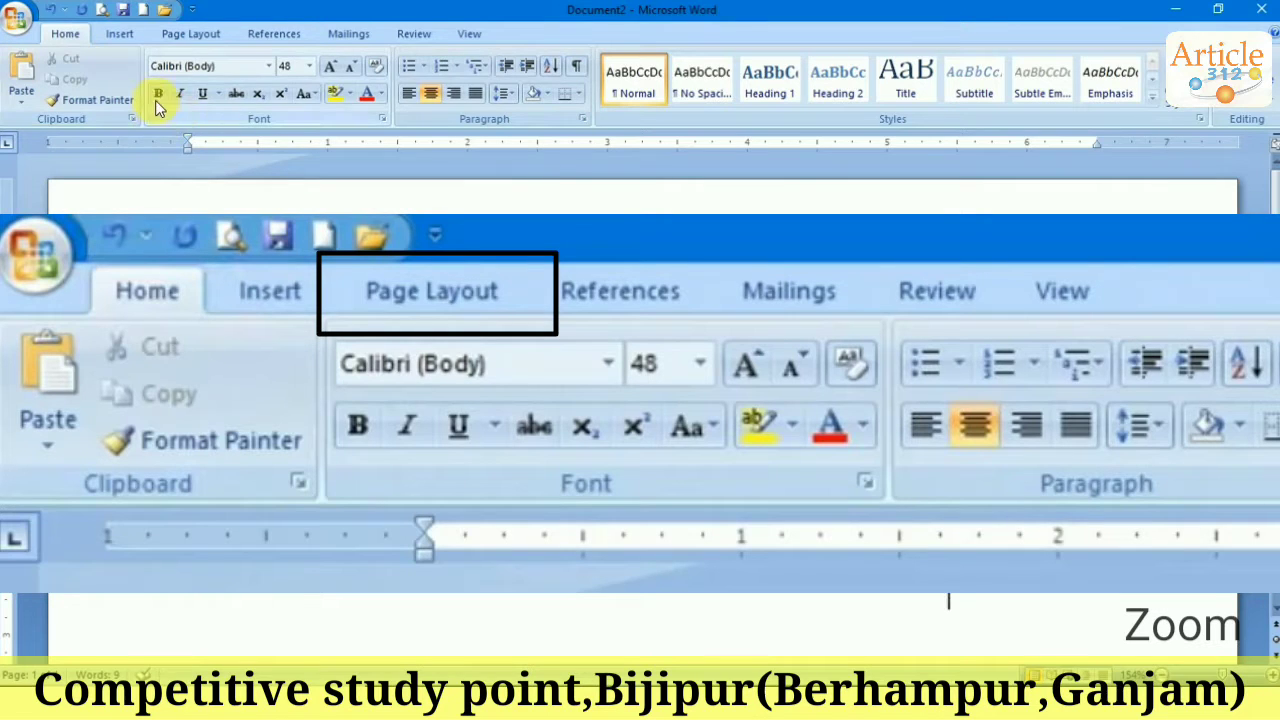
Step: Create a new blank document and show the Page Layout tab's themes, page setup and background options
{"action": "left_click", "coordinate": [180, 38]}
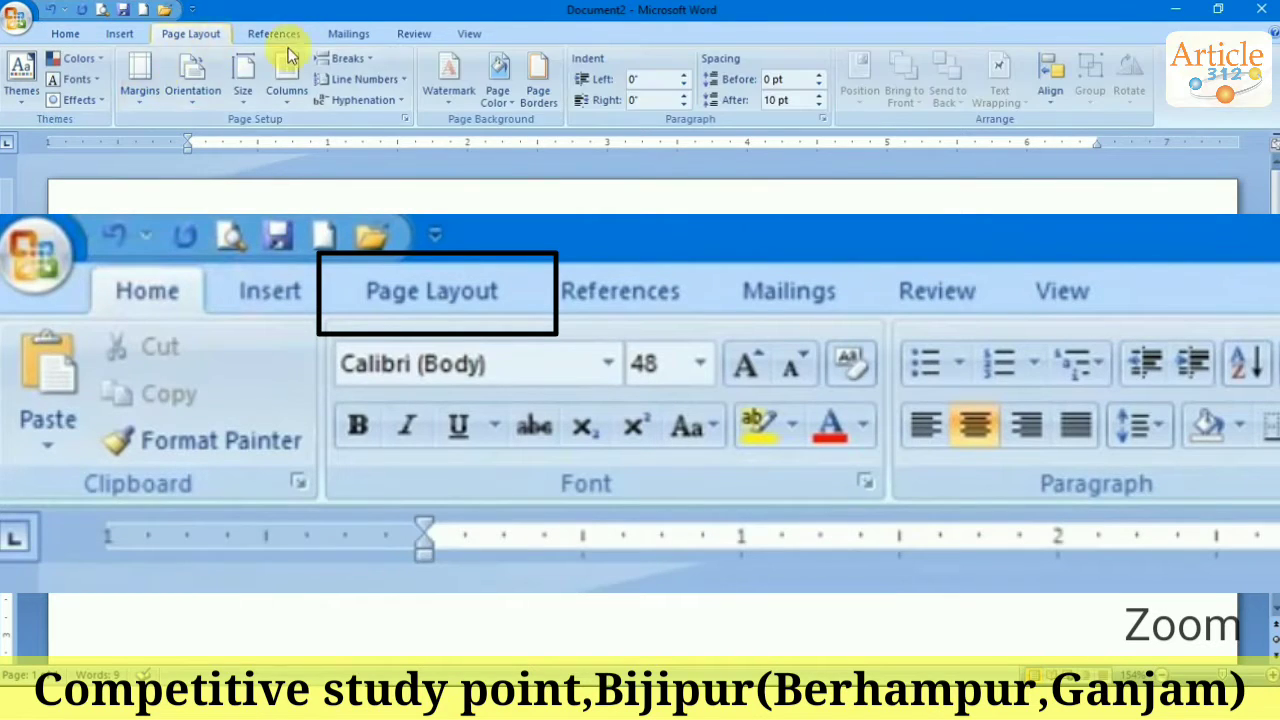
{"action": "left_click", "coordinate": [20, 18]}
{"action": "left_click", "coordinate": [36, 62]}
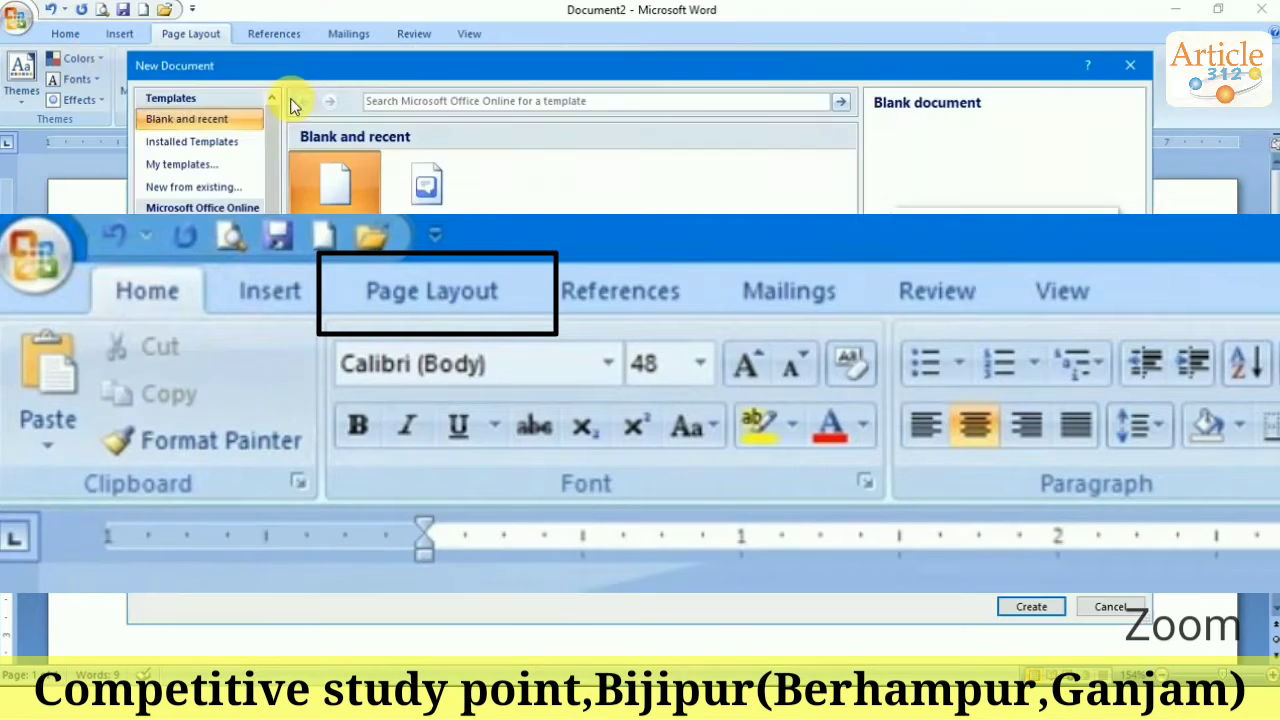
{"action": "left_click", "coordinate": [1028, 606]}
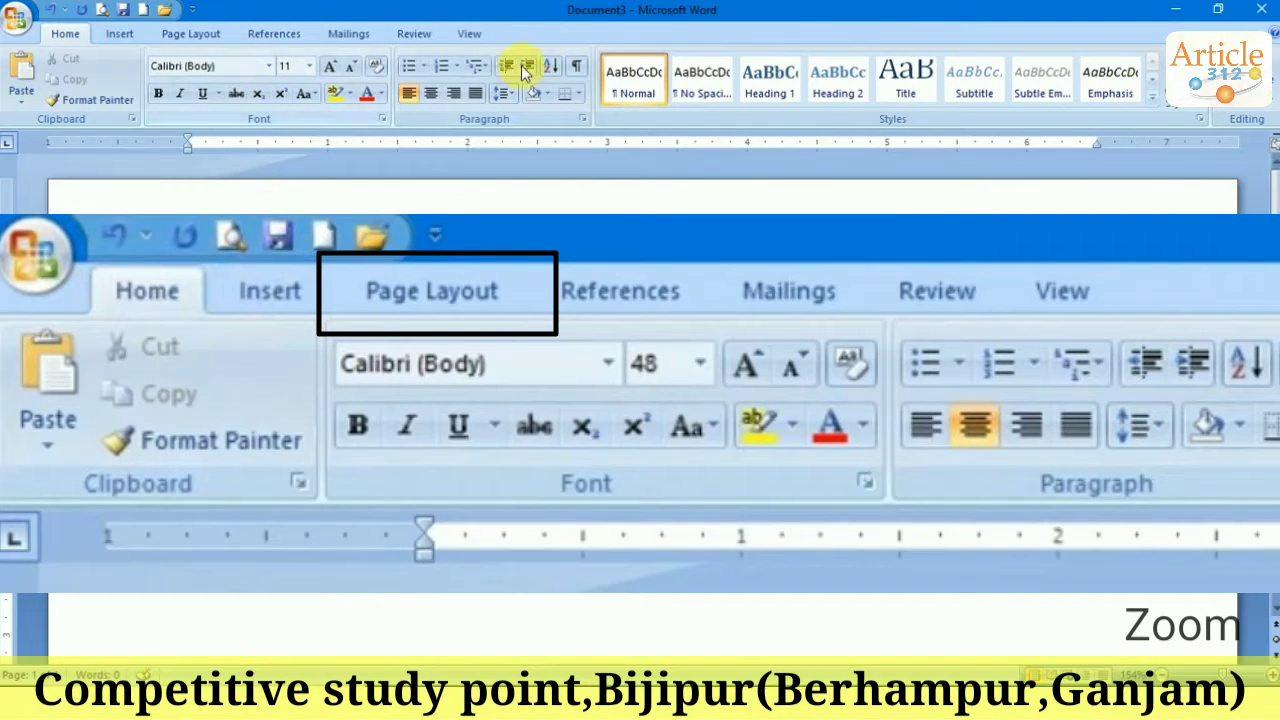
{"action": "left_click", "coordinate": [188, 33]}
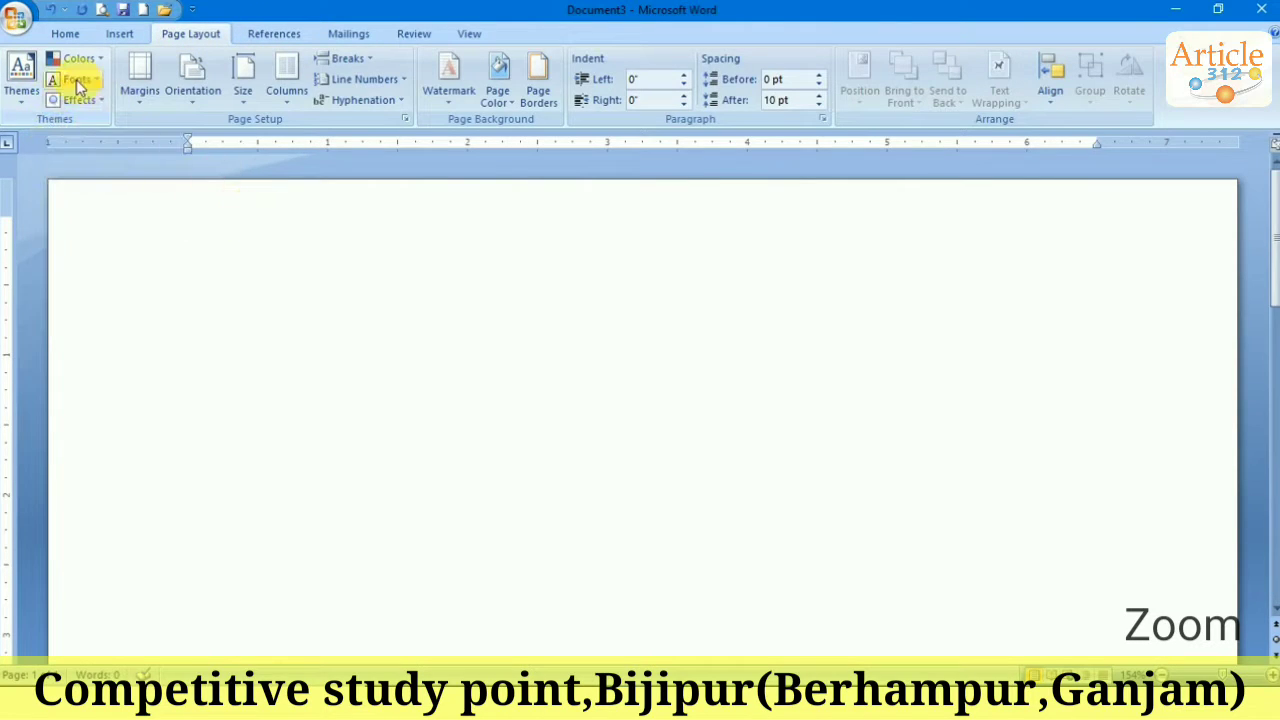
{"action": "left_click", "coordinate": [188, 205]}
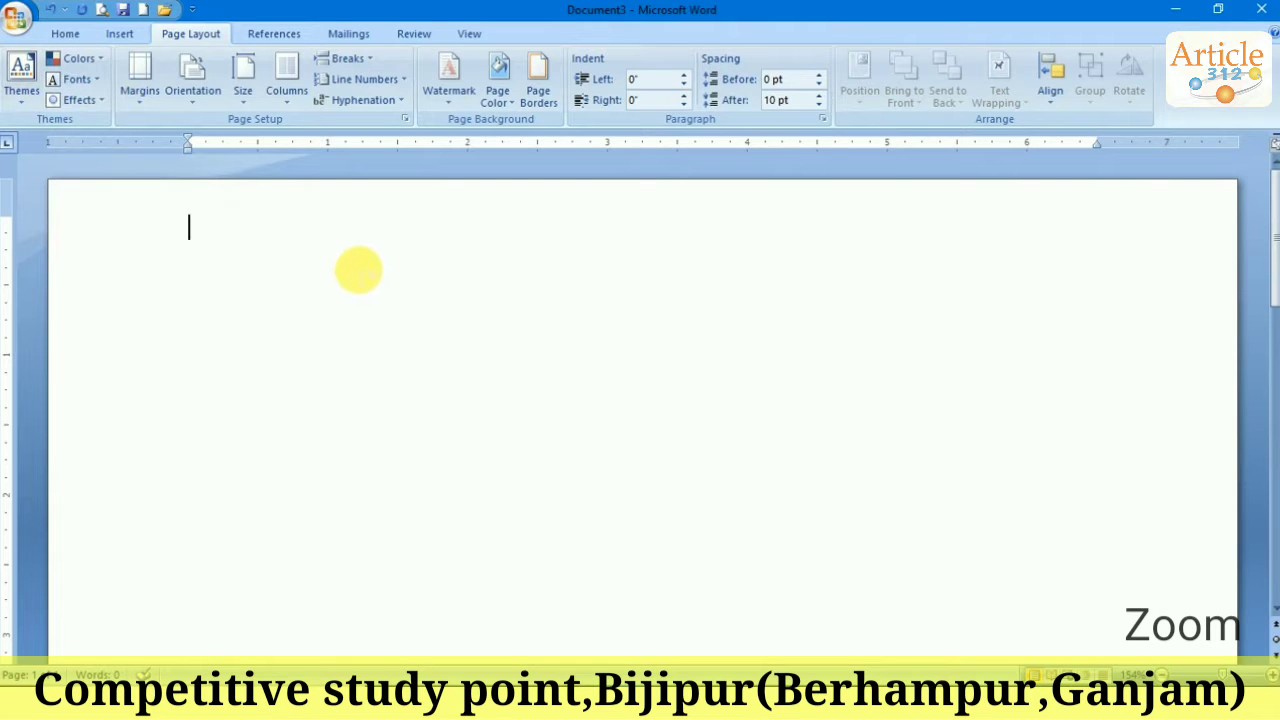
Step: Open the password-protected 'bio data' document from Recent Documents and select its BIO DATA title
{"action": "left_click", "coordinate": [16, 16]}
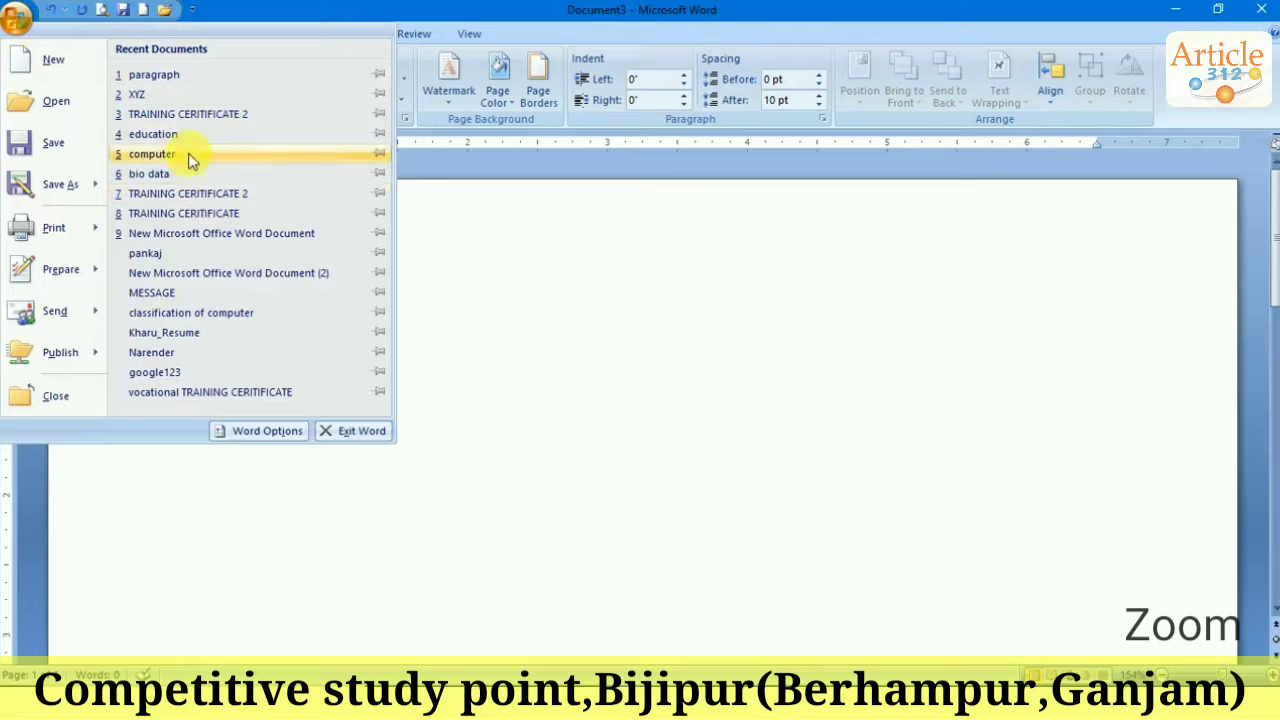
{"action": "left_click", "coordinate": [150, 174]}
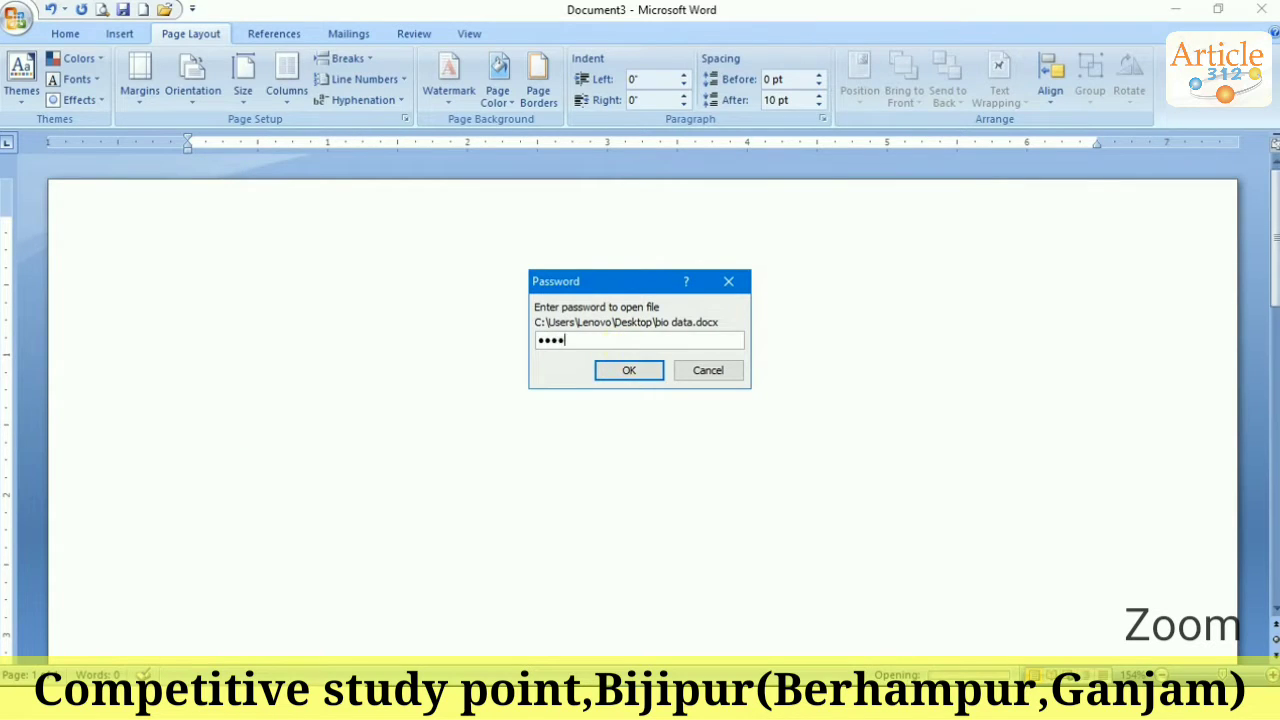
{"action": "key", "text": "Return"}
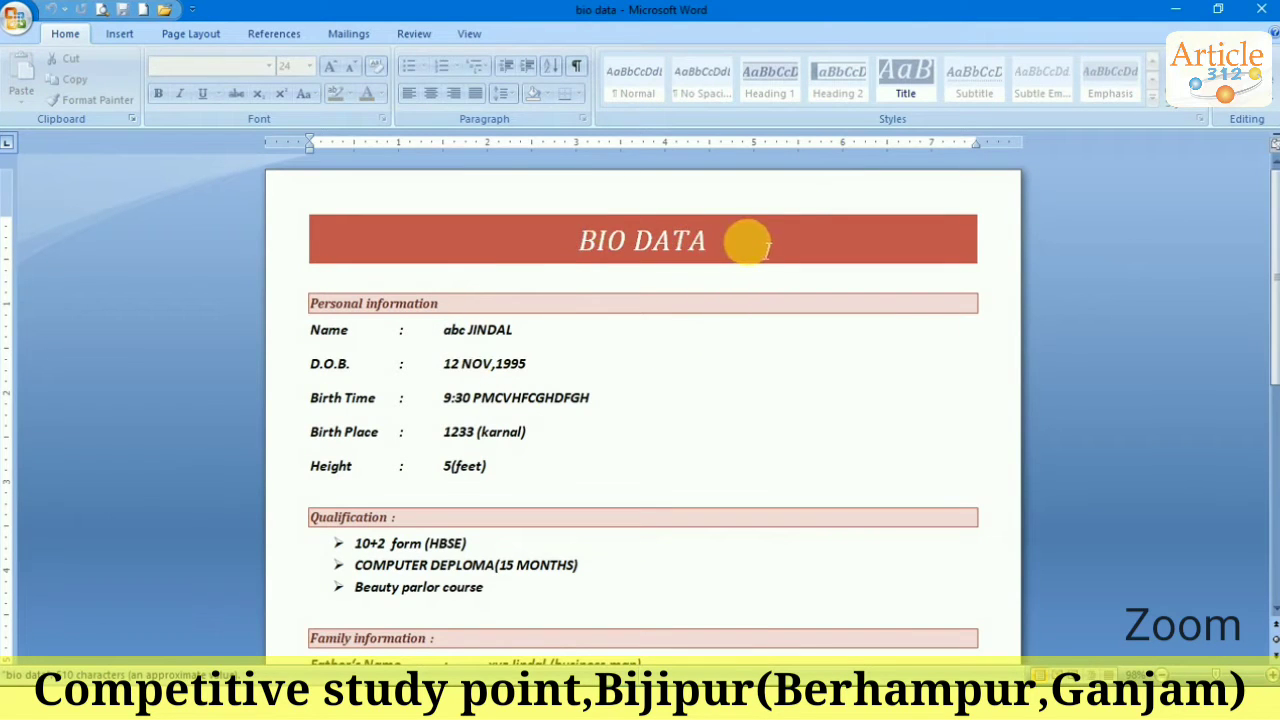
{"action": "left_click_drag", "start_coordinate": [765, 248], "coordinate": [565, 240]}
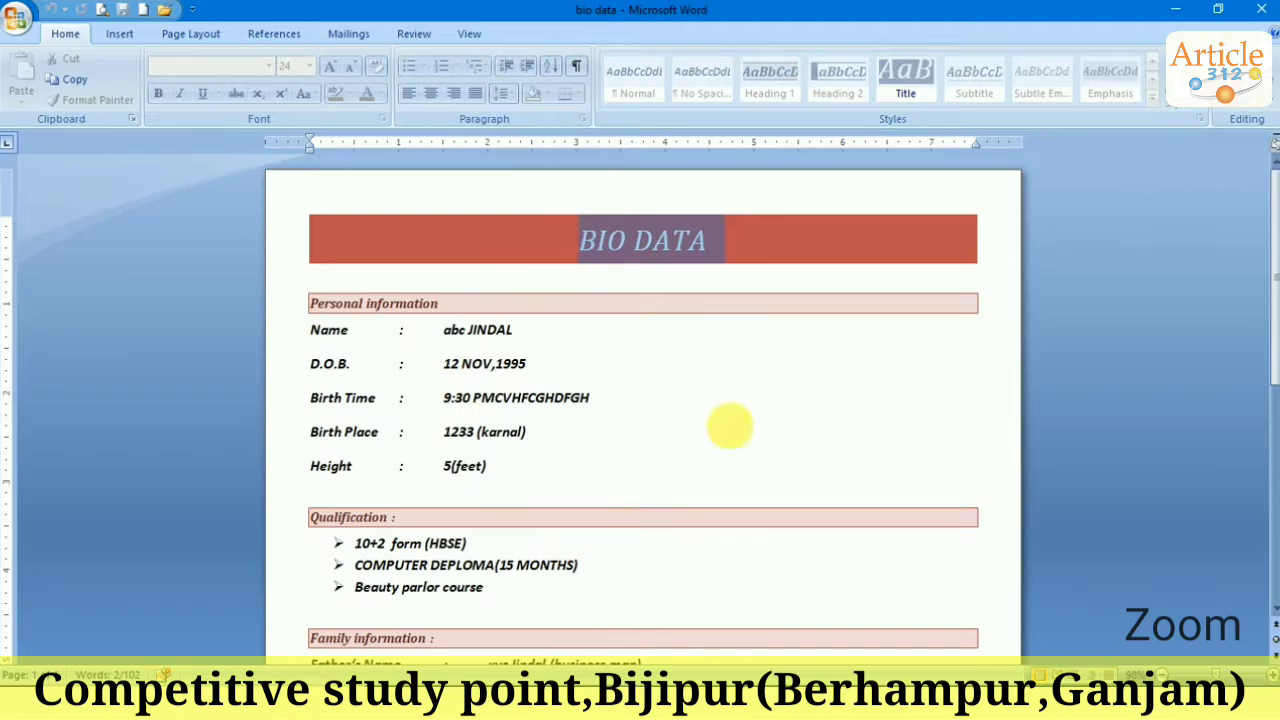
Step: Leave the bio data document unmarked as final so it stays editable
{"action": "left_click", "coordinate": [18, 18]}
{"action": "mouse_move", "coordinate": [64, 270]}
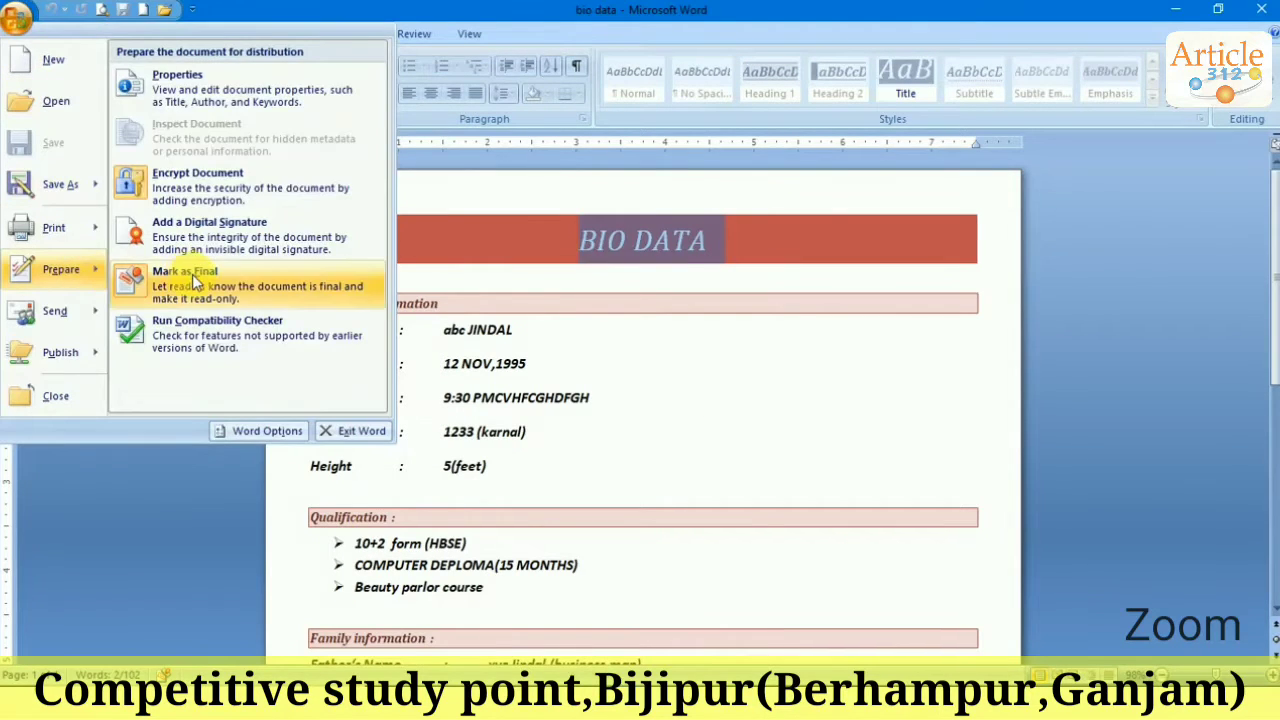
{"action": "key", "text": "Escape"}
{"action": "left_click", "coordinate": [446, 190]}
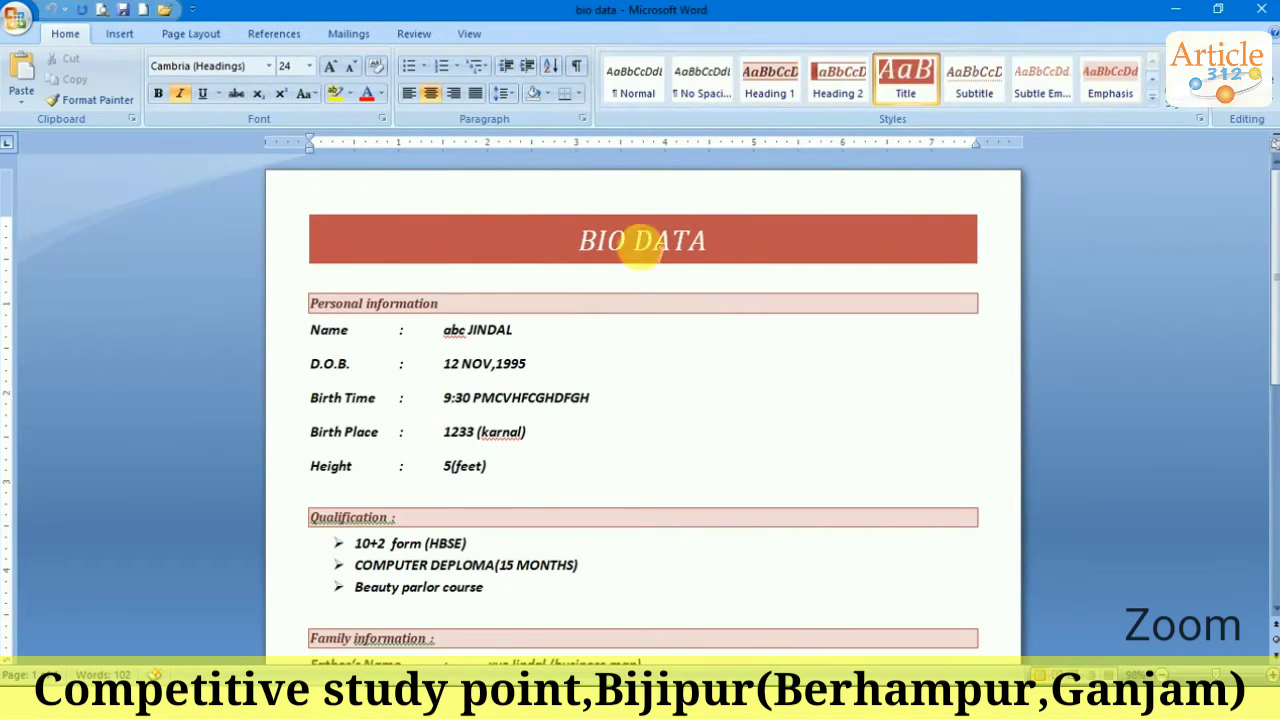
Step: Apply the Modern style set from Change Styles, giving blue banner headings and a blue title
{"action": "left_click", "coordinate": [1205, 85]}
{"action": "mouse_move", "coordinate": [1207, 127]}
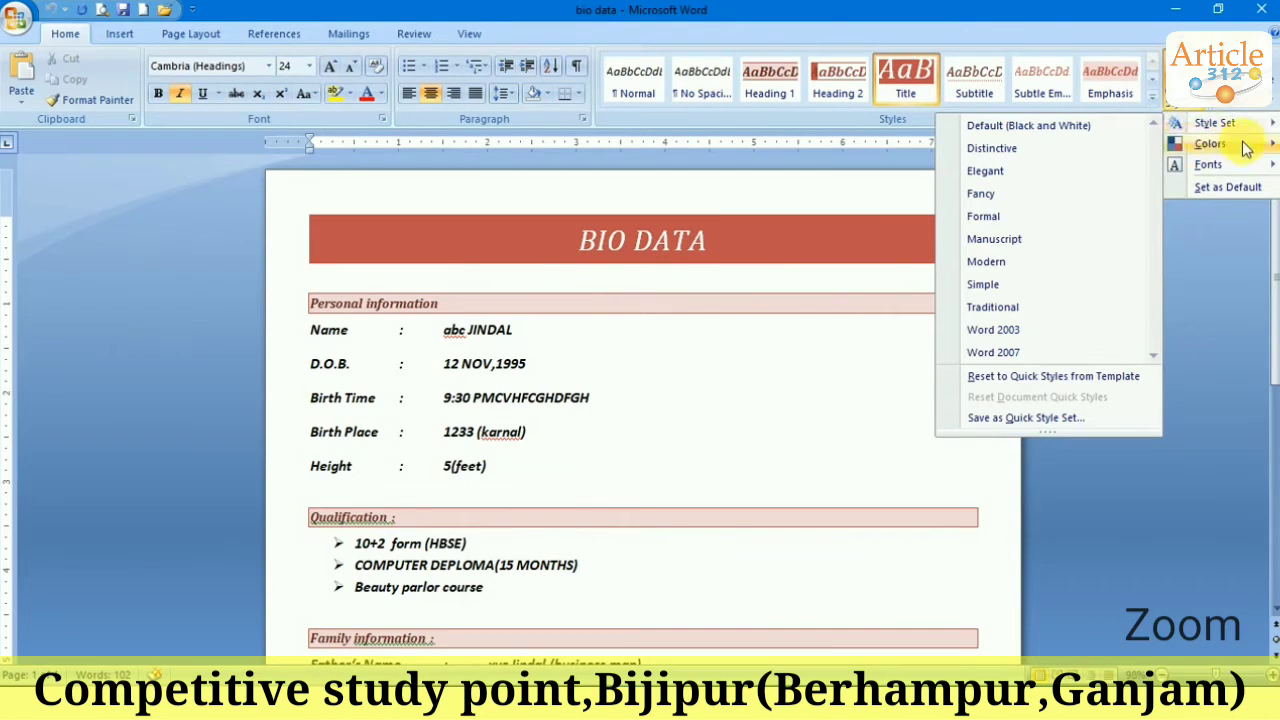
{"action": "left_click", "coordinate": [1212, 147]}
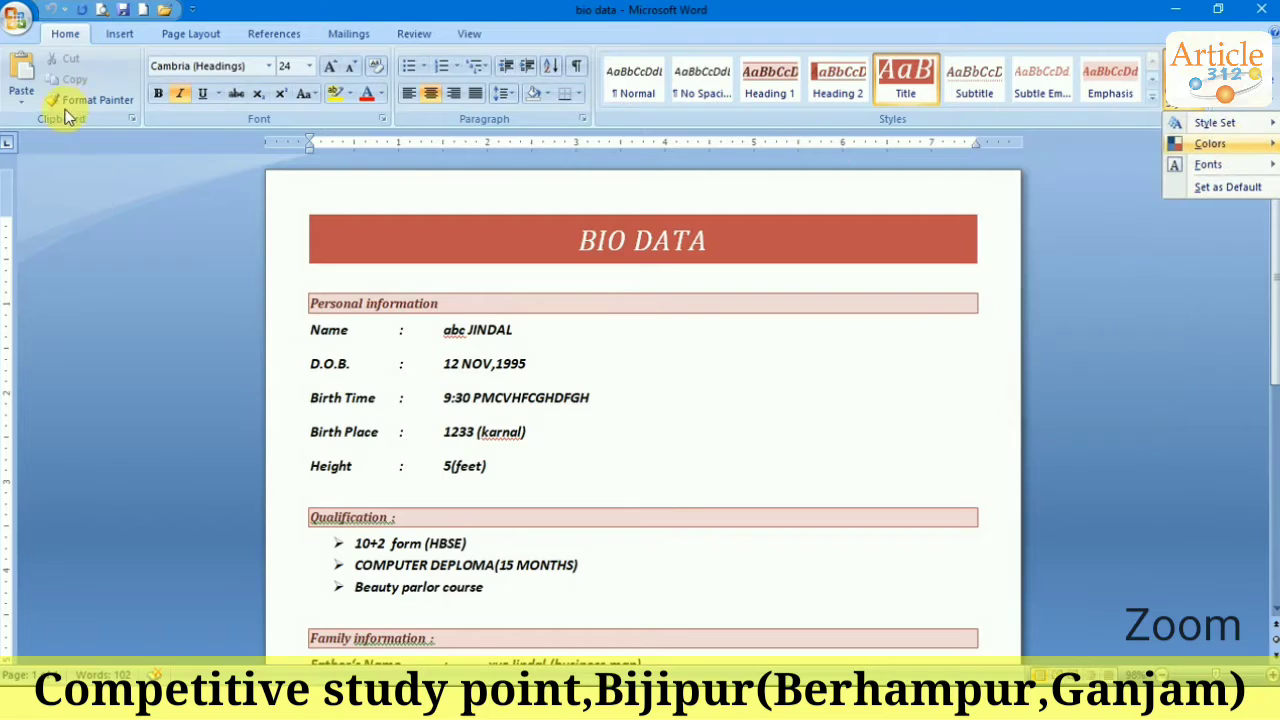
{"action": "left_click", "coordinate": [168, 36]}
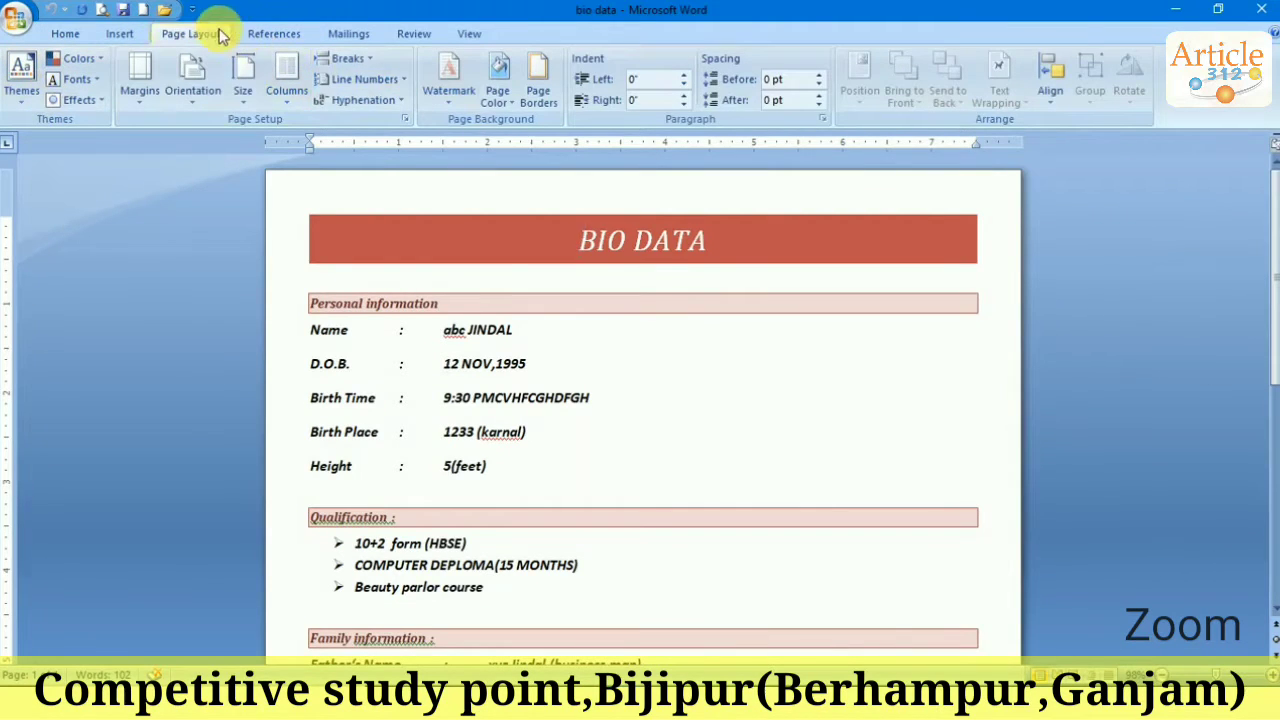
{"action": "left_click", "coordinate": [119, 36]}
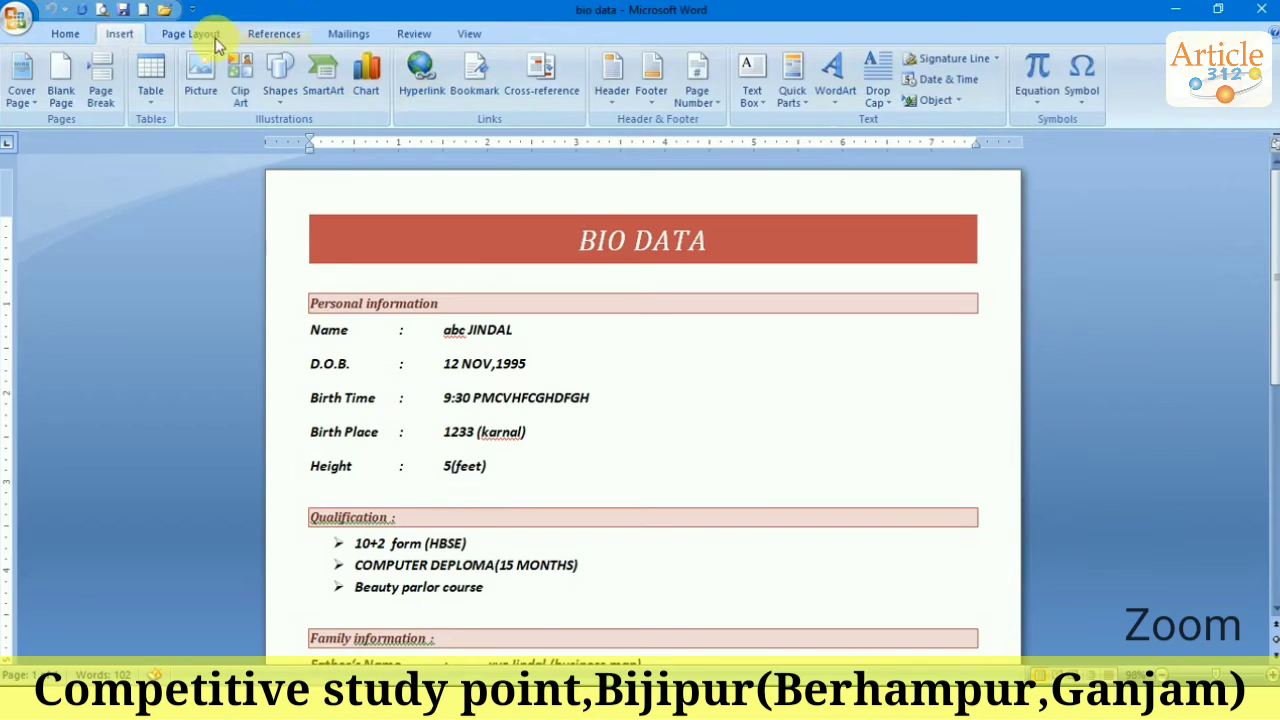
{"action": "left_click", "coordinate": [44, 38]}
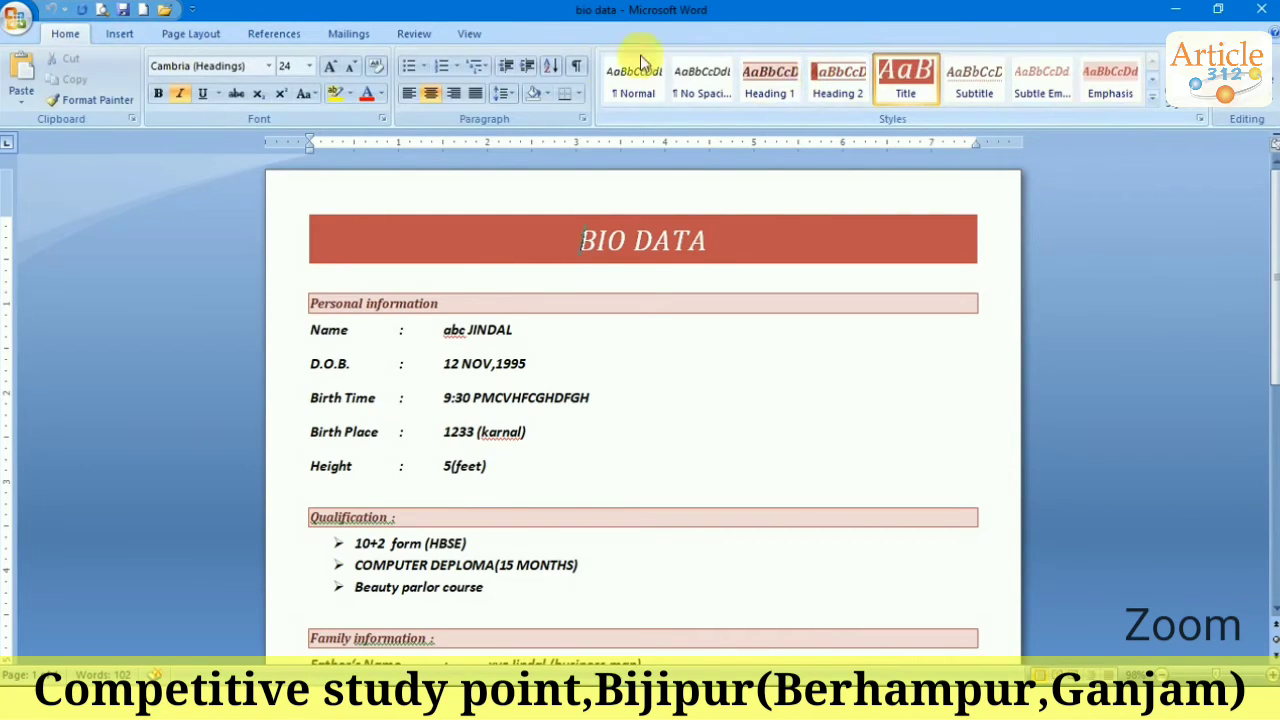
{"action": "left_click", "coordinate": [1205, 90]}
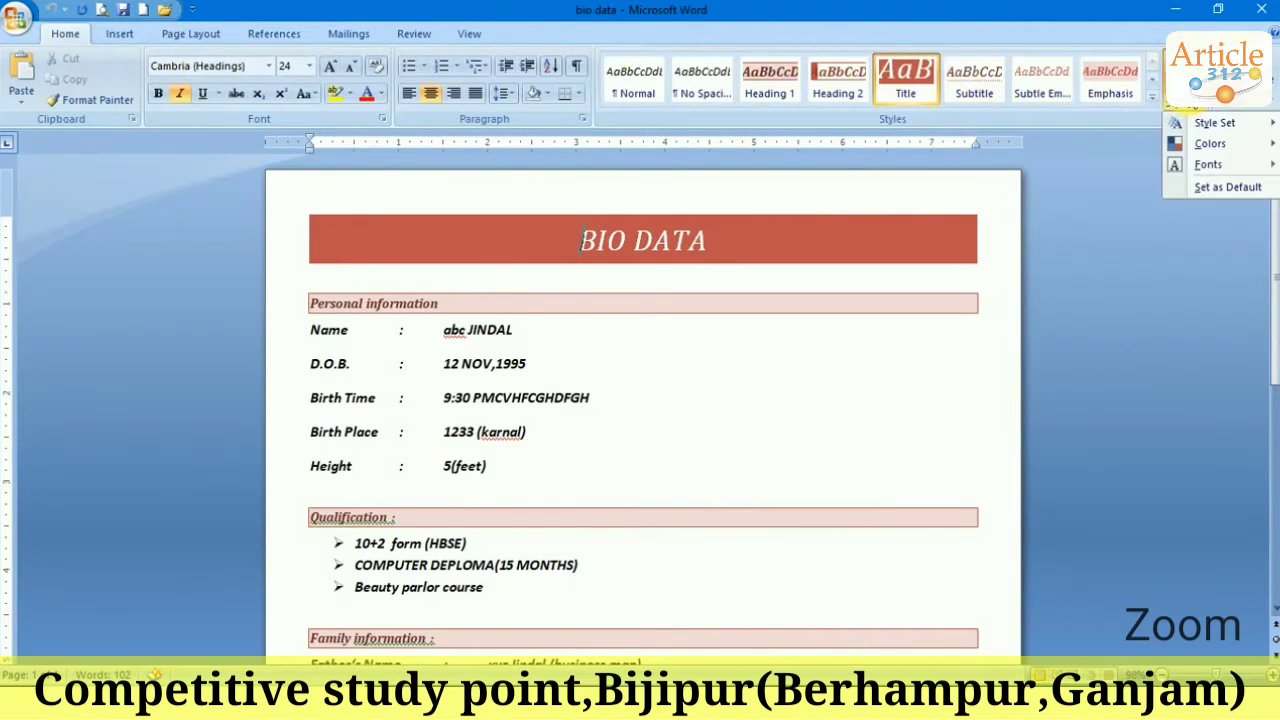
{"action": "mouse_move", "coordinate": [1214, 128]}
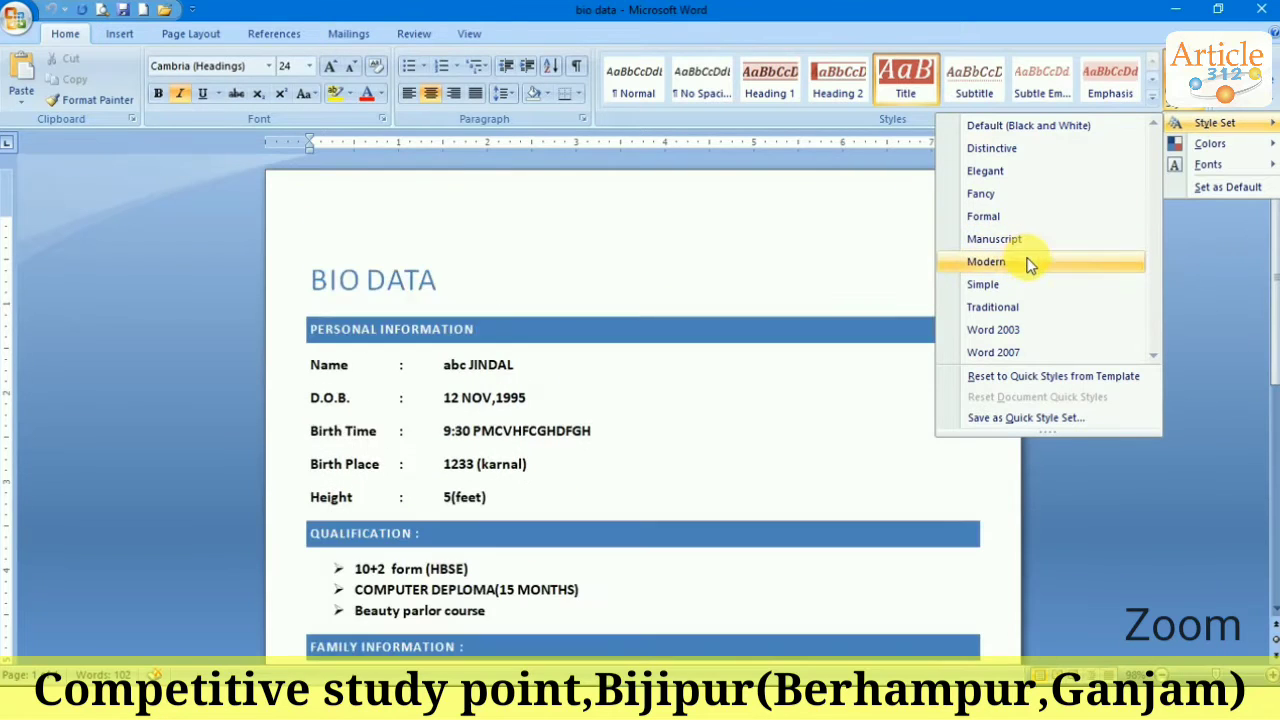
{"action": "left_click", "coordinate": [1030, 265]}
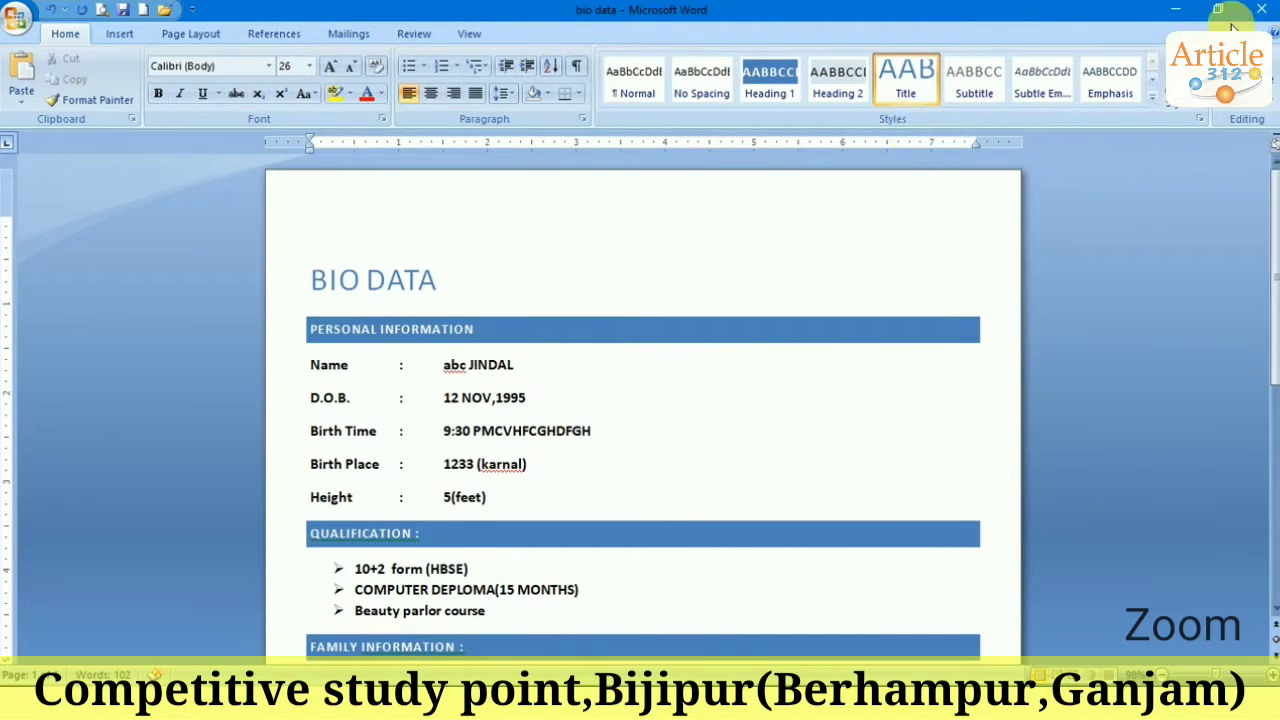
Step: Open the Page Layout Themes gallery to preview built-in themes such as Solstice and Verve
{"action": "left_click", "coordinate": [192, 36]}
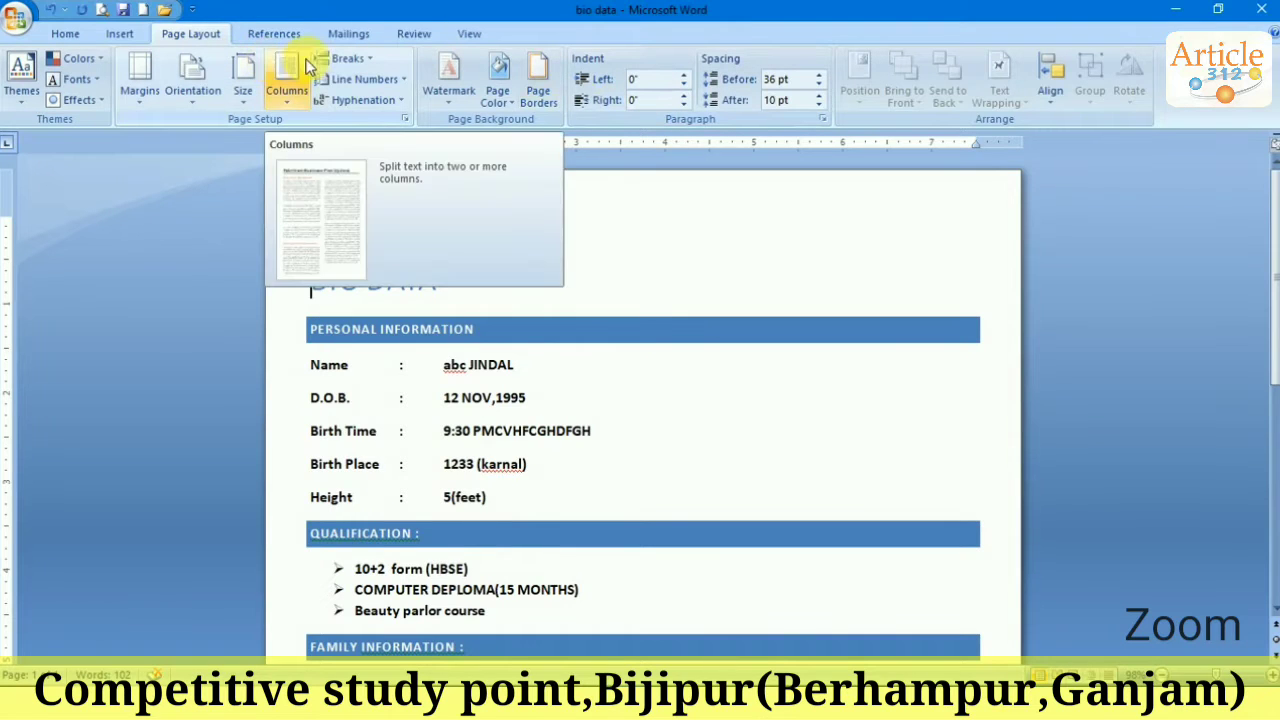
{"action": "left_click", "coordinate": [25, 106]}
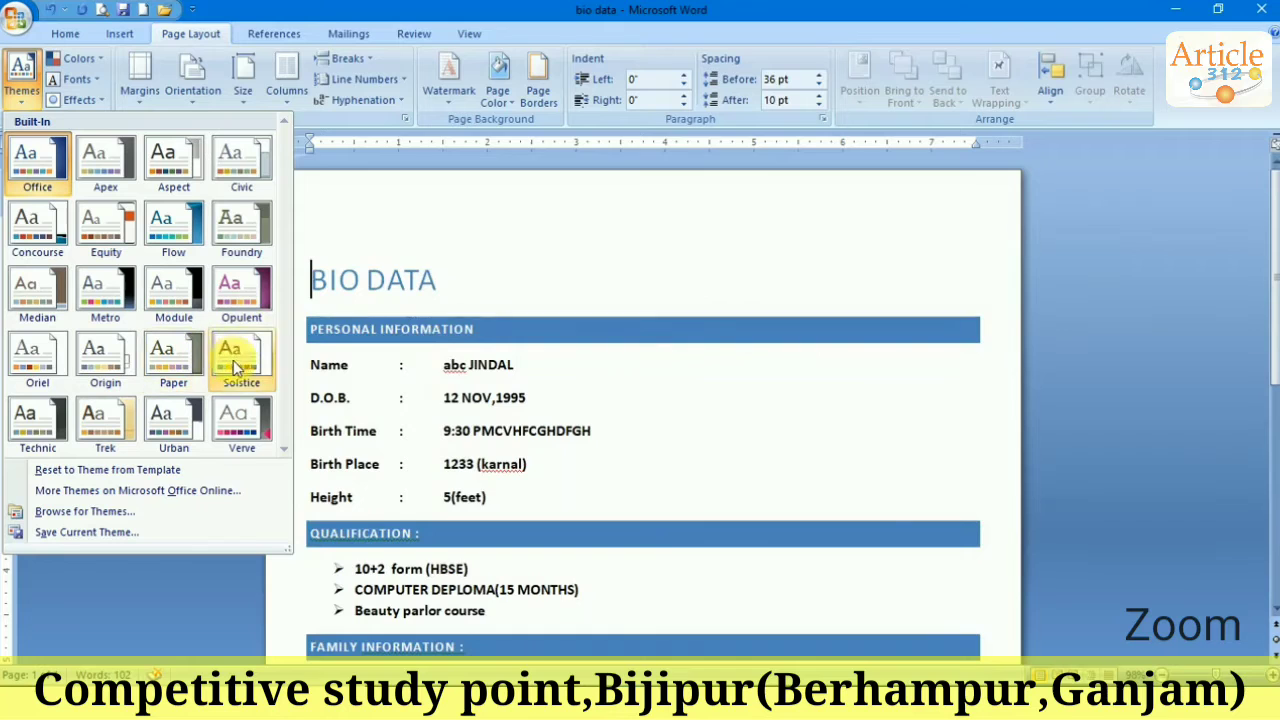
Step: Apply the Verve theme, then Module theme colours and Office Classic 2 (Arial) theme fonts
{"action": "left_click", "coordinate": [243, 430]}
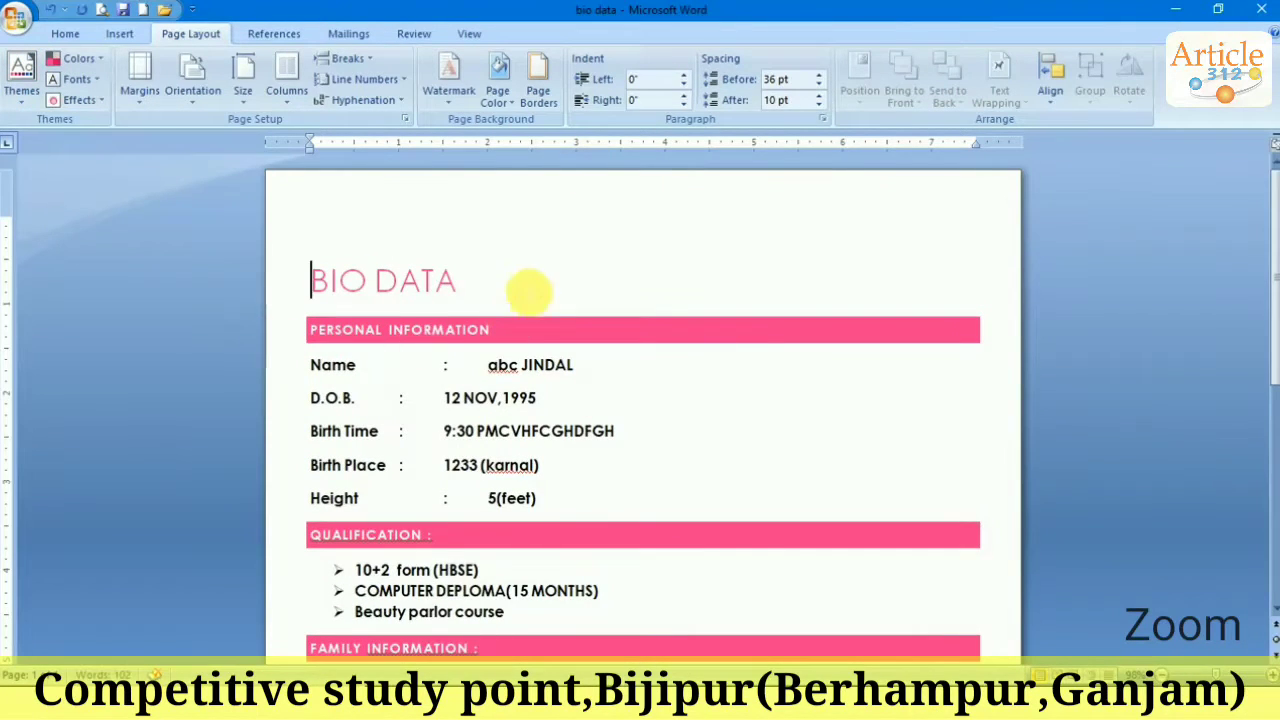
{"action": "left_click", "coordinate": [100, 62]}
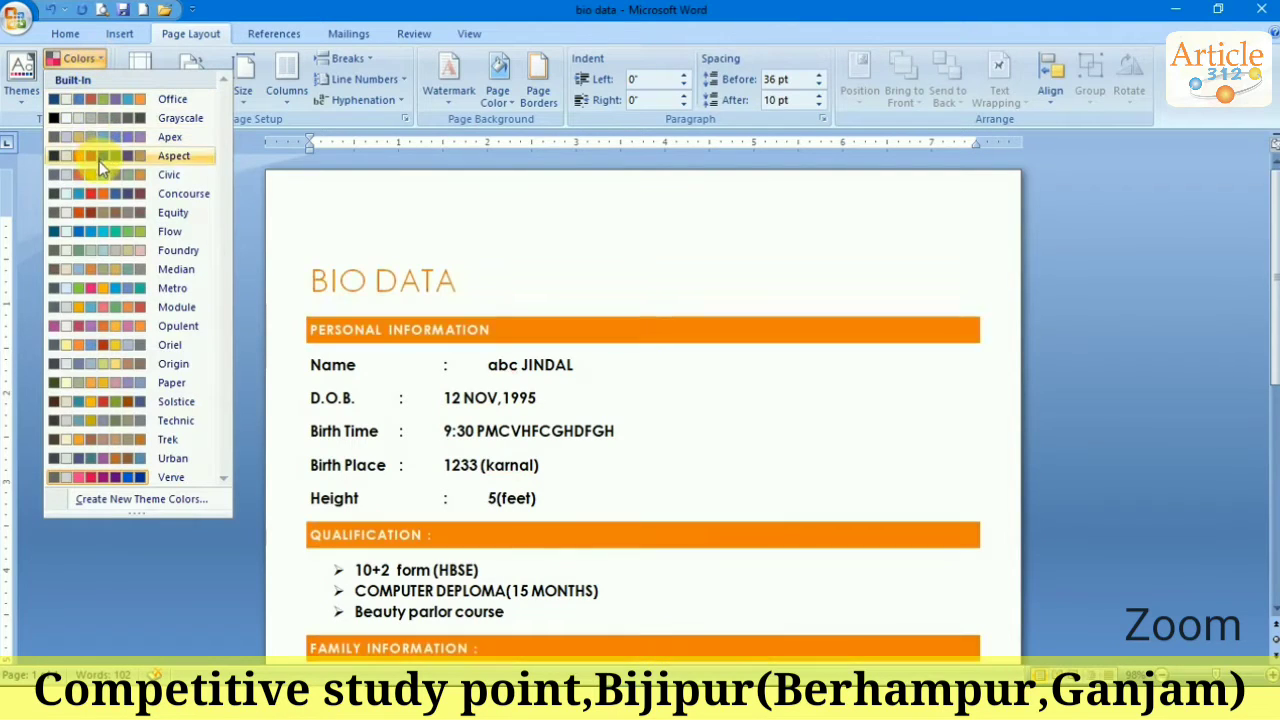
{"action": "left_click", "coordinate": [125, 307]}
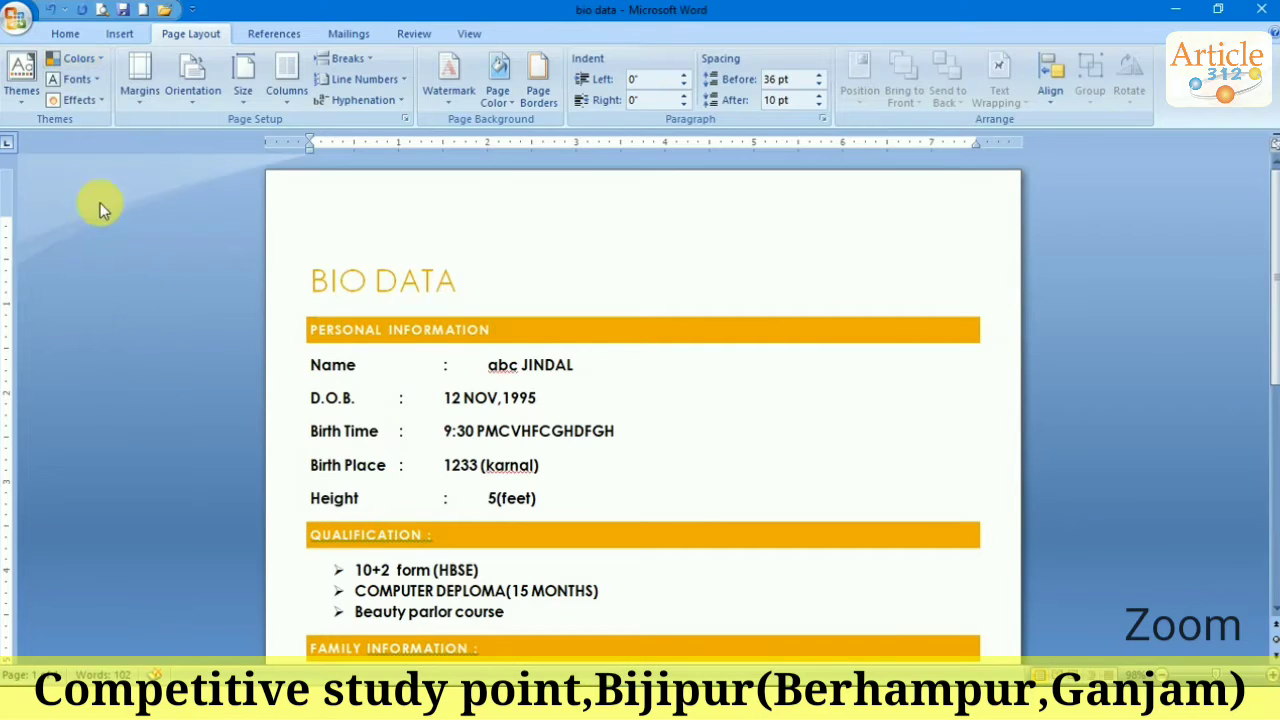
{"action": "left_click", "coordinate": [97, 84]}
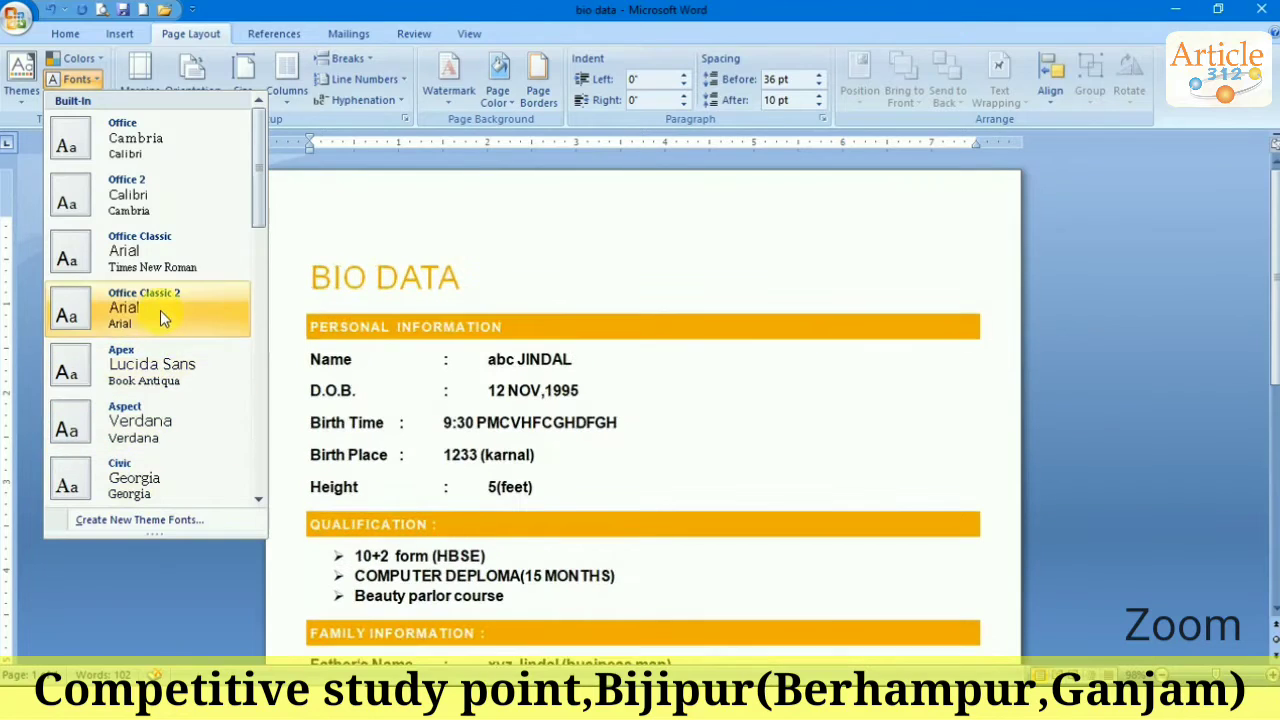
{"action": "left_click", "coordinate": [160, 310]}
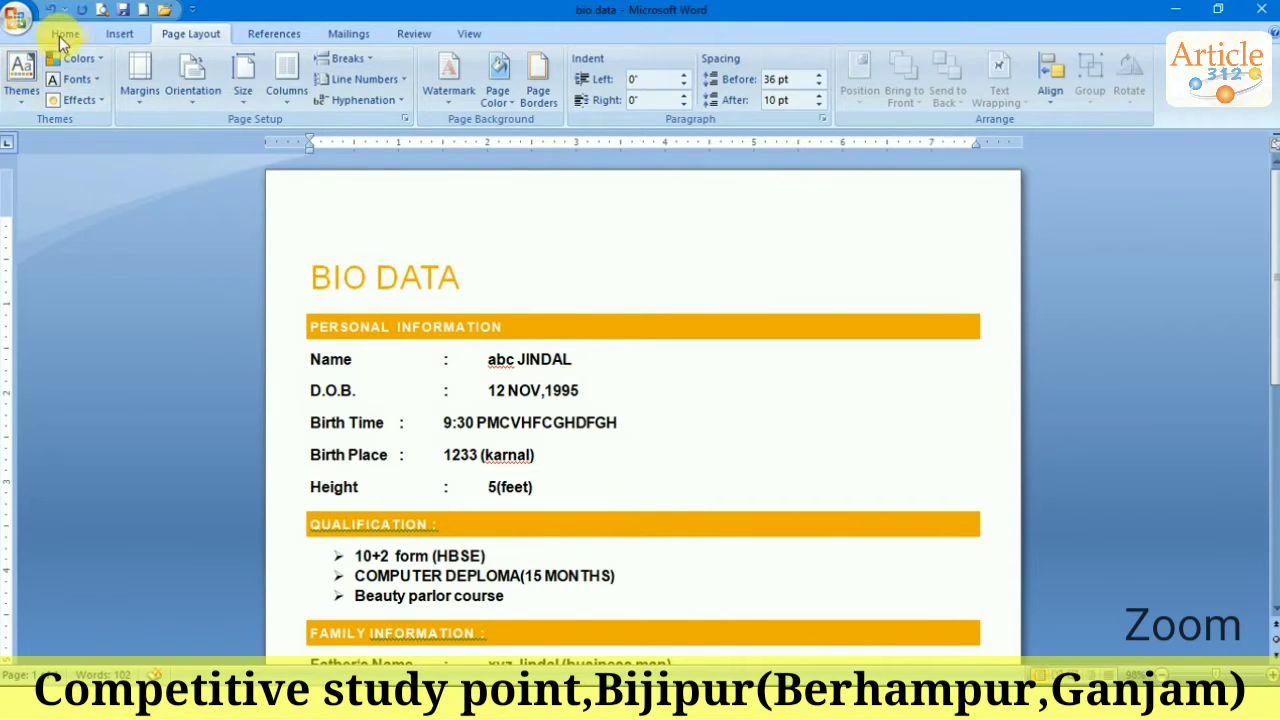
Step: Switch the document's theme fonts to the Civic set through Home's Change Styles Fonts list
{"action": "left_click", "coordinate": [119, 34]}
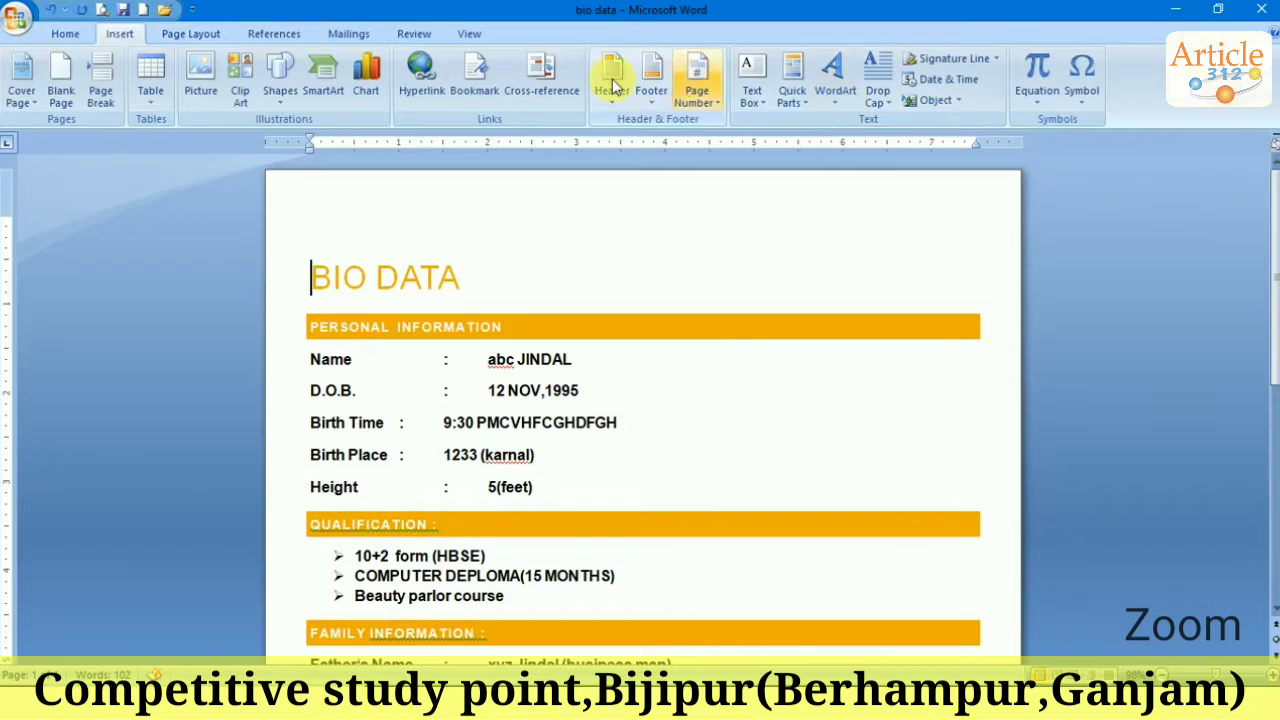
{"action": "left_click", "coordinate": [62, 34]}
{"action": "left_click", "coordinate": [1203, 110]}
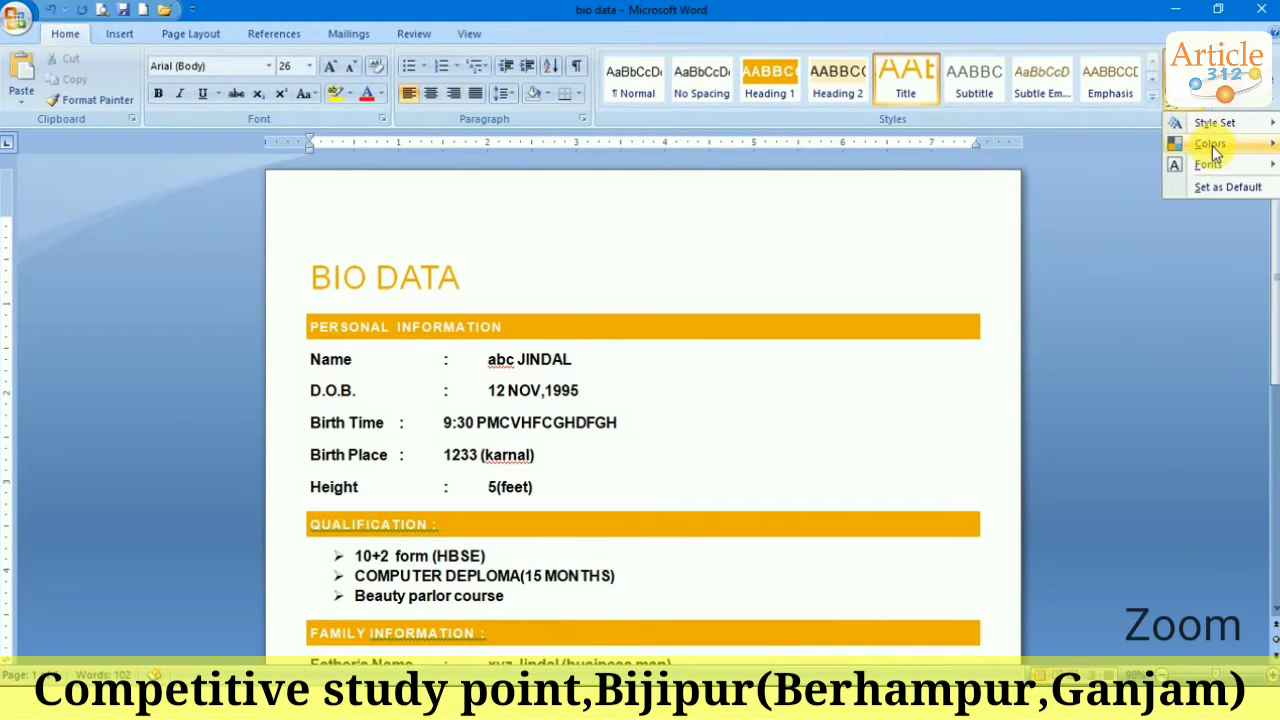
{"action": "mouse_move", "coordinate": [1212, 145]}
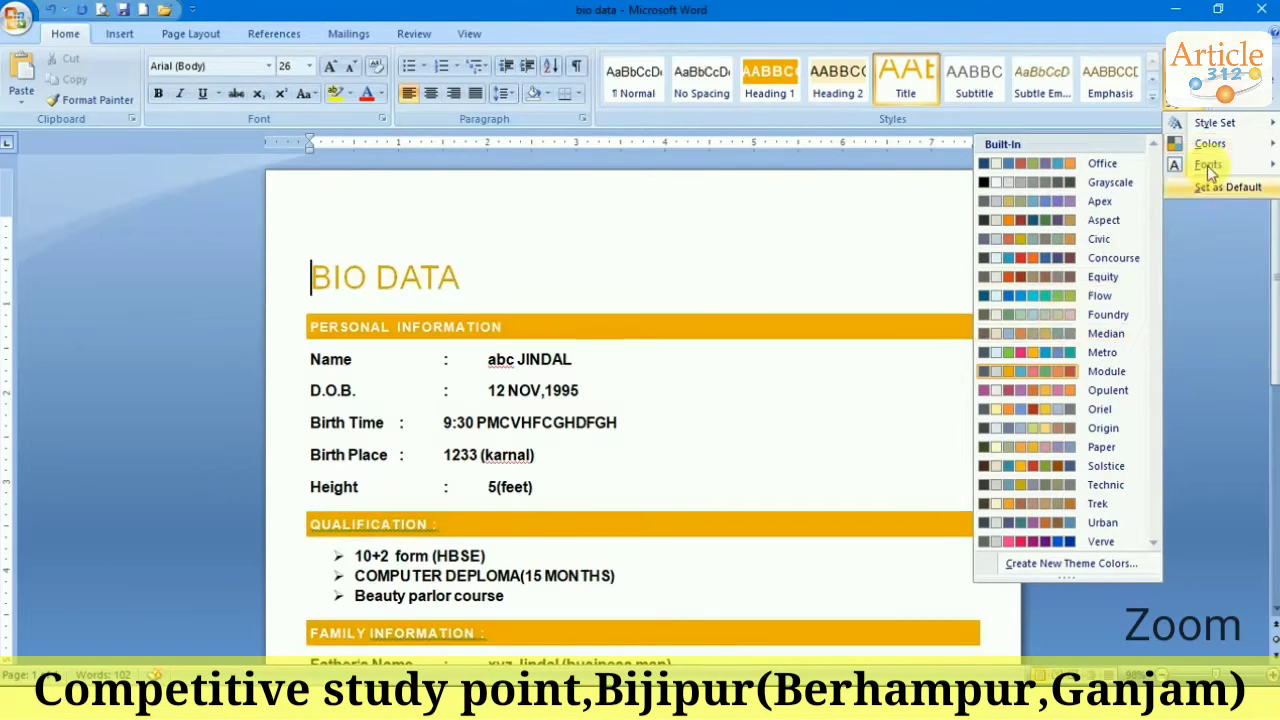
{"action": "mouse_move", "coordinate": [1212, 163]}
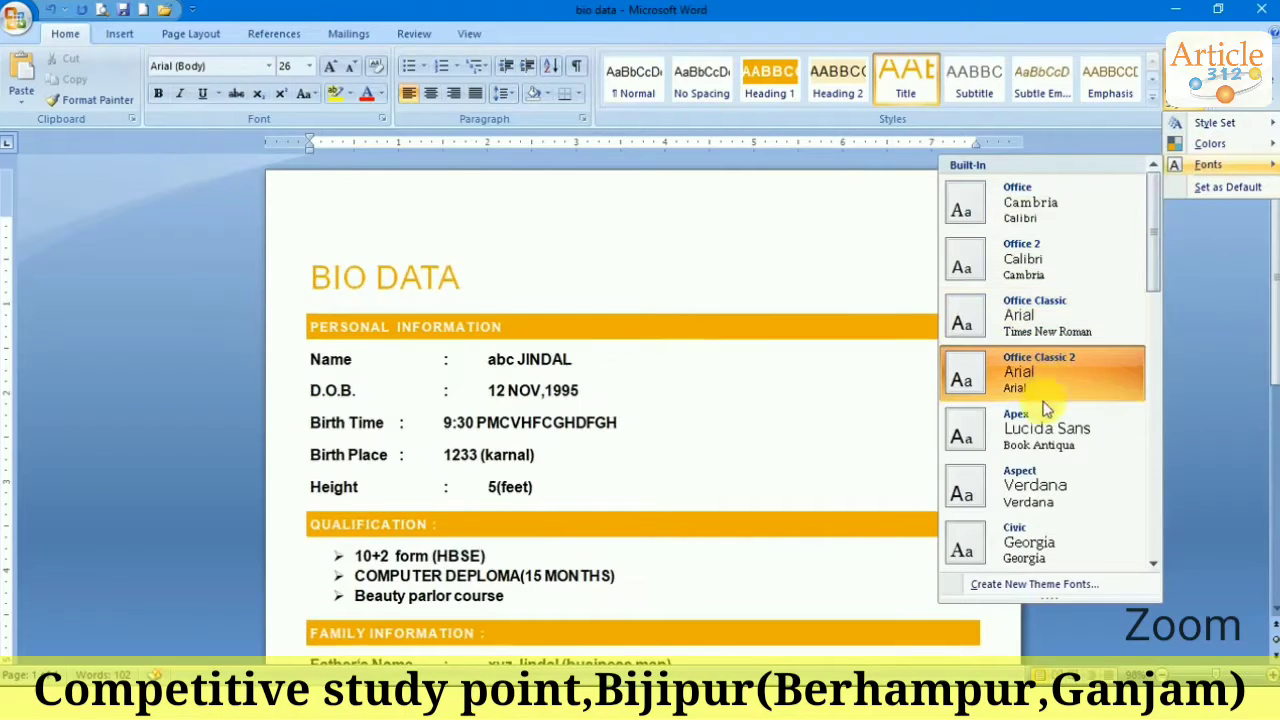
{"action": "left_click", "coordinate": [1040, 551]}
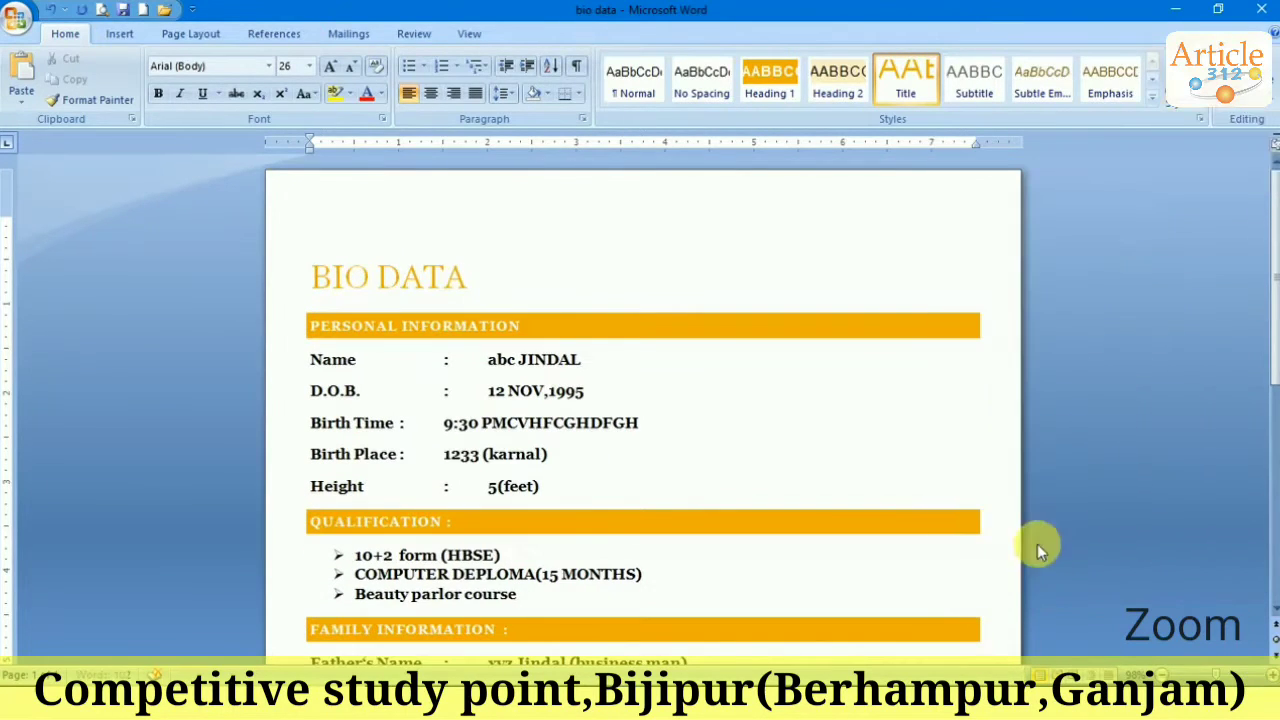
Step: Browse the Colors, Fonts and Margins galleries without applying any change
{"action": "left_click", "coordinate": [178, 35]}
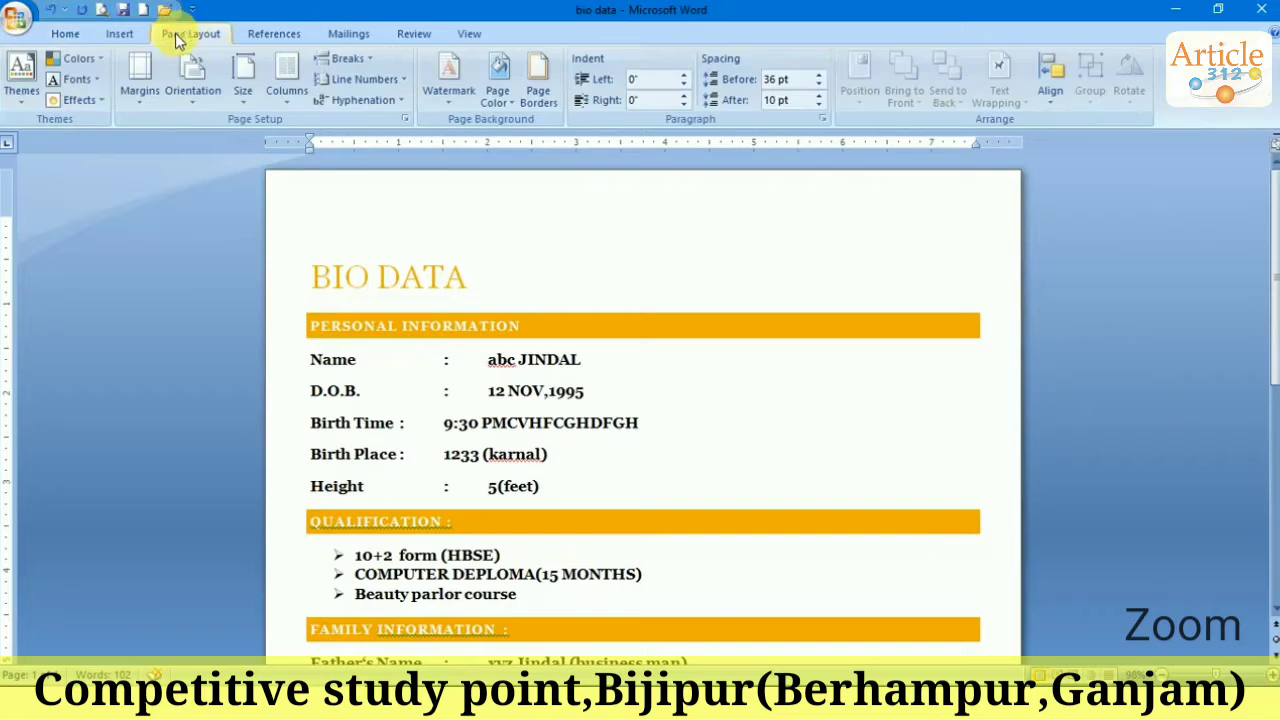
{"action": "left_click", "coordinate": [108, 63]}
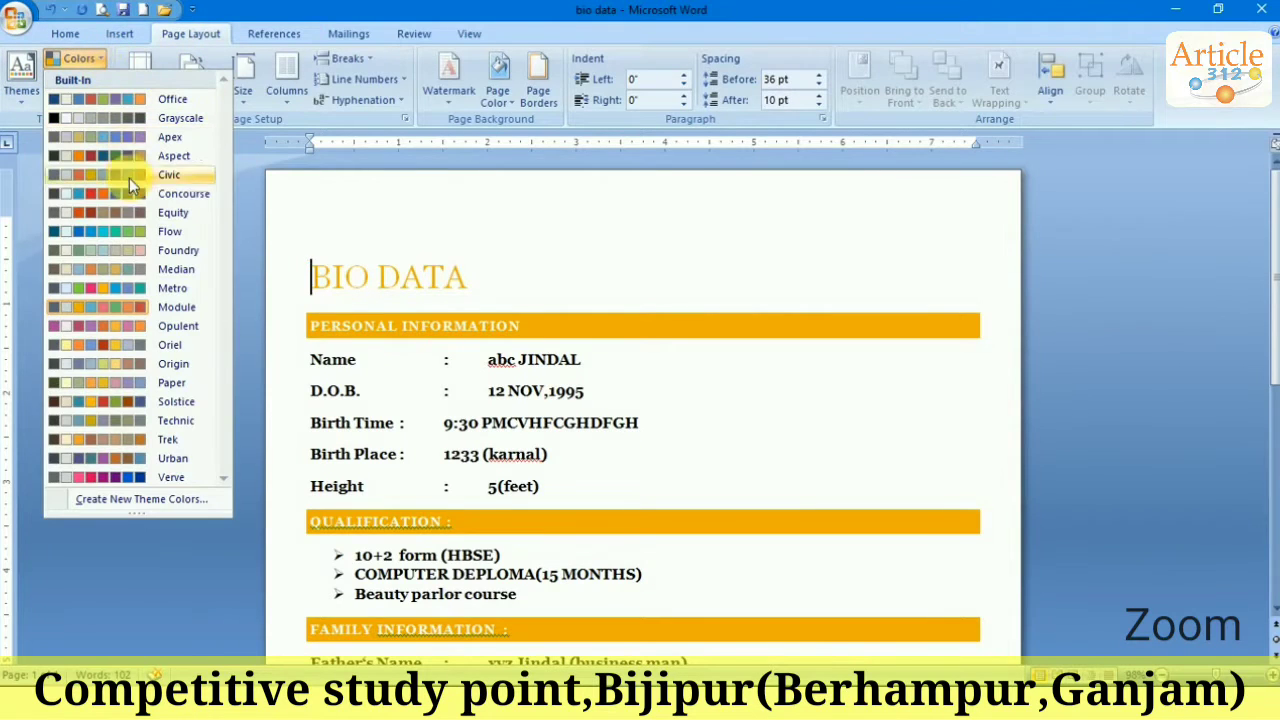
{"action": "left_click", "coordinate": [65, 34]}
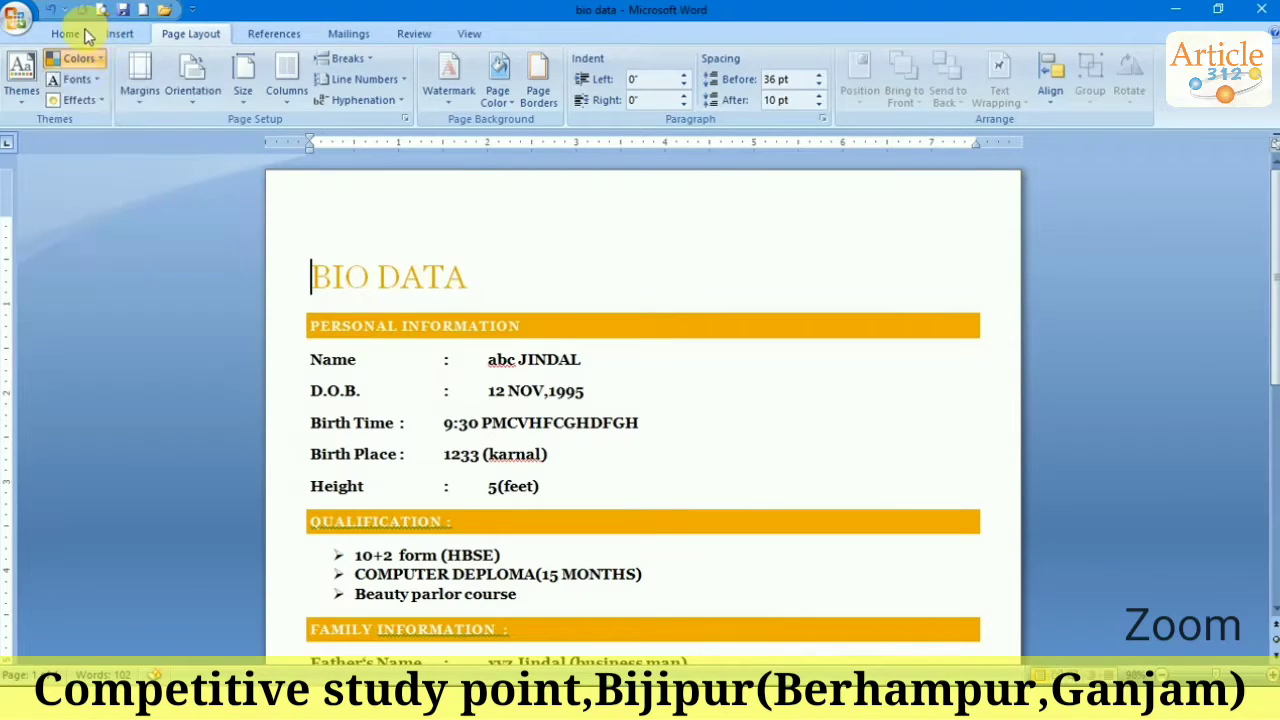
{"action": "left_click", "coordinate": [65, 34]}
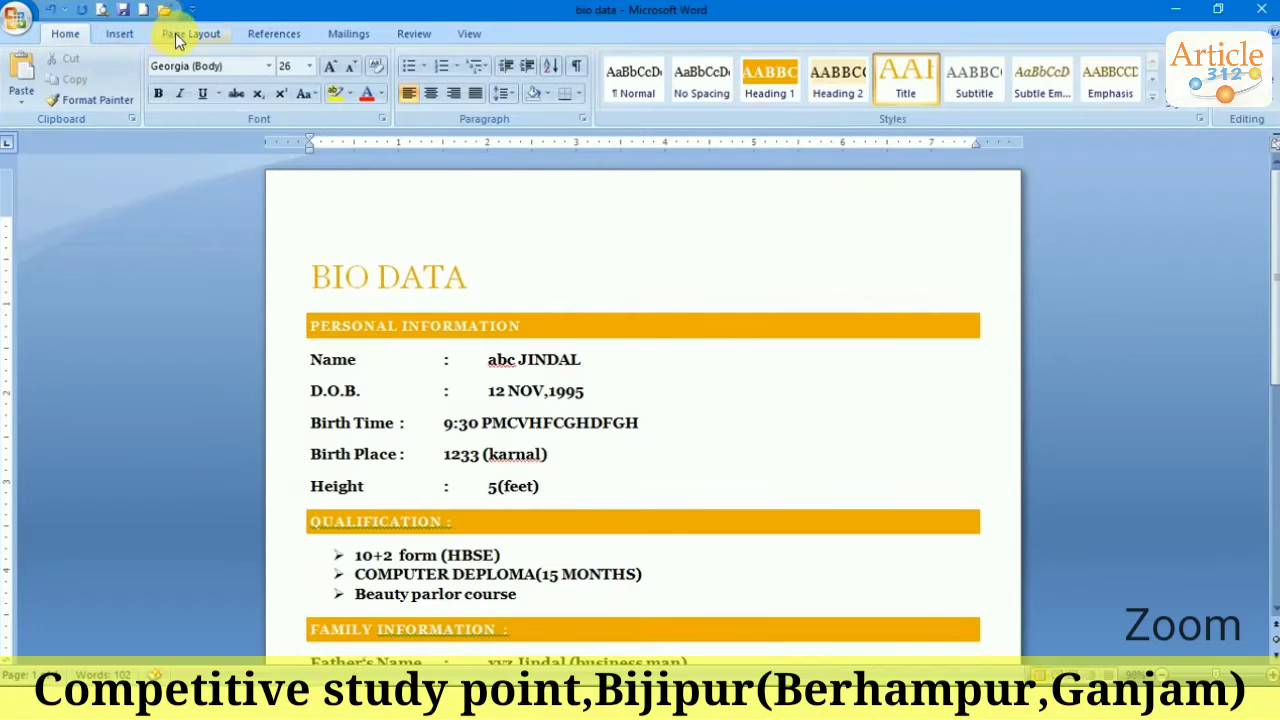
{"action": "left_click", "coordinate": [180, 34]}
{"action": "left_click", "coordinate": [77, 79]}
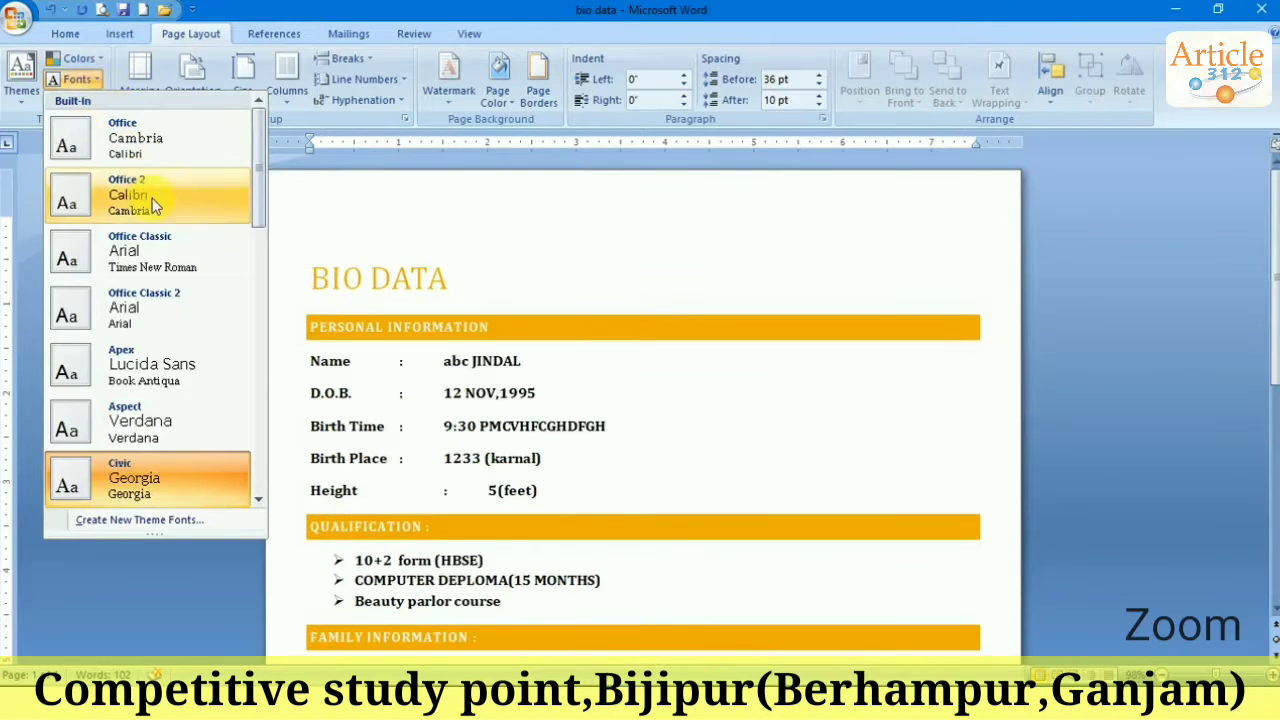
{"action": "left_click", "coordinate": [407, 199]}
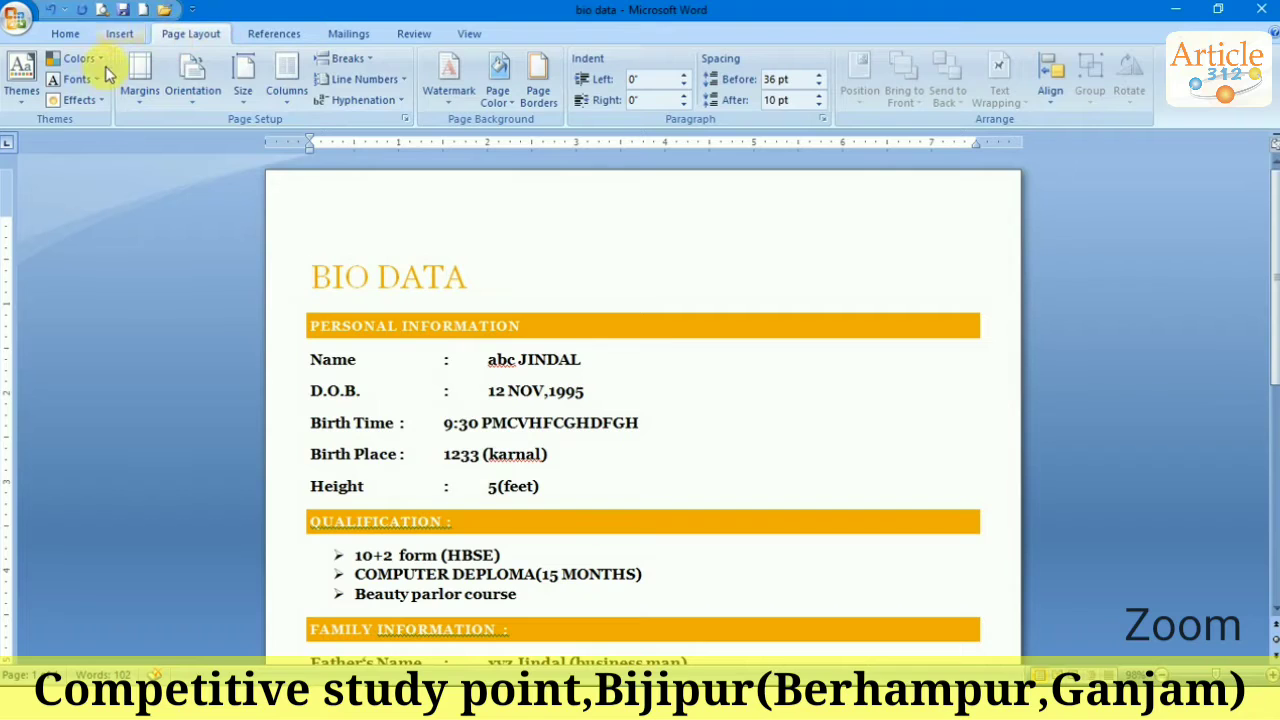
{"action": "left_click", "coordinate": [140, 94]}
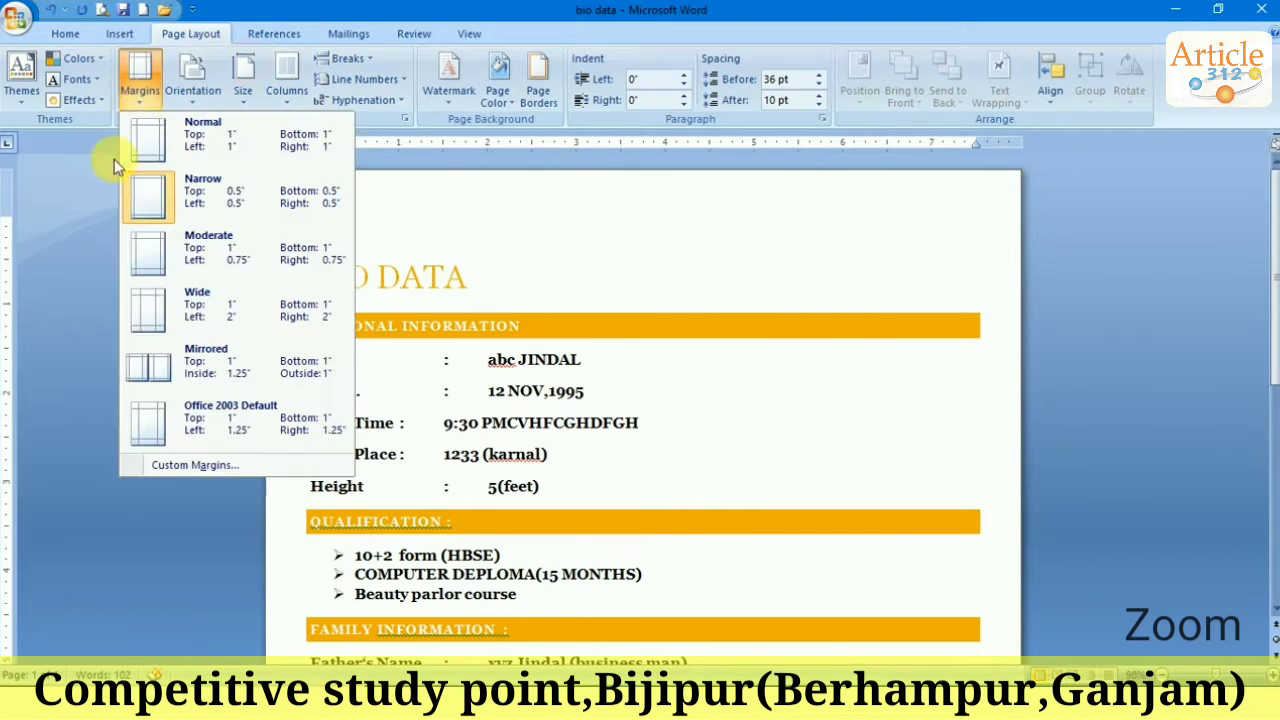
{"action": "left_click", "coordinate": [226, 141]}
{"action": "left_click", "coordinate": [229, 191]}
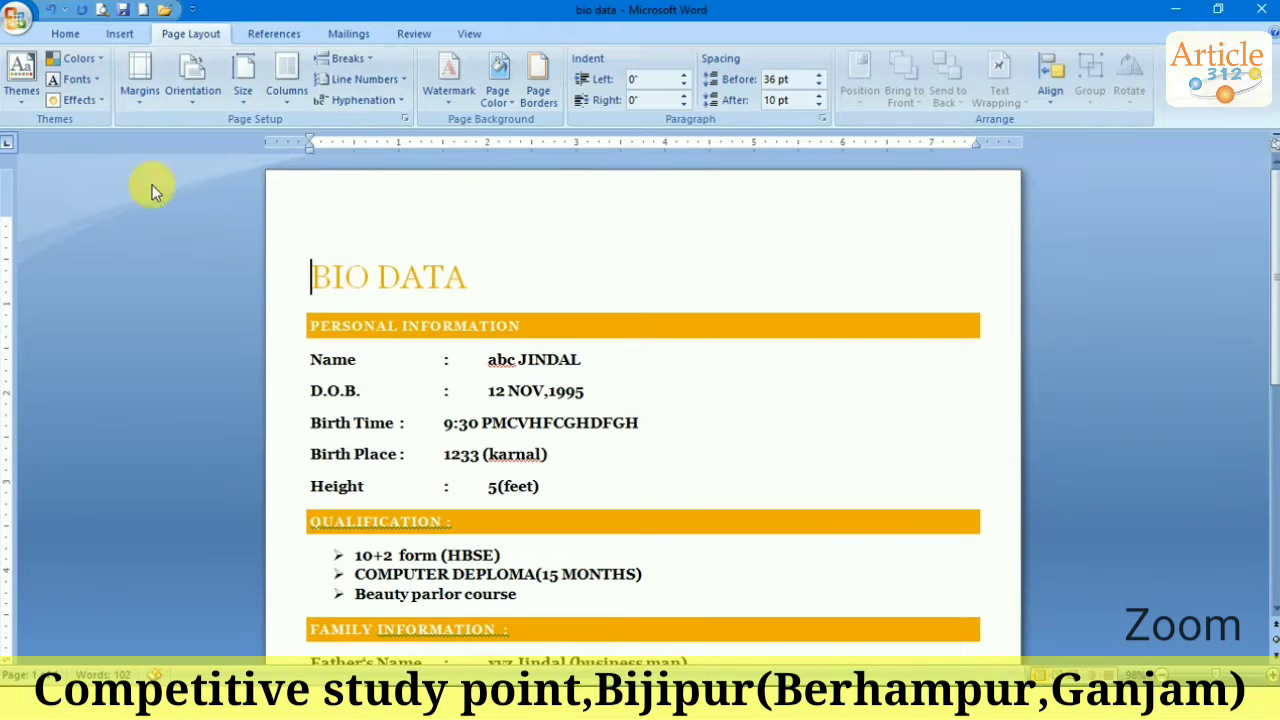
Step: Bring the paragraph document's window to the front from the taskbar
{"action": "left_click", "coordinate": [18, 22]}
{"action": "left_click", "coordinate": [605, 540]}
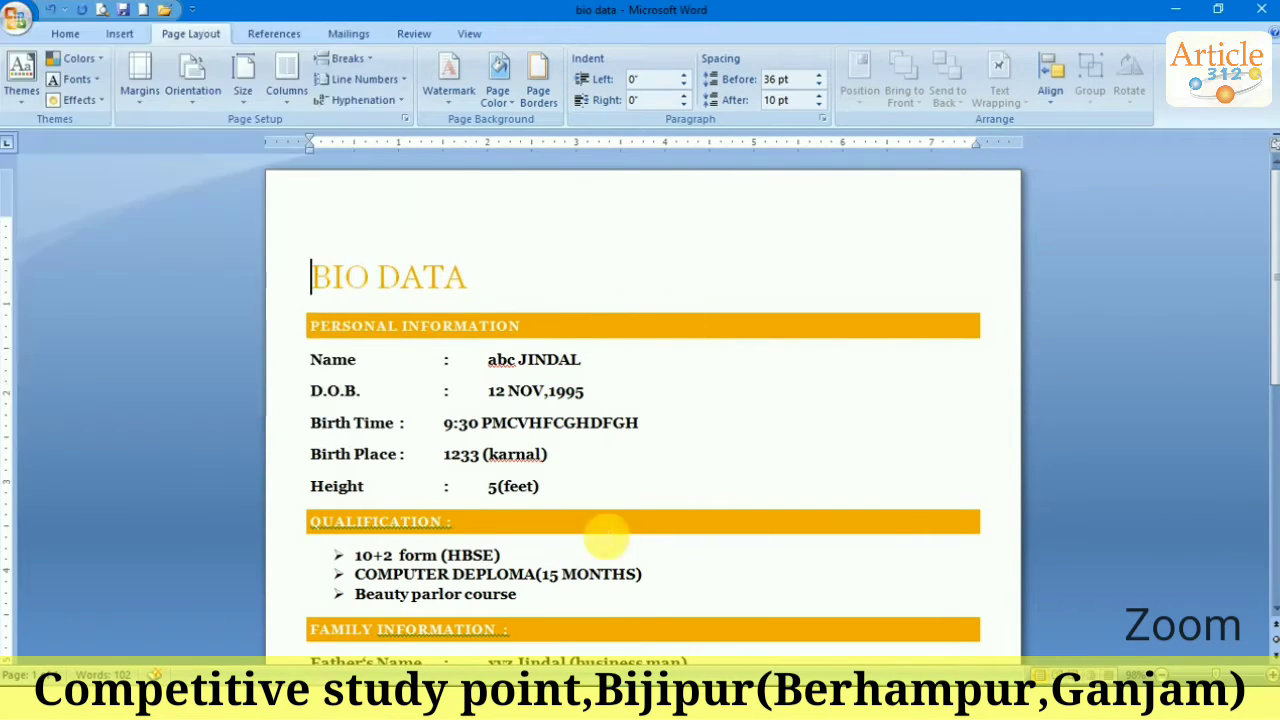
{"action": "mouse_move", "coordinate": [601, 624]}
{"action": "left_click", "coordinate": [278, 604]}
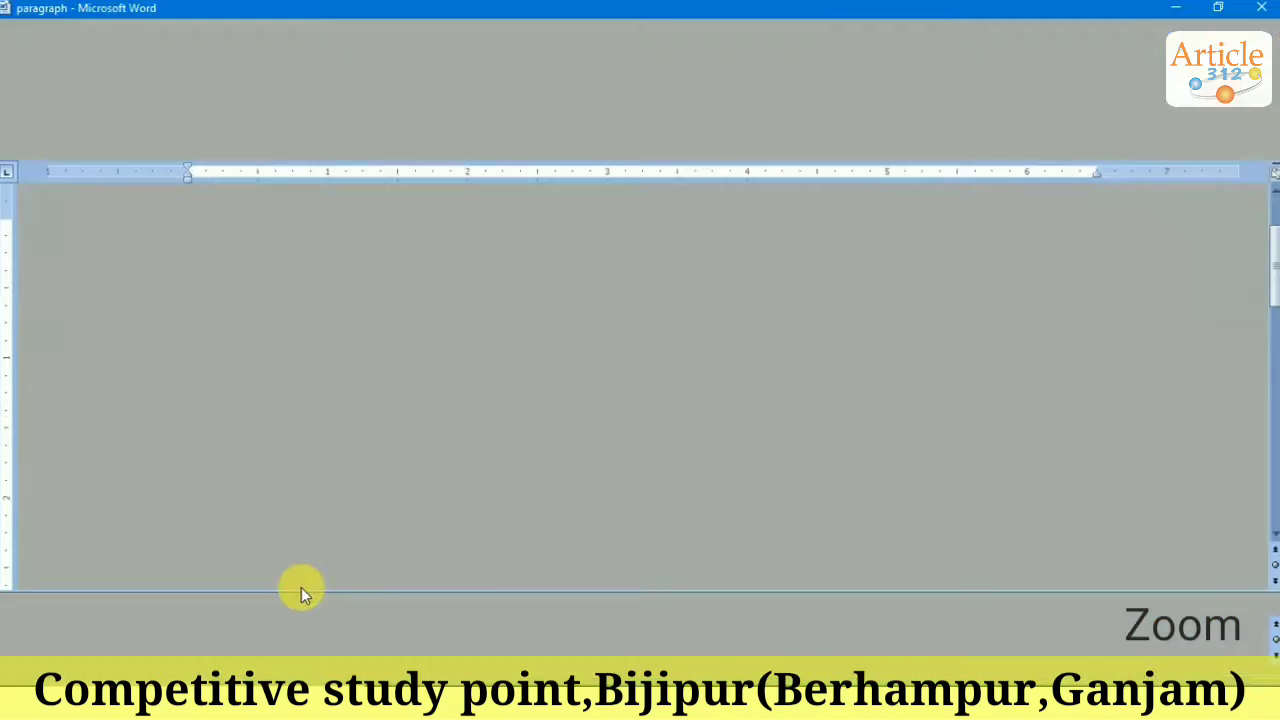
{"action": "left_click_drag", "start_coordinate": [1277, 243], "coordinate": [1276, 197]}
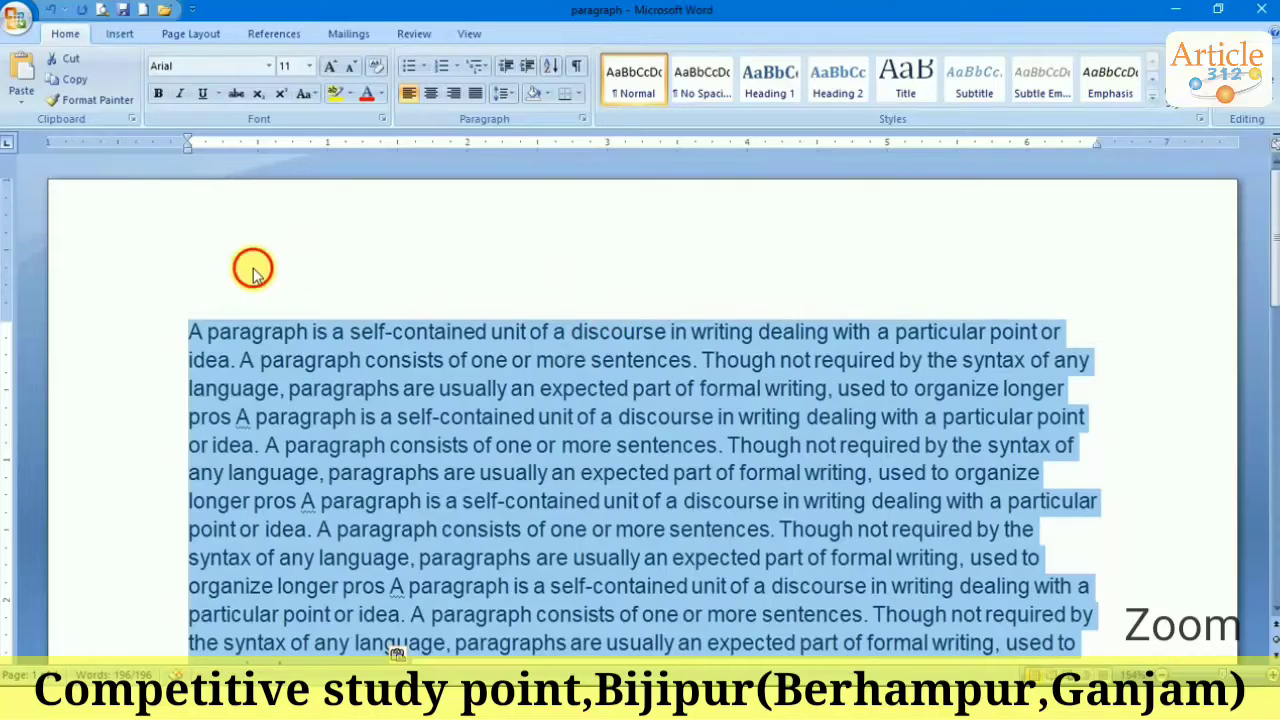
{"action": "left_click", "coordinate": [252, 331]}
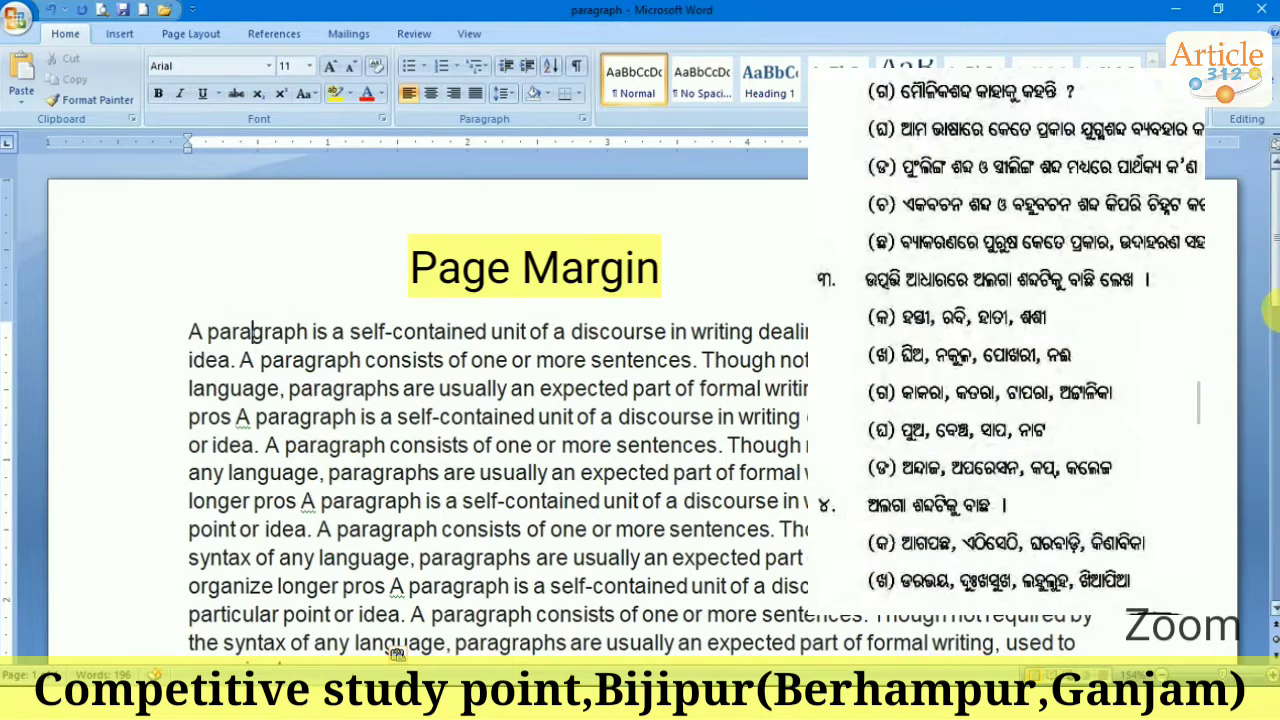
{"action": "scroll", "coordinate": [1183, 407], "scroll_direction": "down", "scroll_amount": 2}
{"action": "scroll", "coordinate": [1183, 407], "scroll_direction": "down", "scroll_amount": 2}
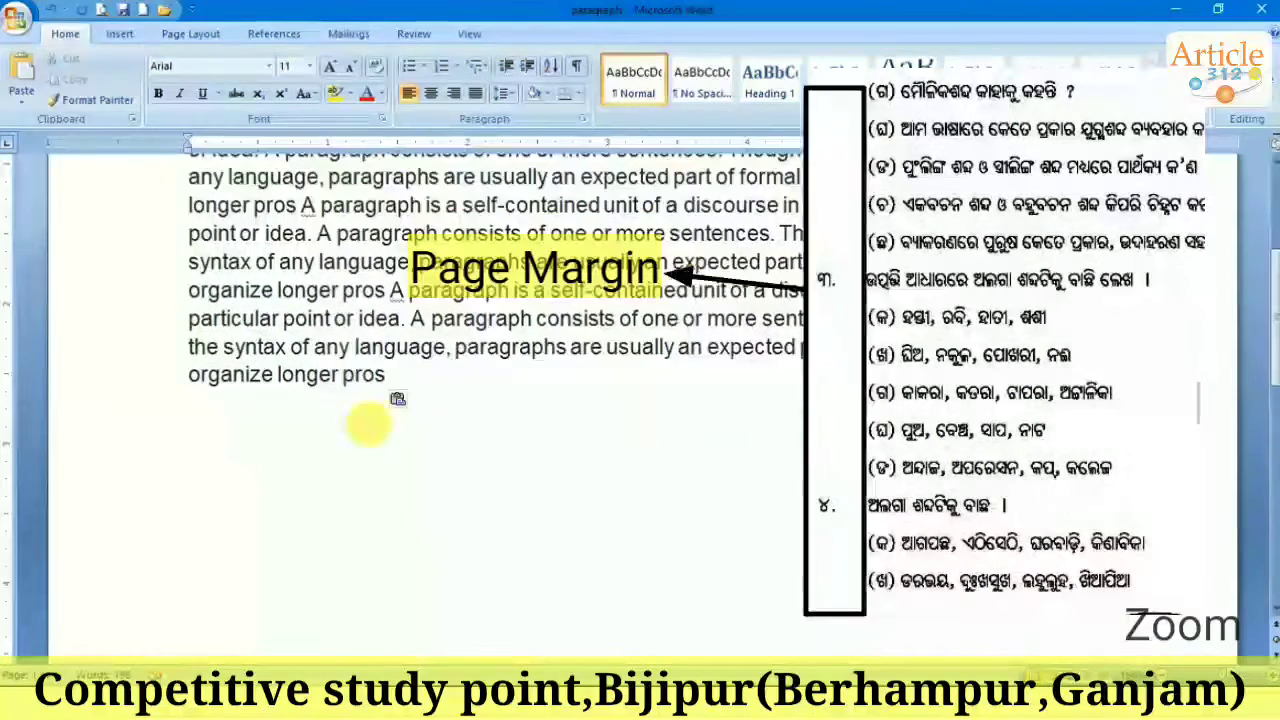
Step: Copy the paragraph text and paste it after the last word, removing the extra blank line
{"action": "mouse_move", "coordinate": [400, 380]}
{"action": "left_mouse_down"}
{"action": "mouse_move", "coordinate": [237, 140]}
{"action": "mouse_move", "coordinate": [175, 335]}
{"action": "left_mouse_up"}
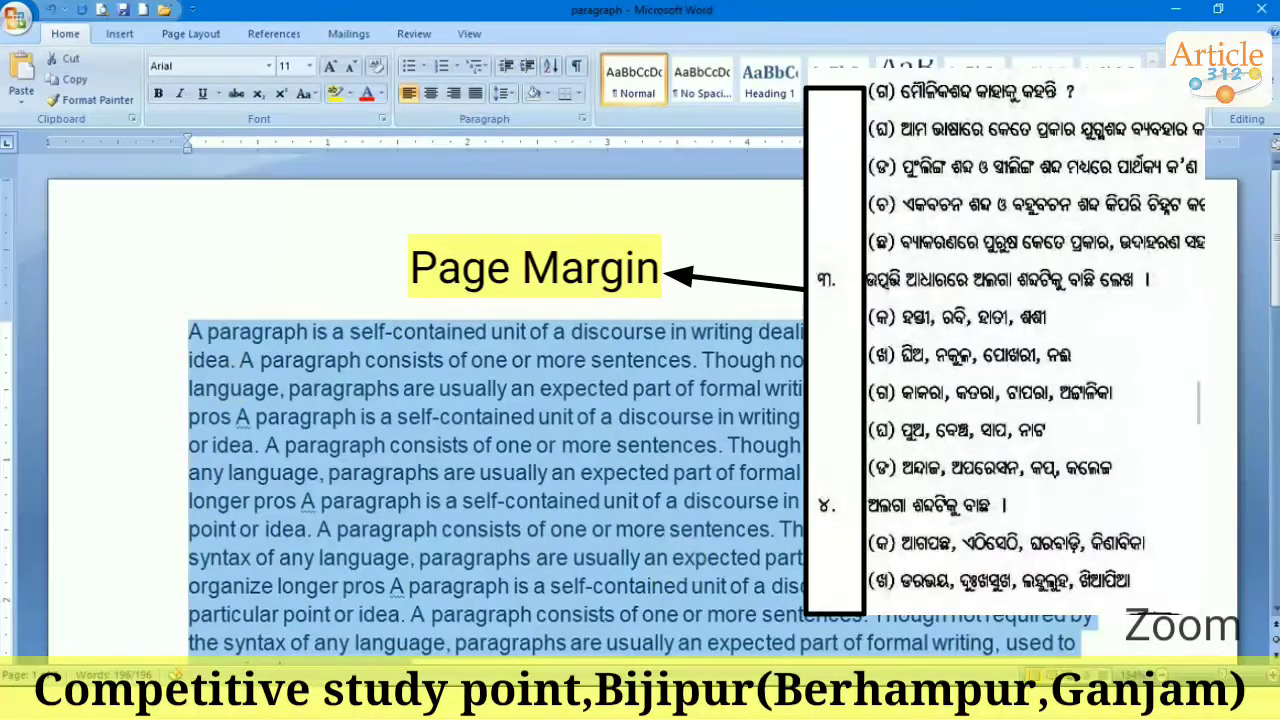
{"action": "scroll", "coordinate": [1272, 258], "scroll_direction": "down", "scroll_amount": 4}
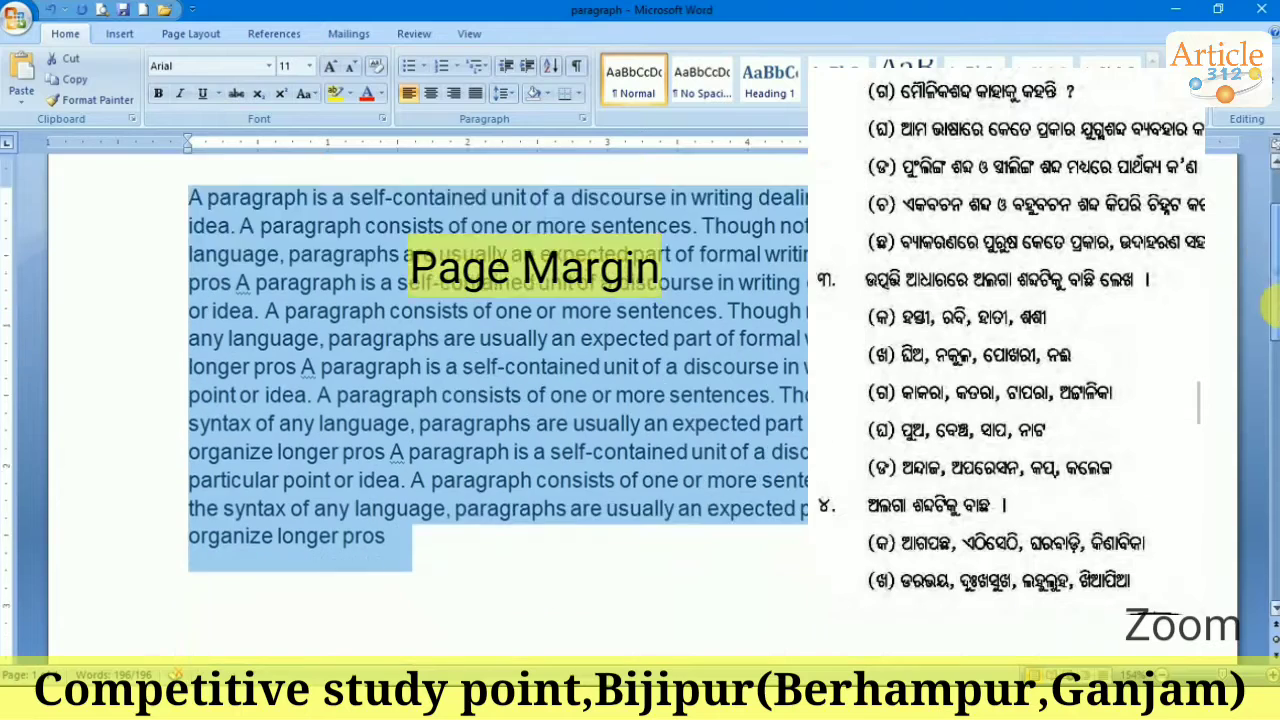
{"action": "left_click", "coordinate": [432, 436]}
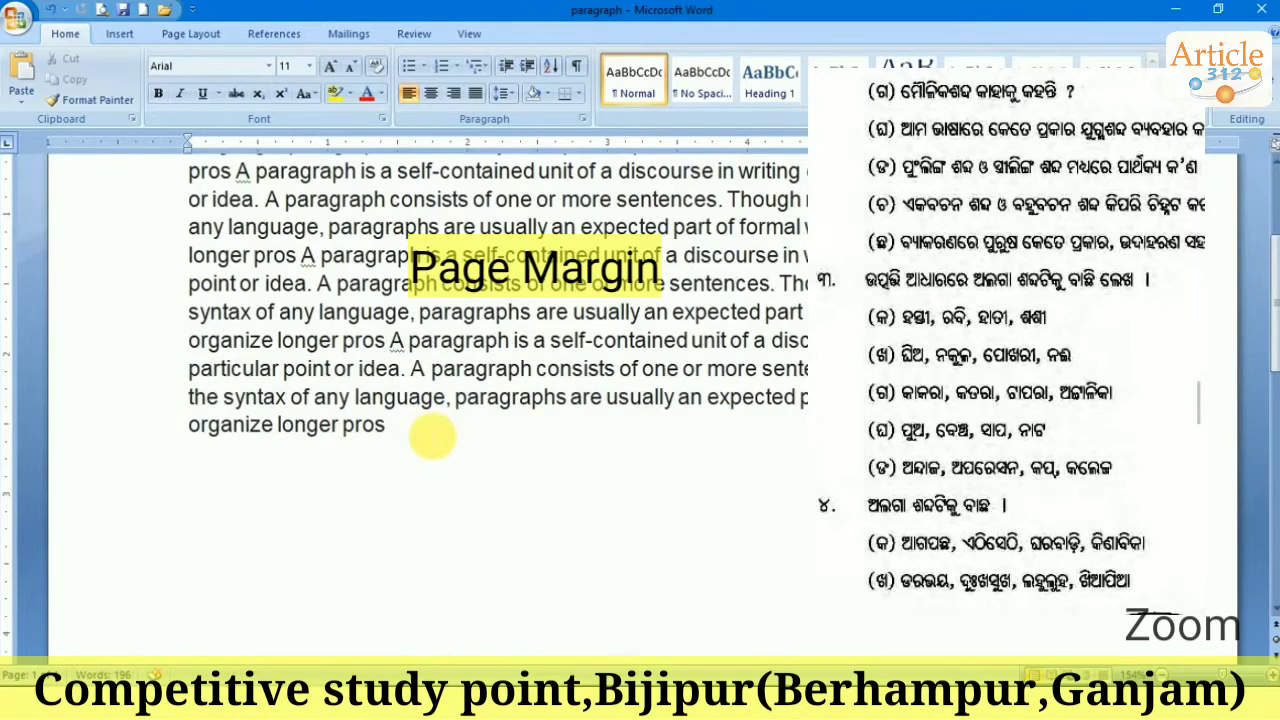
{"action": "key", "text": "ctrl+v"}
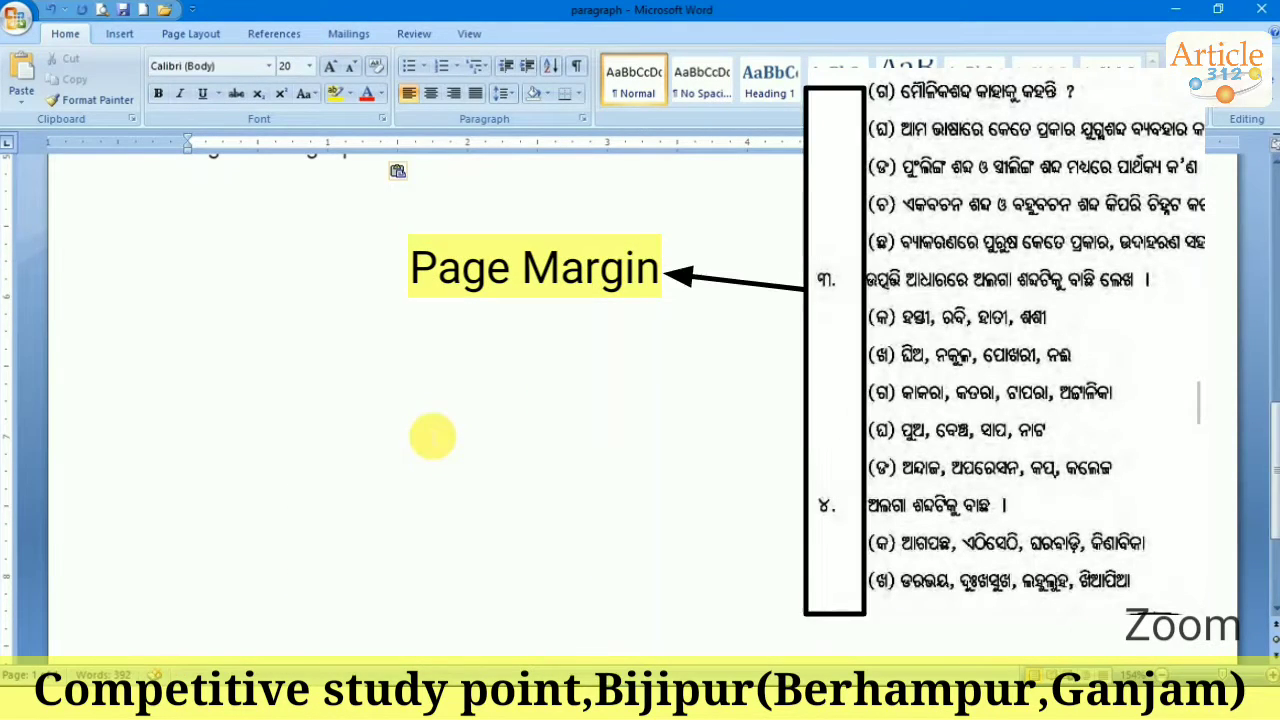
{"action": "key", "text": "BackSpace"}
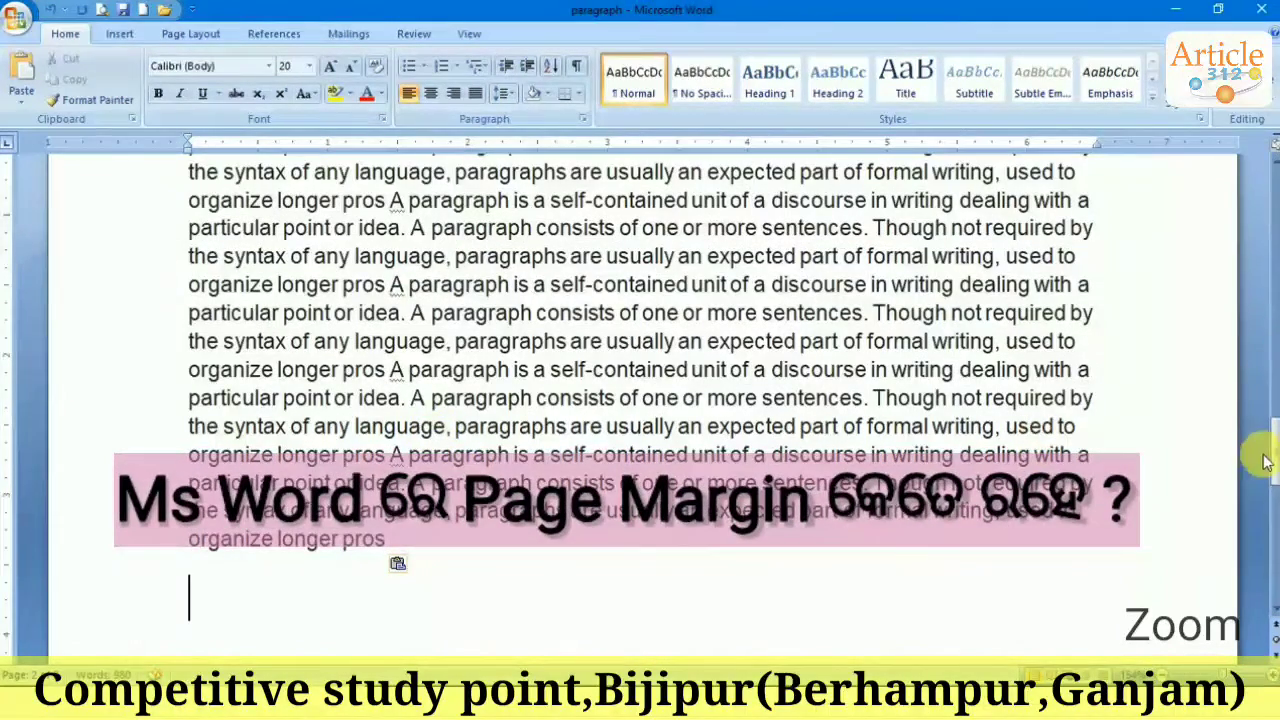
{"action": "left_click_drag", "start_coordinate": [1270, 450], "coordinate": [1268, 372]}
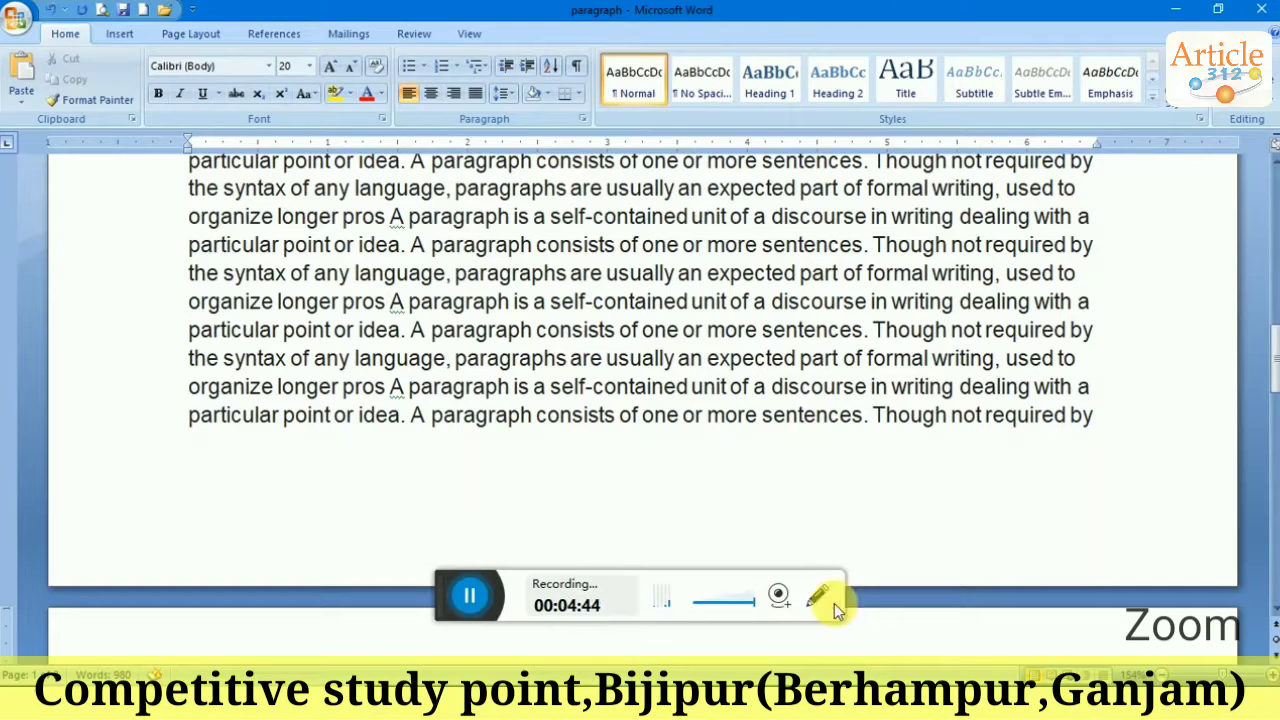
{"action": "left_click", "coordinate": [507, 590]}
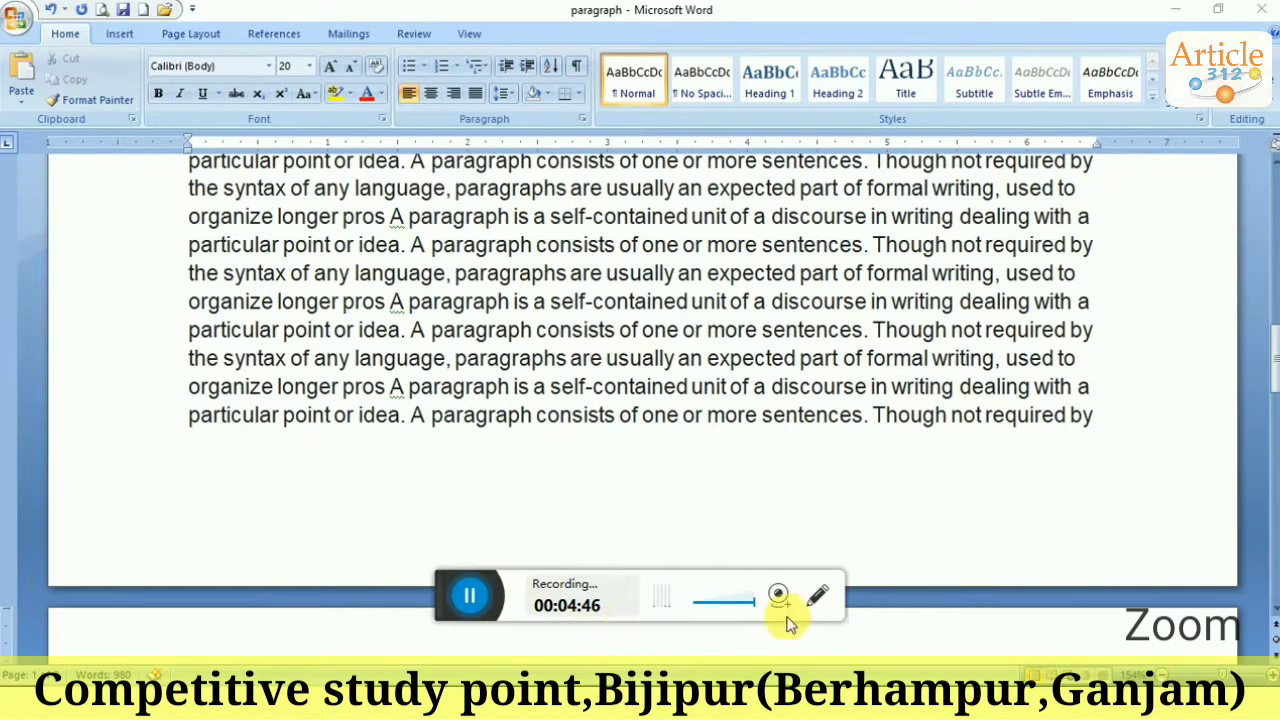
{"action": "left_click", "coordinate": [841, 597]}
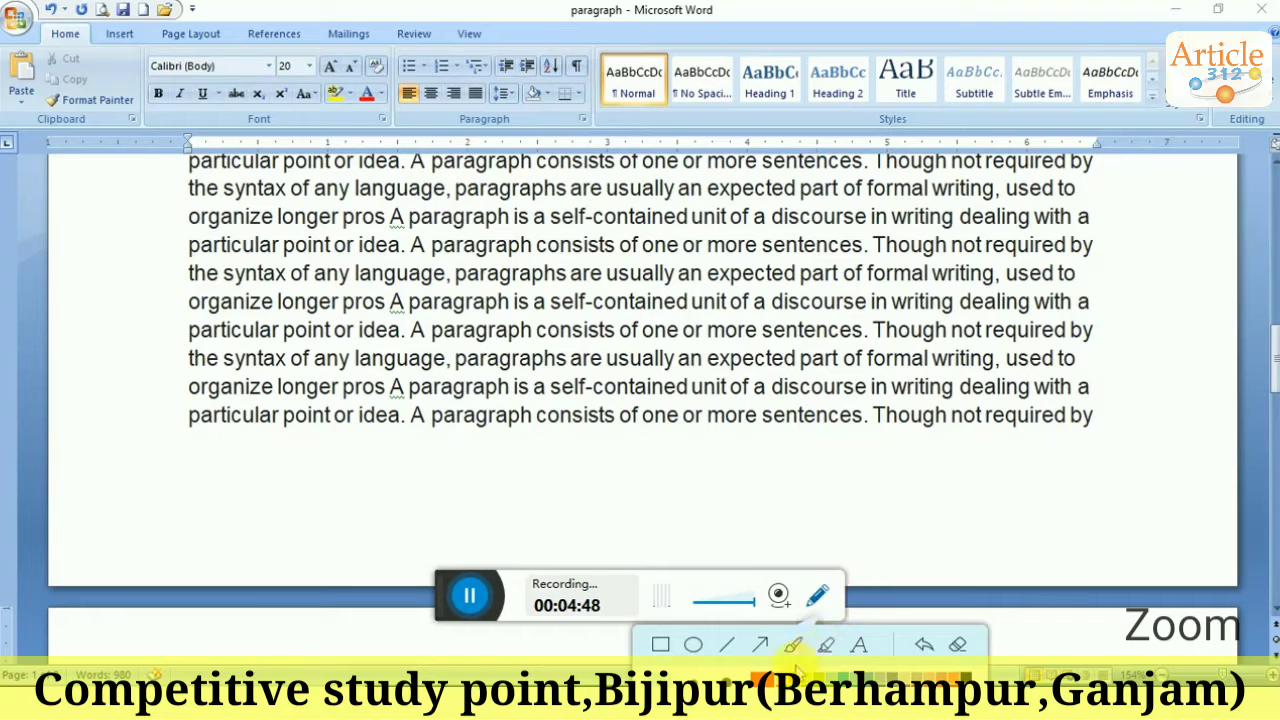
{"action": "left_click", "coordinate": [106, 432]}
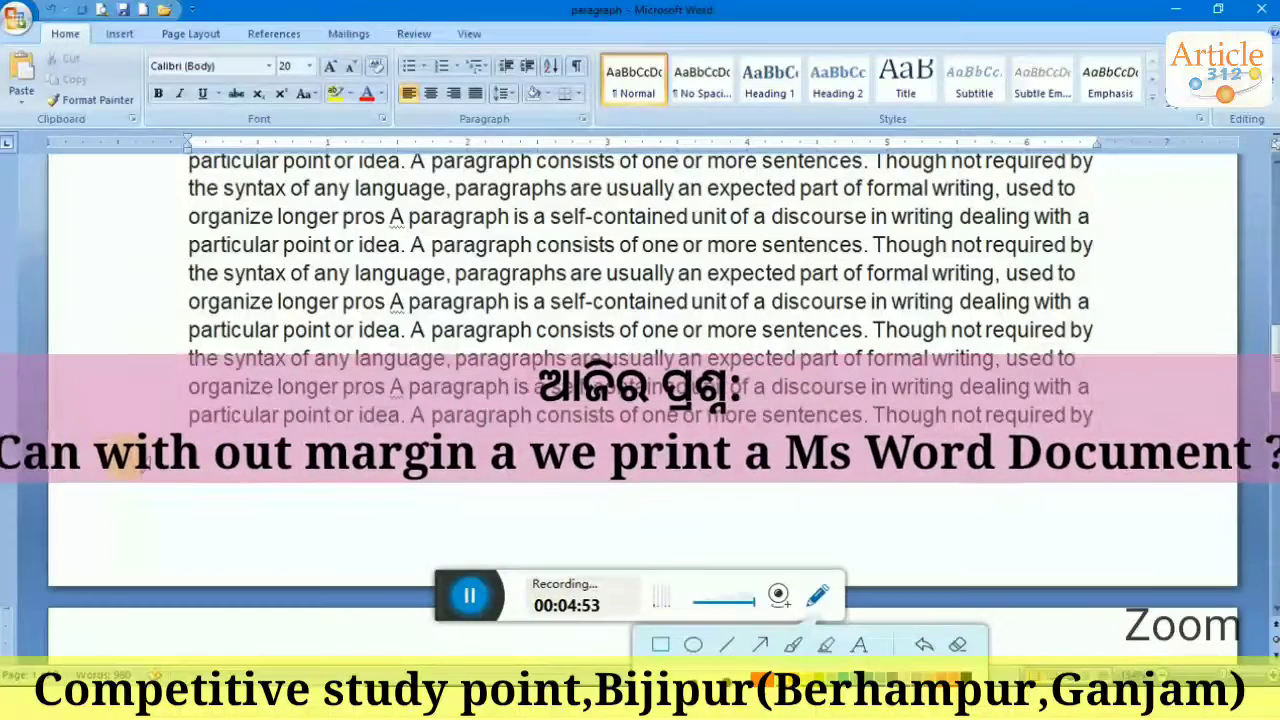
{"action": "left_click_drag", "start_coordinate": [110, 437], "coordinate": [1230, 580]}
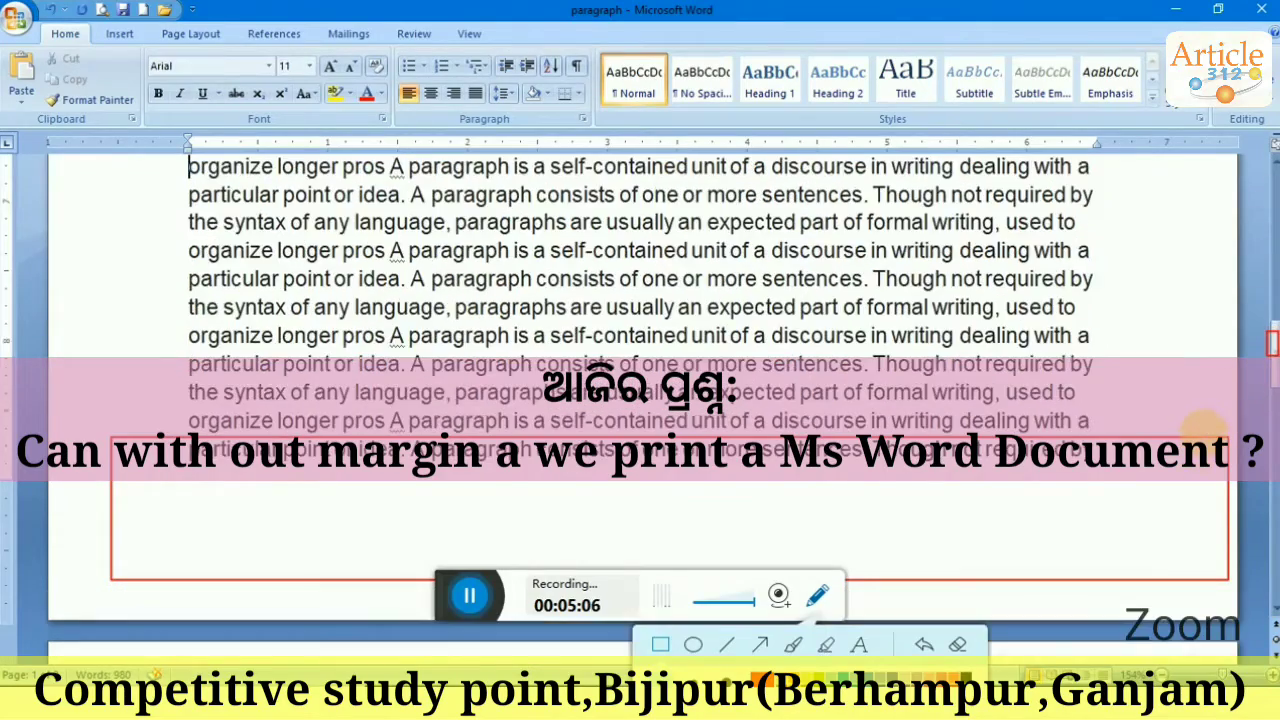
{"action": "scroll", "coordinate": [1195, 345], "scroll_direction": "down", "scroll_amount": 3}
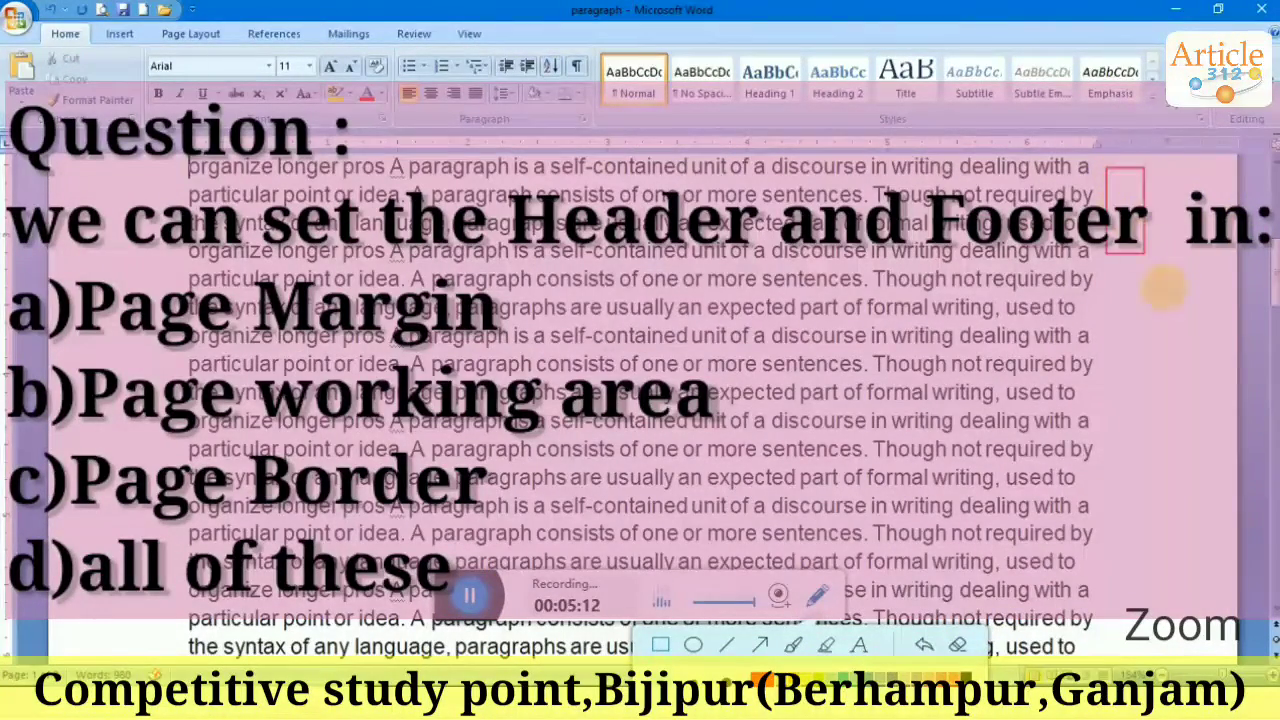
{"action": "left_click_drag", "start_coordinate": [1163, 290], "coordinate": [1243, 625]}
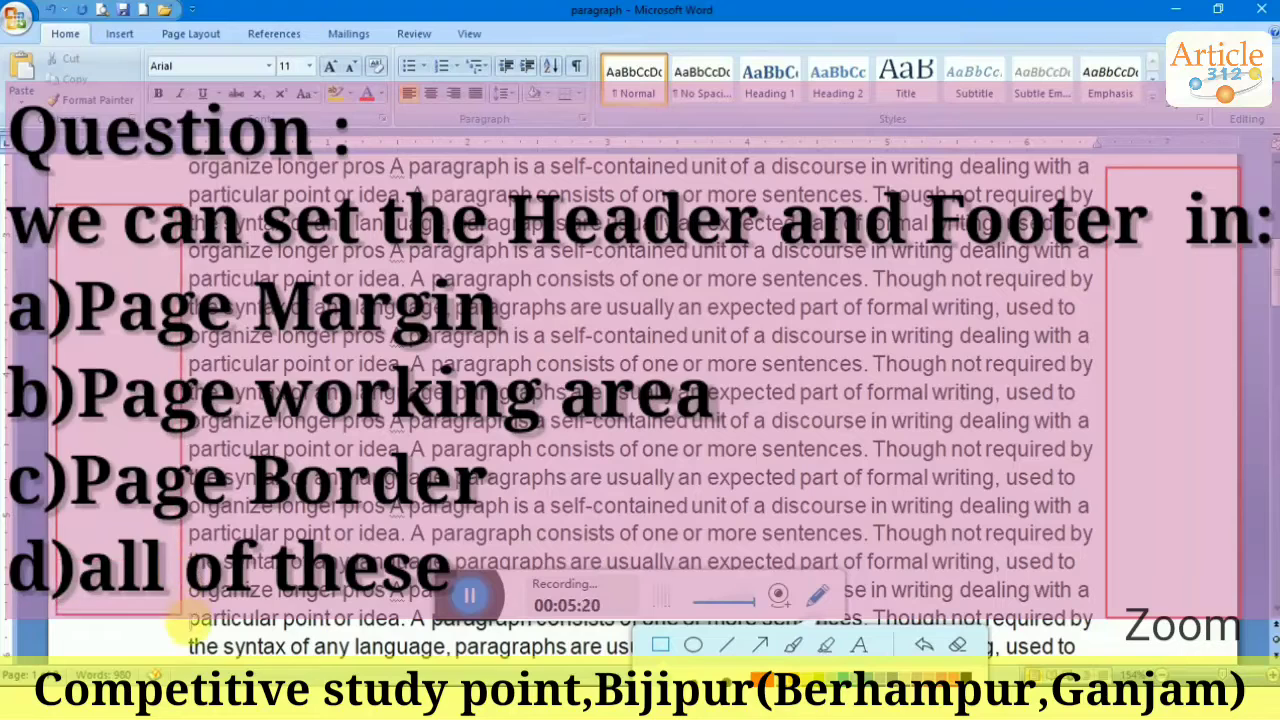
{"action": "left_click_drag", "start_coordinate": [57, 205], "coordinate": [183, 627]}
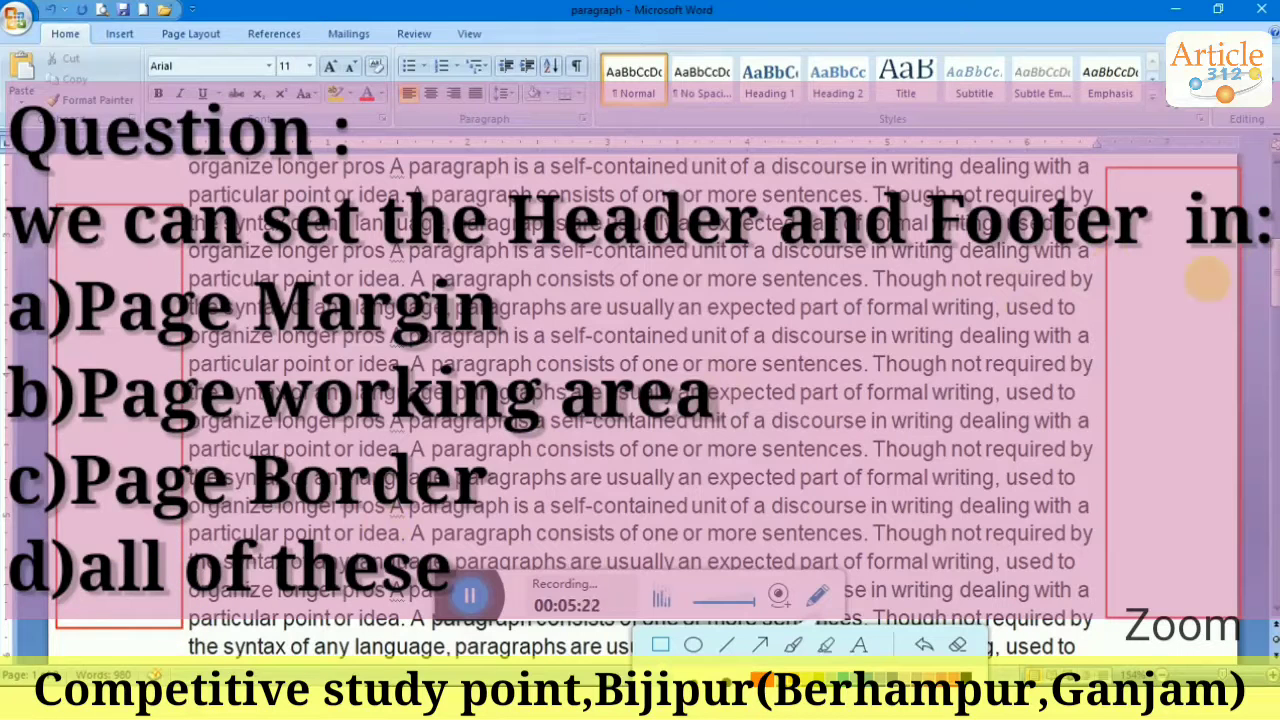
{"action": "left_click", "coordinate": [958, 647]}
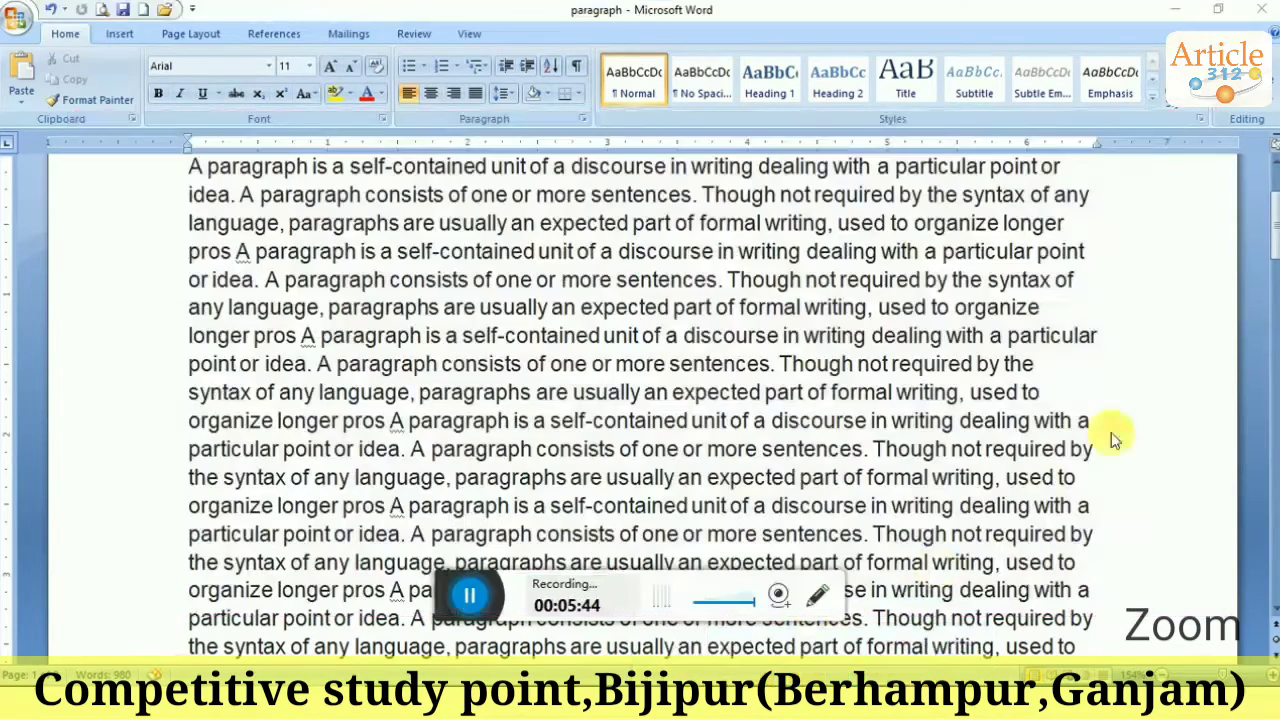
Step: Highlight the lines from 'idea' to 'particular point' and switch to the Page Layout ribbon
{"action": "left_click_drag", "start_coordinate": [1268, 205], "coordinate": [1270, 180]}
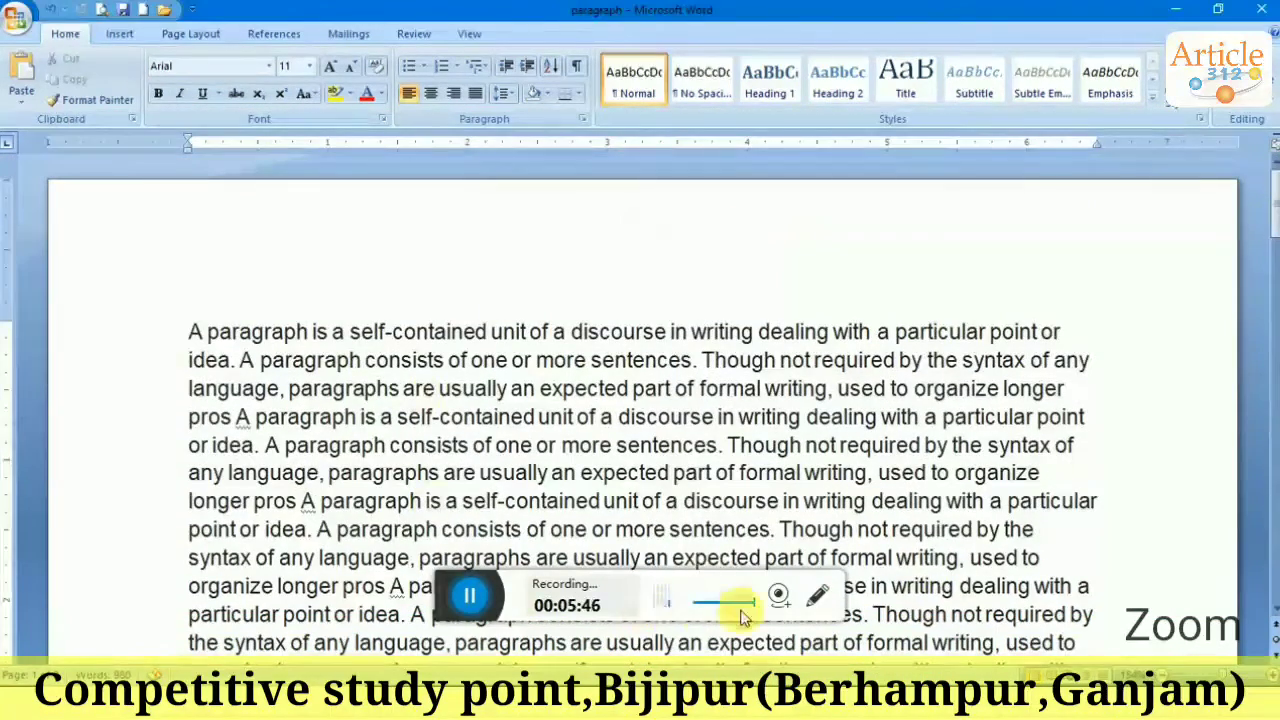
{"action": "left_click", "coordinate": [818, 603]}
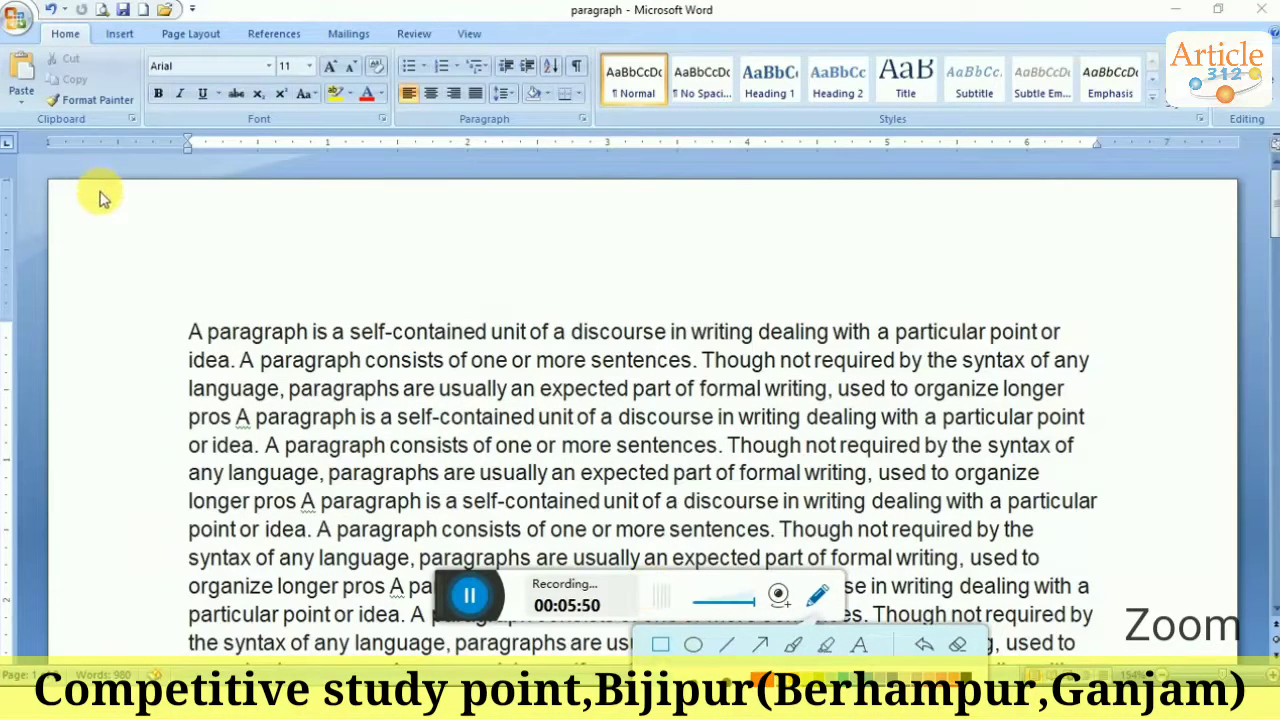
{"action": "left_click_drag", "start_coordinate": [100, 192], "coordinate": [1238, 316]}
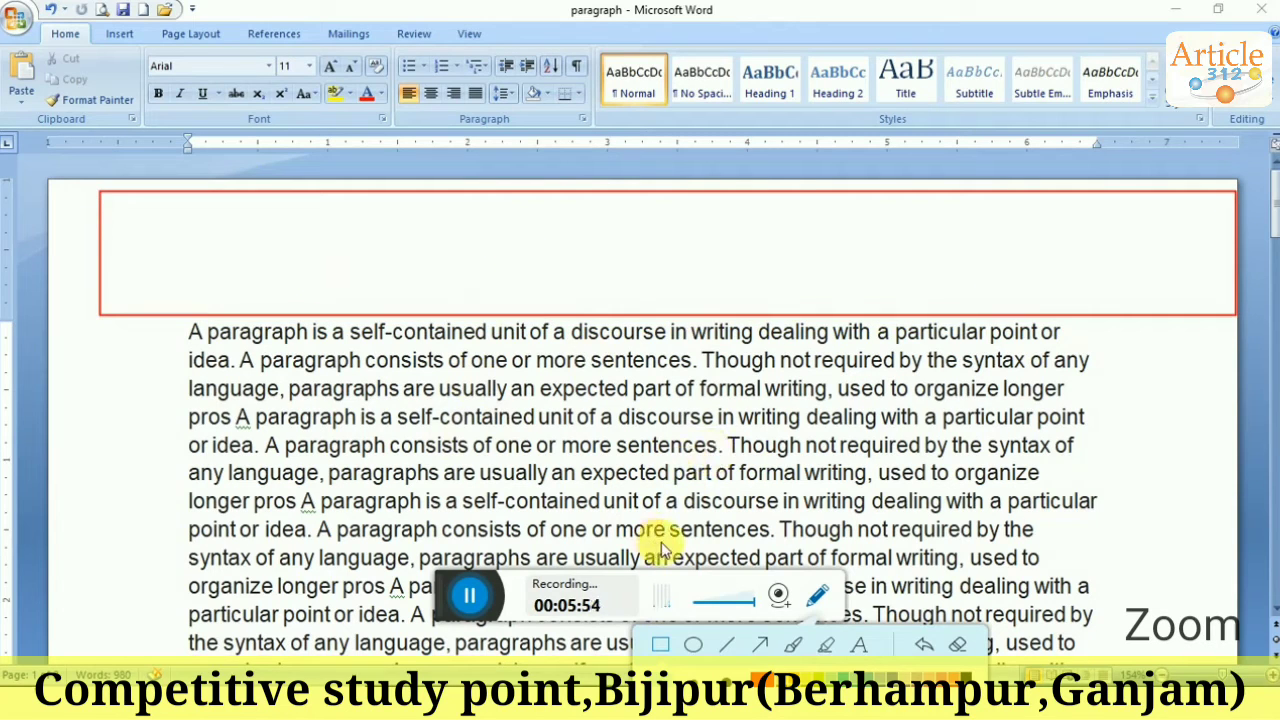
{"action": "left_click", "coordinate": [822, 598]}
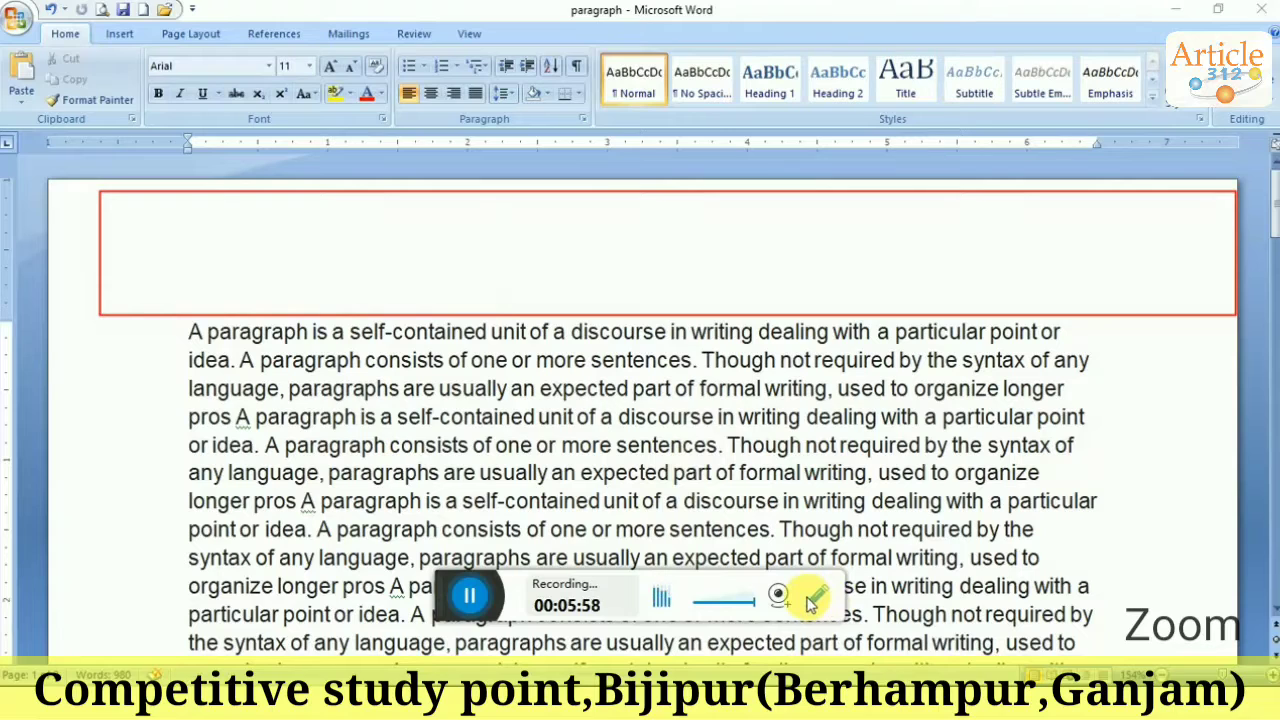
{"action": "left_click", "coordinate": [812, 600]}
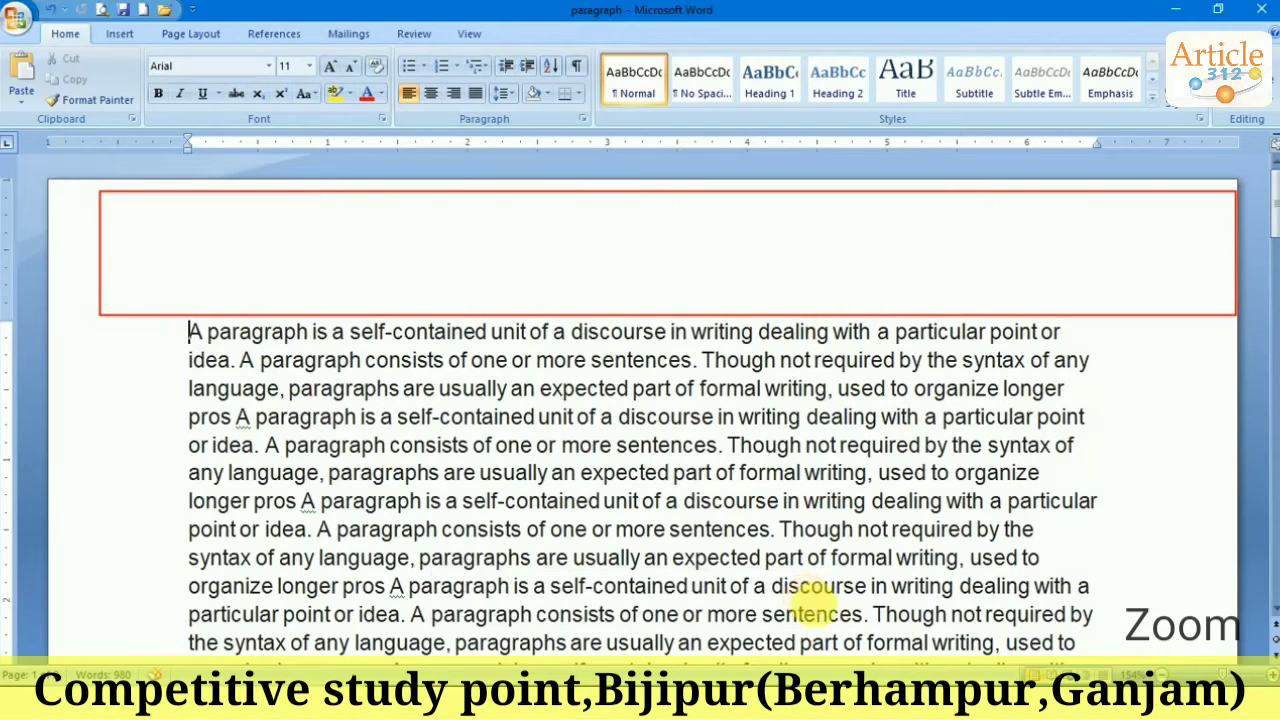
{"action": "left_click_drag", "start_coordinate": [1094, 336], "coordinate": [1183, 422]}
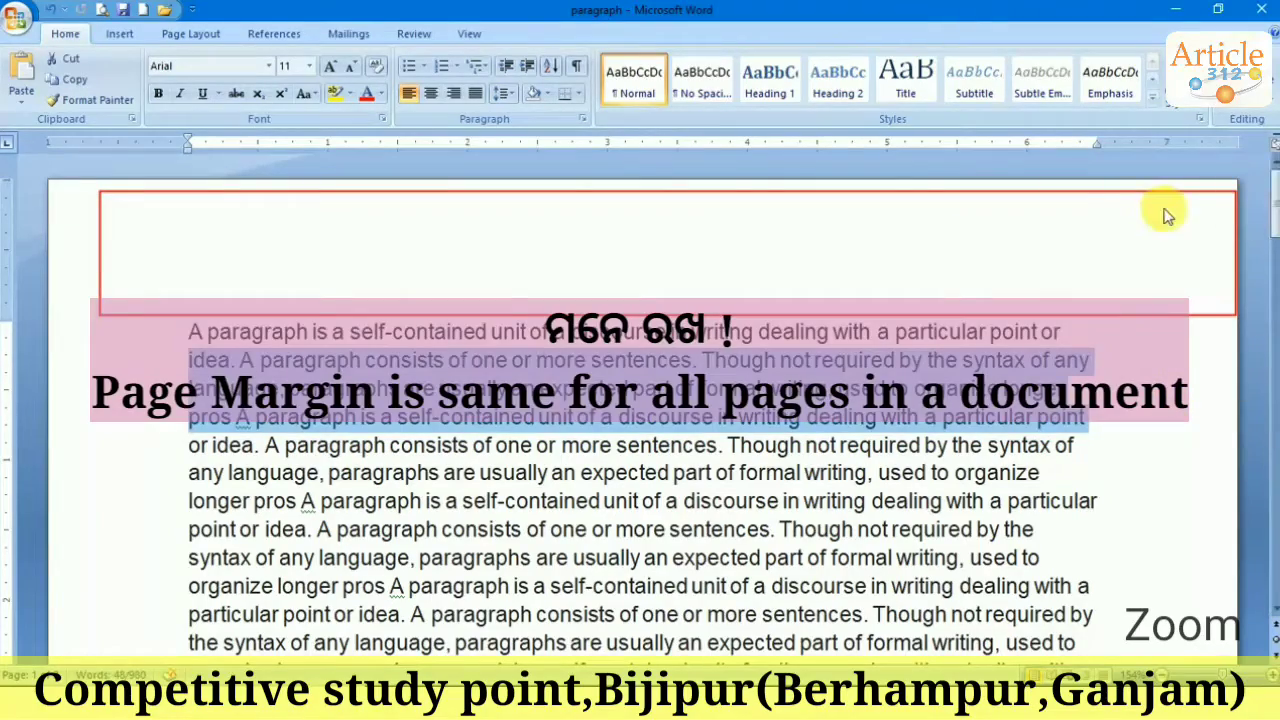
{"action": "mouse_move", "coordinate": [1272, 215]}
{"action": "left_mouse_down"}
{"action": "mouse_move", "coordinate": [1275, 235]}
{"action": "mouse_move", "coordinate": [1272, 160]}
{"action": "left_mouse_up"}
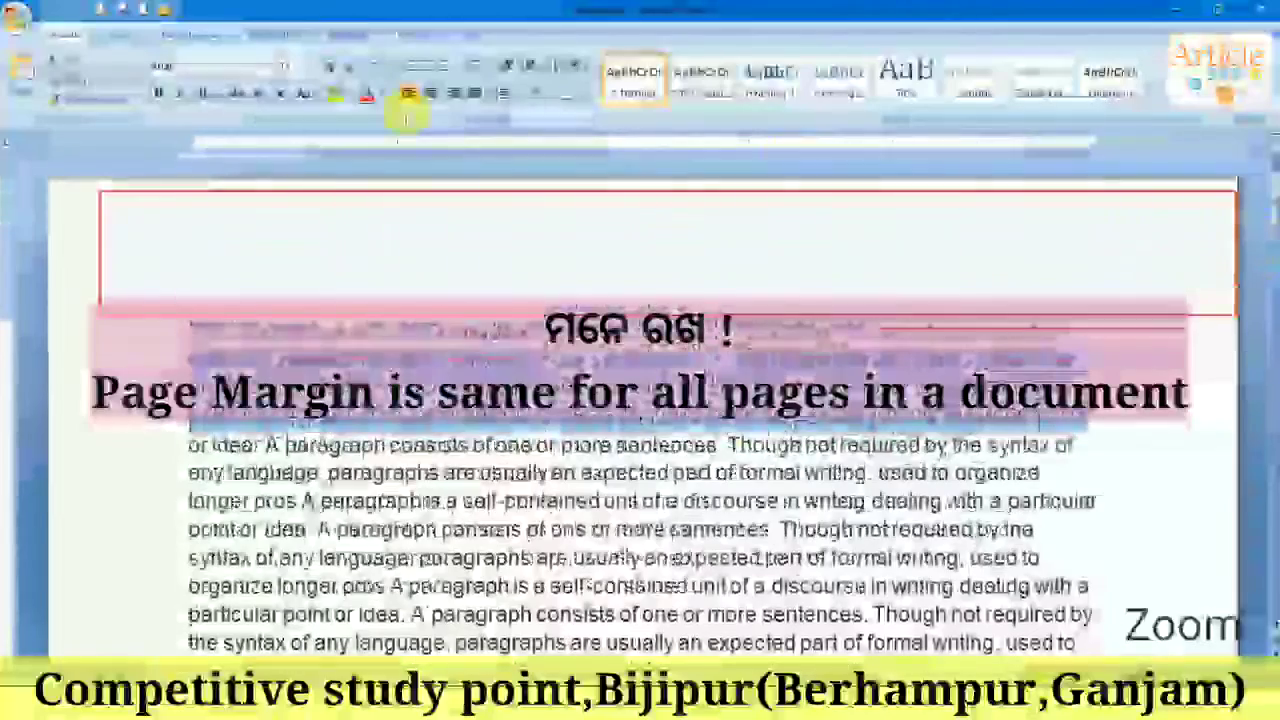
{"action": "left_click", "coordinate": [190, 34]}
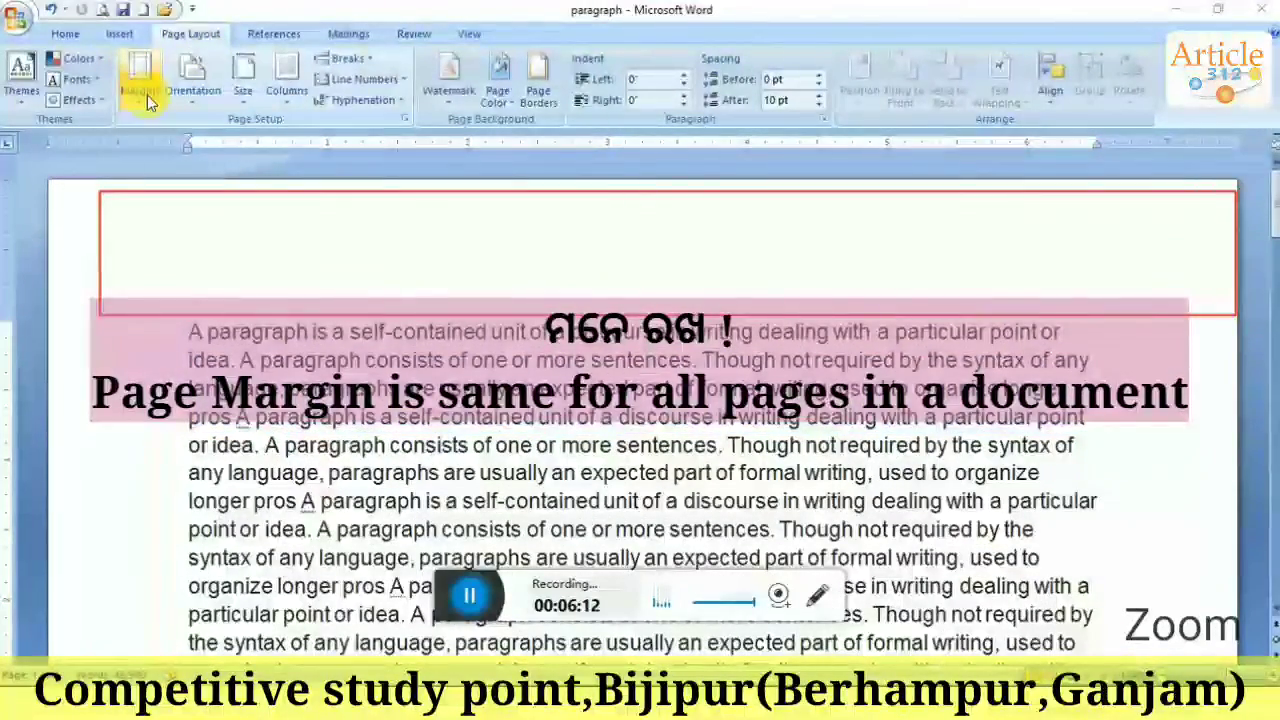
Step: Reselect the passage from 'idea' to 'particular point' in the document
{"action": "left_click", "coordinate": [818, 595]}
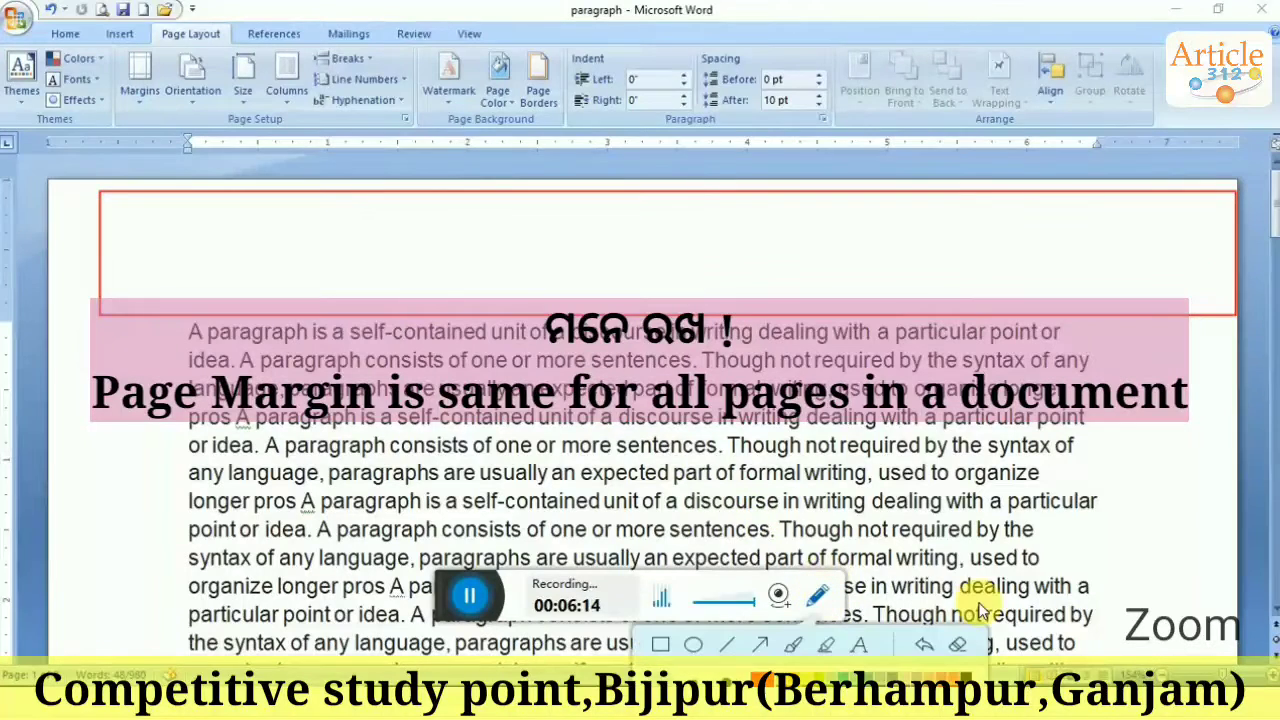
{"action": "left_click", "coordinate": [957, 645]}
{"action": "left_click", "coordinate": [816, 597]}
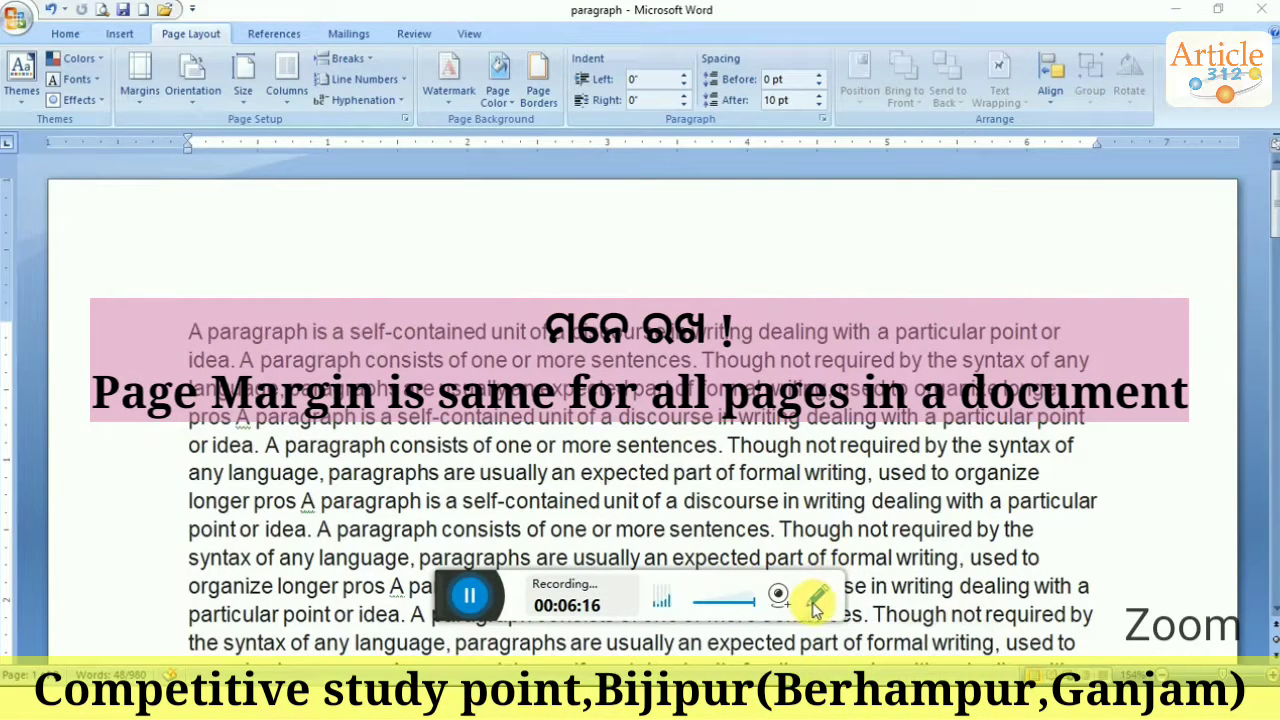
{"action": "left_click_drag", "start_coordinate": [960, 308], "coordinate": [965, 300]}
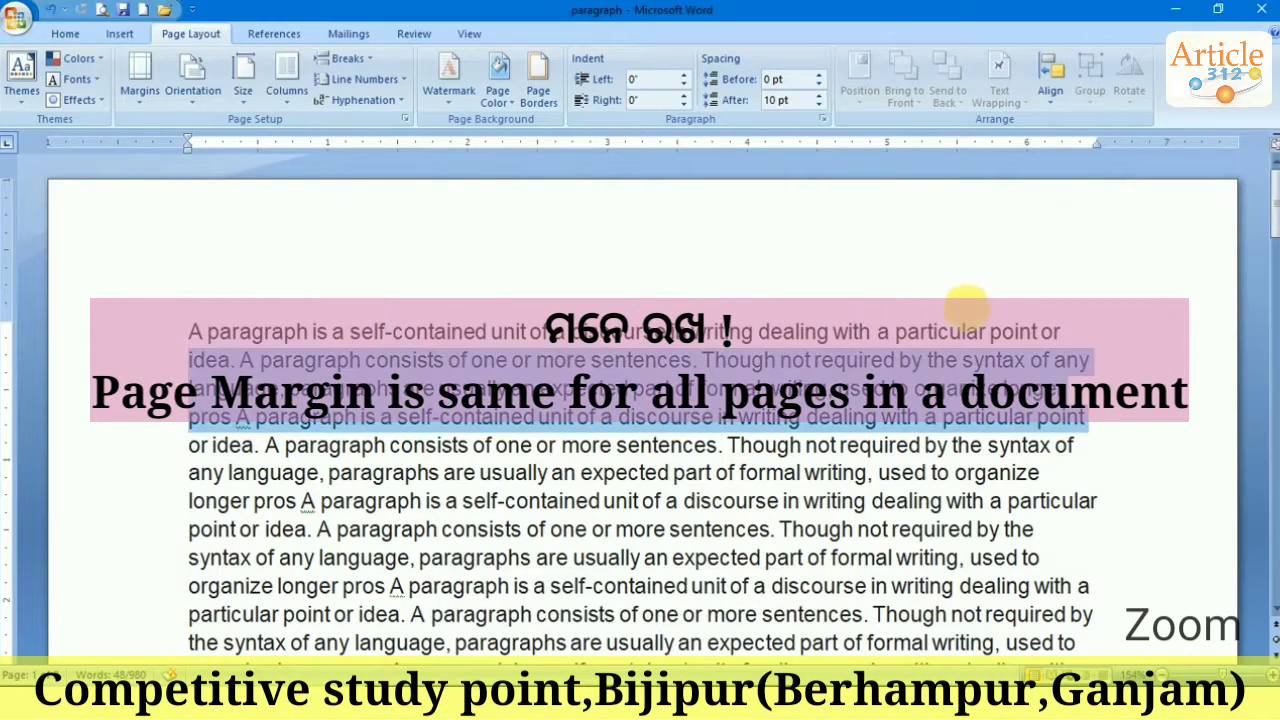
Step: Apply the Narrow margin preset, 0.5 inch on every side
{"action": "left_click", "coordinate": [139, 100]}
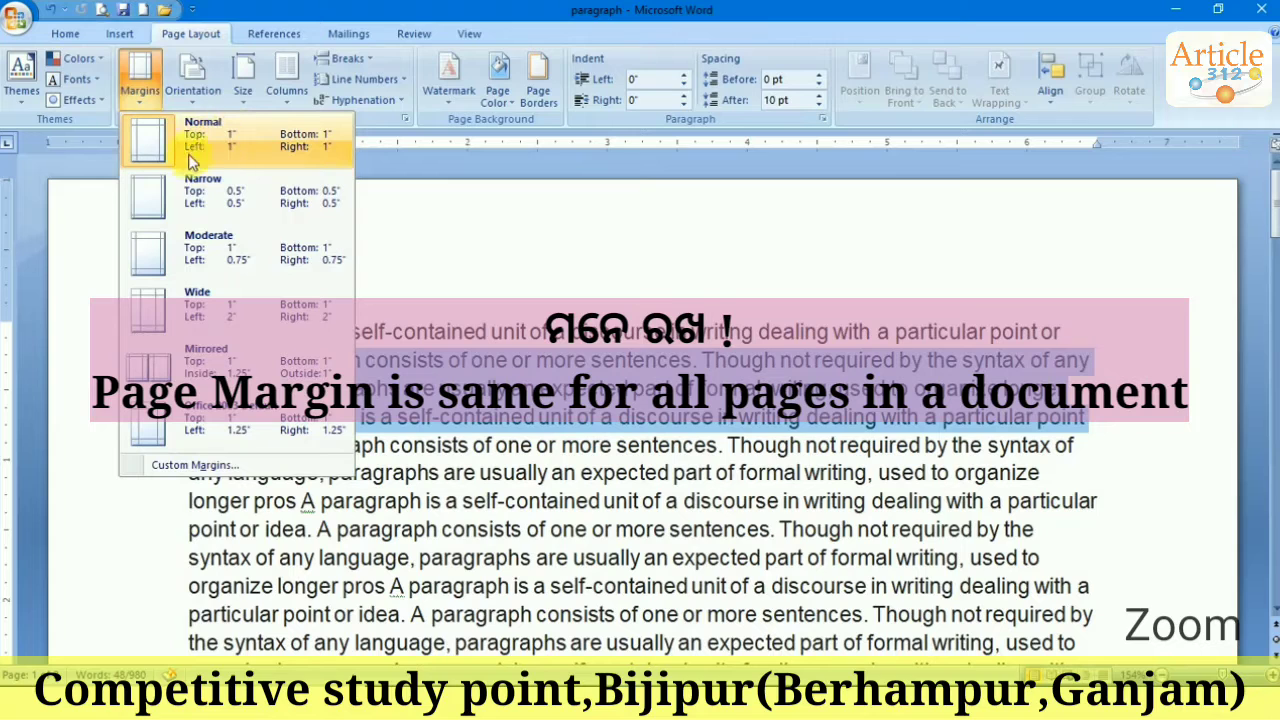
{"action": "left_click", "coordinate": [557, 247]}
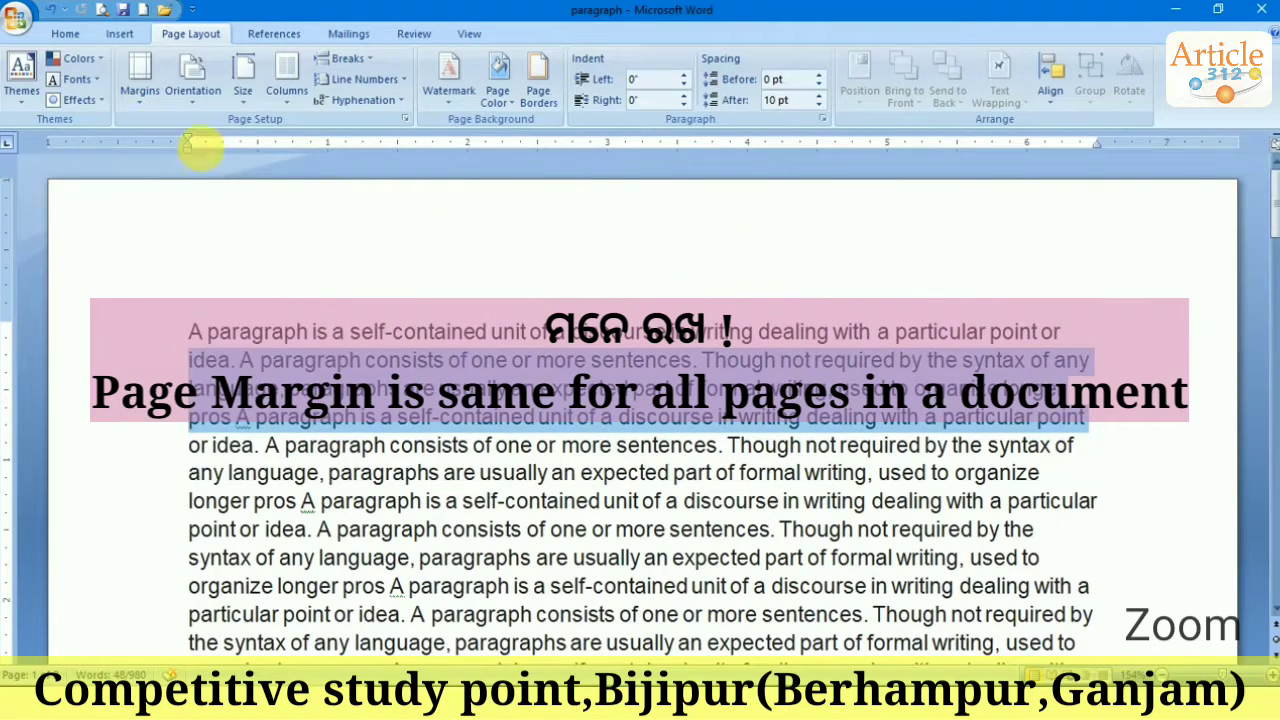
{"action": "left_click", "coordinate": [144, 104]}
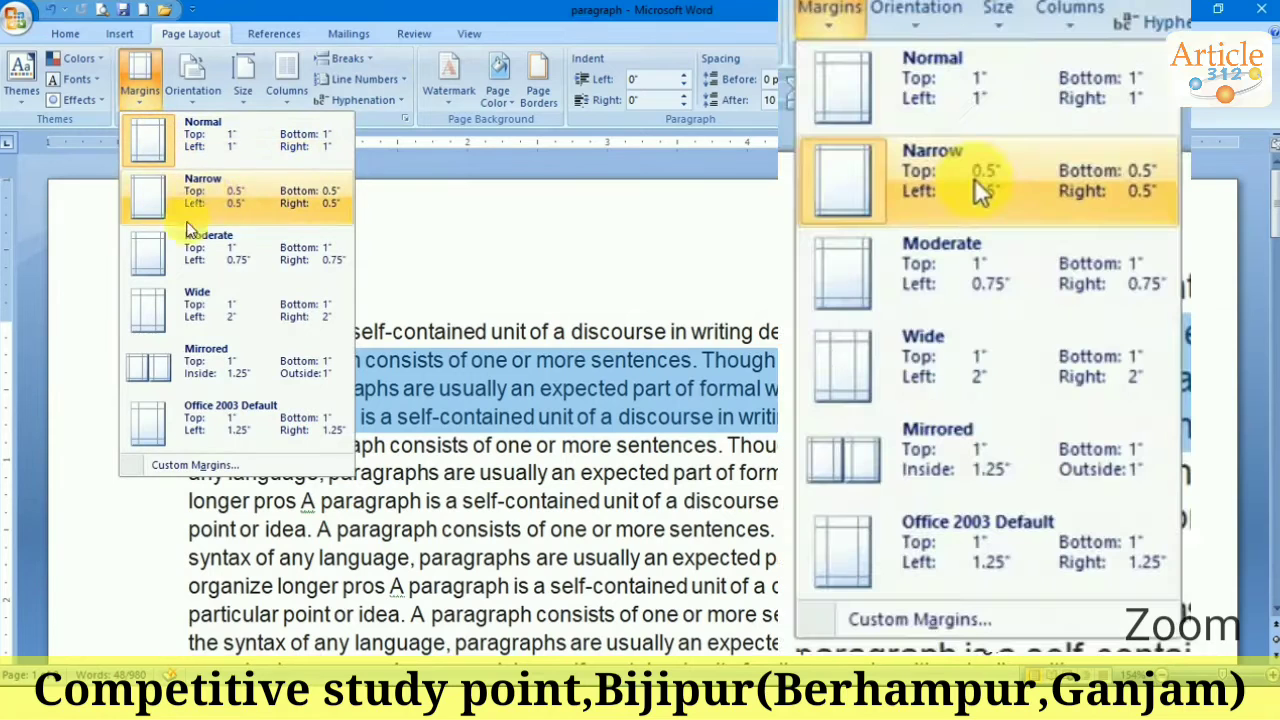
{"action": "left_click", "coordinate": [211, 213]}
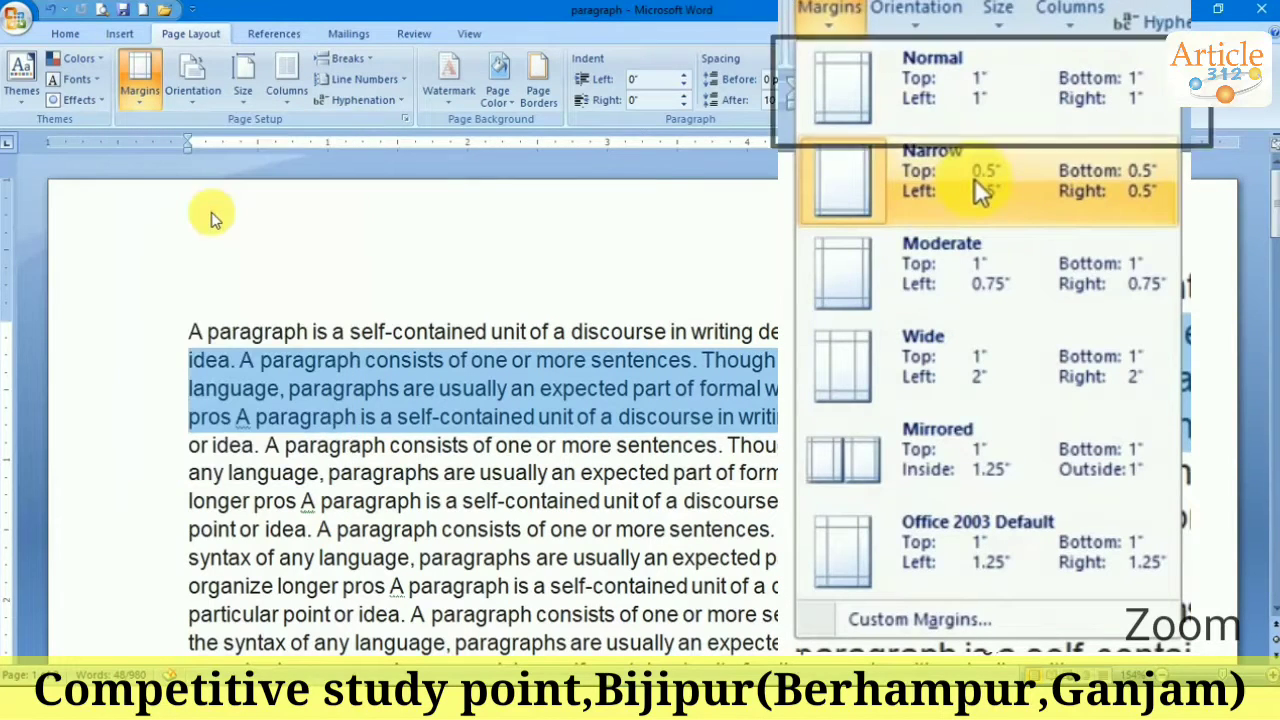
{"action": "left_click", "coordinate": [138, 96]}
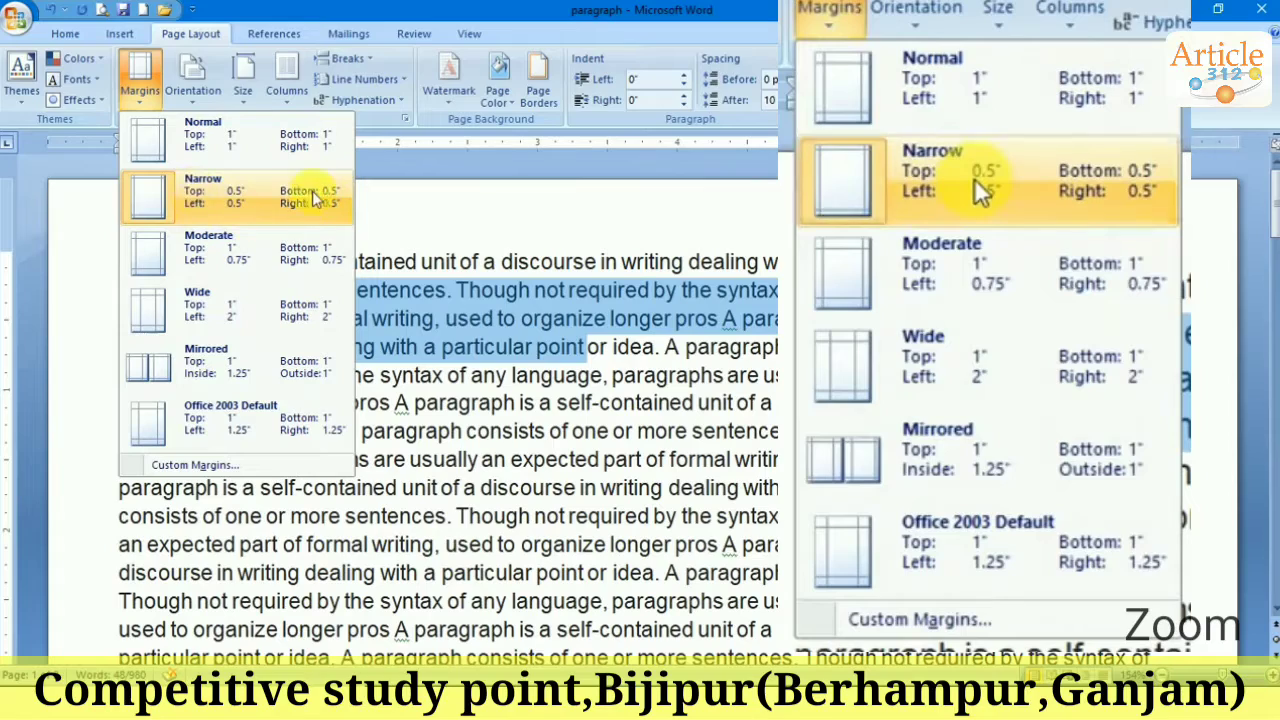
{"action": "left_click", "coordinate": [497, 222]}
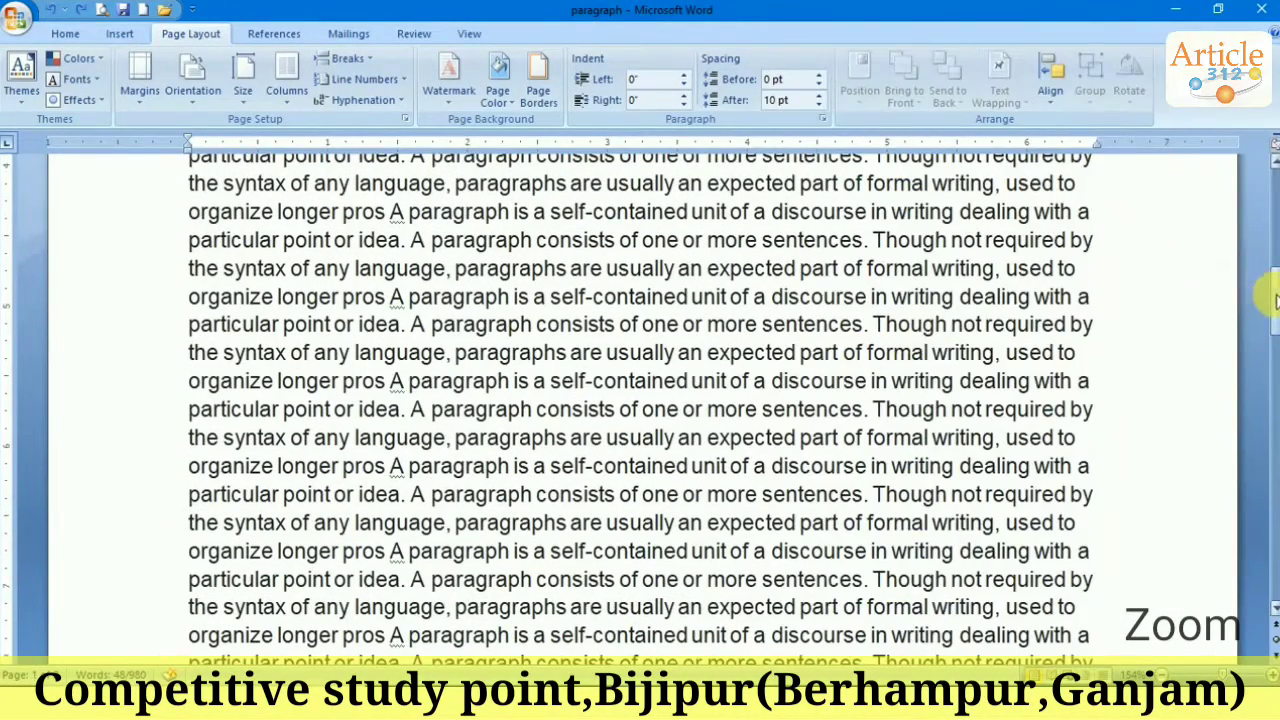
Step: Apply the Narrow 0.5-inch margins and scroll to check the break between pages one and two
{"action": "left_click_drag", "start_coordinate": [1270, 290], "coordinate": [1266, 371]}
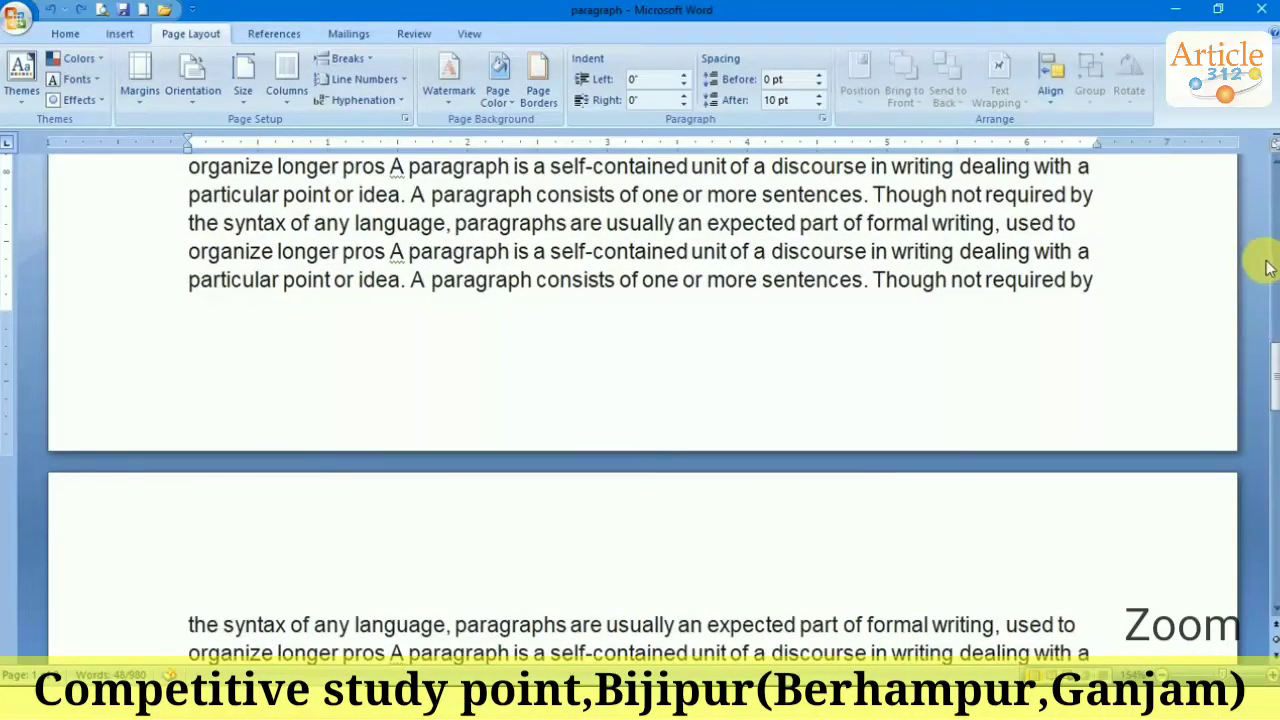
{"action": "left_click_drag", "start_coordinate": [1274, 395], "coordinate": [1270, 200]}
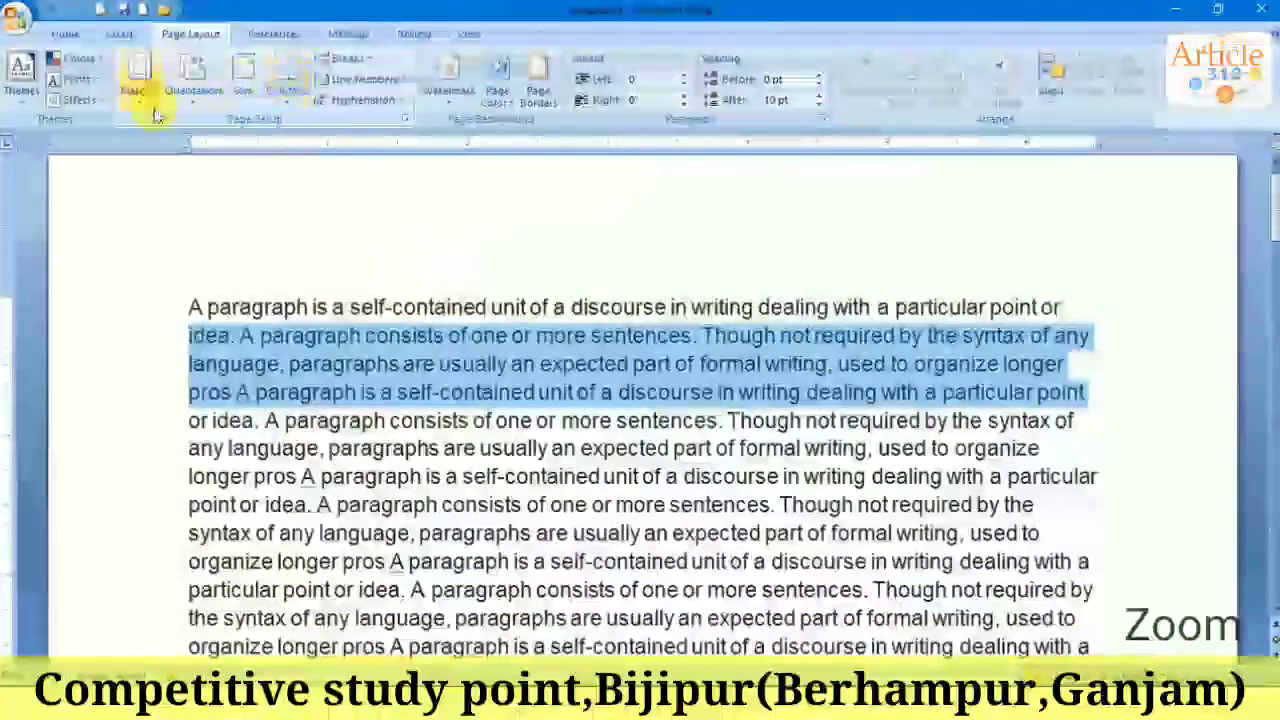
{"action": "left_click", "coordinate": [140, 78]}
{"action": "left_click", "coordinate": [222, 206]}
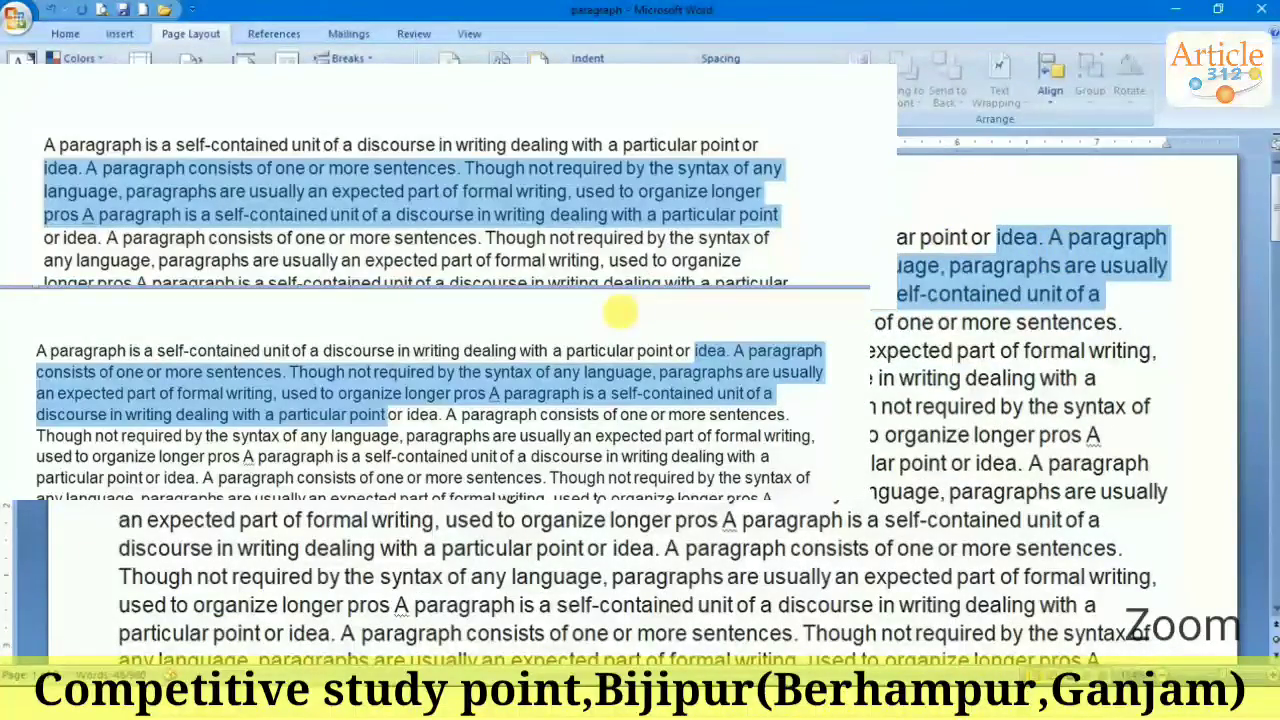
{"action": "scroll", "coordinate": [930, 350], "scroll_direction": "down", "scroll_amount": 5}
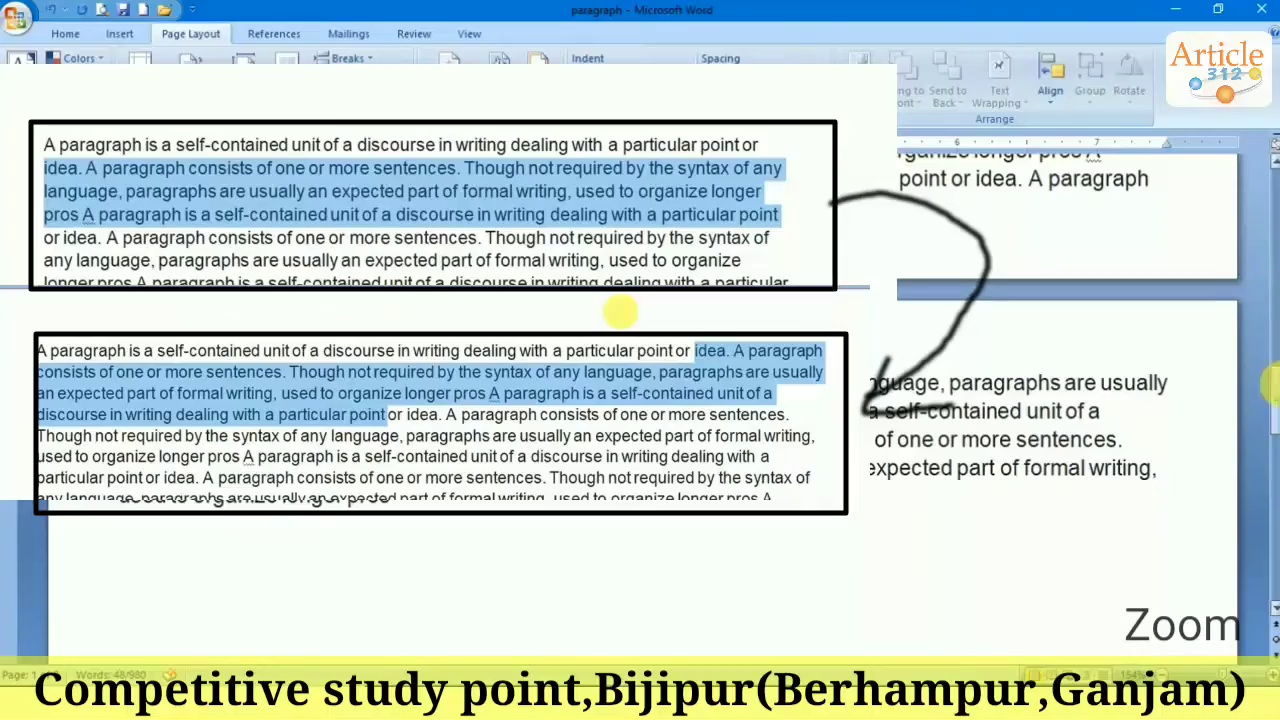
{"action": "left_click_drag", "start_coordinate": [1272, 390], "coordinate": [1274, 262]}
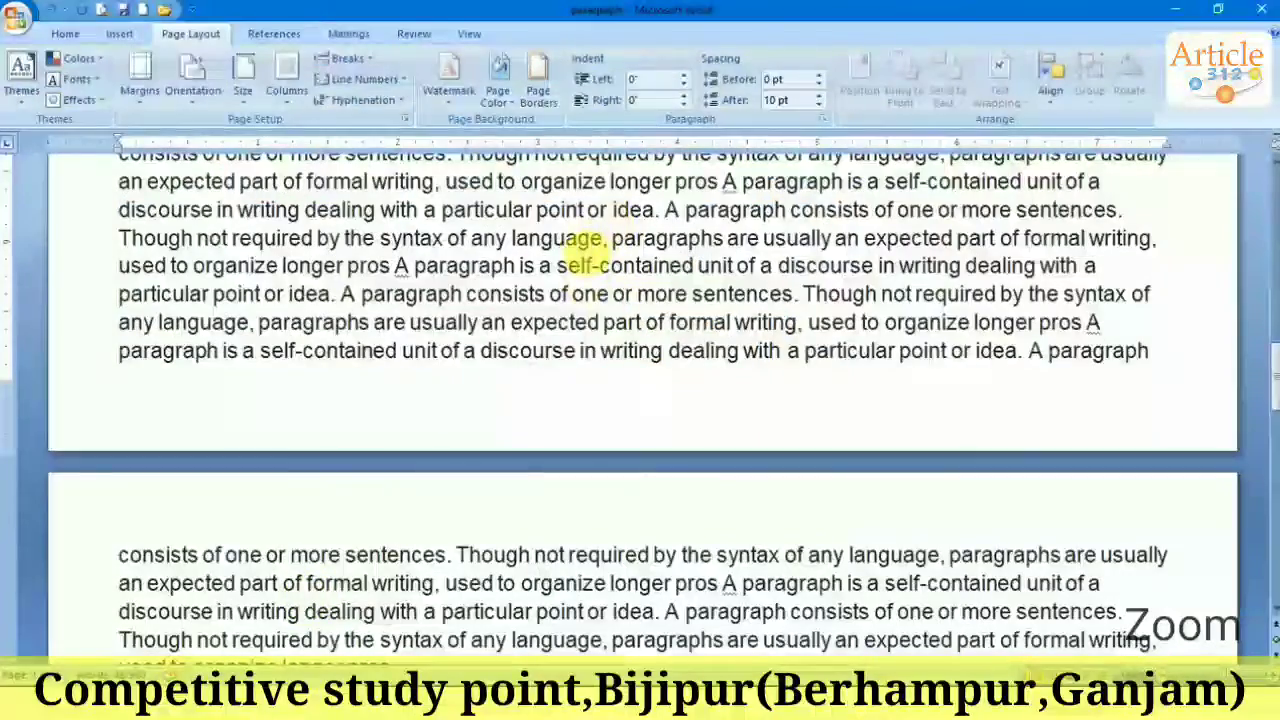
{"action": "left_click_drag", "start_coordinate": [1270, 363], "coordinate": [1274, 165]}
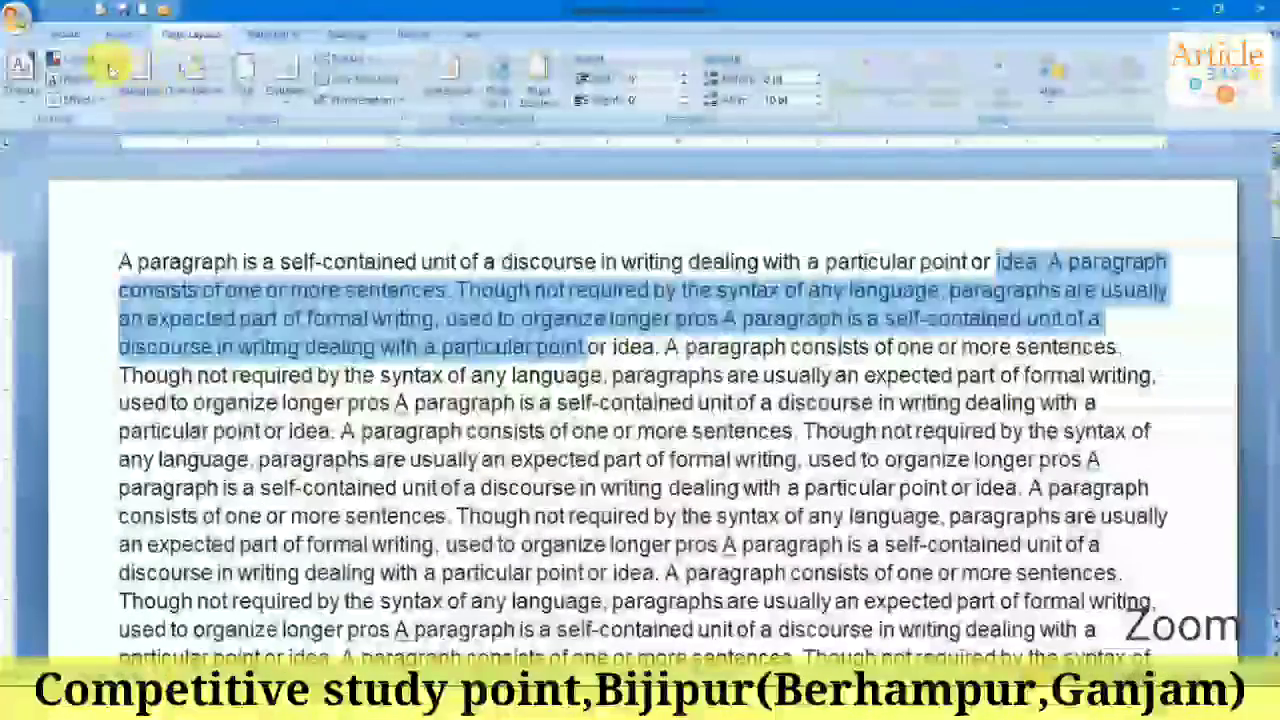
Step: Switch the margins to the Office 2003 Default preset, 1.25 inches left and right
{"action": "left_click", "coordinate": [141, 85]}
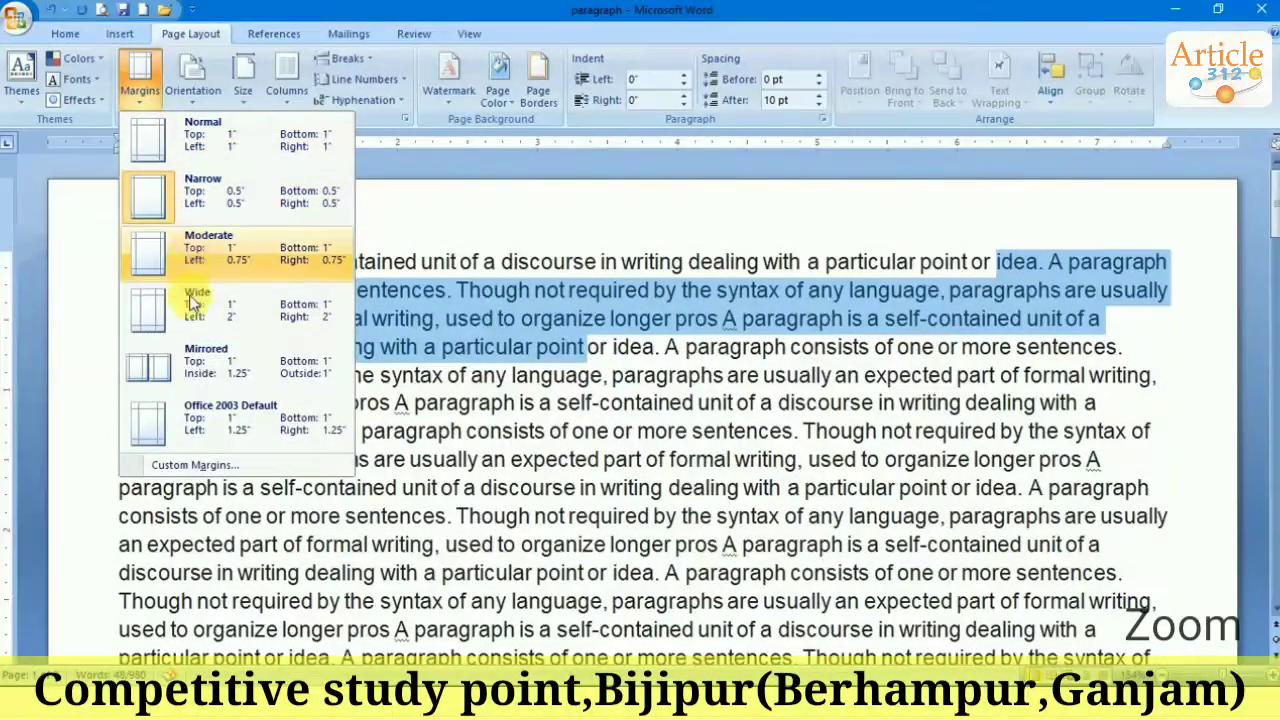
{"action": "left_click", "coordinate": [195, 430]}
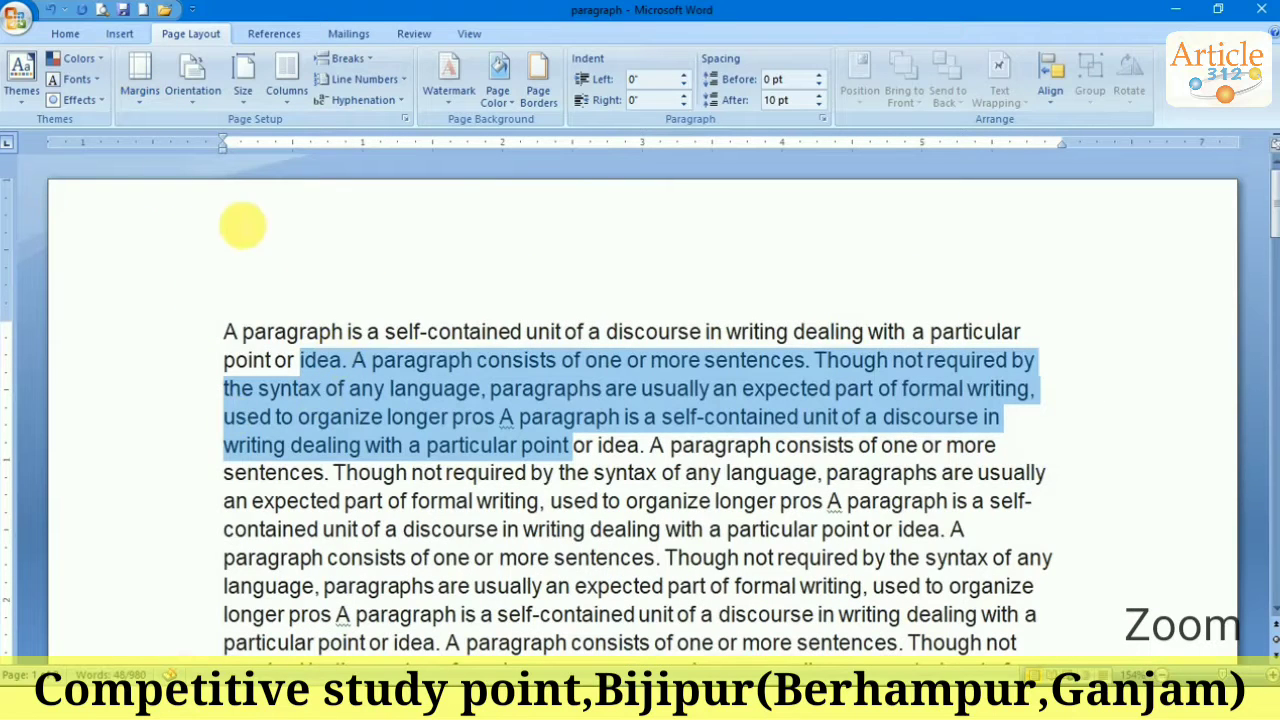
{"action": "left_click", "coordinate": [147, 92]}
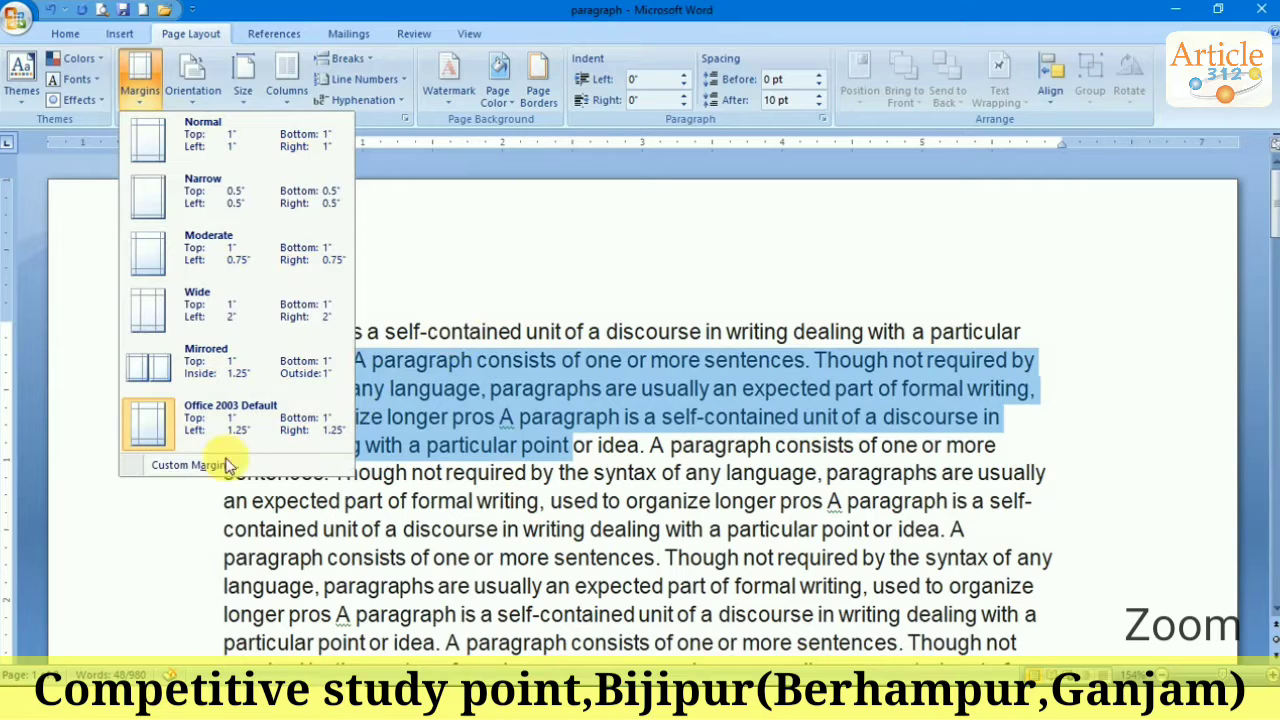
{"action": "left_click", "coordinate": [480, 230]}
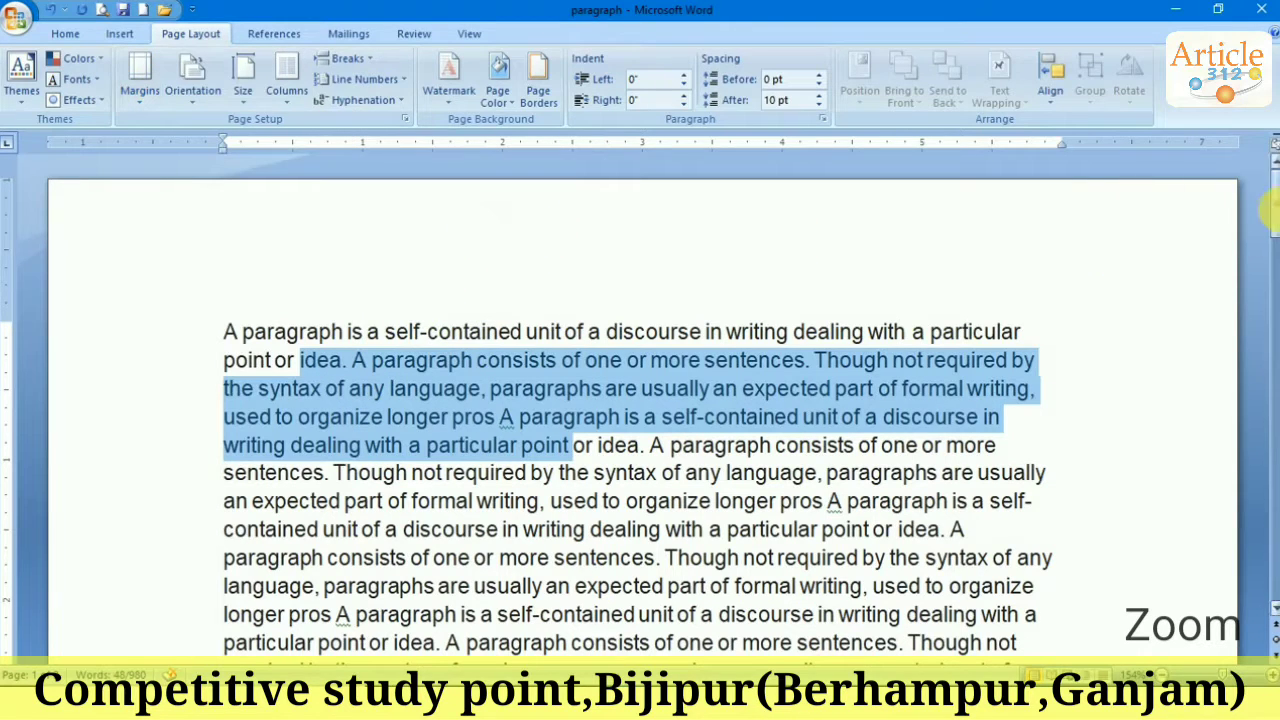
{"action": "left_click", "coordinate": [134, 107]}
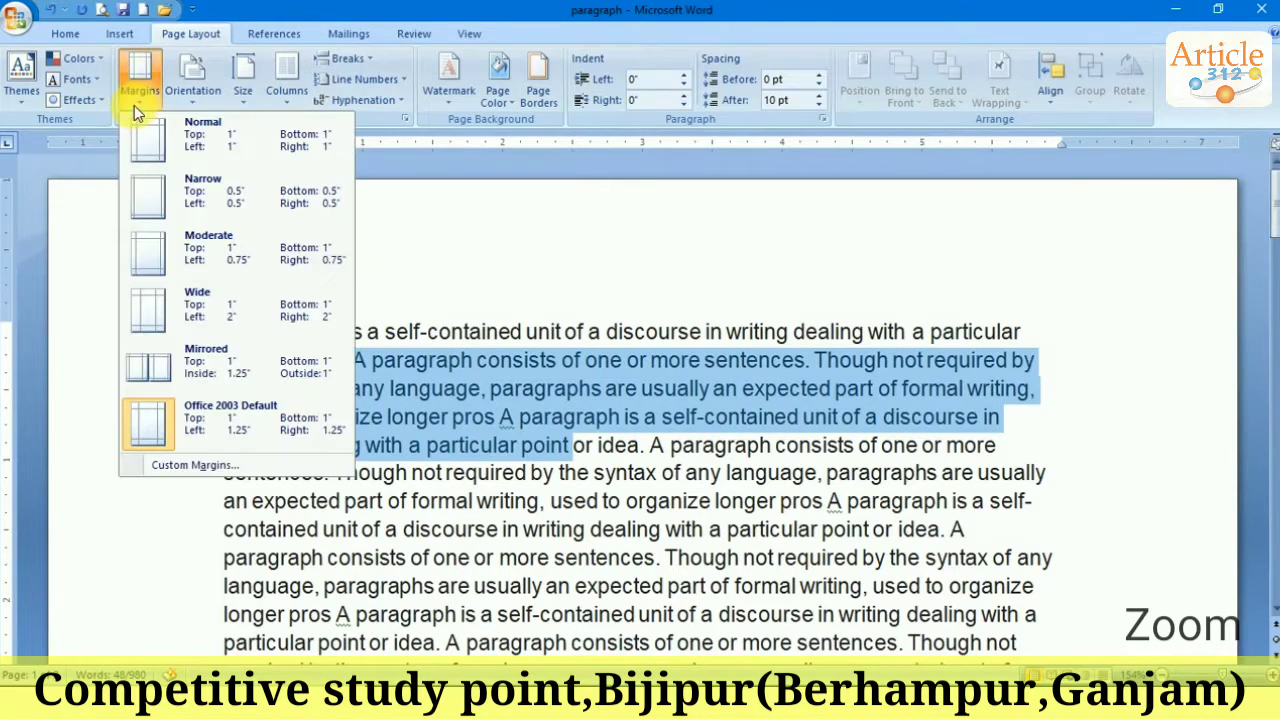
Step: Set custom Page Setup margins of 0.2 inch for top, bottom, left and right
{"action": "left_click", "coordinate": [168, 462]}
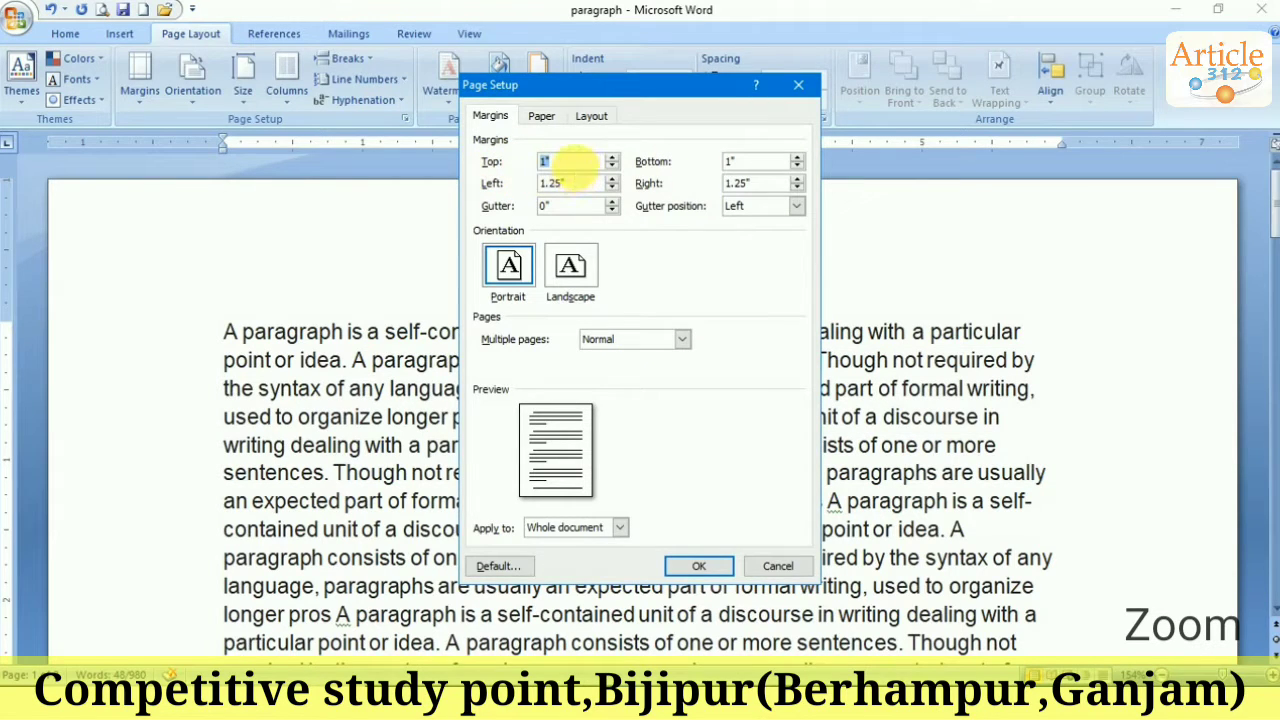
{"action": "left_click_drag", "start_coordinate": [560, 162], "coordinate": [475, 172]}
{"action": "type", "text": "02"}
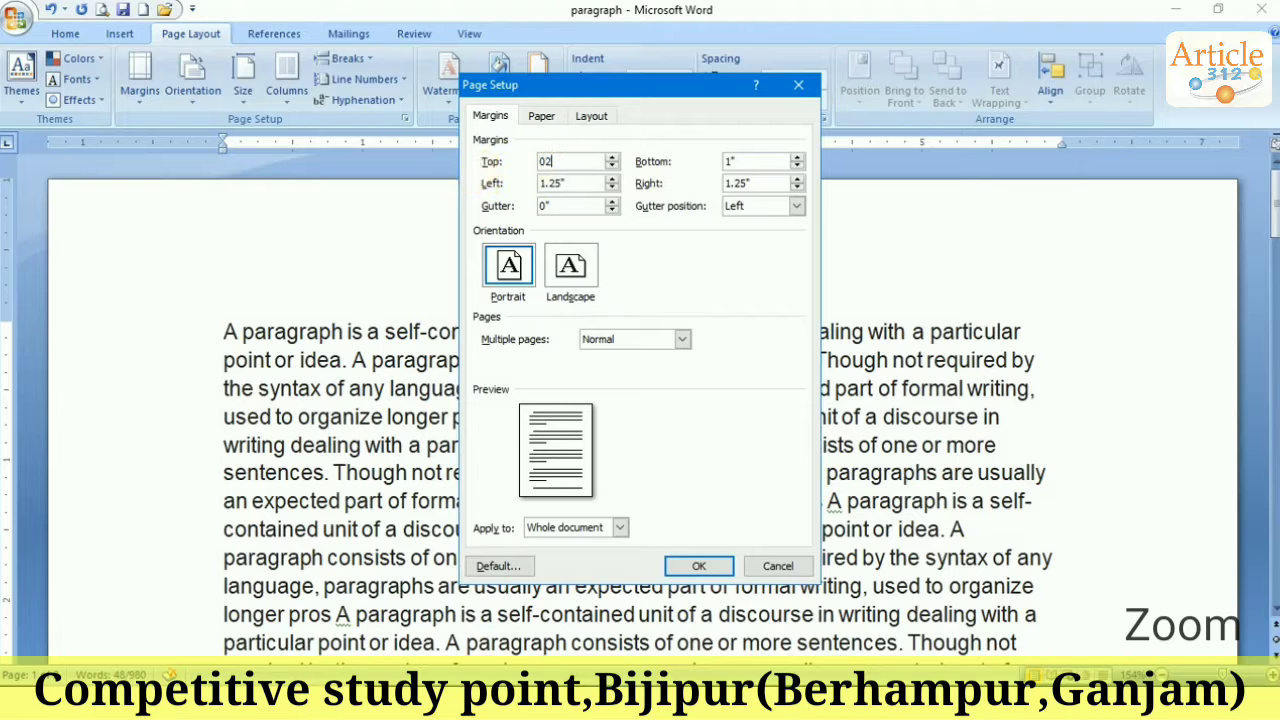
{"action": "left_click_drag", "start_coordinate": [560, 162], "coordinate": [525, 170]}
{"action": "key", "text": "Tab"}
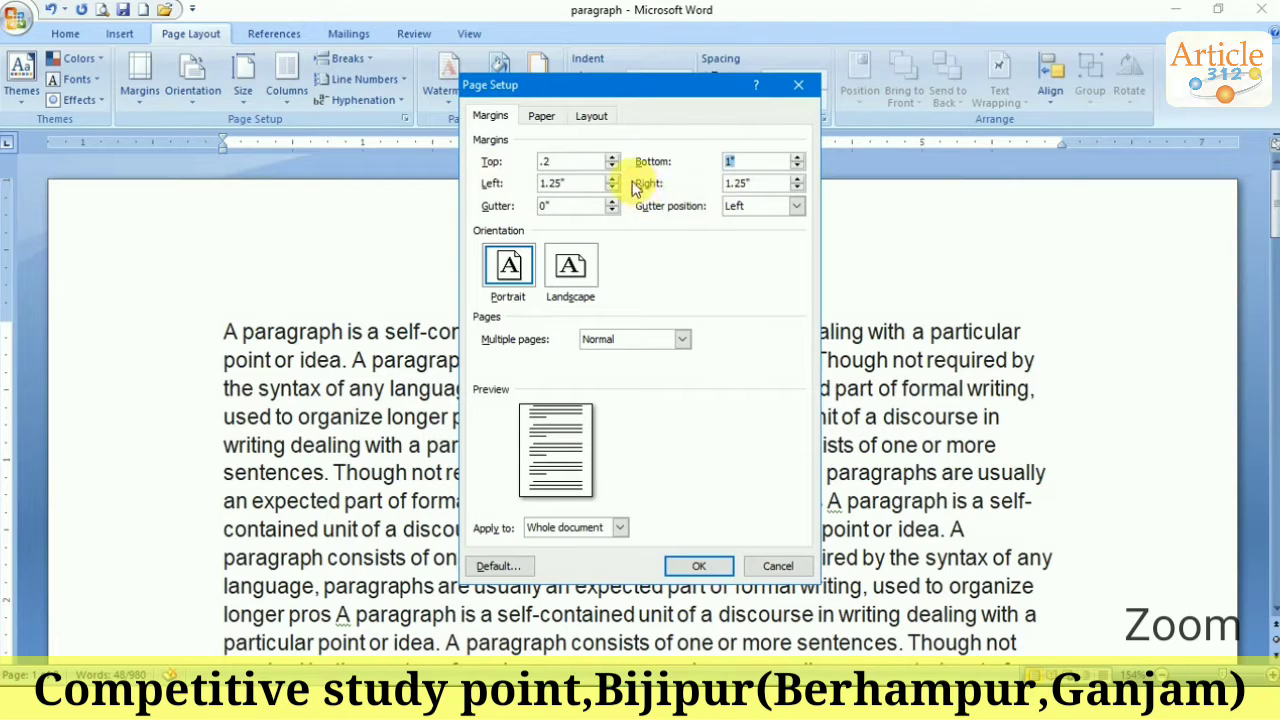
{"action": "type", "text": ".2"}
{"action": "left_click_drag", "start_coordinate": [588, 184], "coordinate": [520, 185]}
{"action": "type", "text": ".2"}
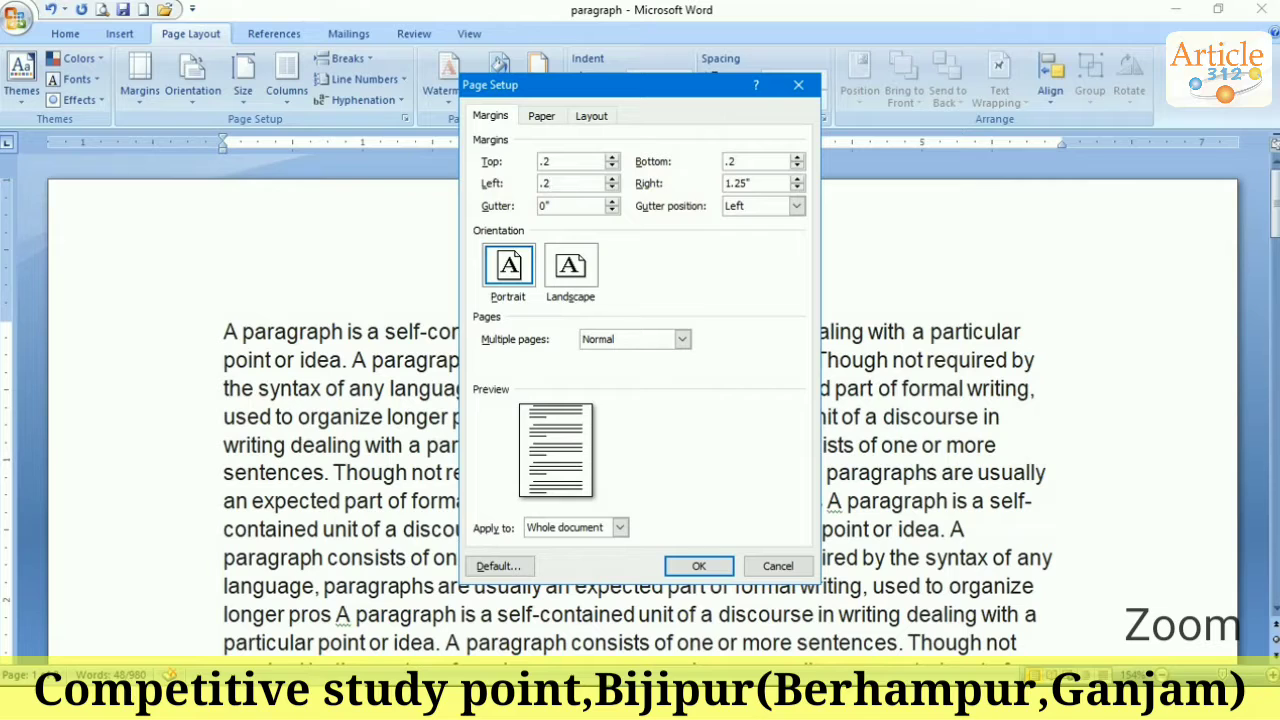
{"action": "key", "text": "Tab"}
{"action": "left_click", "coordinate": [702, 566]}
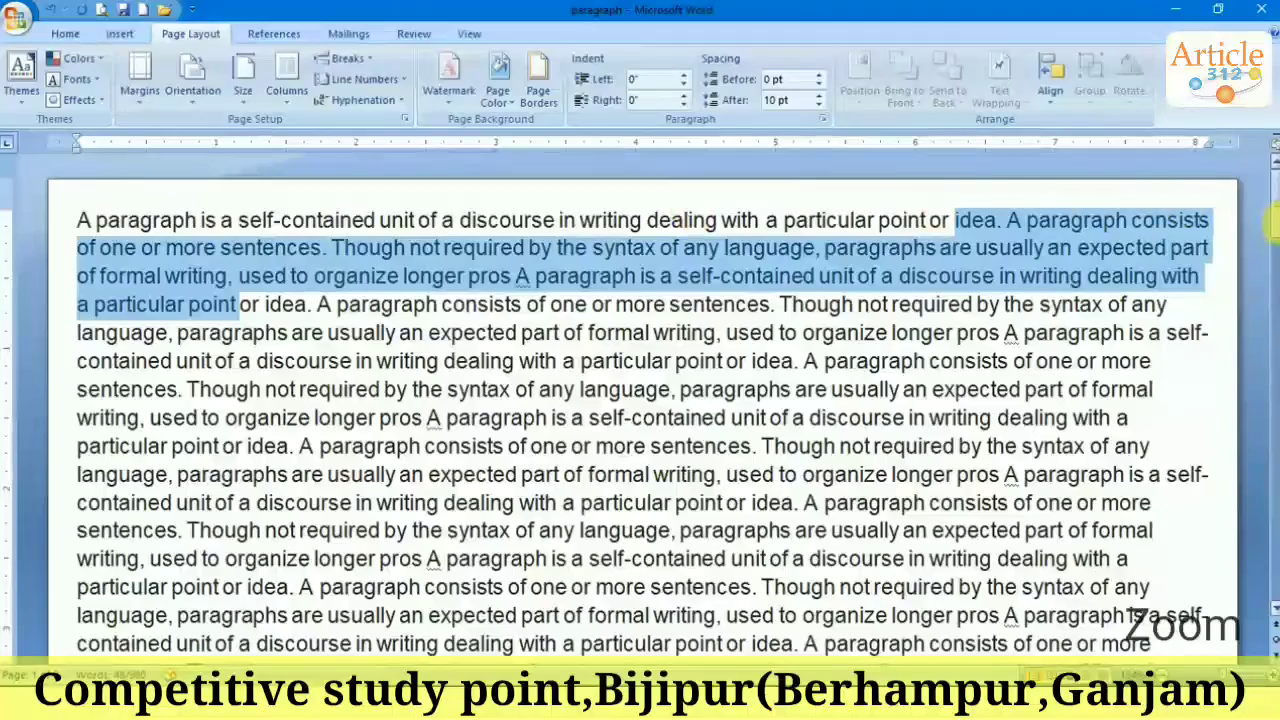
{"action": "left_click_drag", "start_coordinate": [1275, 220], "coordinate": [1275, 400]}
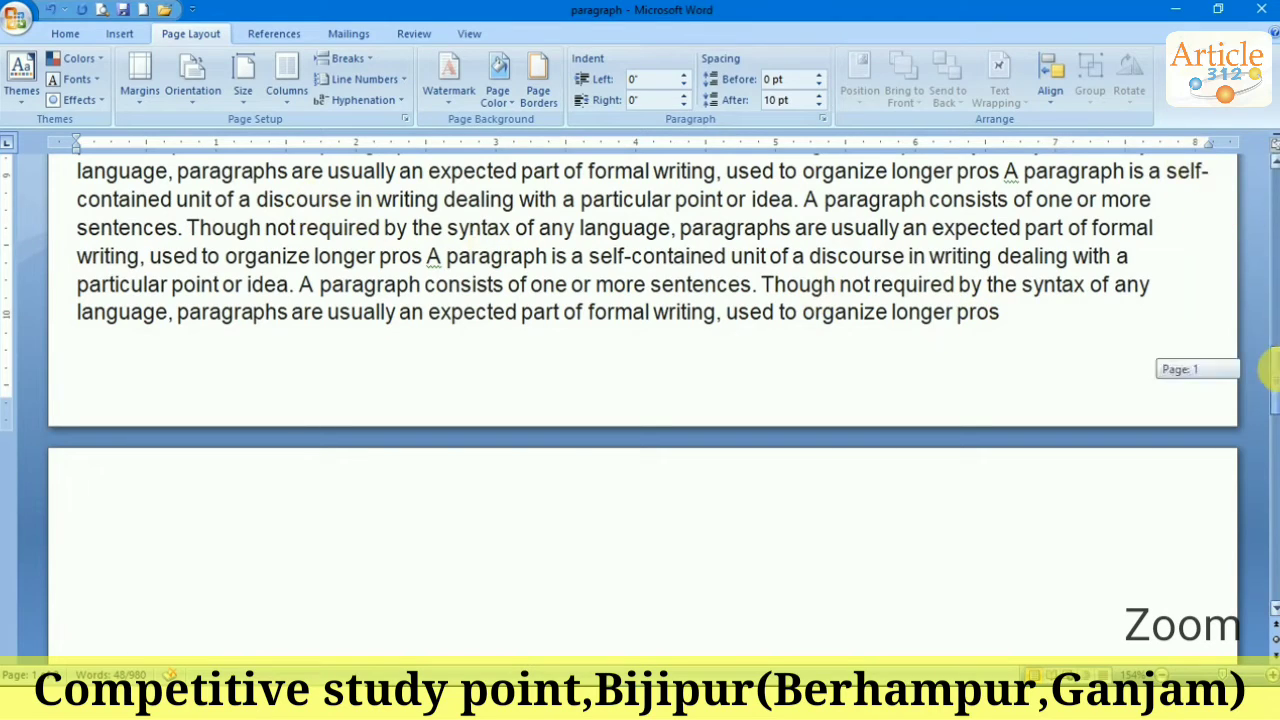
{"action": "left_click_drag", "start_coordinate": [1268, 370], "coordinate": [1268, 170]}
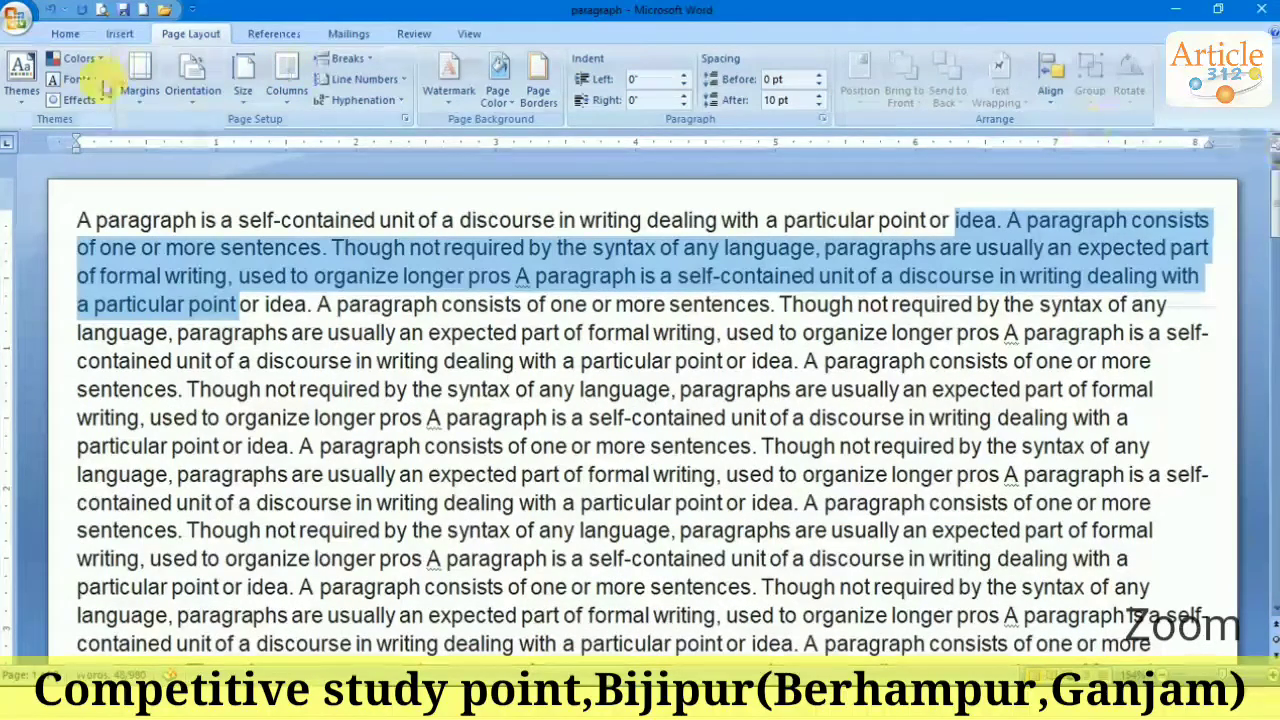
Step: Try Normal and Narrow margins, then settle on Moderate (1" top/bottom, 0.75" left/right)
{"action": "left_click", "coordinate": [140, 80]}
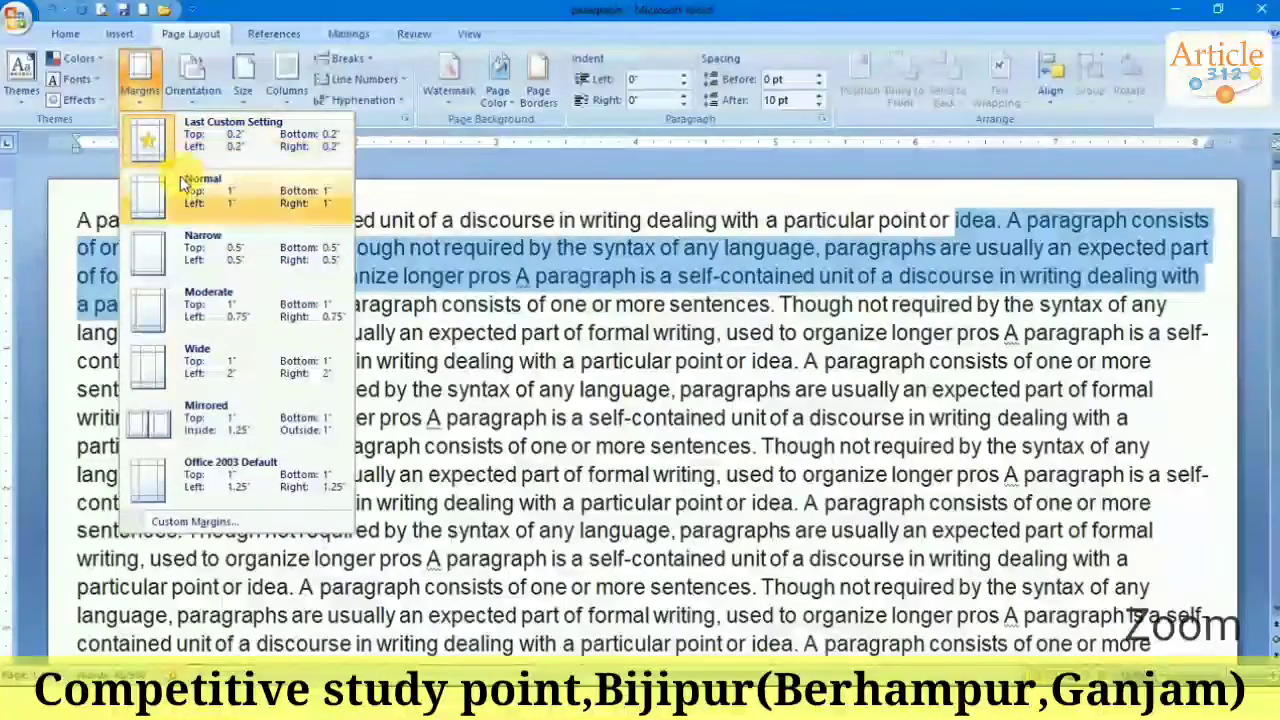
{"action": "left_click", "coordinate": [225, 185]}
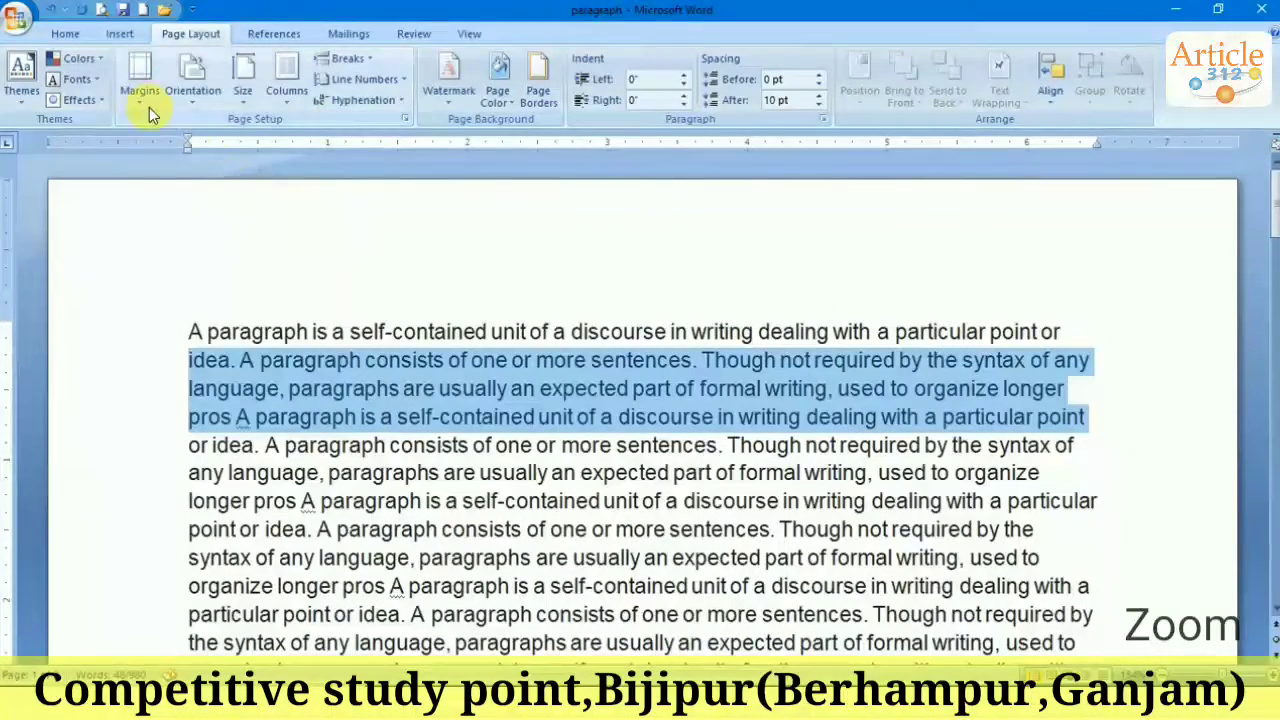
{"action": "left_click", "coordinate": [135, 95]}
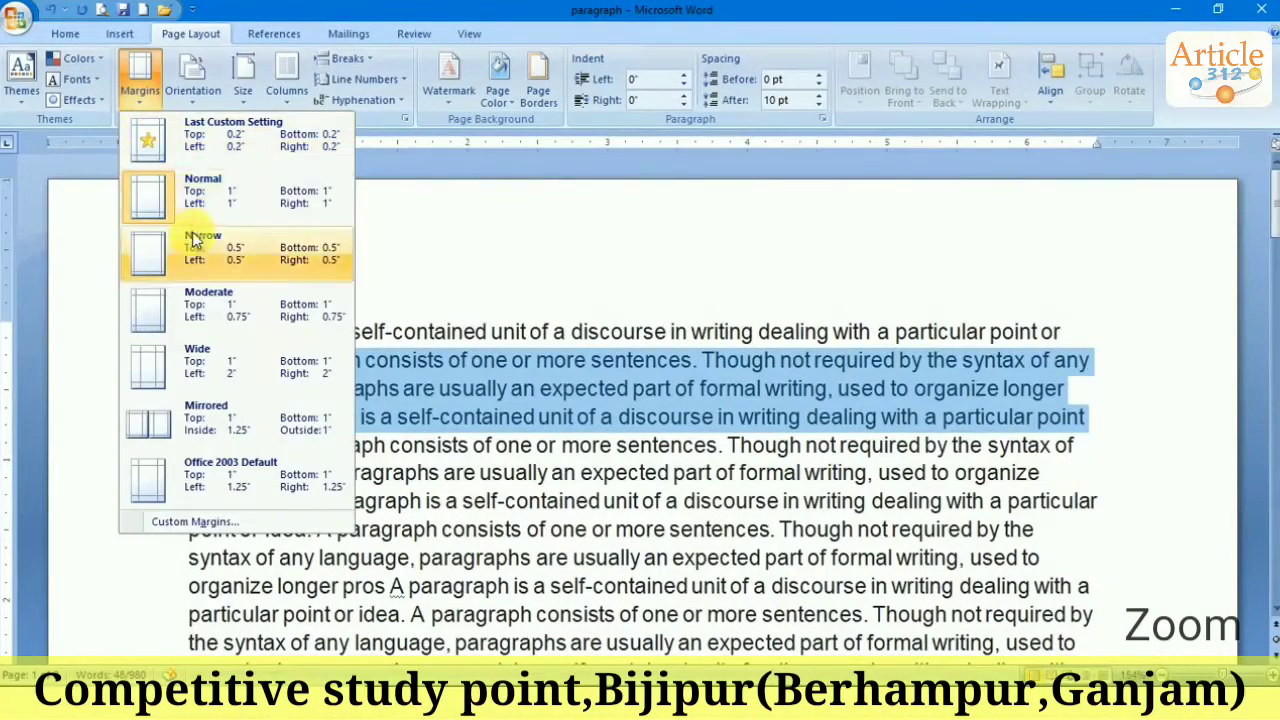
{"action": "left_click", "coordinate": [220, 240]}
{"action": "left_click", "coordinate": [145, 94]}
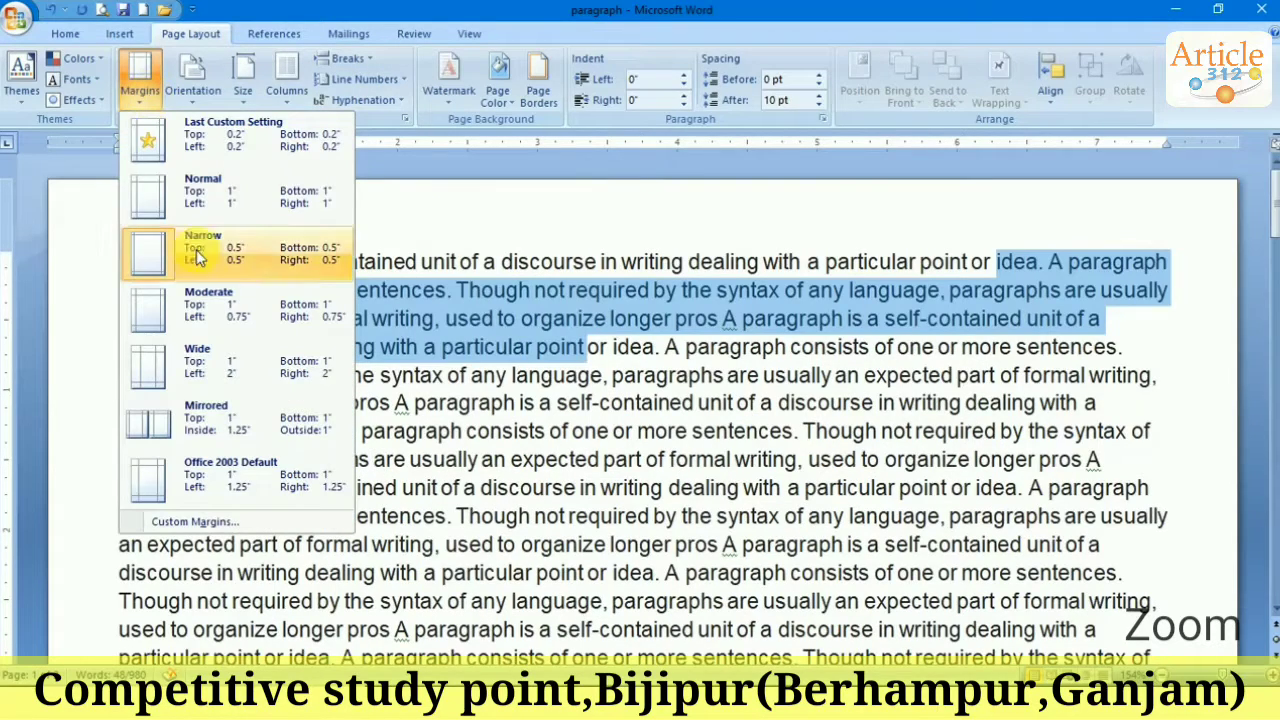
{"action": "left_click", "coordinate": [228, 318]}
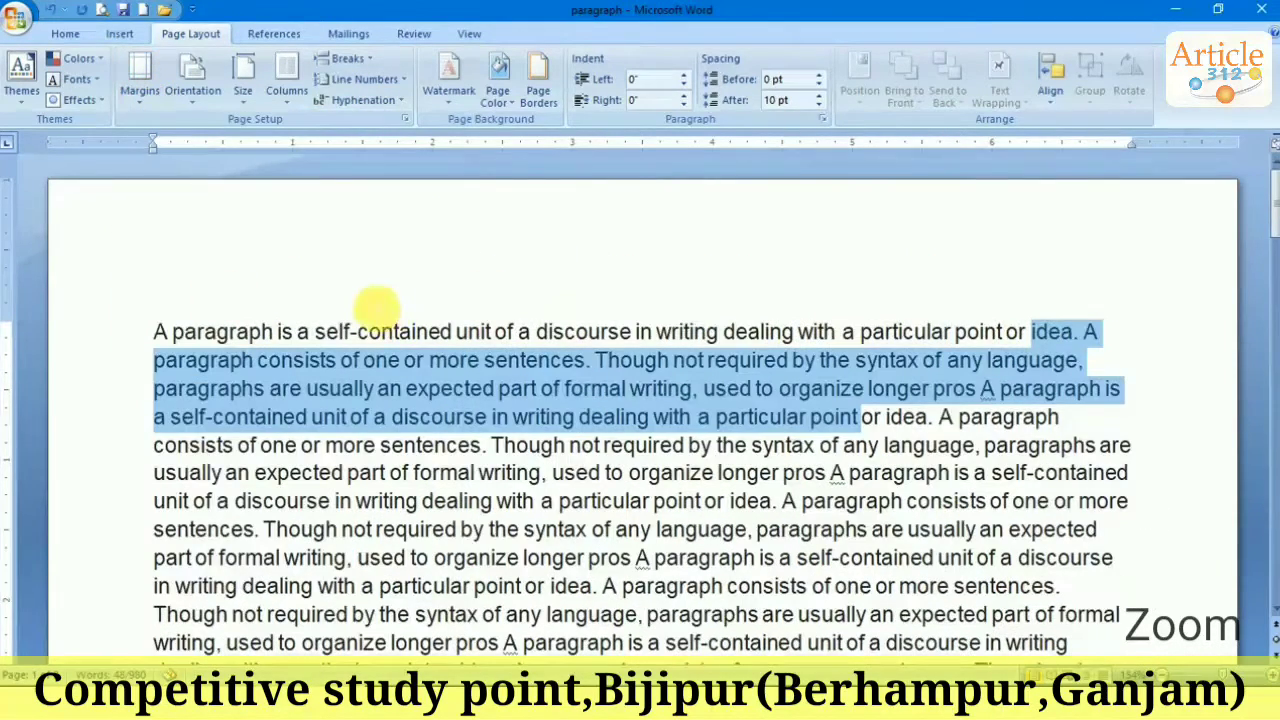
{"action": "left_click", "coordinate": [133, 103]}
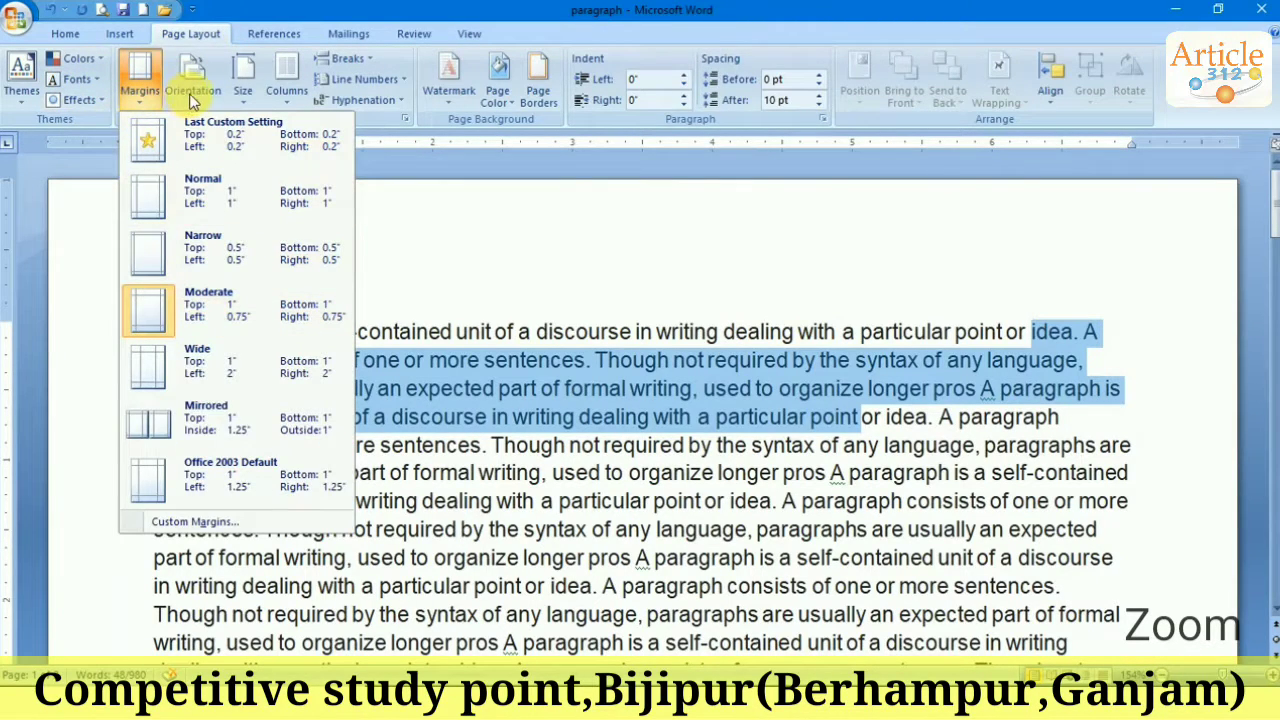
{"action": "left_click", "coordinate": [450, 235]}
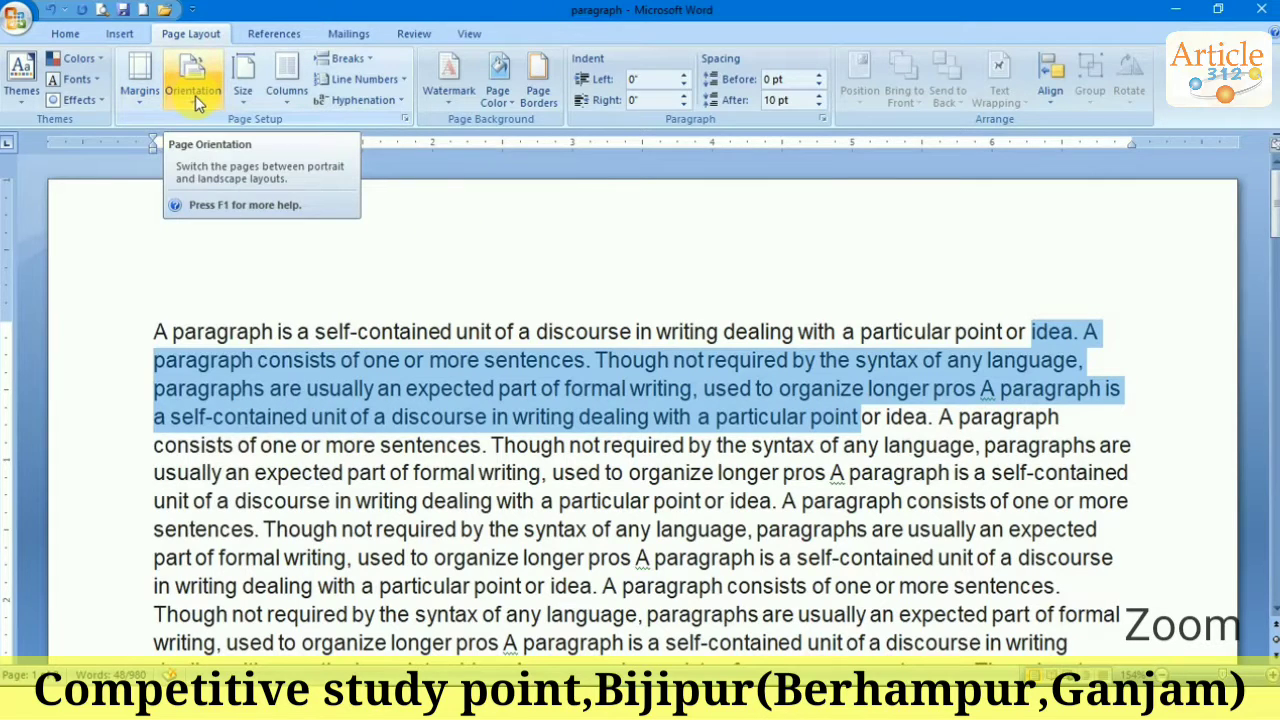
{"action": "left_click", "coordinate": [195, 95]}
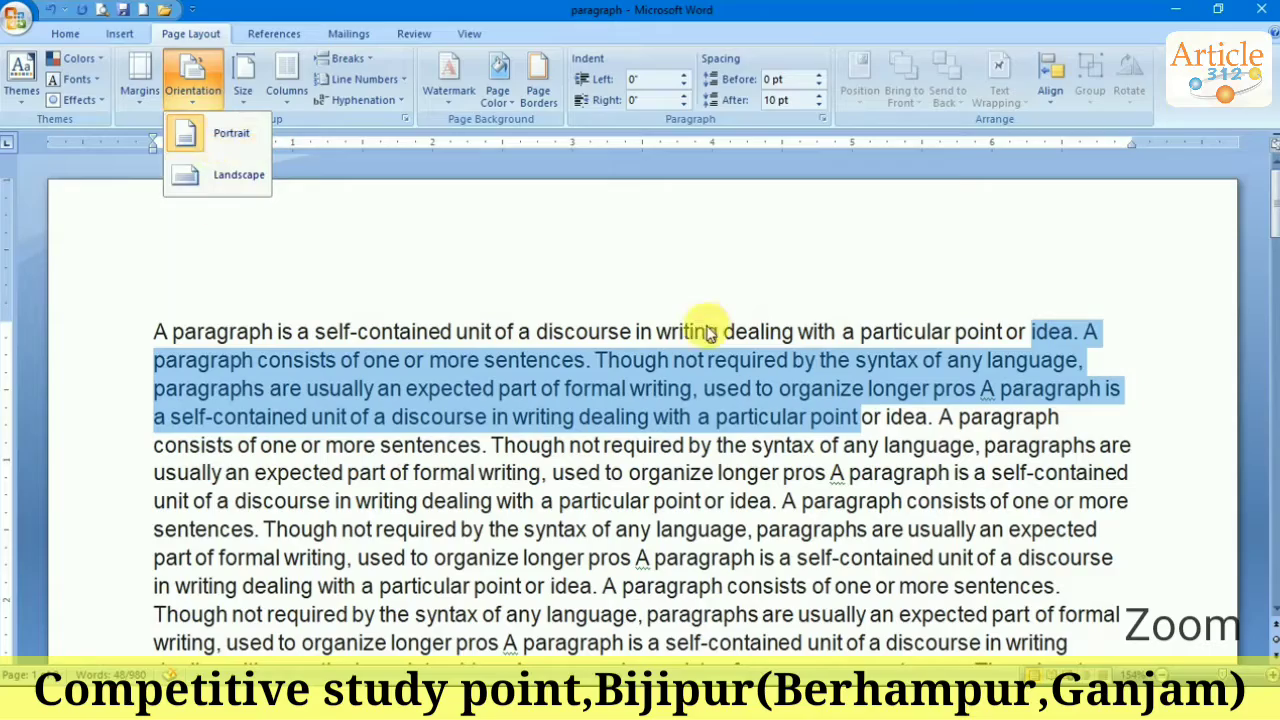
{"action": "mouse_move", "coordinate": [1274, 205]}
{"action": "left_mouse_down"}
{"action": "mouse_move", "coordinate": [1270, 236]}
{"action": "mouse_move", "coordinate": [1262, 205]}
{"action": "left_mouse_up"}
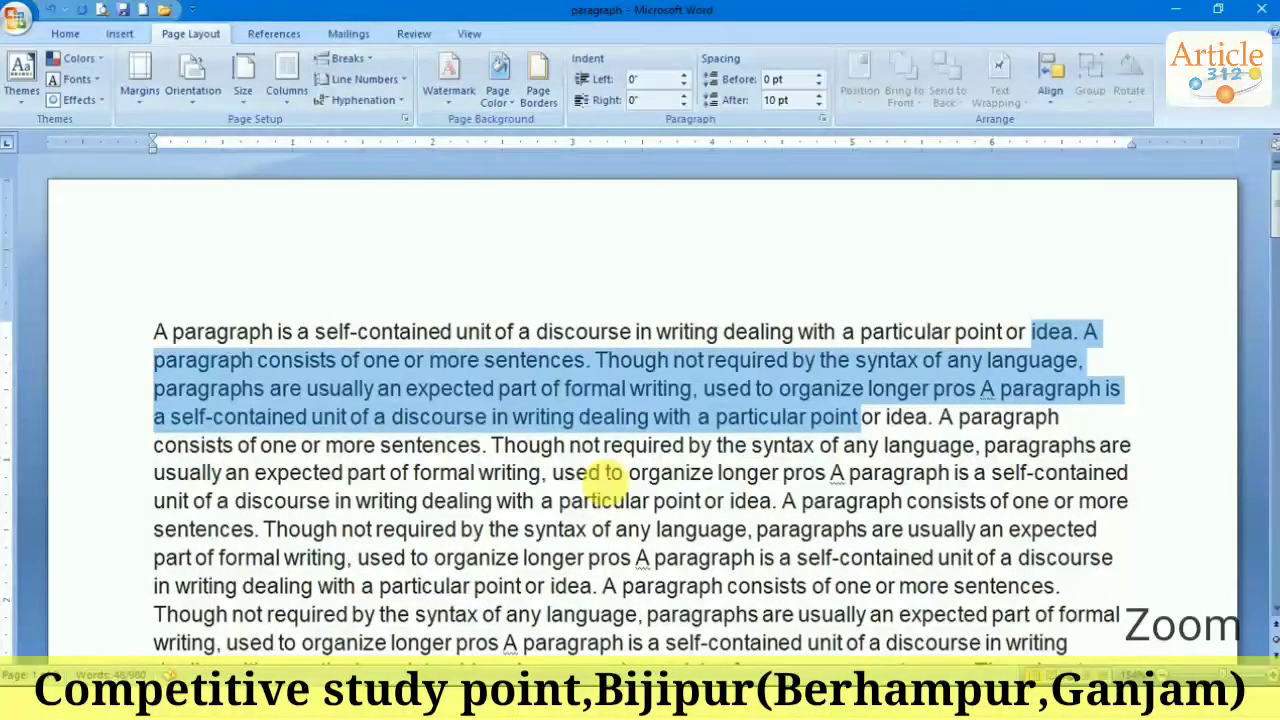
{"action": "left_click", "coordinate": [606, 474]}
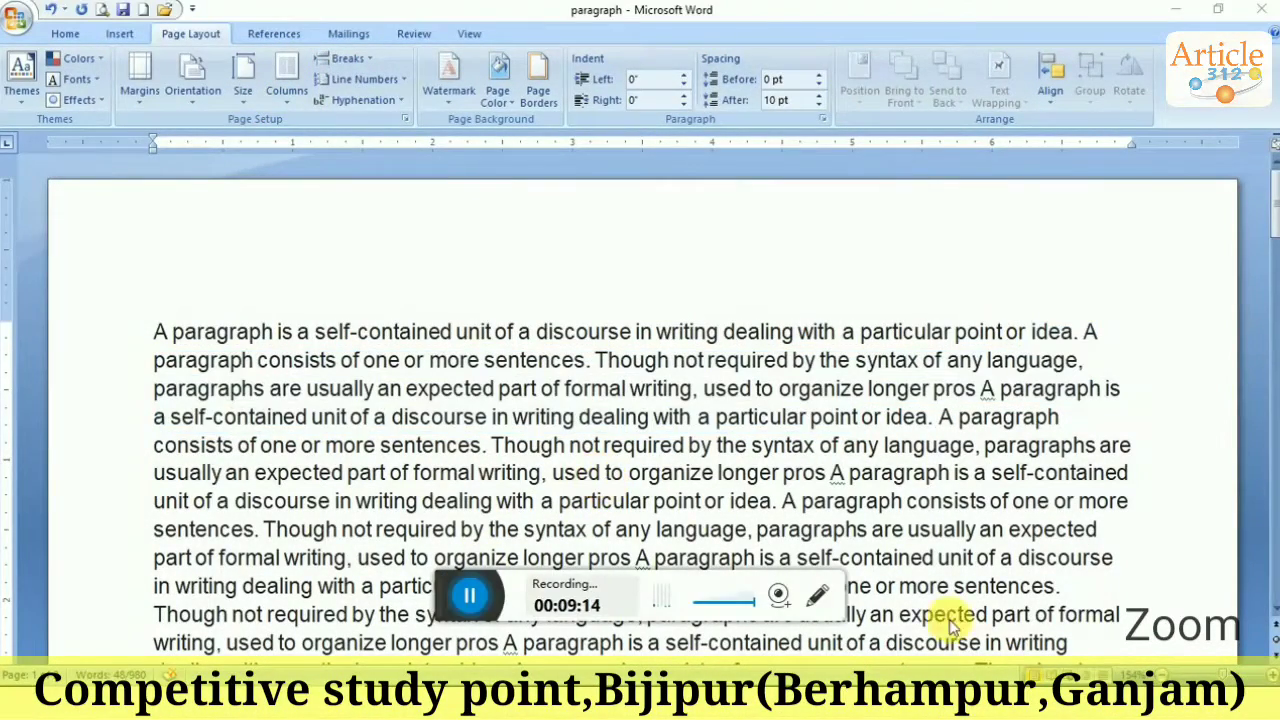
{"action": "left_click", "coordinate": [818, 595]}
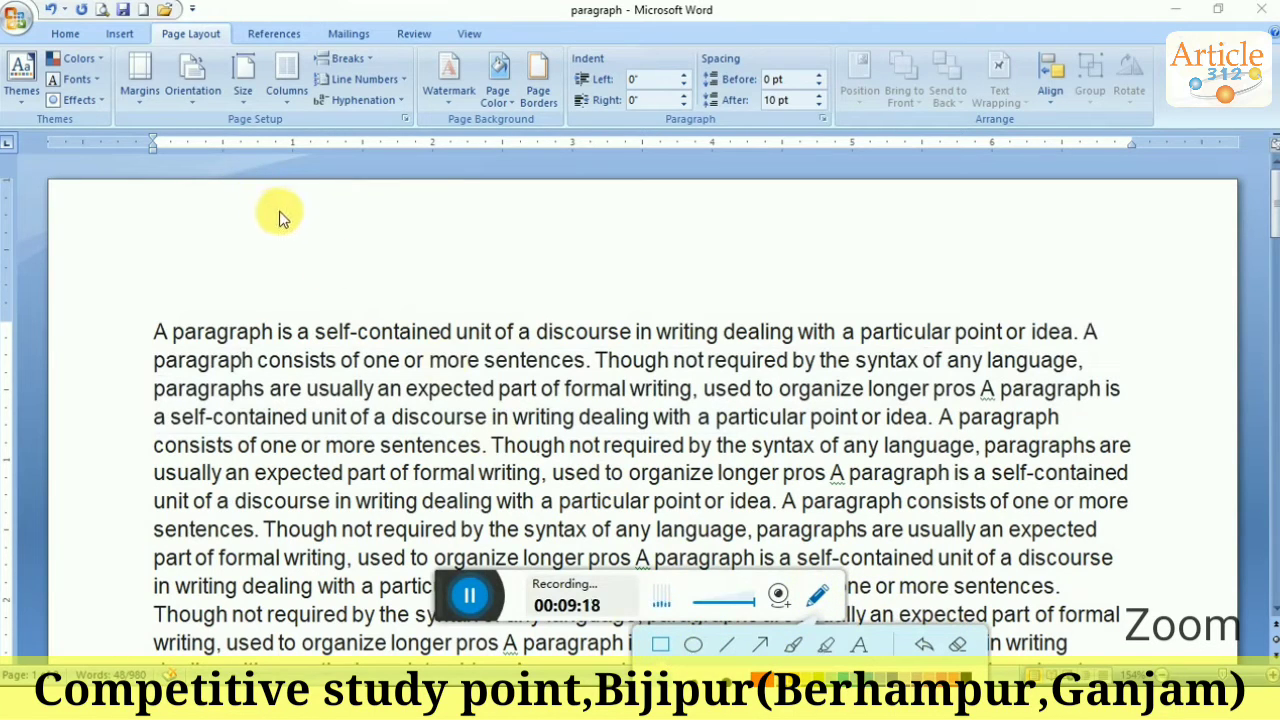
{"action": "mouse_move", "coordinate": [280, 200]}
{"action": "left_mouse_down"}
{"action": "mouse_move", "coordinate": [395, 341]}
{"action": "mouse_move", "coordinate": [381, 336]}
{"action": "left_mouse_up"}
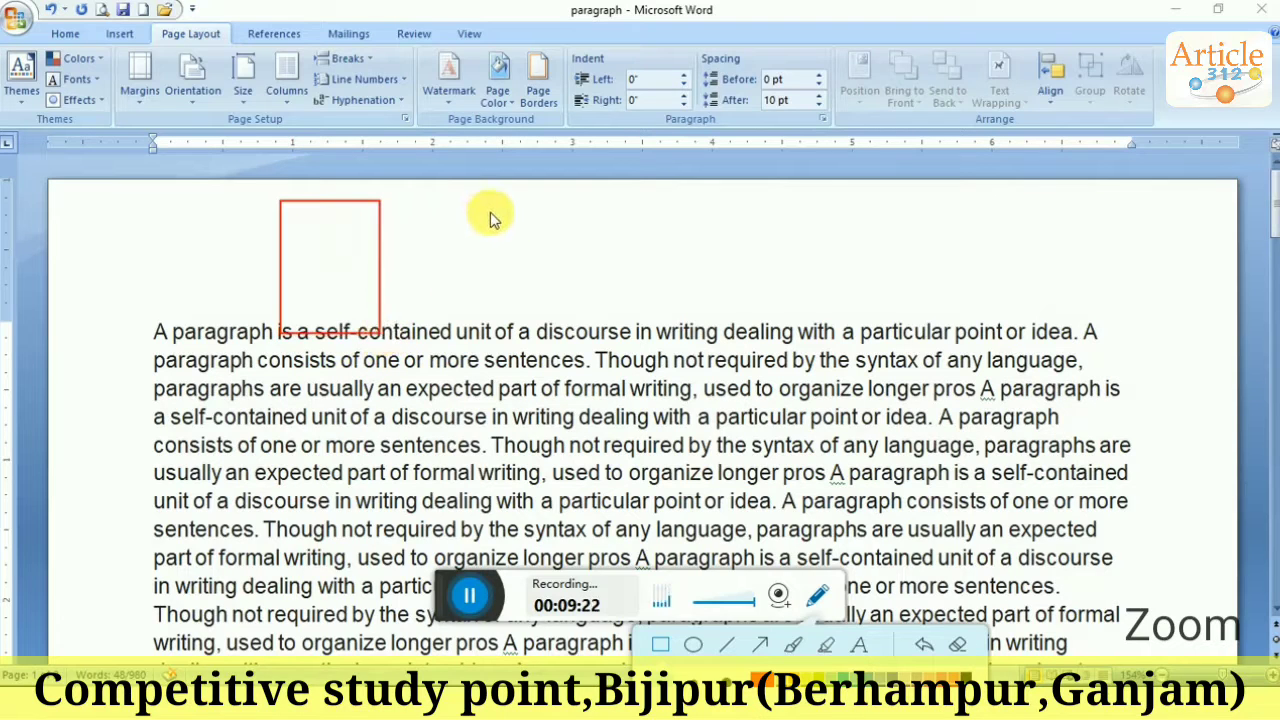
{"action": "left_click_drag", "start_coordinate": [490, 210], "coordinate": [675, 290]}
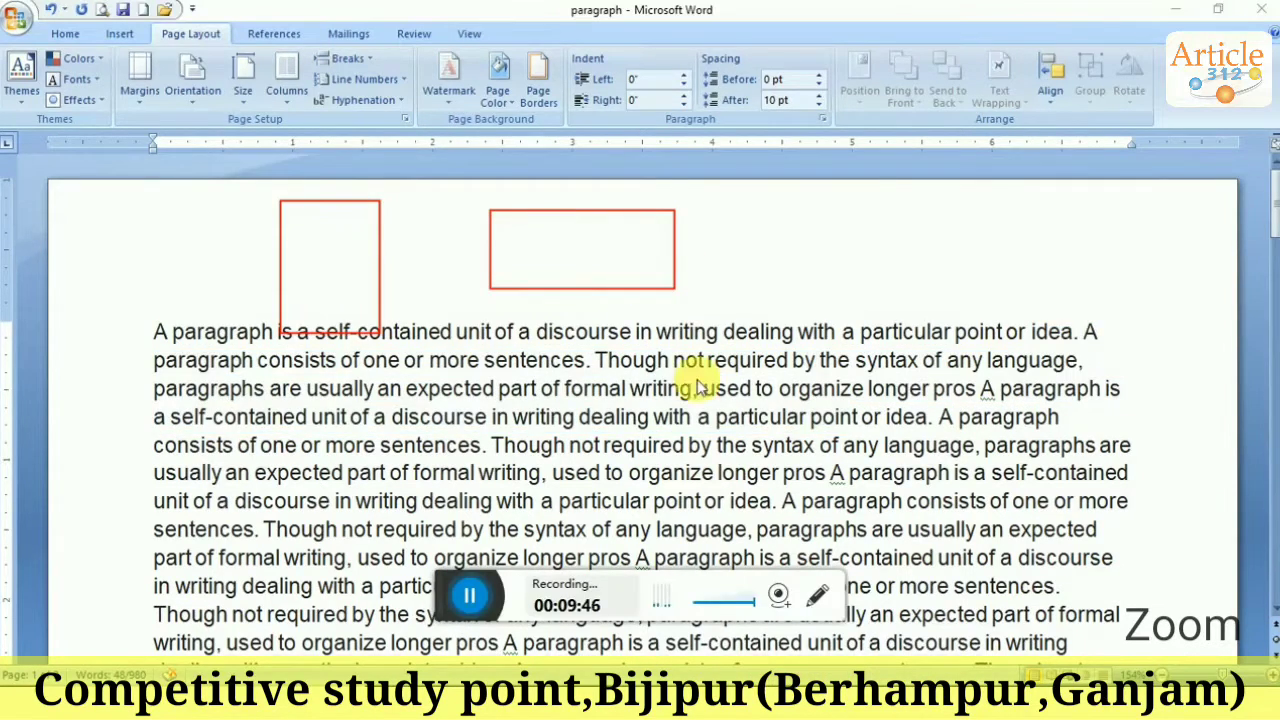
{"action": "left_click", "coordinate": [819, 597]}
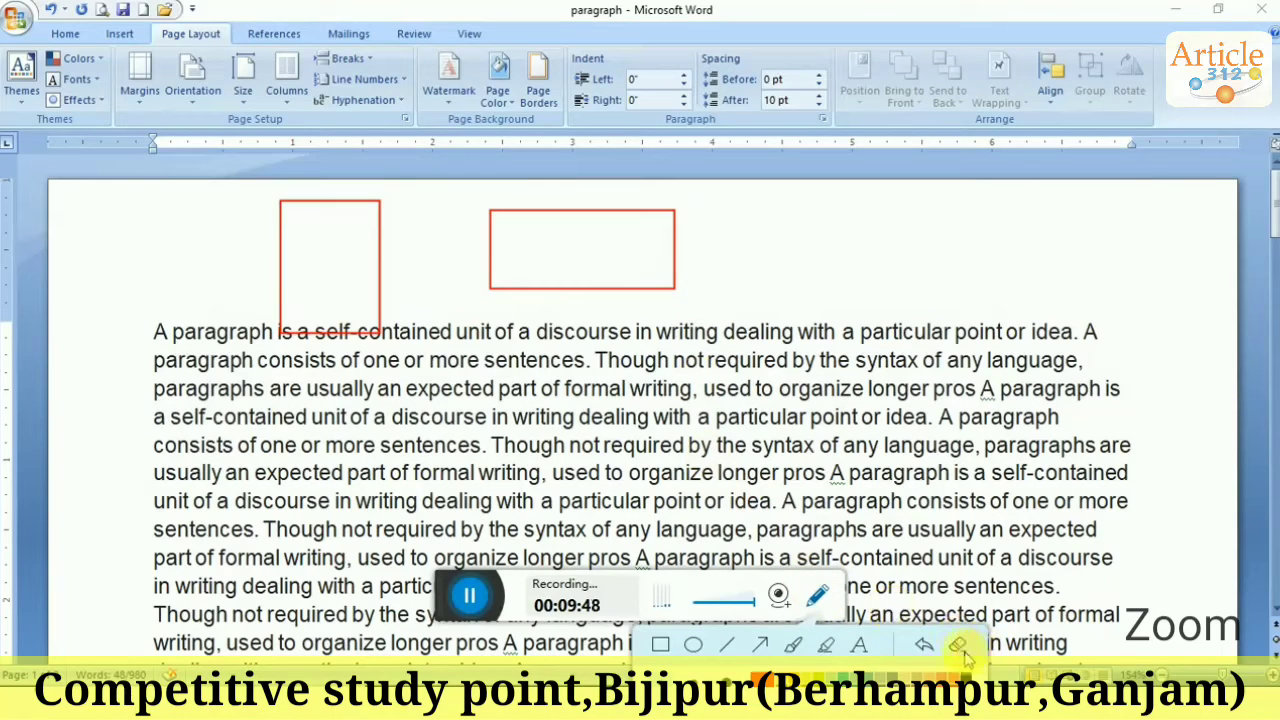
{"action": "left_click", "coordinate": [960, 648]}
{"action": "left_click", "coordinate": [816, 604]}
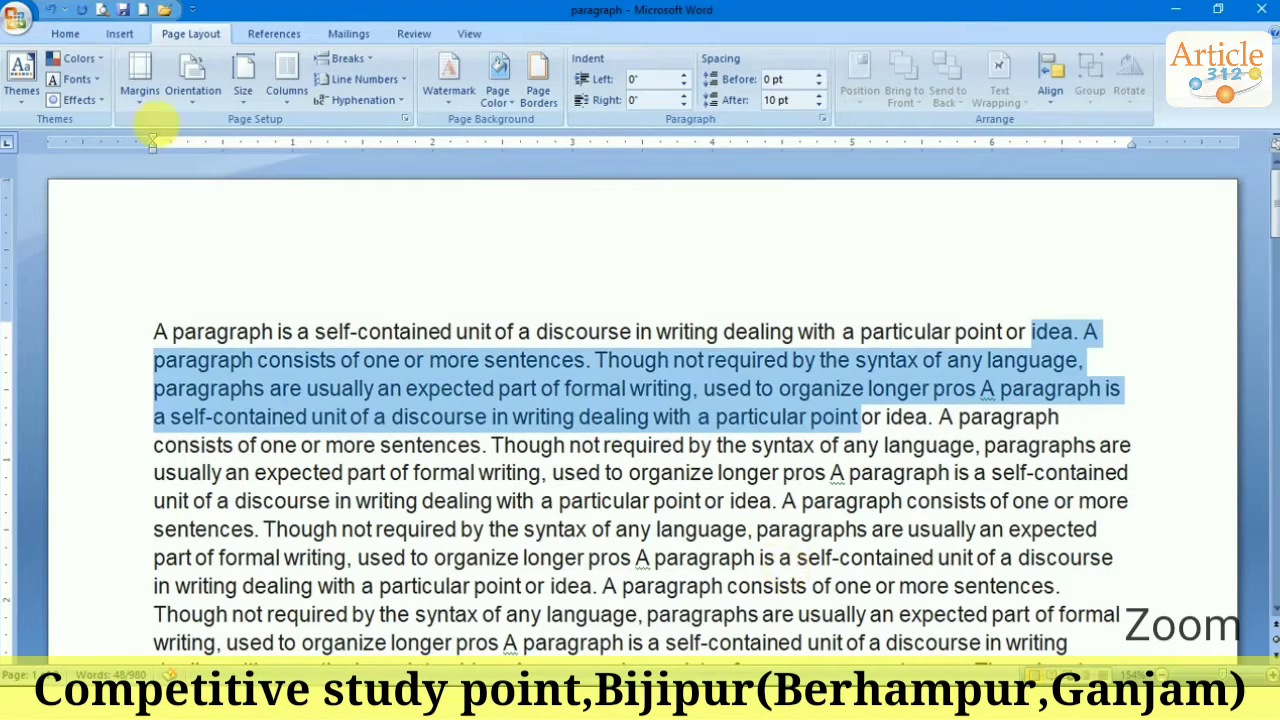
Step: Switch the pages to landscape orientation and scroll through the result
{"action": "left_click", "coordinate": [155, 182]}
{"action": "left_click", "coordinate": [205, 92]}
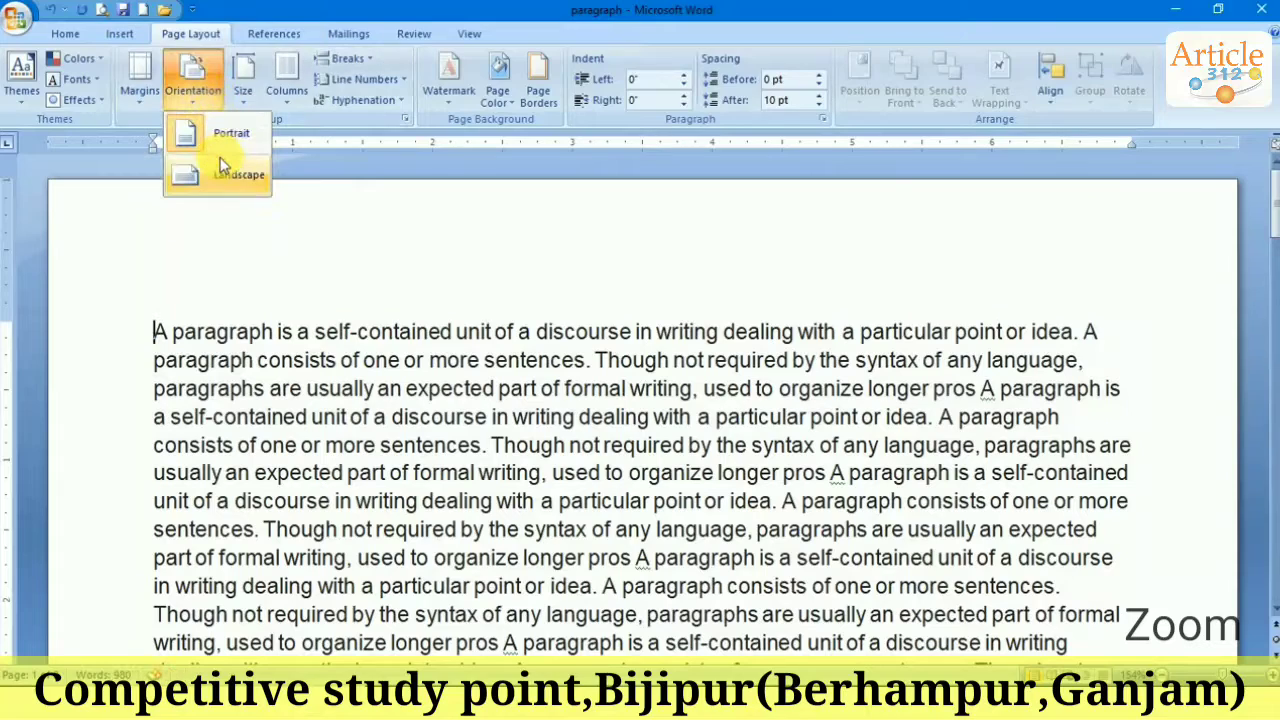
{"action": "left_click", "coordinate": [236, 172]}
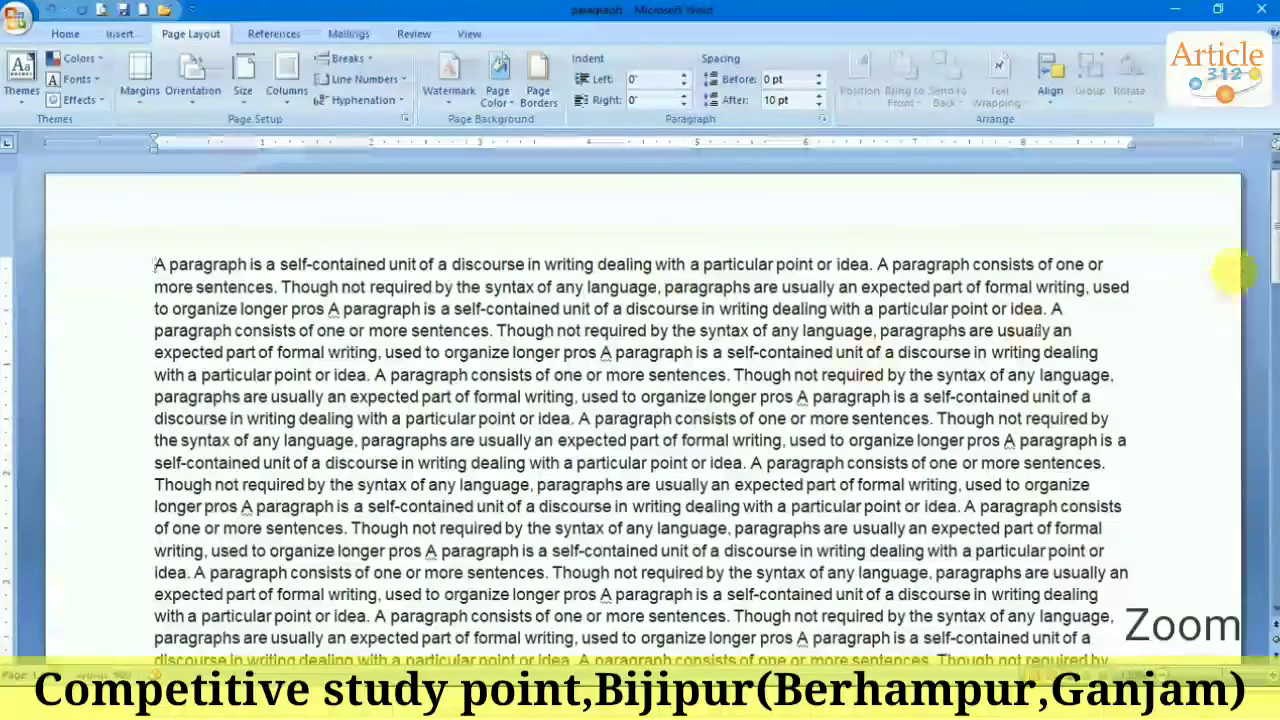
{"action": "left_click_drag", "start_coordinate": [1272, 230], "coordinate": [1268, 426]}
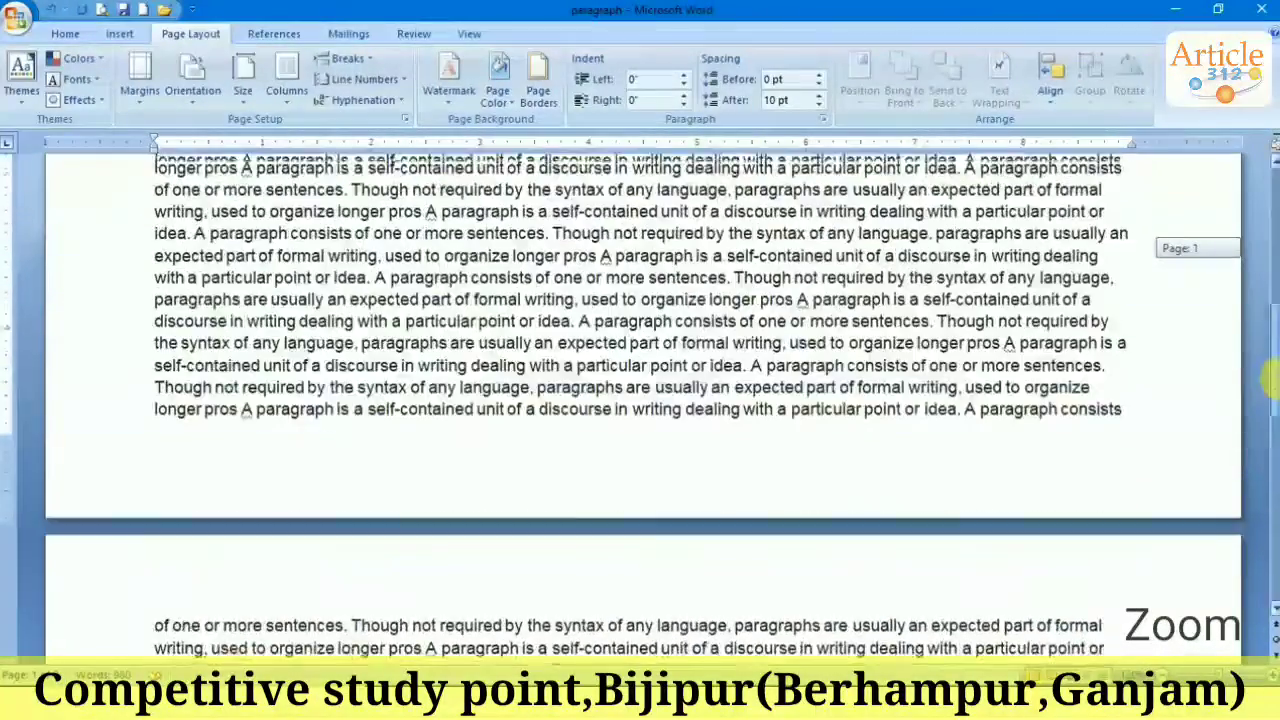
{"action": "left_click_drag", "start_coordinate": [1268, 426], "coordinate": [1258, 372]}
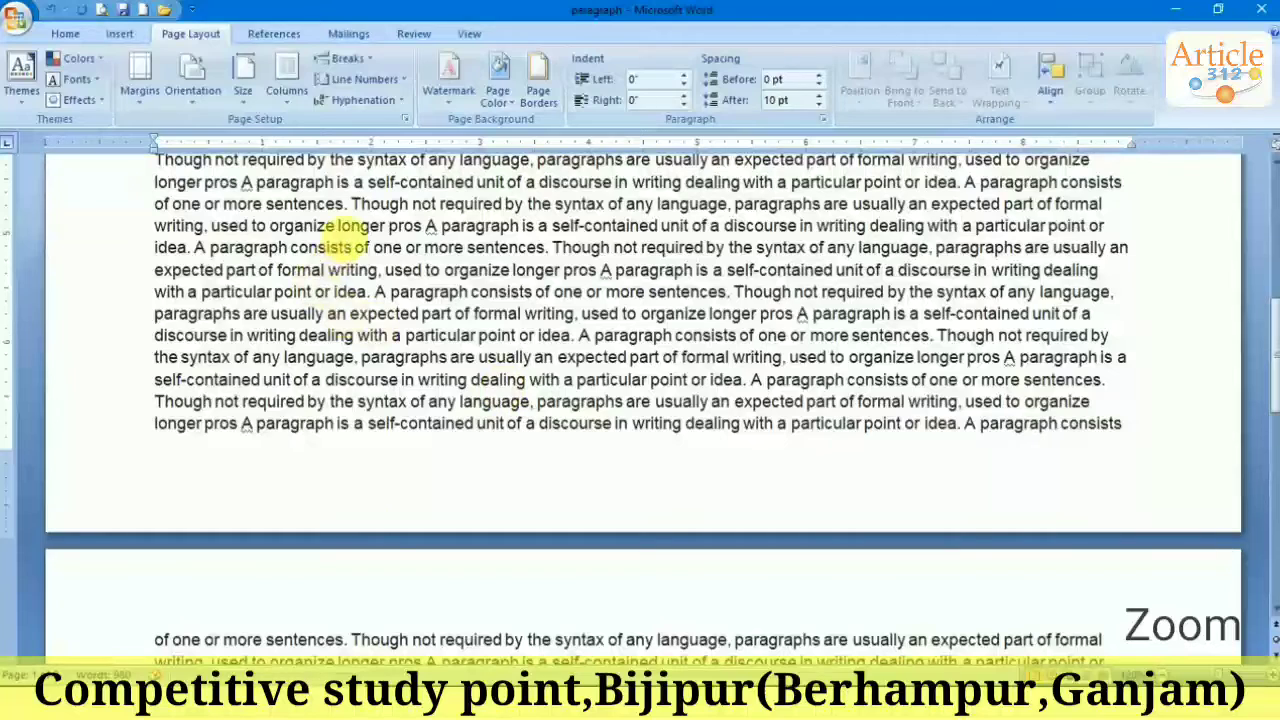
Step: Try portrait orientation, return to landscape, and bring up the paper size list
{"action": "left_click", "coordinate": [195, 100]}
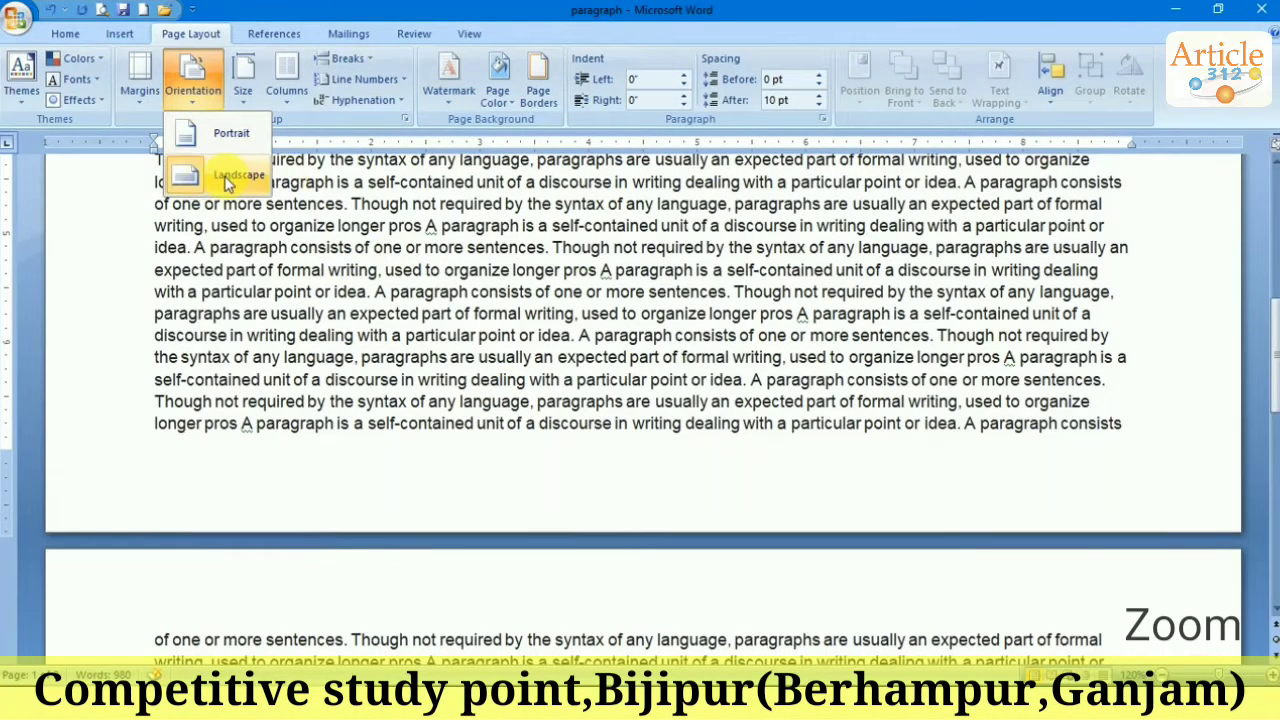
{"action": "left_click", "coordinate": [229, 133]}
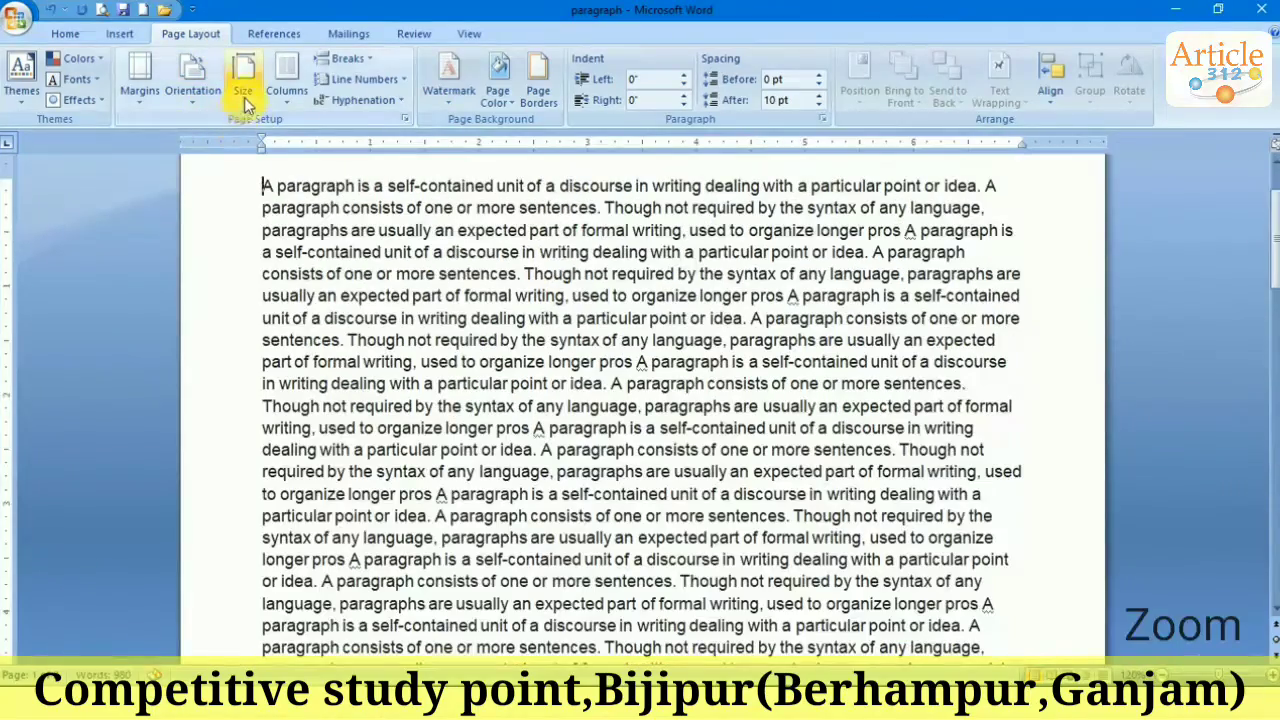
{"action": "left_click", "coordinate": [242, 88]}
{"action": "left_click", "coordinate": [193, 90]}
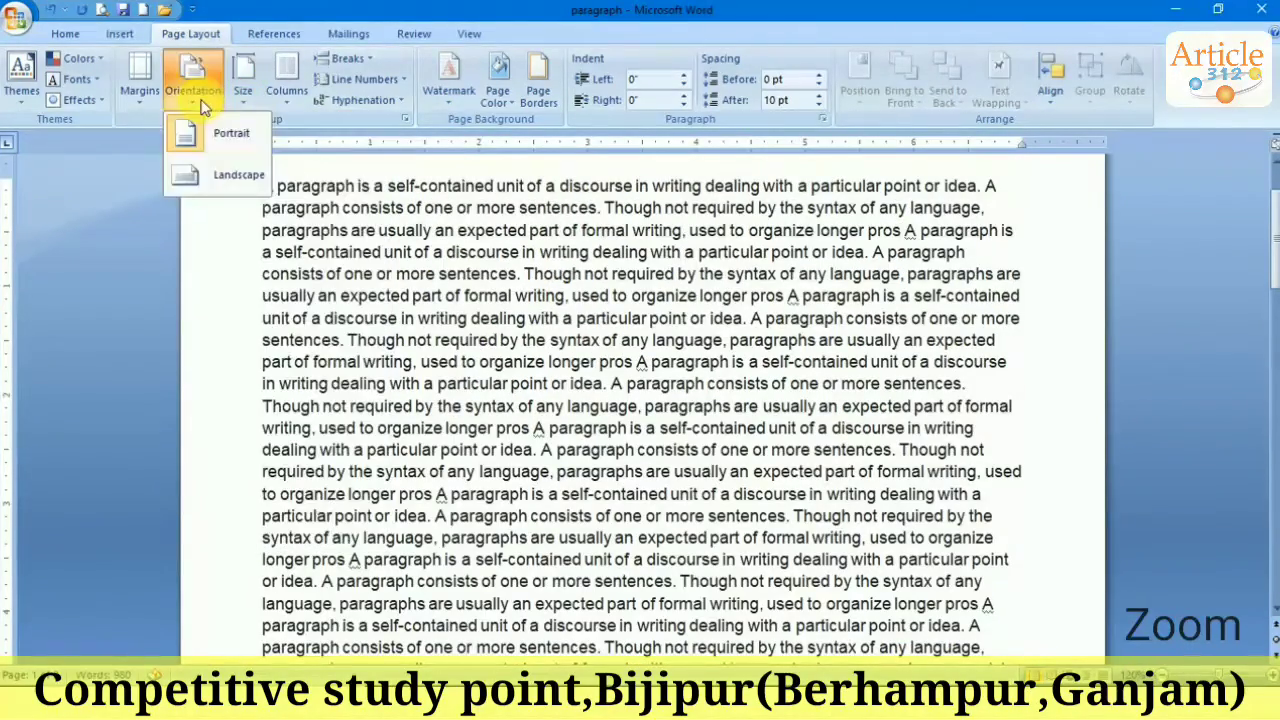
{"action": "left_click", "coordinate": [198, 177]}
{"action": "left_click", "coordinate": [243, 86]}
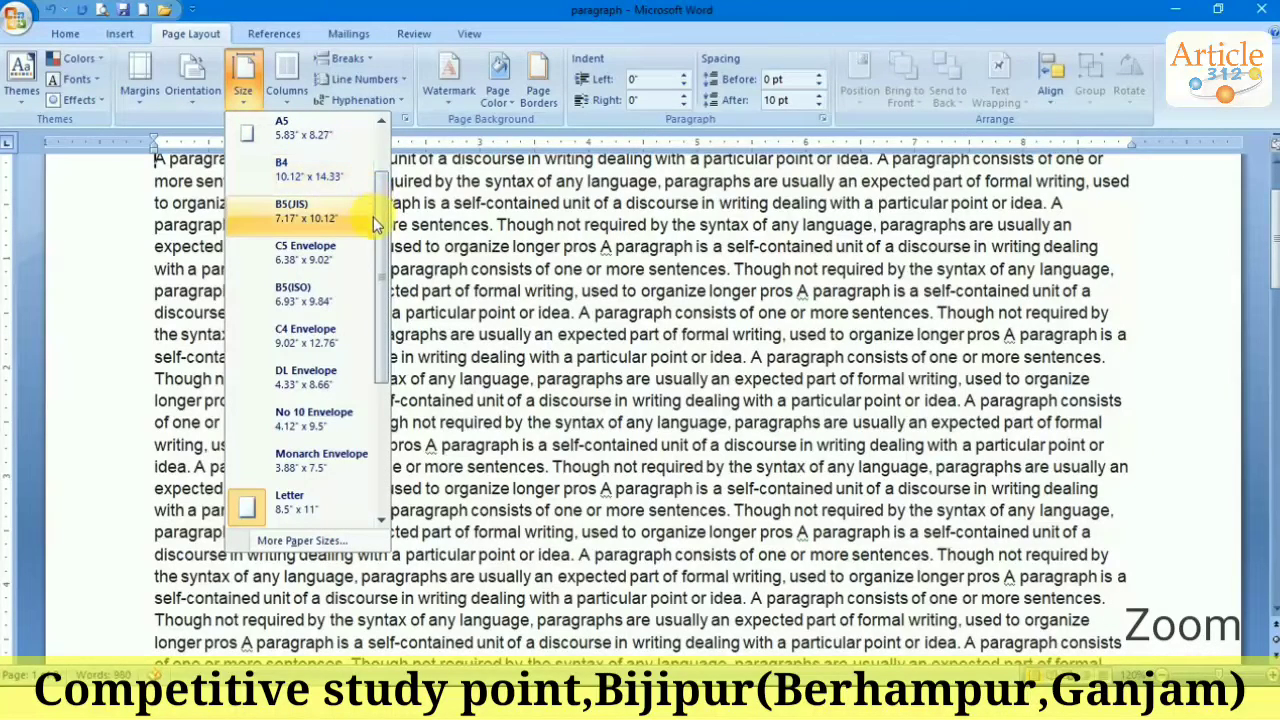
Step: Choose A4 (8.27" x 11.69") as the page size, keeping landscape orientation
{"action": "left_click_drag", "start_coordinate": [381, 193], "coordinate": [382, 161]}
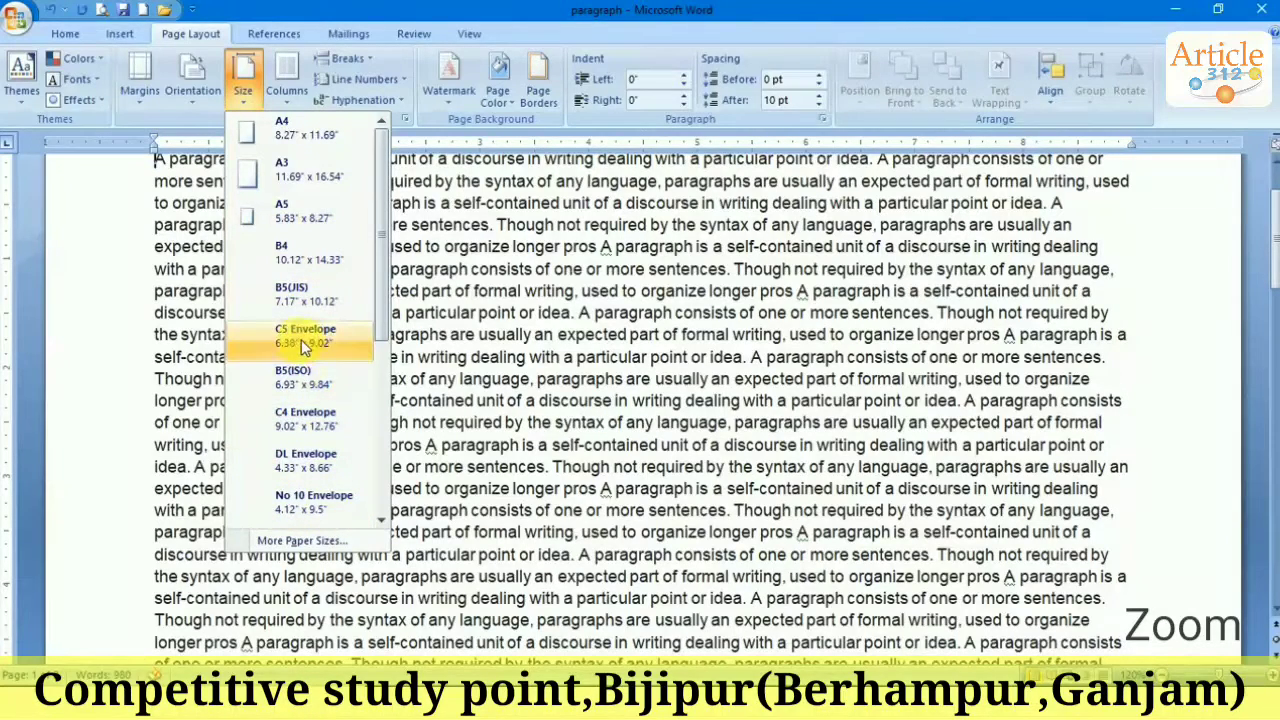
{"action": "left_click", "coordinate": [322, 140]}
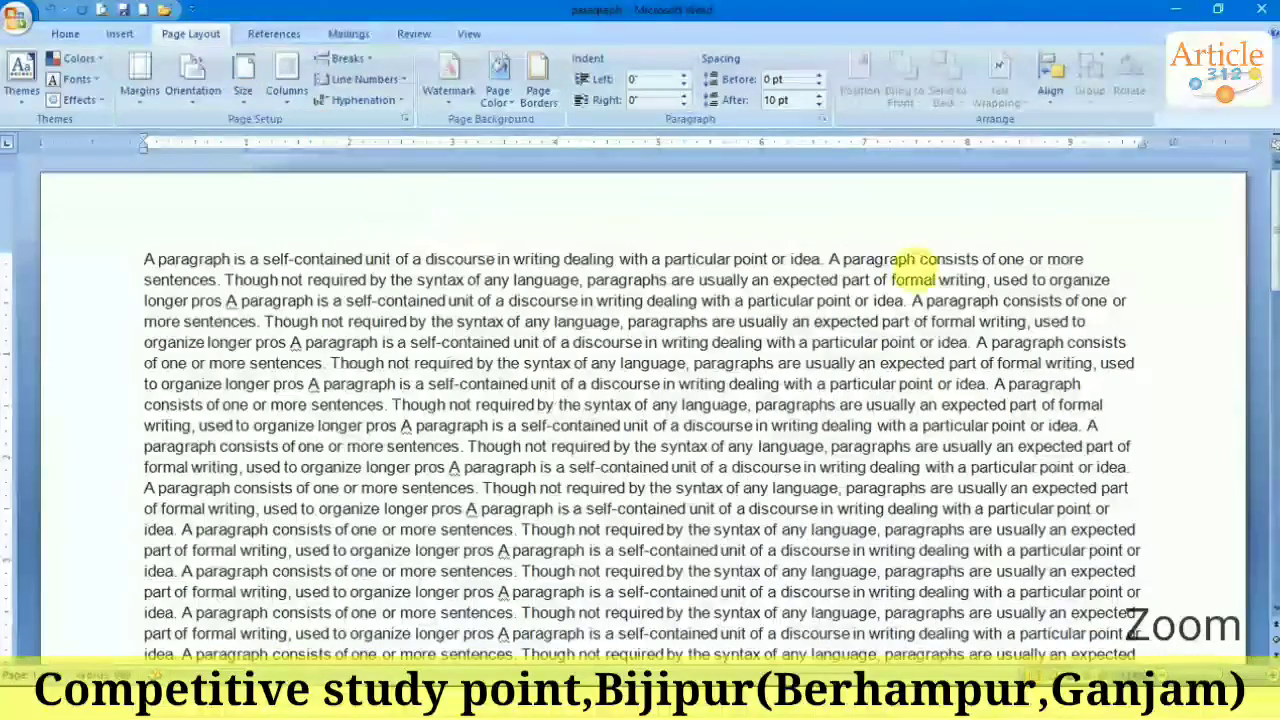
{"action": "mouse_move", "coordinate": [1272, 256]}
{"action": "left_mouse_down"}
{"action": "mouse_move", "coordinate": [1270, 480]}
{"action": "mouse_move", "coordinate": [1268, 180]}
{"action": "left_mouse_up"}
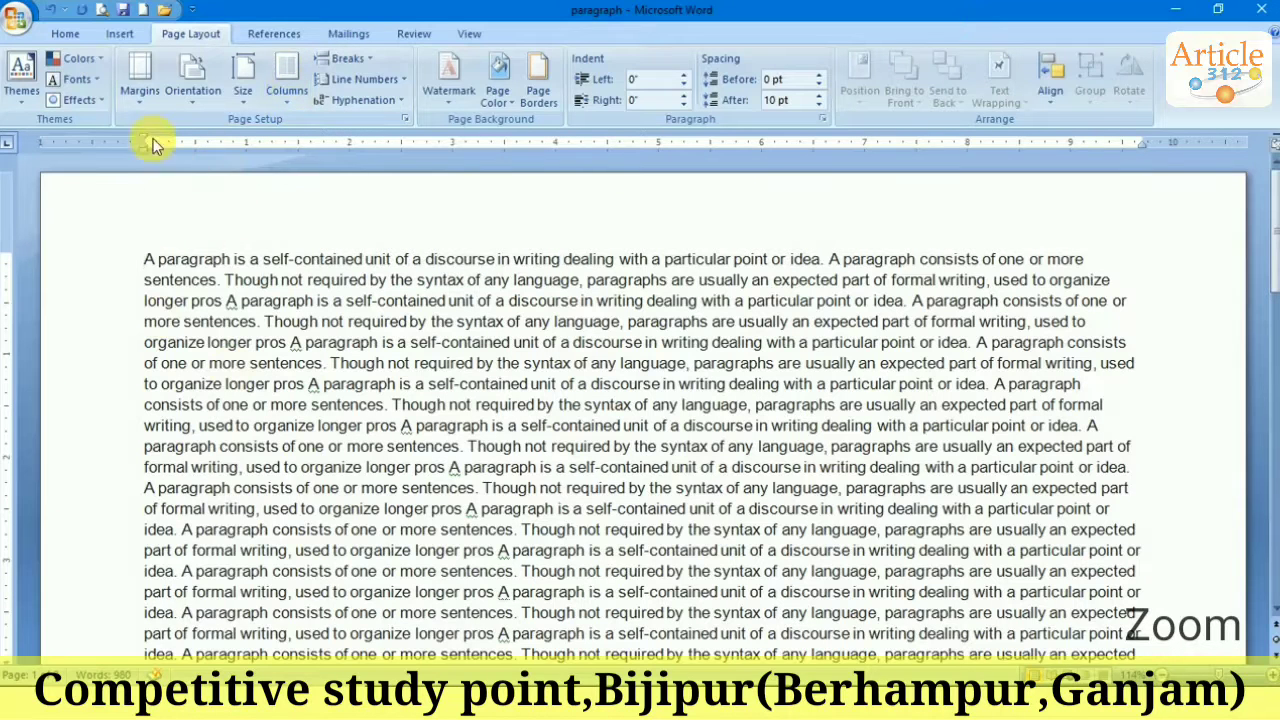
Step: Apply Narrow margins and split the text into two columns
{"action": "left_click", "coordinate": [140, 90]}
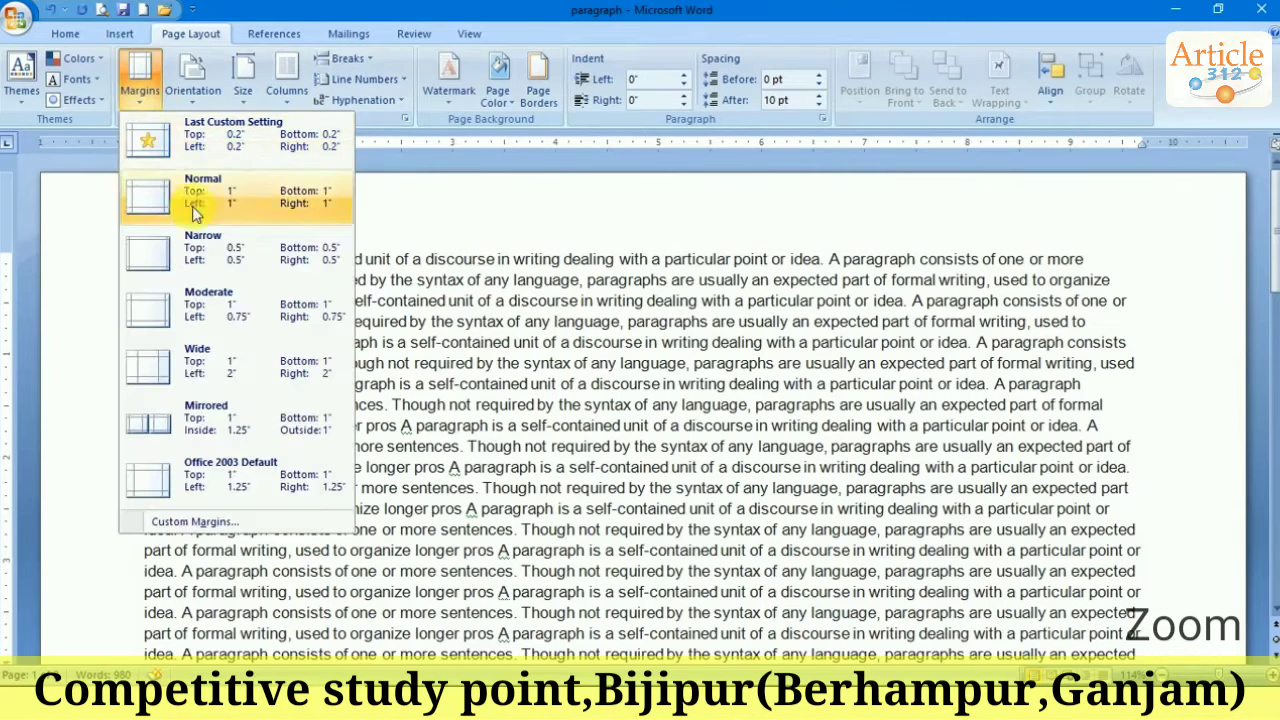
{"action": "left_click", "coordinate": [243, 245]}
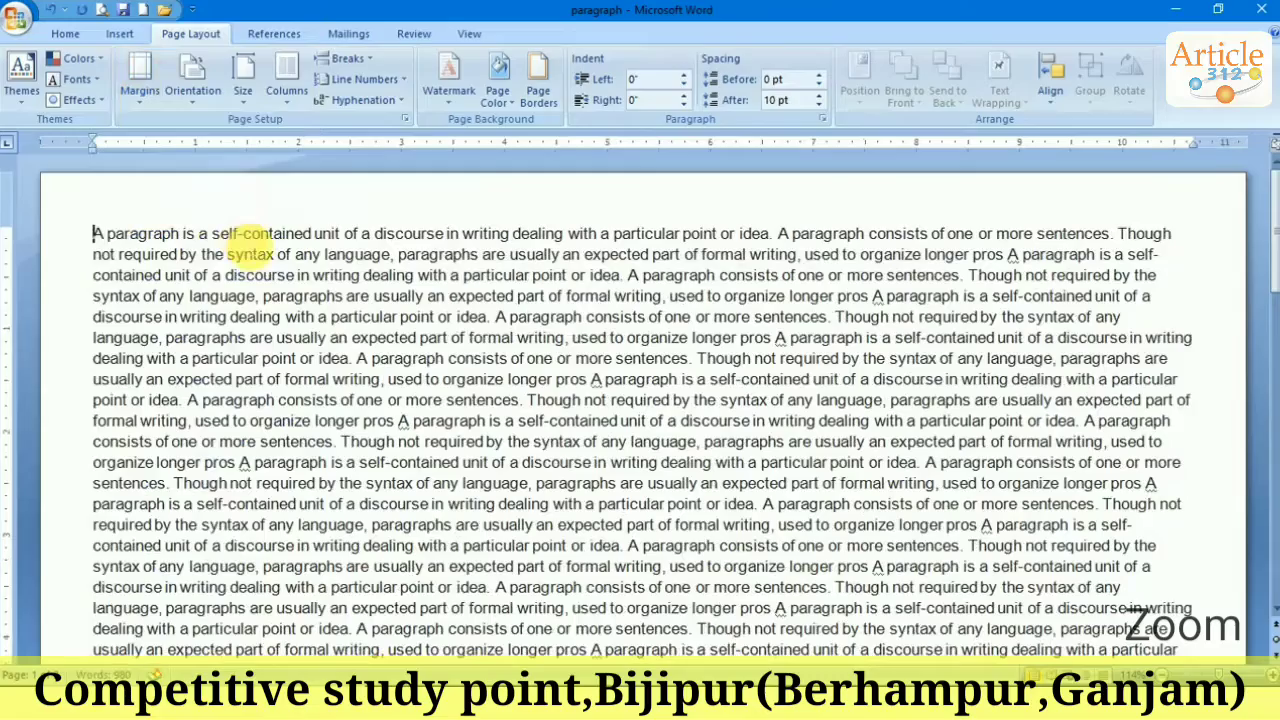
{"action": "left_click", "coordinate": [289, 100]}
{"action": "left_click", "coordinate": [324, 175]}
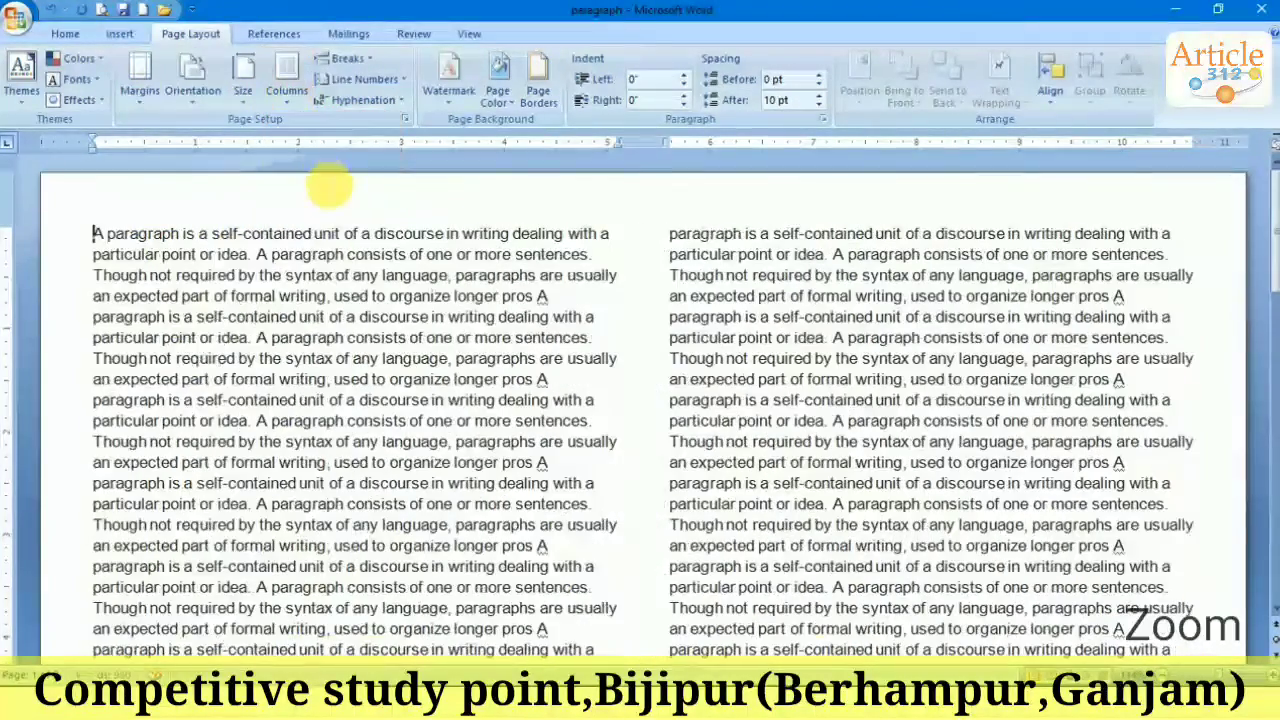
Step: Try three columns, then return the text to a single full-width column
{"action": "left_click", "coordinate": [290, 100]}
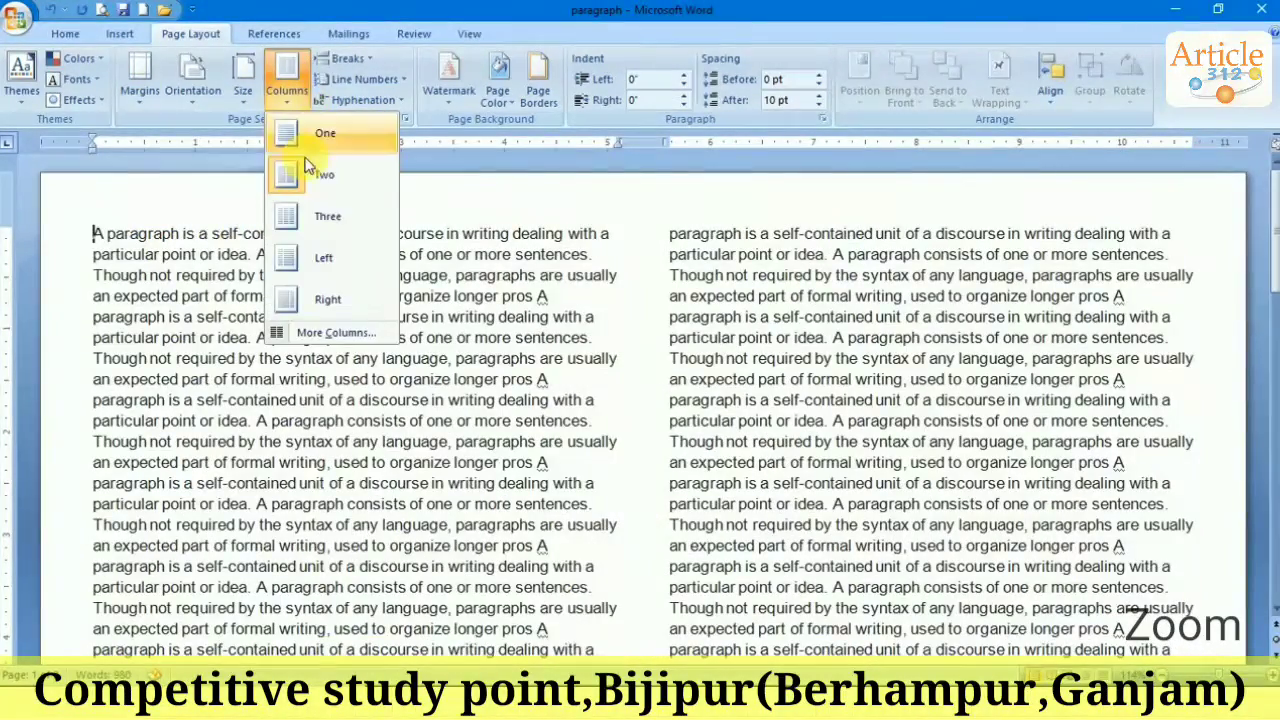
{"action": "left_click", "coordinate": [333, 222]}
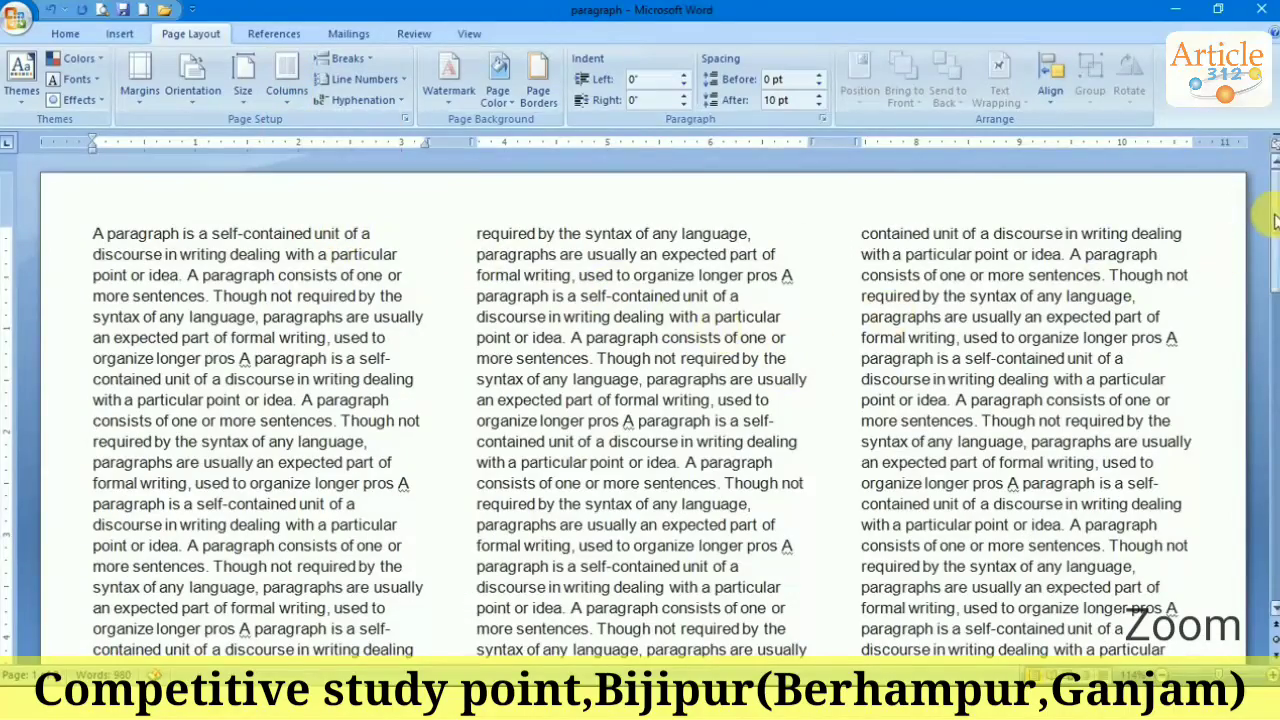
{"action": "mouse_move", "coordinate": [1273, 230]}
{"action": "left_mouse_down"}
{"action": "mouse_move", "coordinate": [1273, 370]}
{"action": "mouse_move", "coordinate": [1258, 258]}
{"action": "mouse_move", "coordinate": [1266, 150]}
{"action": "left_mouse_up"}
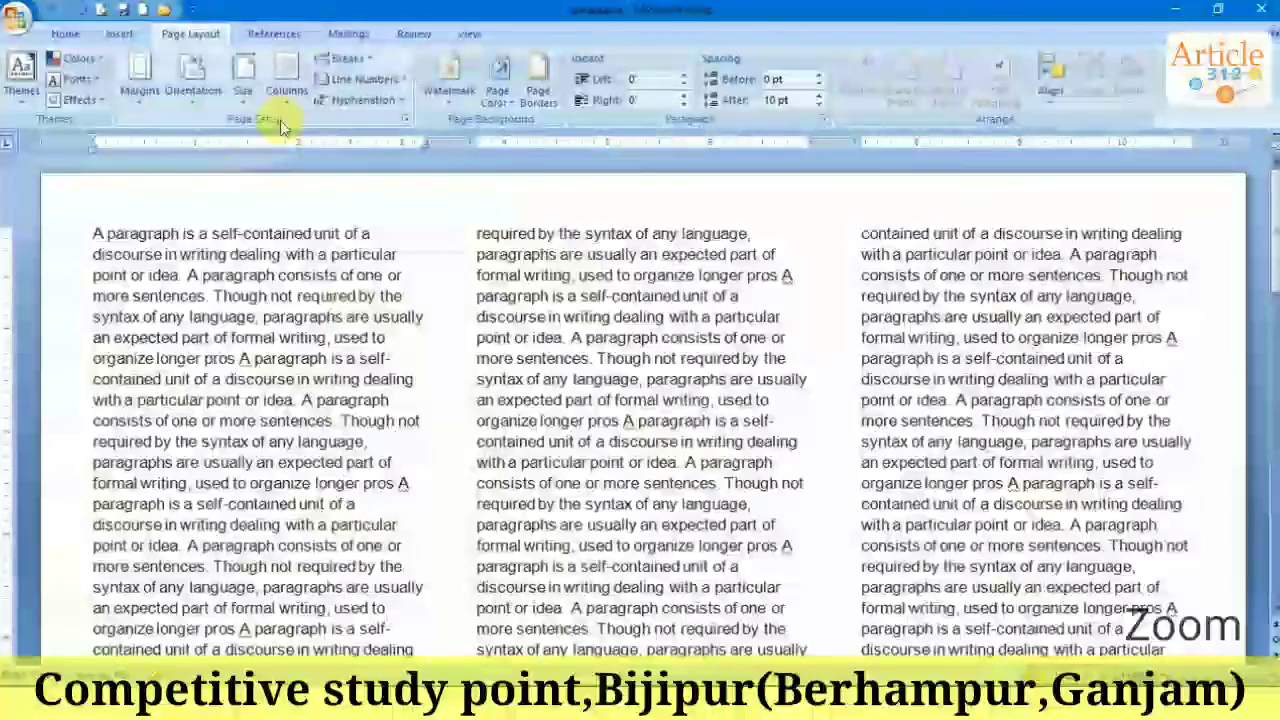
{"action": "left_click", "coordinate": [287, 85]}
{"action": "left_click", "coordinate": [313, 134]}
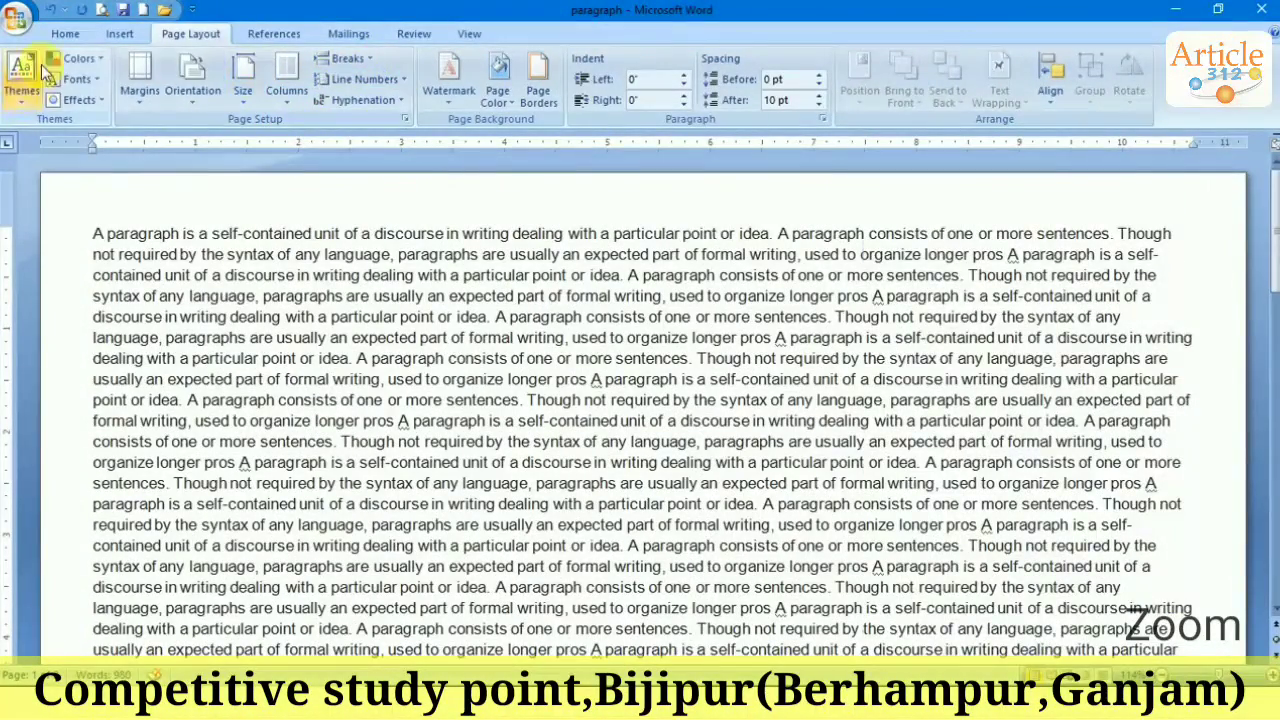
{"action": "left_click", "coordinate": [119, 36]}
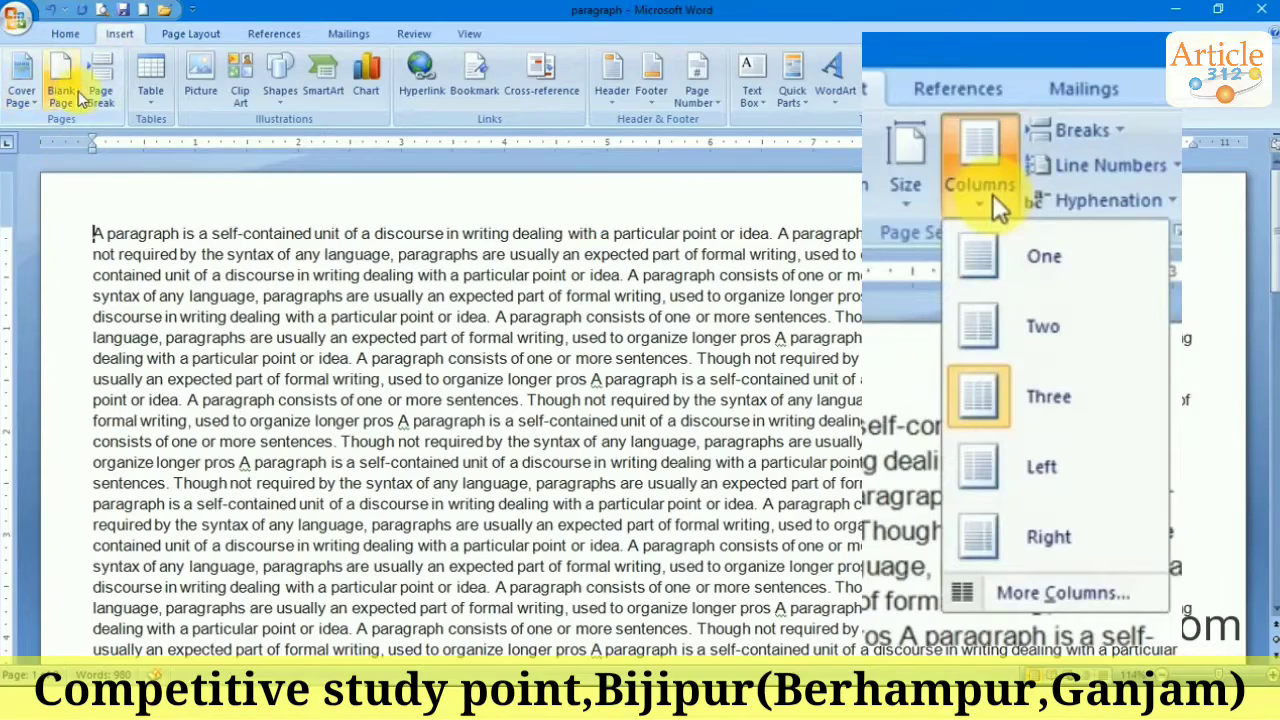
{"action": "left_click", "coordinate": [190, 34]}
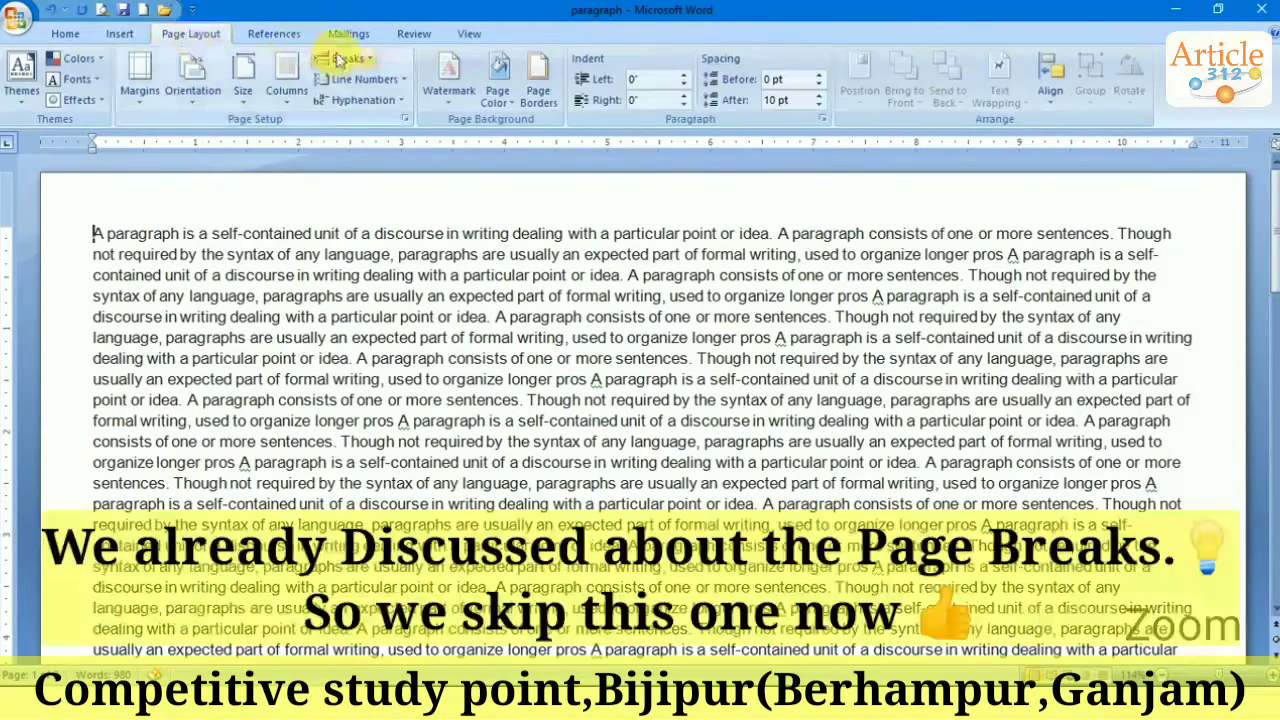
{"action": "left_click", "coordinate": [347, 58]}
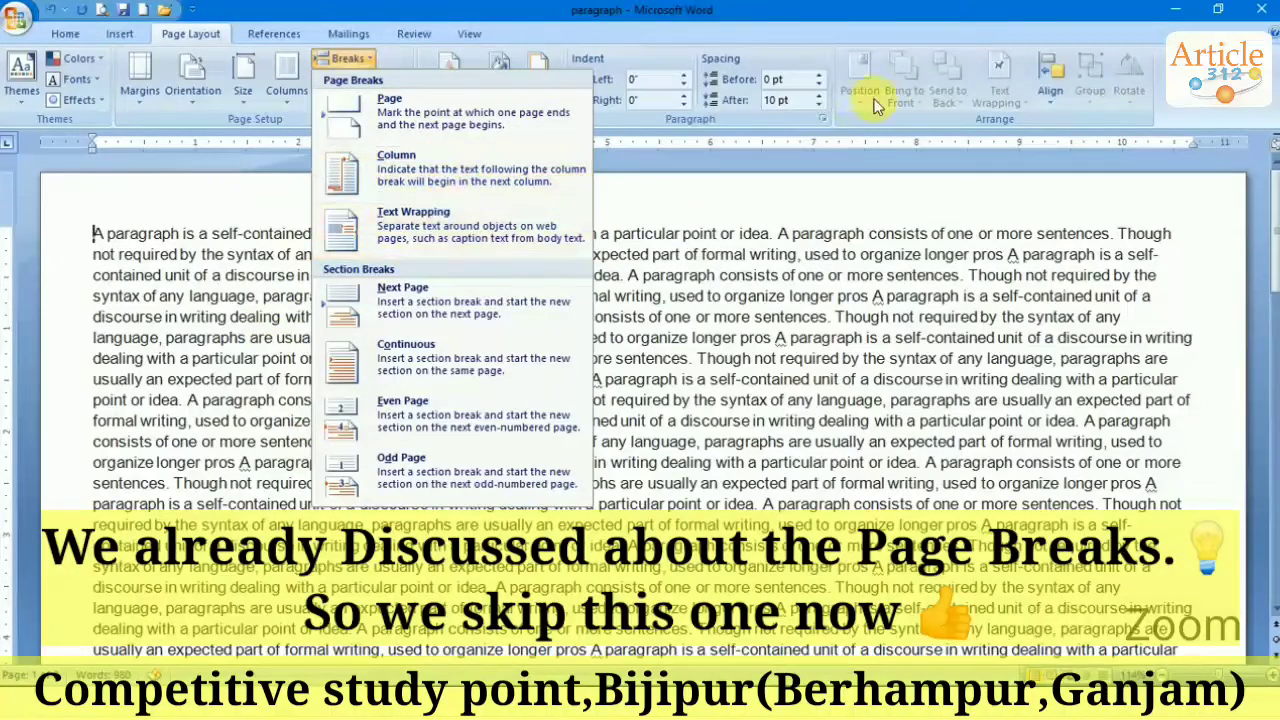
{"action": "left_click", "coordinate": [712, 285]}
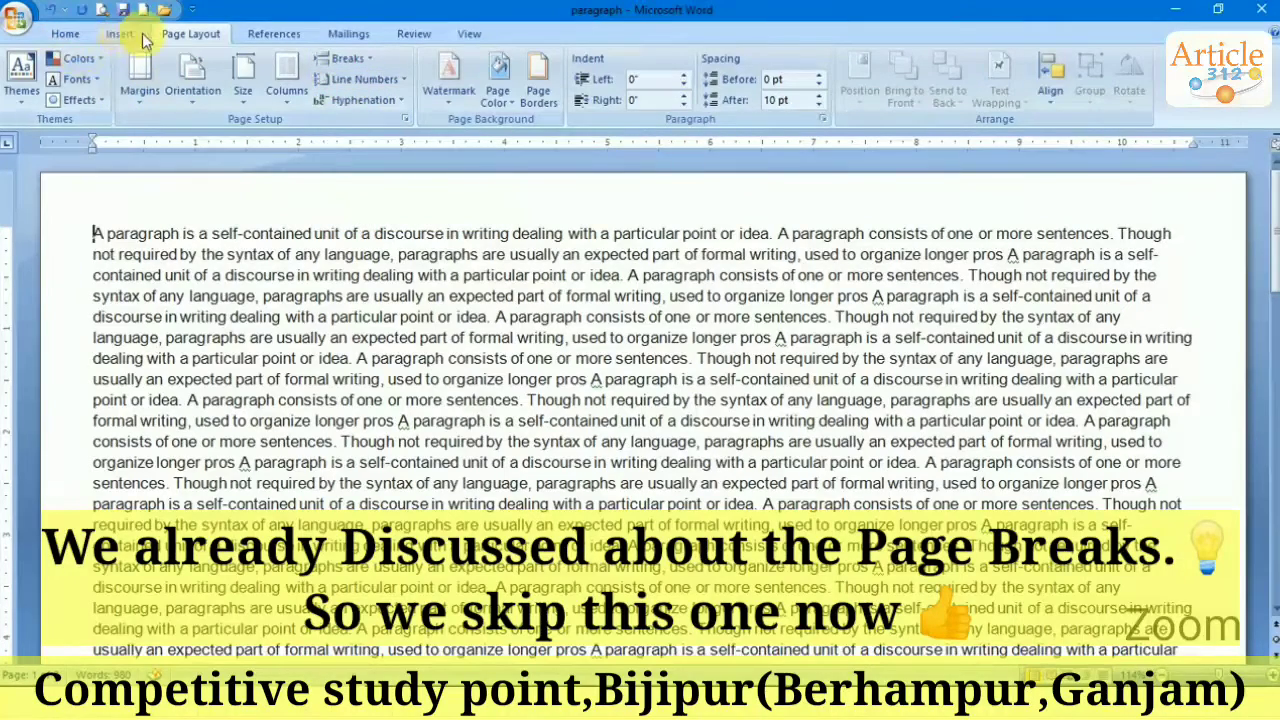
Step: Turn on continuous line numbering and scroll to check the numbers
{"action": "left_click", "coordinate": [376, 86]}
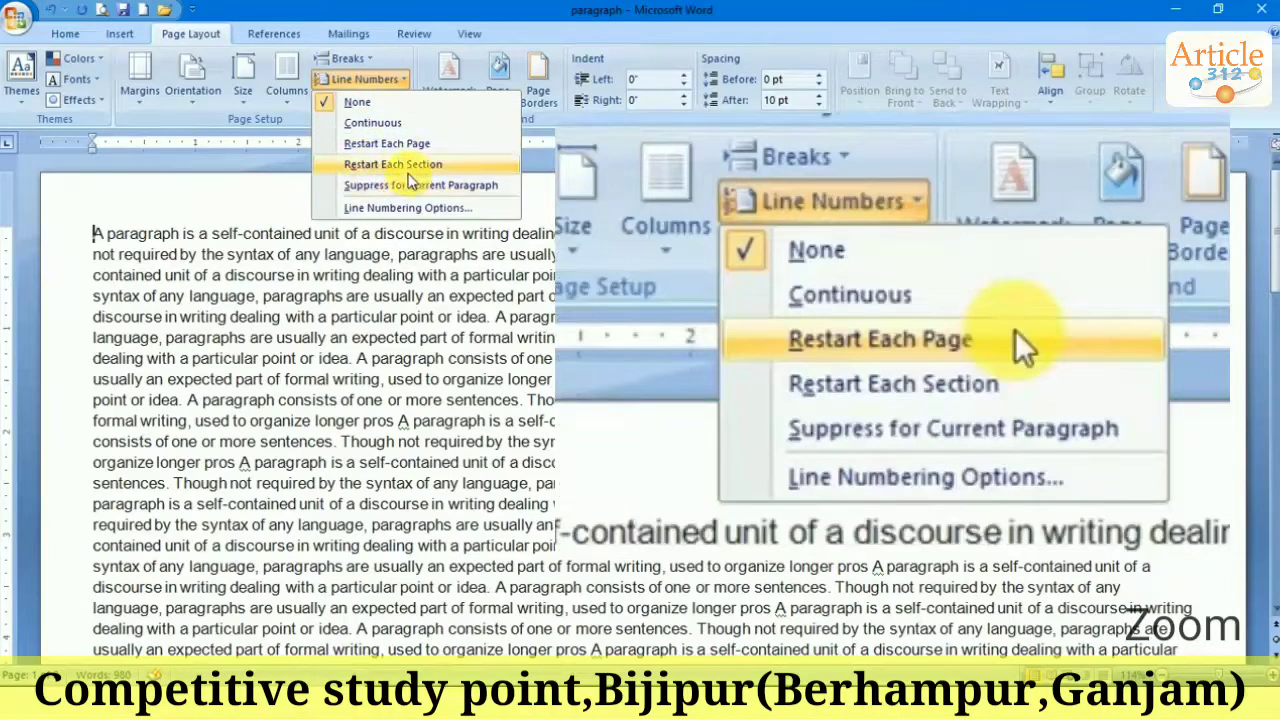
{"action": "left_click", "coordinate": [370, 126]}
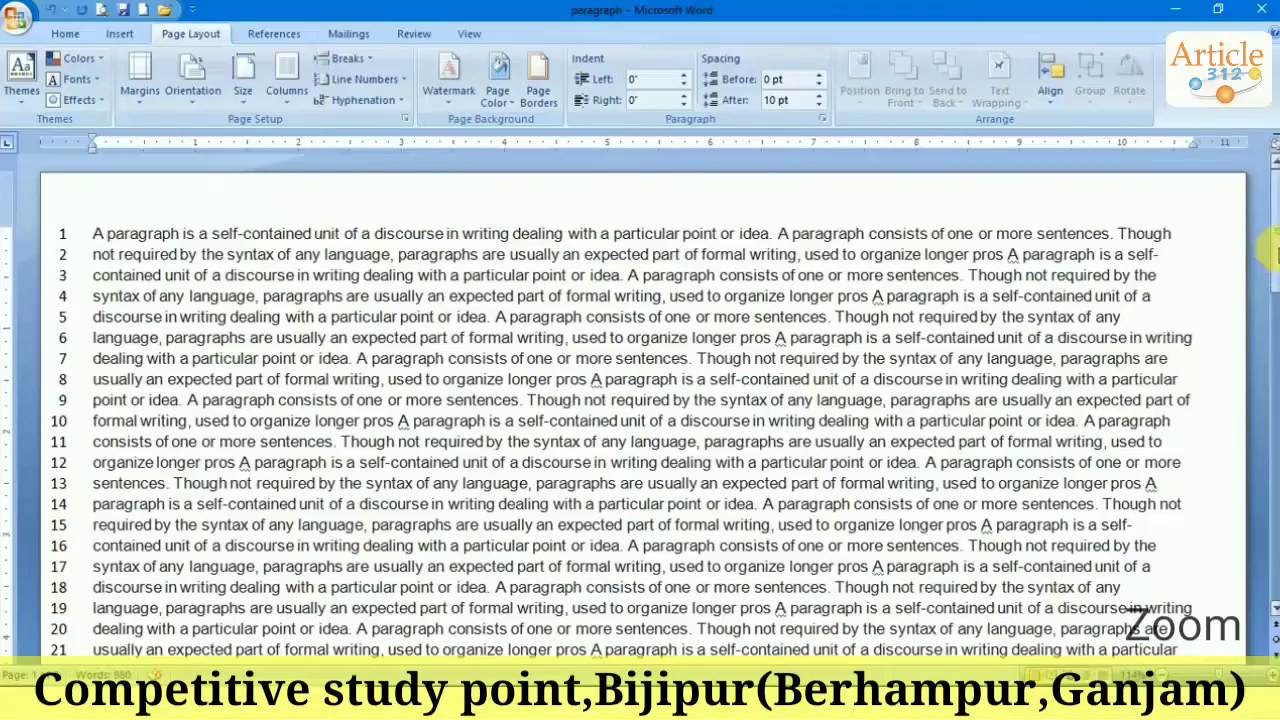
{"action": "left_click_drag", "start_coordinate": [1272, 252], "coordinate": [1270, 515]}
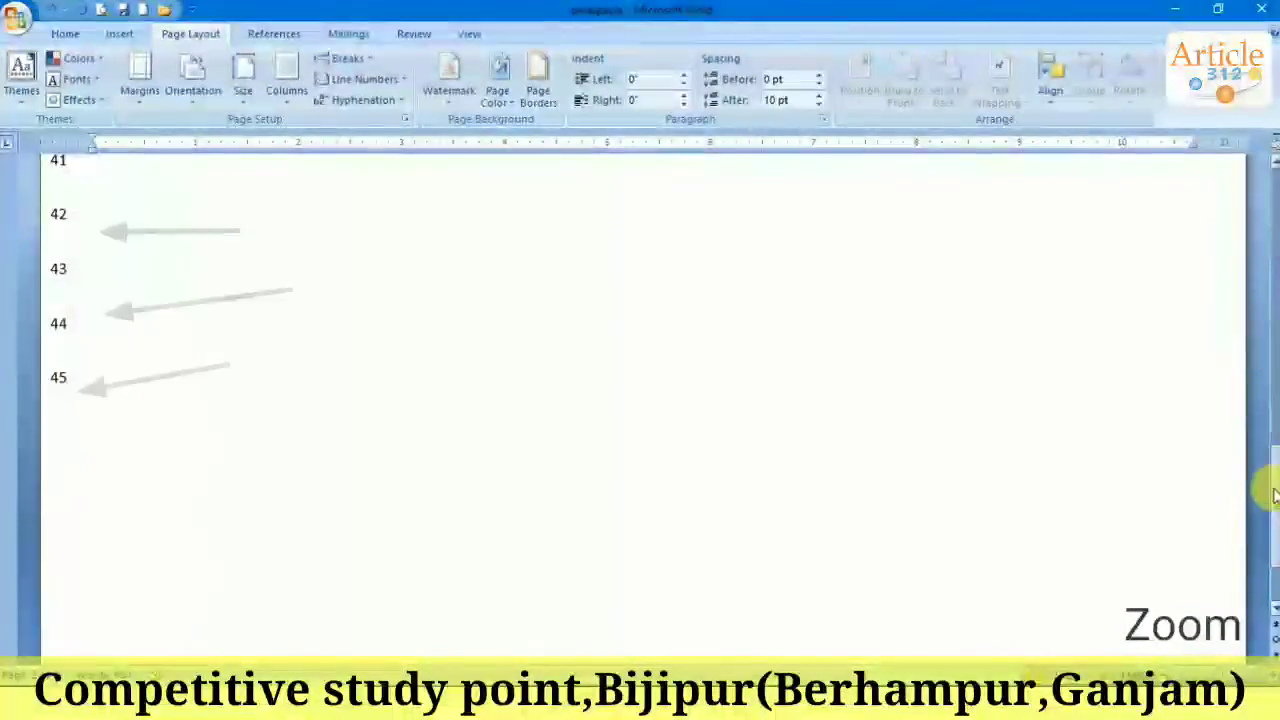
{"action": "left_click_drag", "start_coordinate": [1272, 495], "coordinate": [1267, 202]}
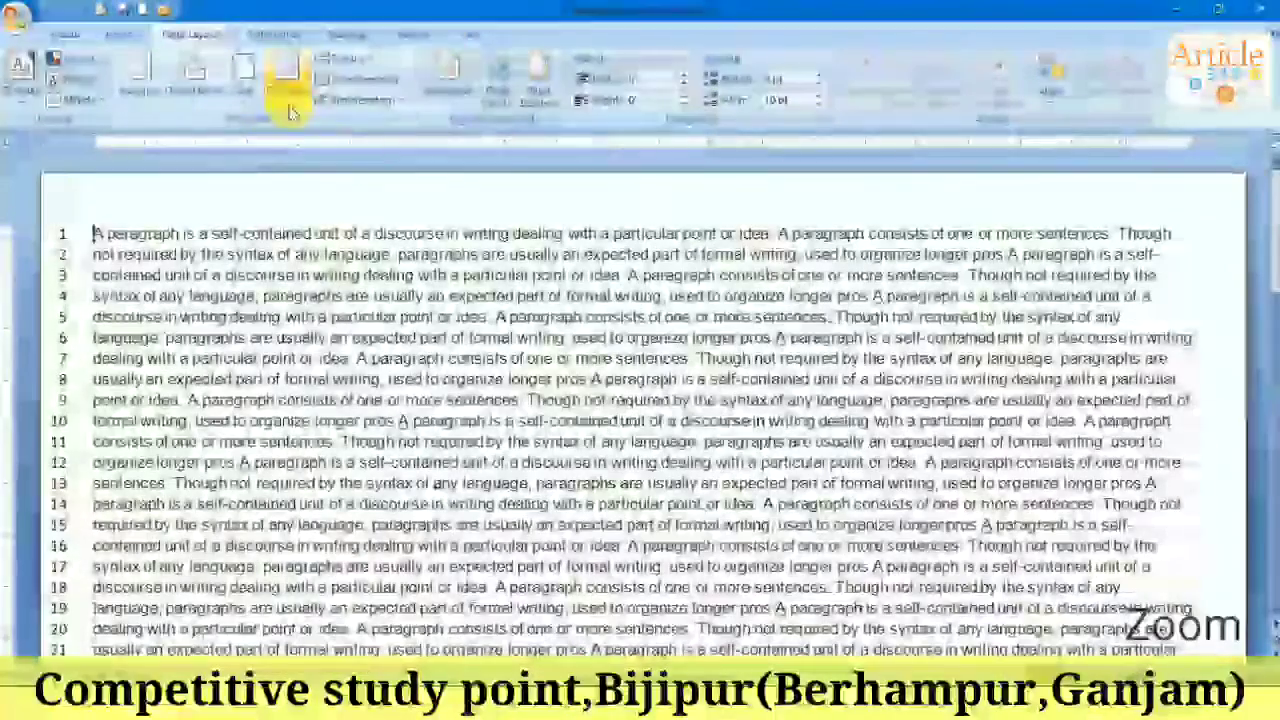
Step: Make line numbering restart at 1 on each page and confirm the setting
{"action": "left_click", "coordinate": [287, 105]}
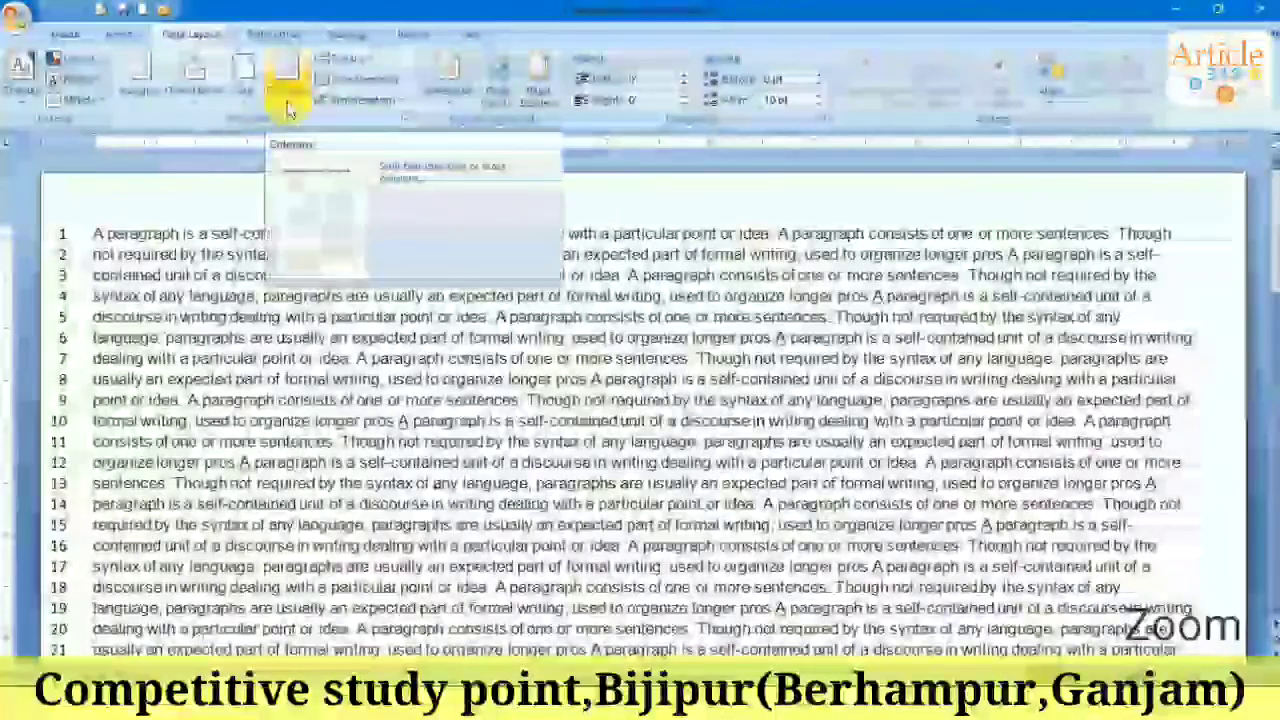
{"action": "left_click", "coordinate": [390, 88]}
{"action": "left_click", "coordinate": [370, 80]}
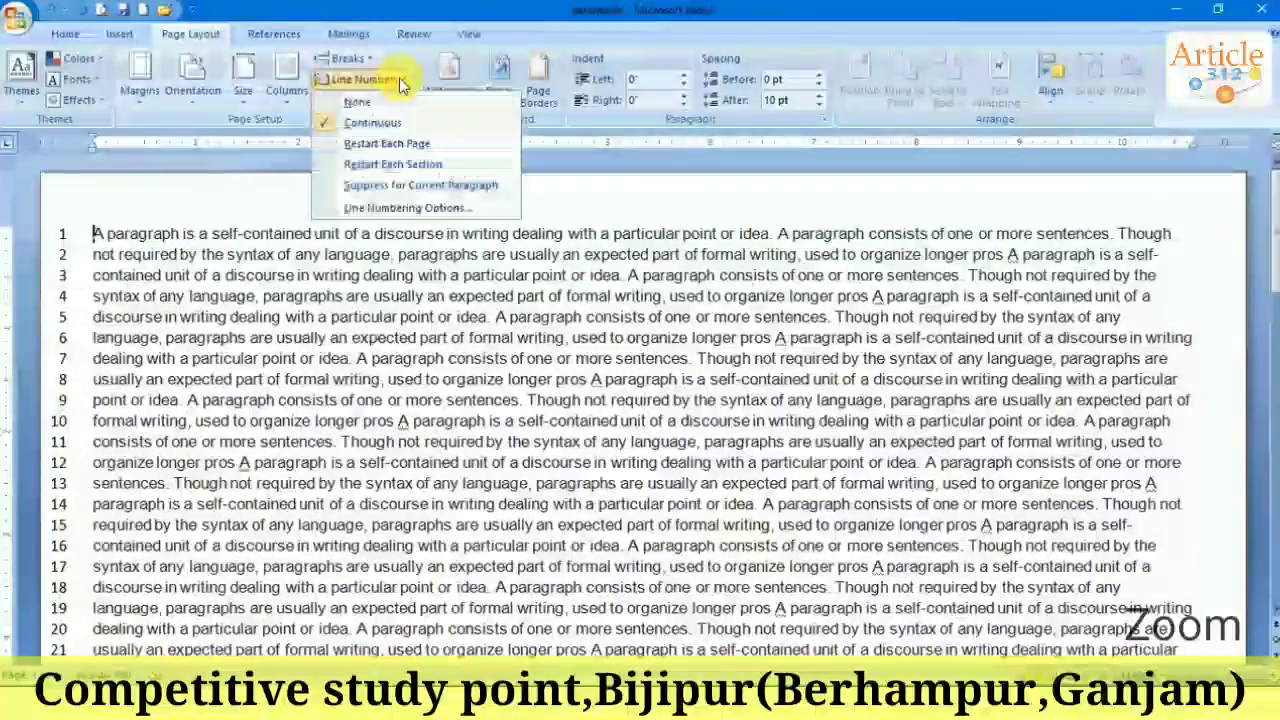
{"action": "left_click", "coordinate": [395, 143]}
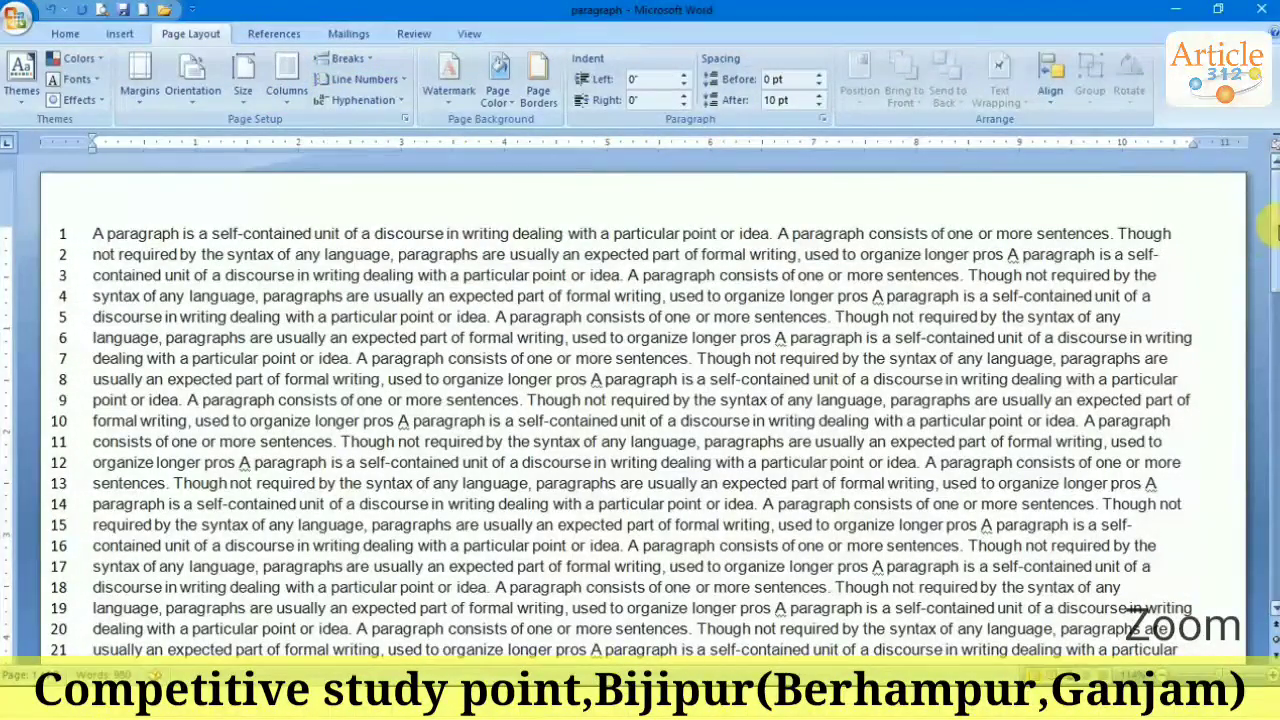
{"action": "left_click_drag", "start_coordinate": [1272, 228], "coordinate": [1272, 422]}
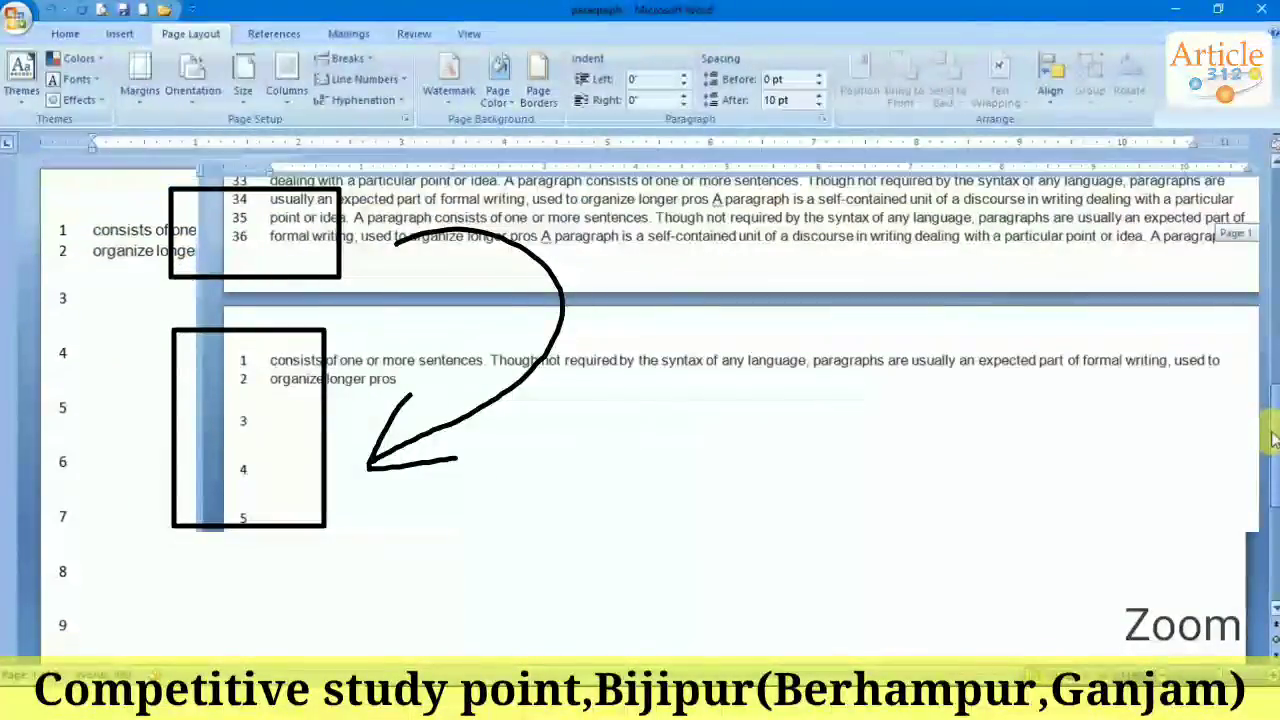
{"action": "left_click_drag", "start_coordinate": [1272, 422], "coordinate": [1272, 442]}
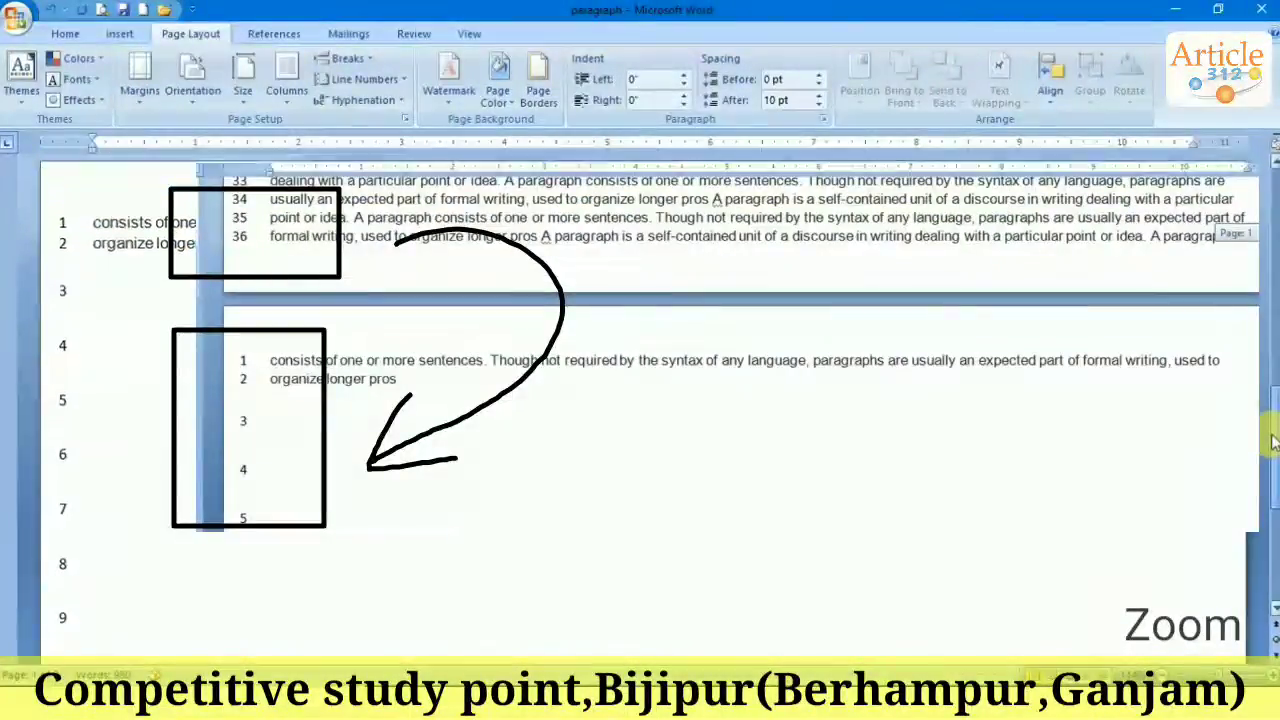
{"action": "left_click", "coordinate": [296, 108]}
{"action": "left_click", "coordinate": [400, 80]}
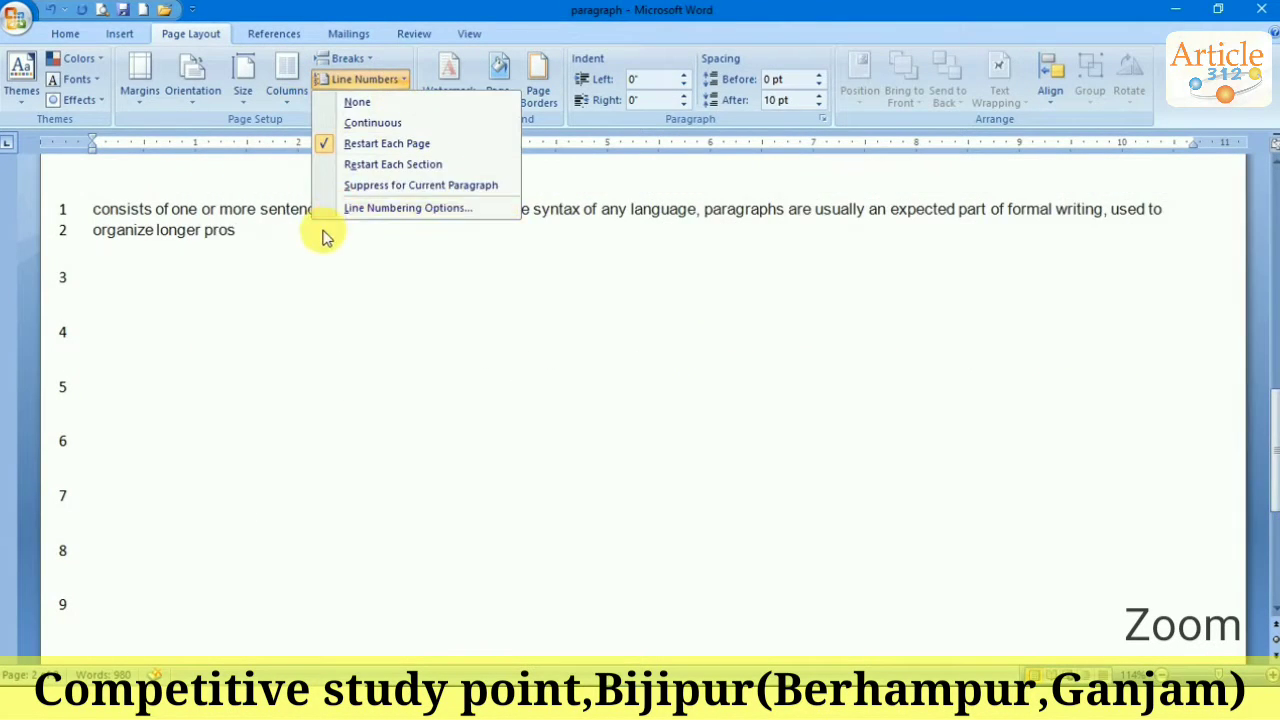
{"action": "left_click", "coordinate": [378, 240]}
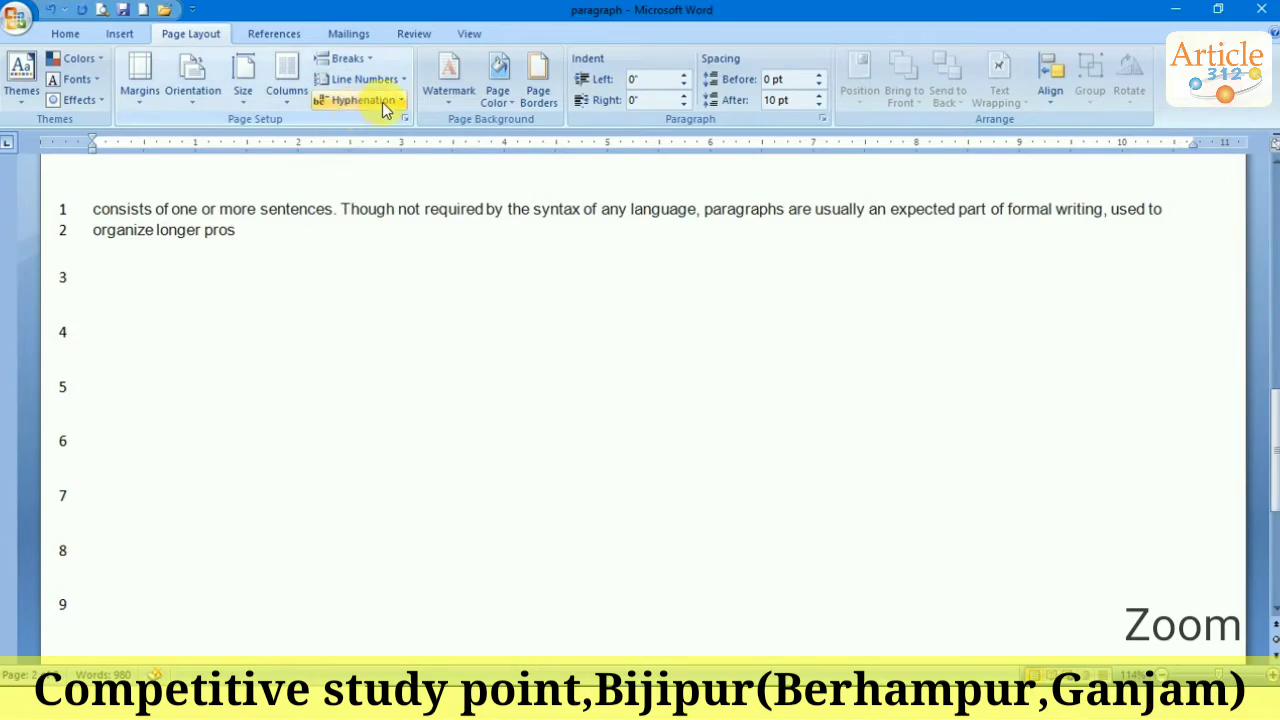
{"action": "left_click", "coordinate": [1275, 262]}
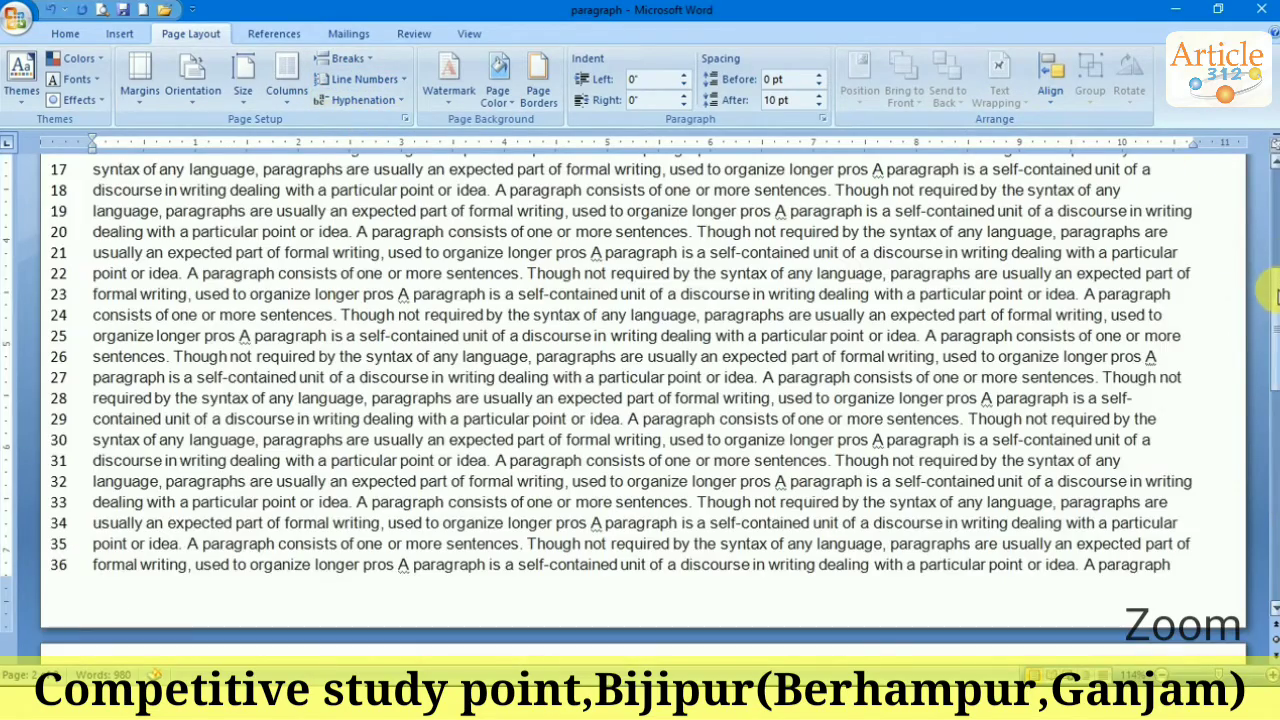
Step: Replace "a self-contained" on line 28 with "welcome" and remove the extra space
{"action": "left_click_drag", "start_coordinate": [1275, 295], "coordinate": [1262, 200]}
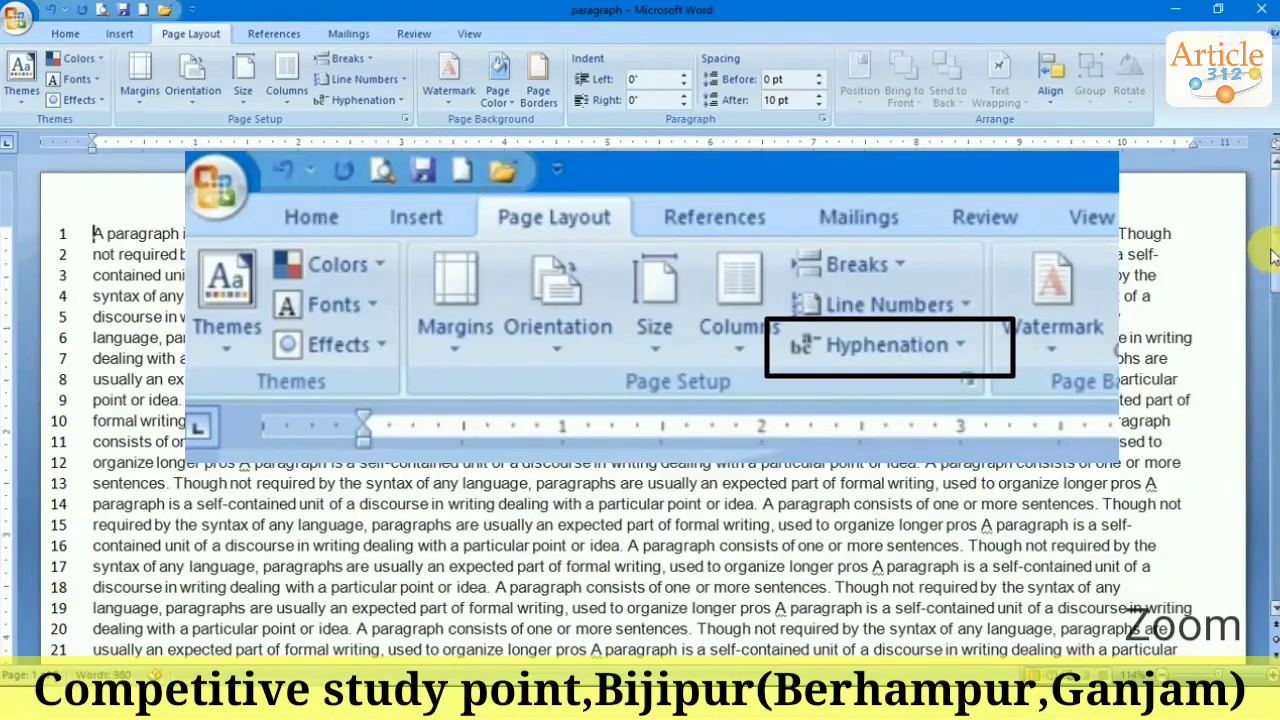
{"action": "left_click_drag", "start_coordinate": [1271, 257], "coordinate": [1268, 330]}
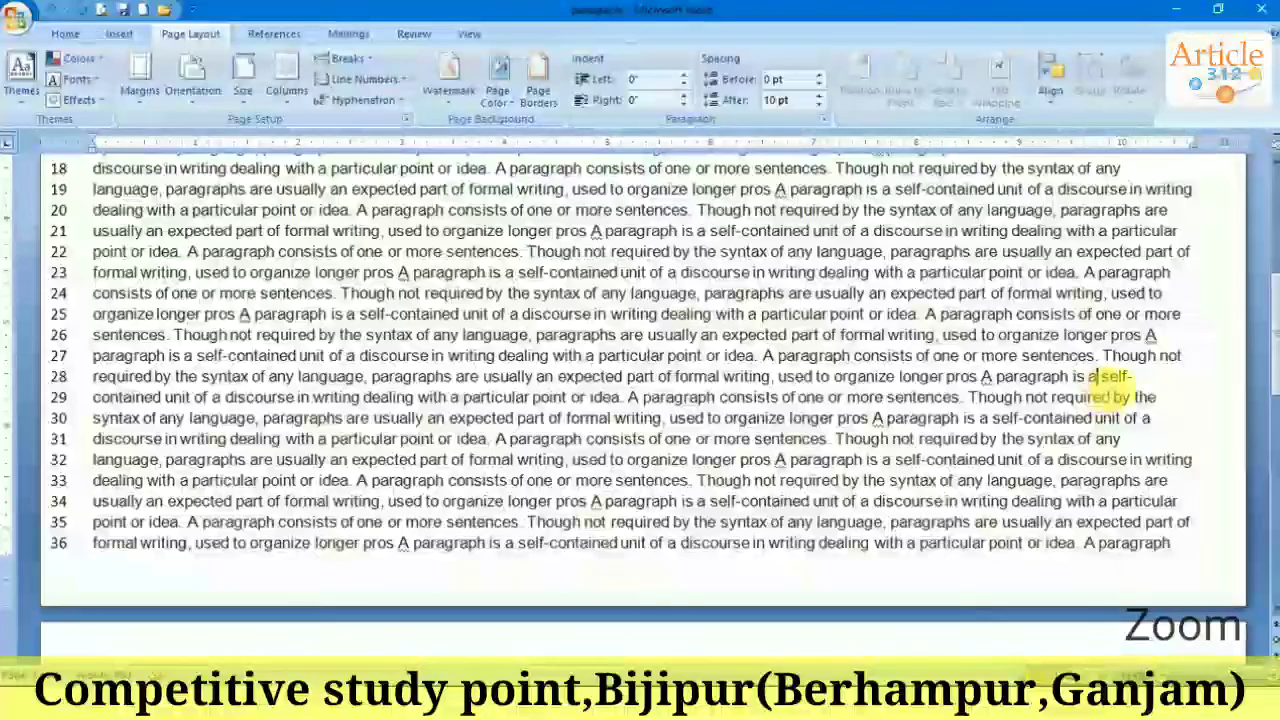
{"action": "left_click", "coordinate": [1096, 377]}
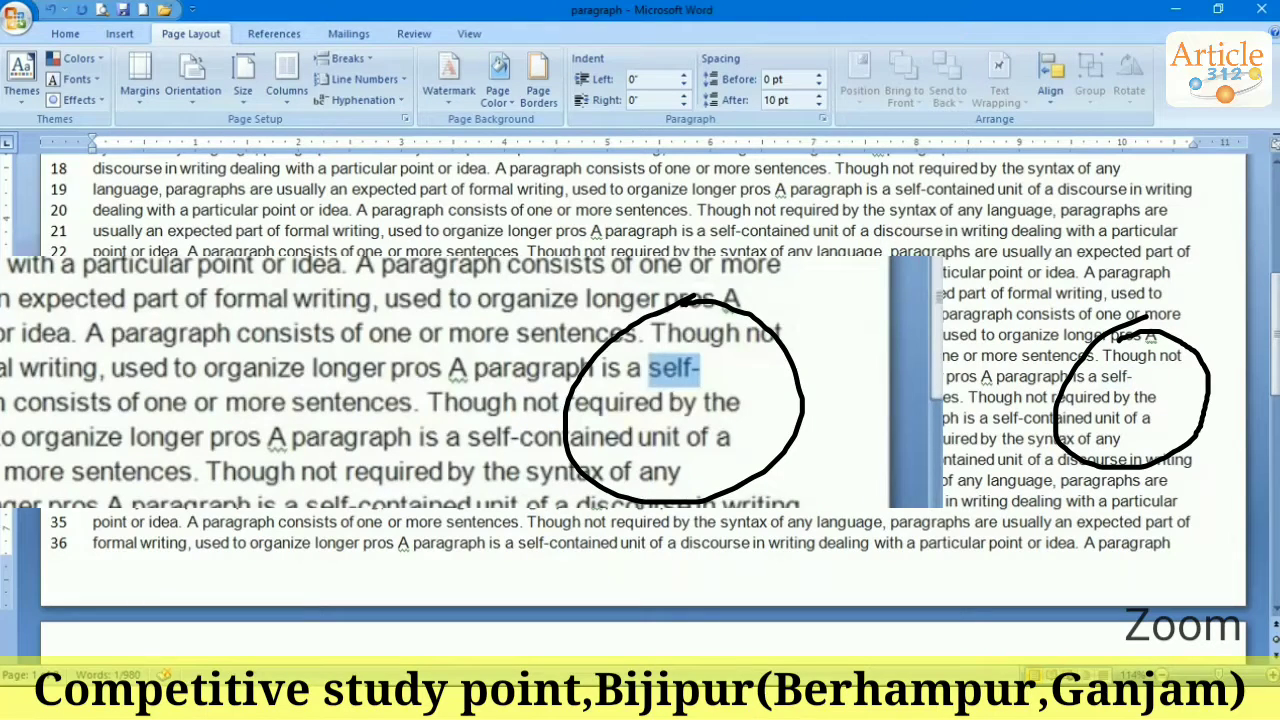
{"action": "left_click_drag", "start_coordinate": [1133, 378], "coordinate": [1088, 378]}
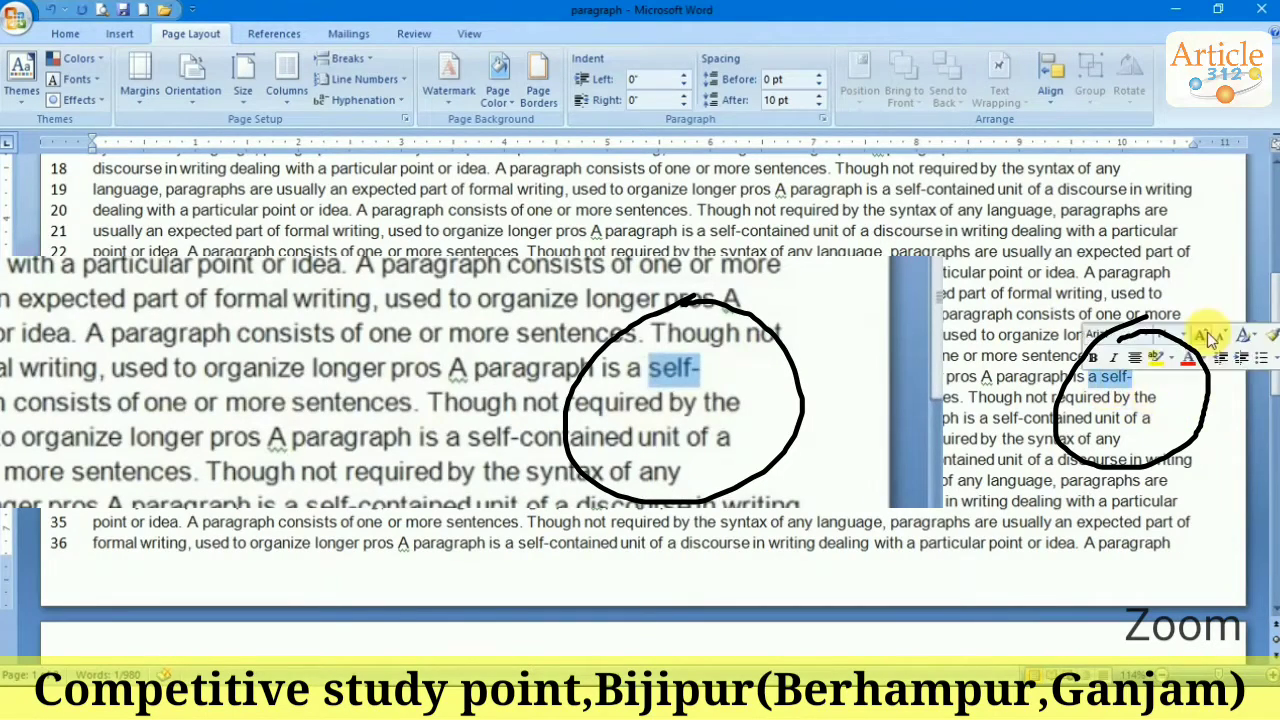
{"action": "key", "text": "Delete"}
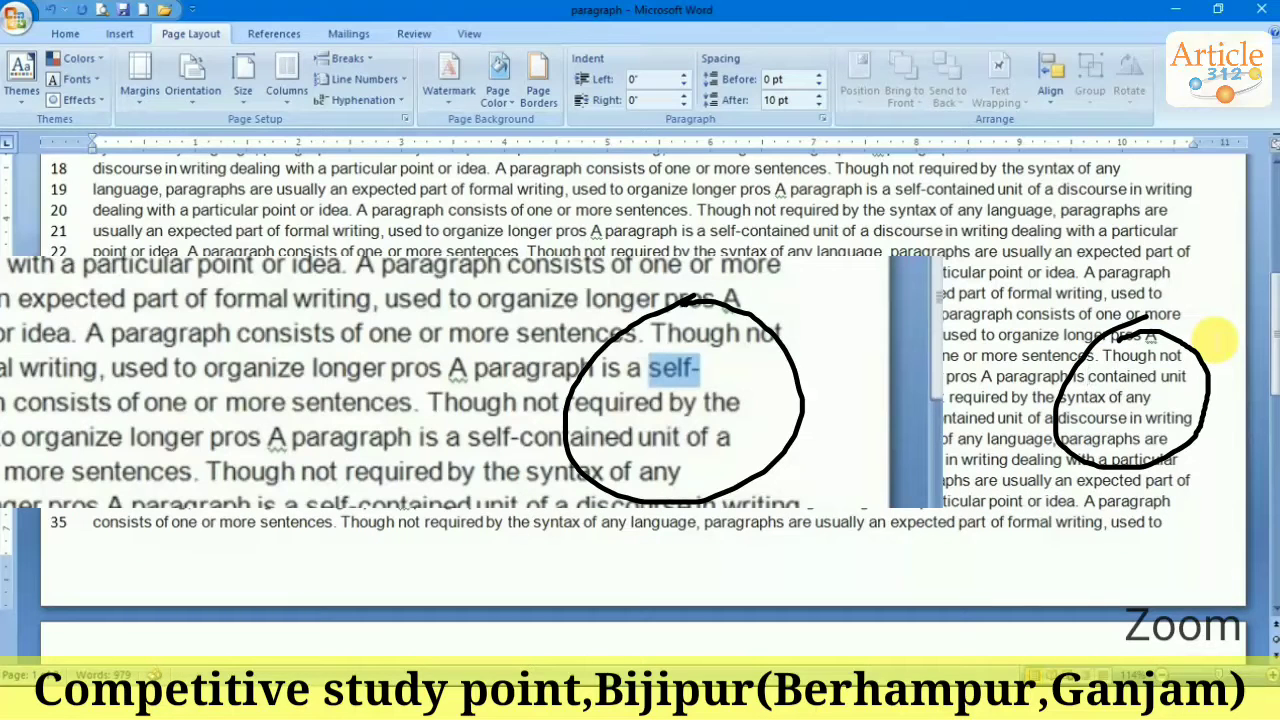
{"action": "key", "text": "Delete"}
{"action": "key", "text": "Delete"}
{"action": "key", "text": "Delete"}
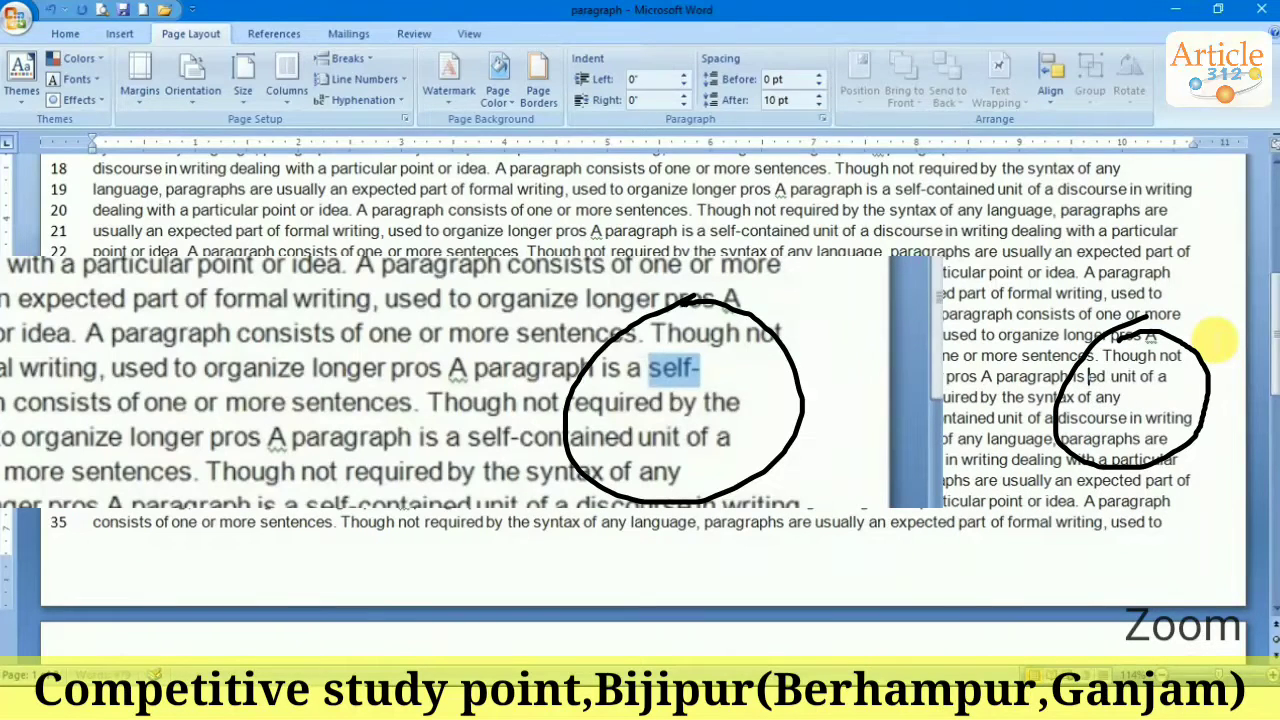
{"action": "key", "text": "Delete"}
{"action": "key", "text": "Delete"}
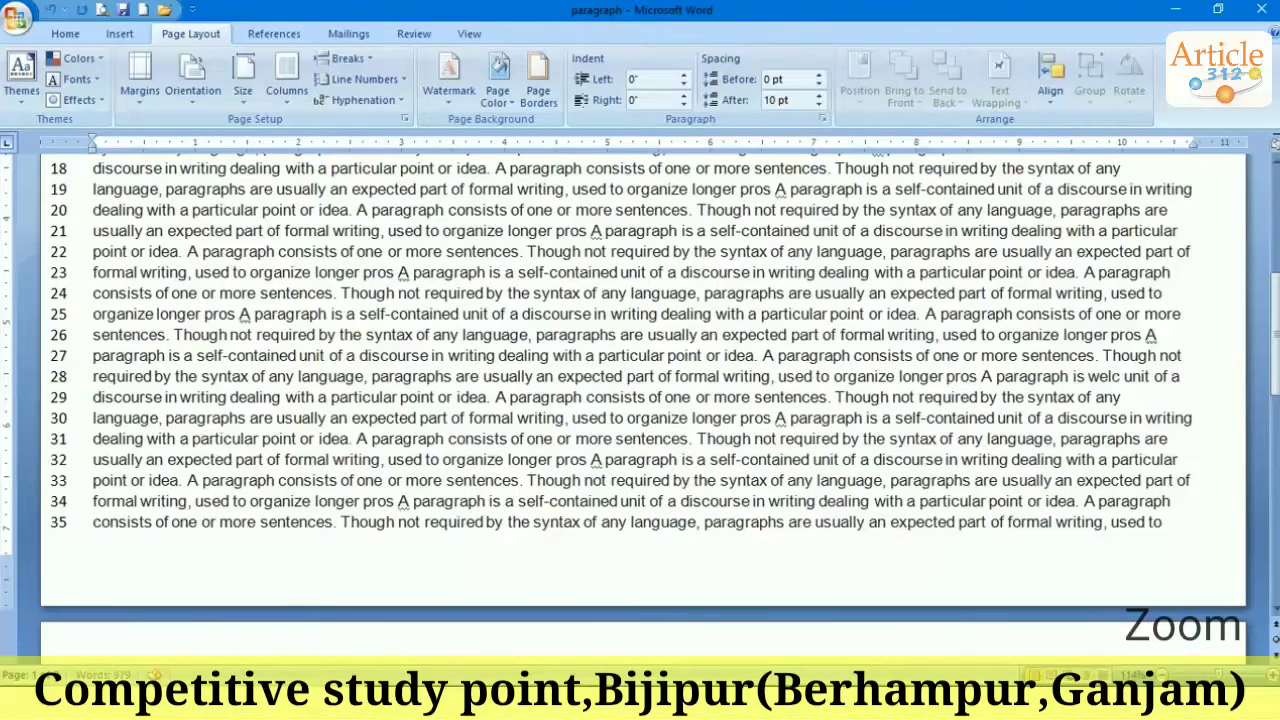
{"action": "type", "text": "me"}
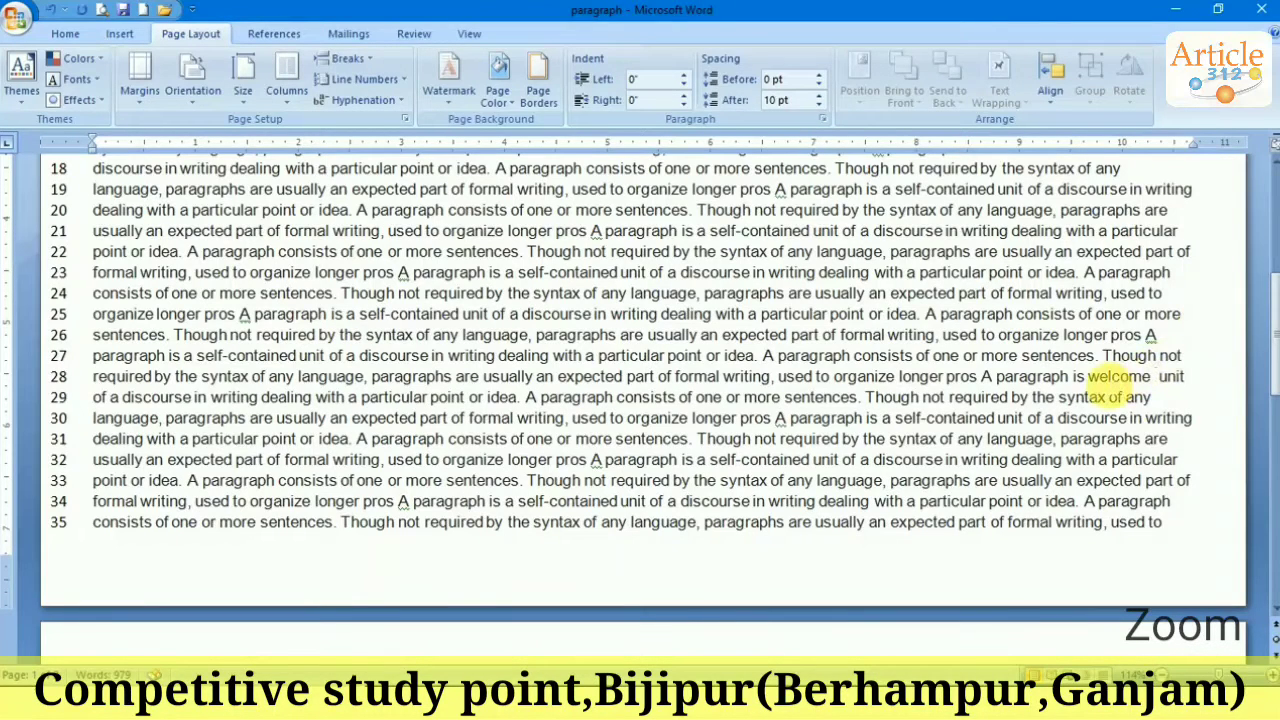
{"action": "left_click", "coordinate": [1088, 376]}
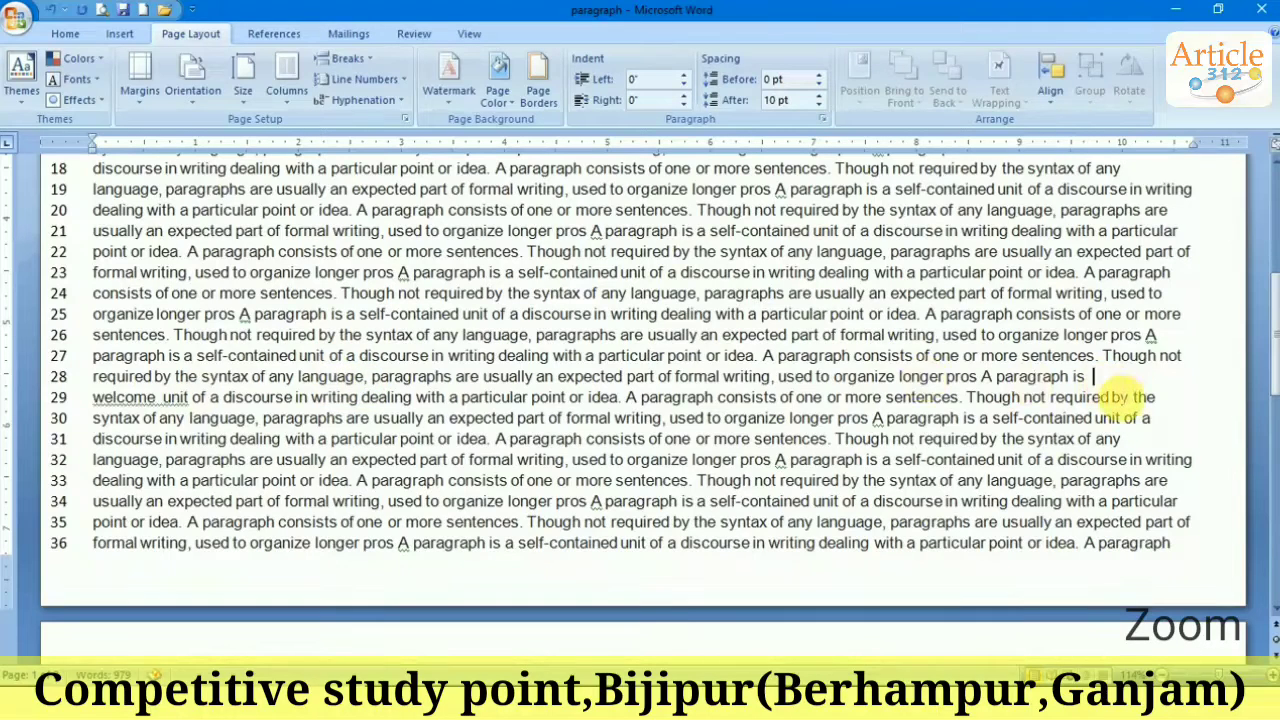
{"action": "key", "text": "BackSpace"}
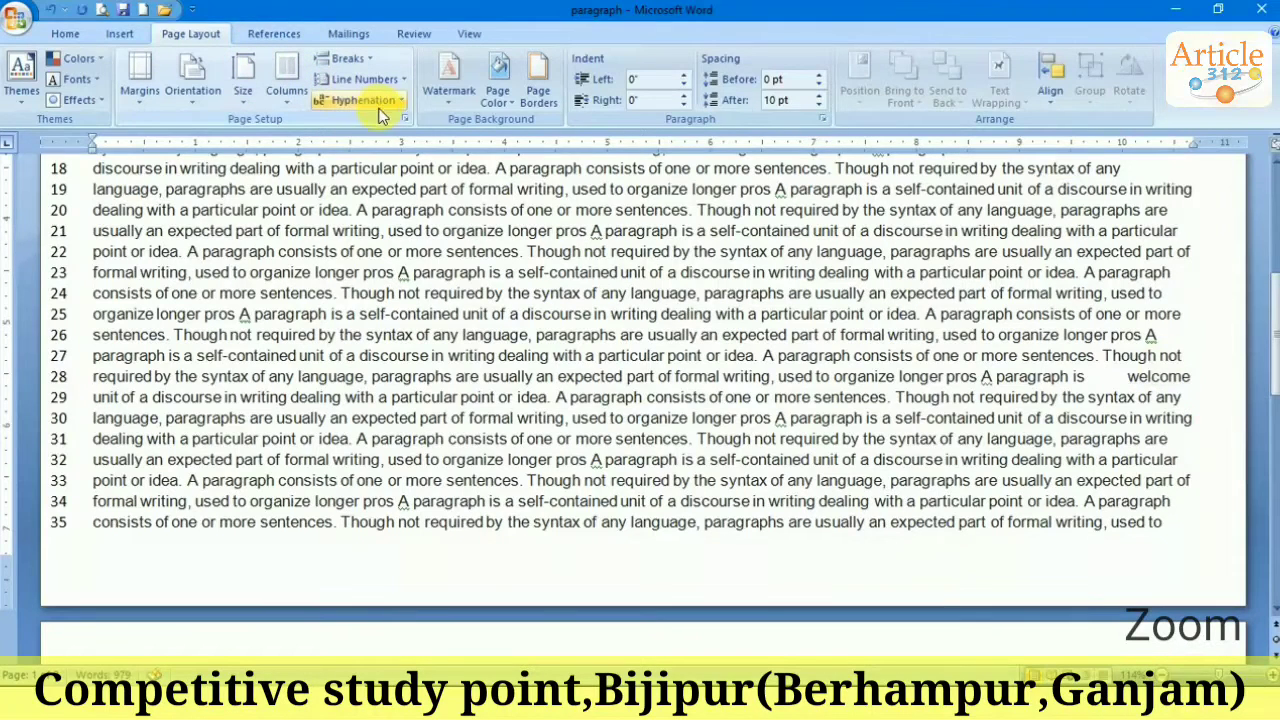
Step: Select all the text and apply automatic hyphenation
{"action": "key", "text": "ctrl+a"}
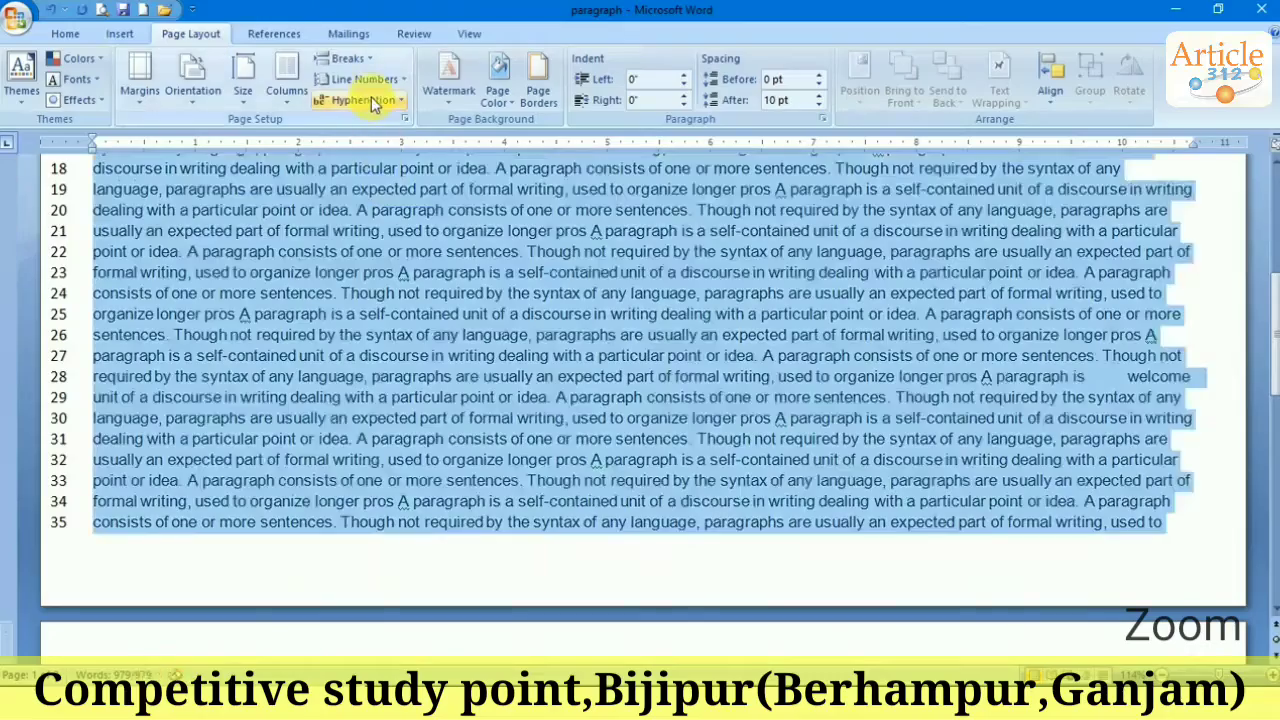
{"action": "left_click", "coordinate": [371, 100]}
{"action": "left_click", "coordinate": [378, 155]}
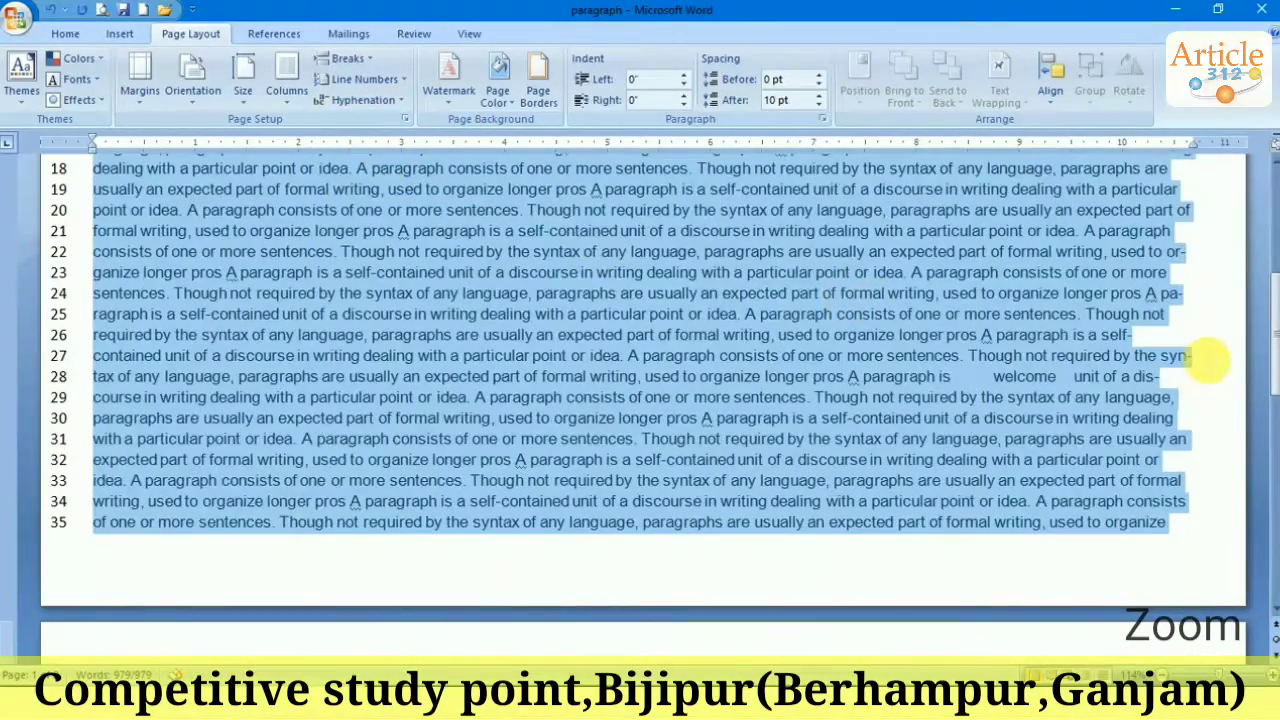
{"action": "left_click", "coordinate": [1208, 358]}
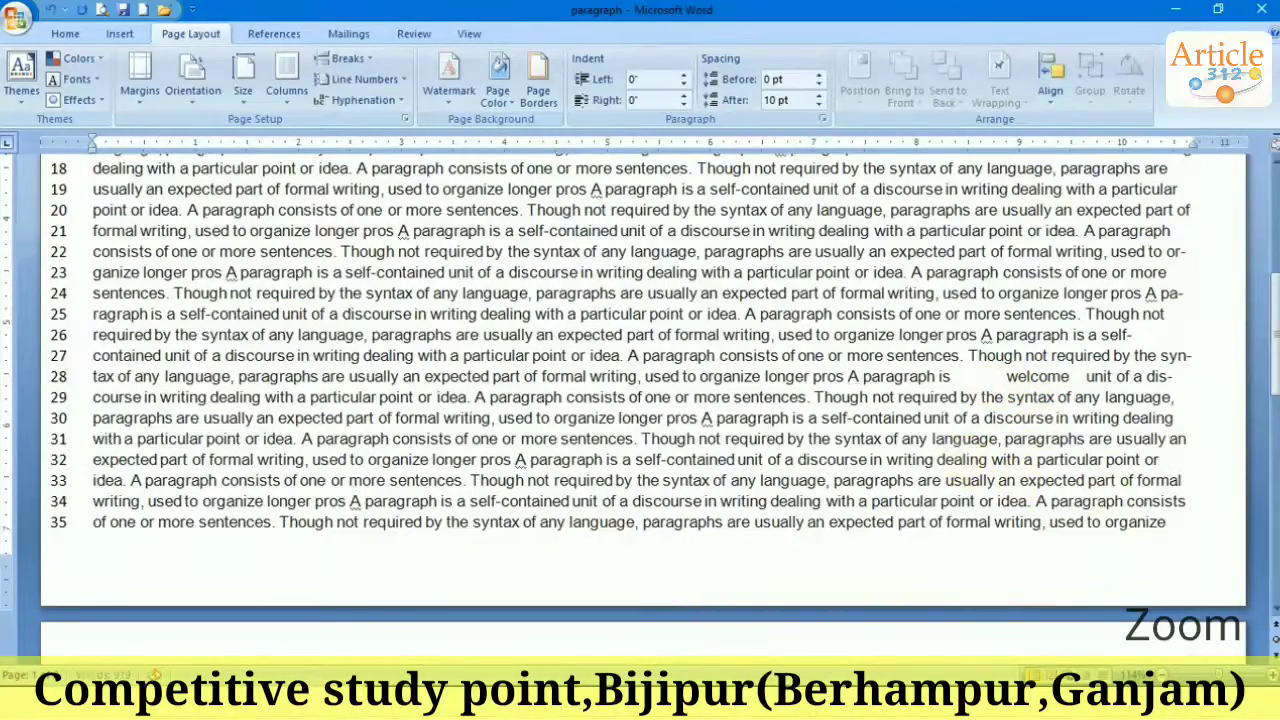
Step: Type "dfgd fdfg fdg" before welcome, then set hyphenation to None
{"action": "type", "text": "fdfdfgd fdfg"}
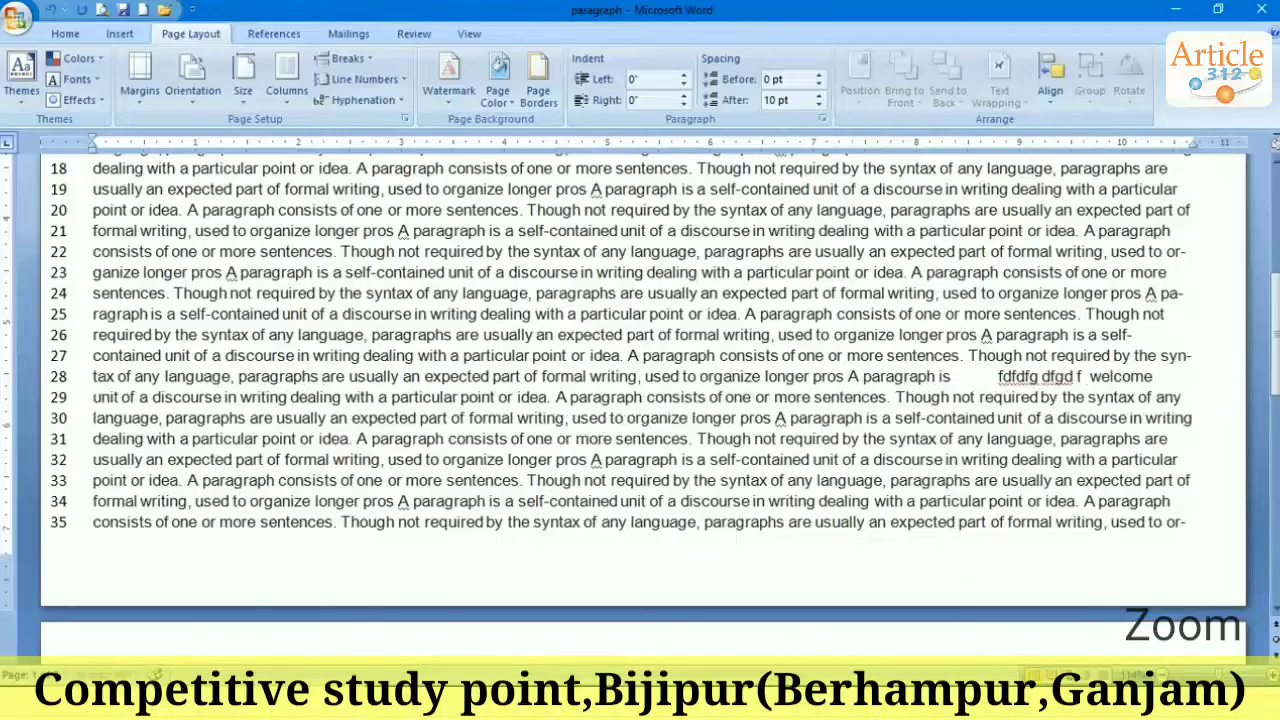
{"action": "type", "text": "  fdg"}
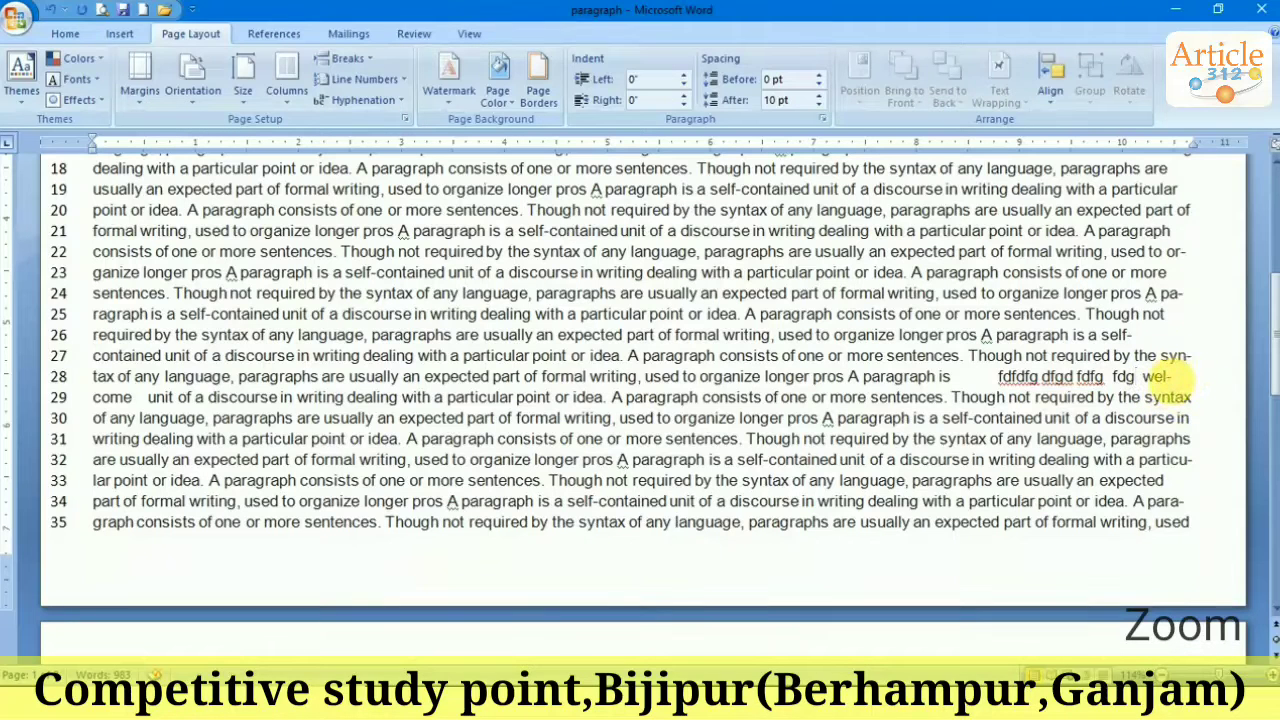
{"action": "left_click", "coordinate": [365, 100]}
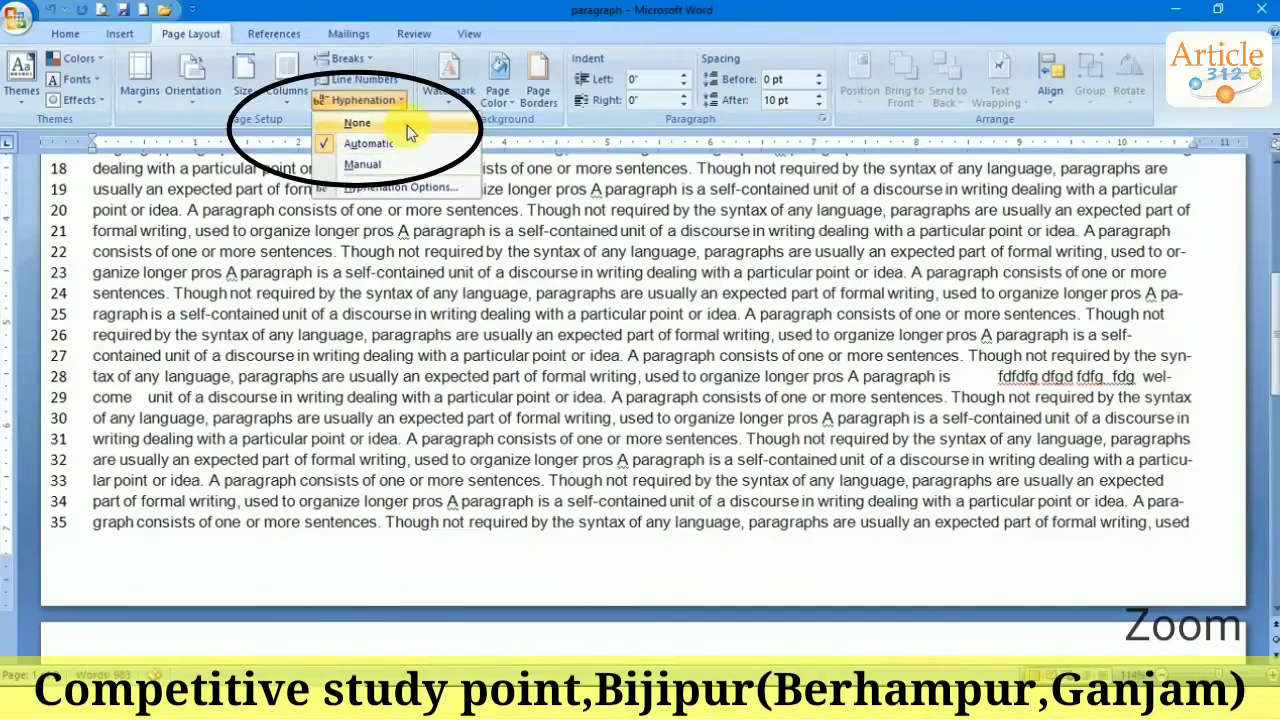
{"action": "left_click", "coordinate": [407, 125]}
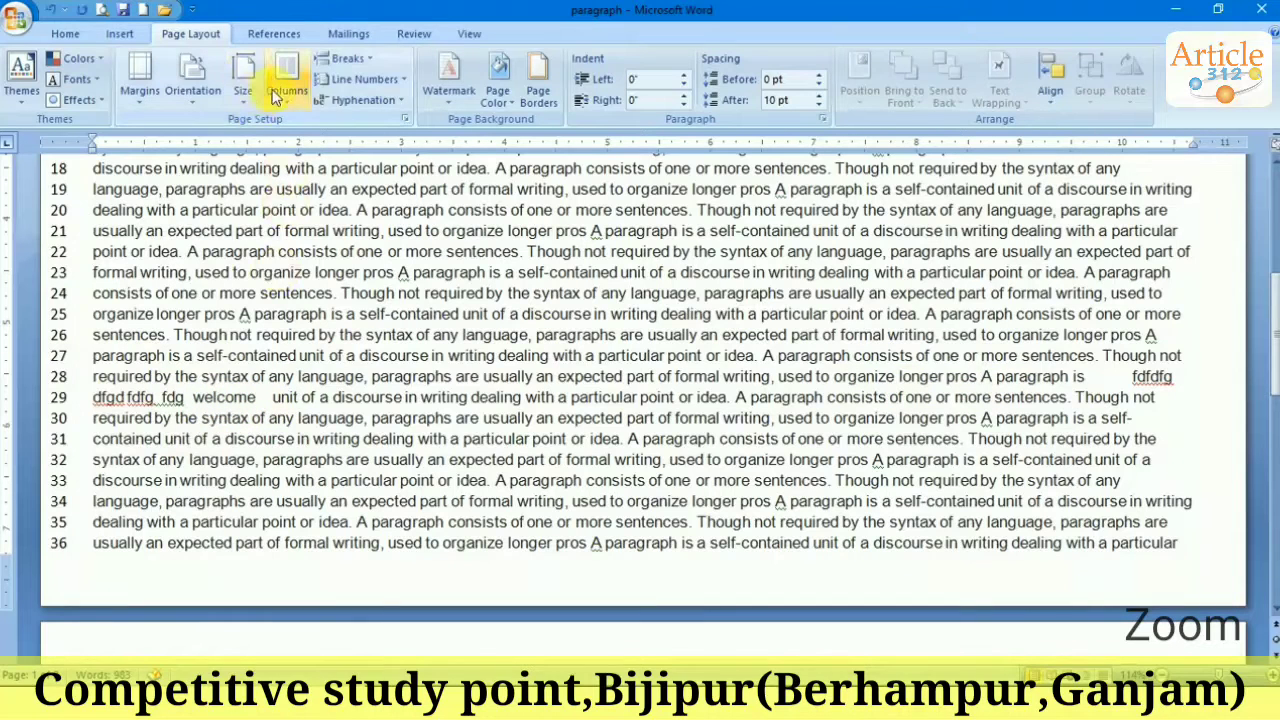
{"action": "left_click", "coordinate": [355, 102]}
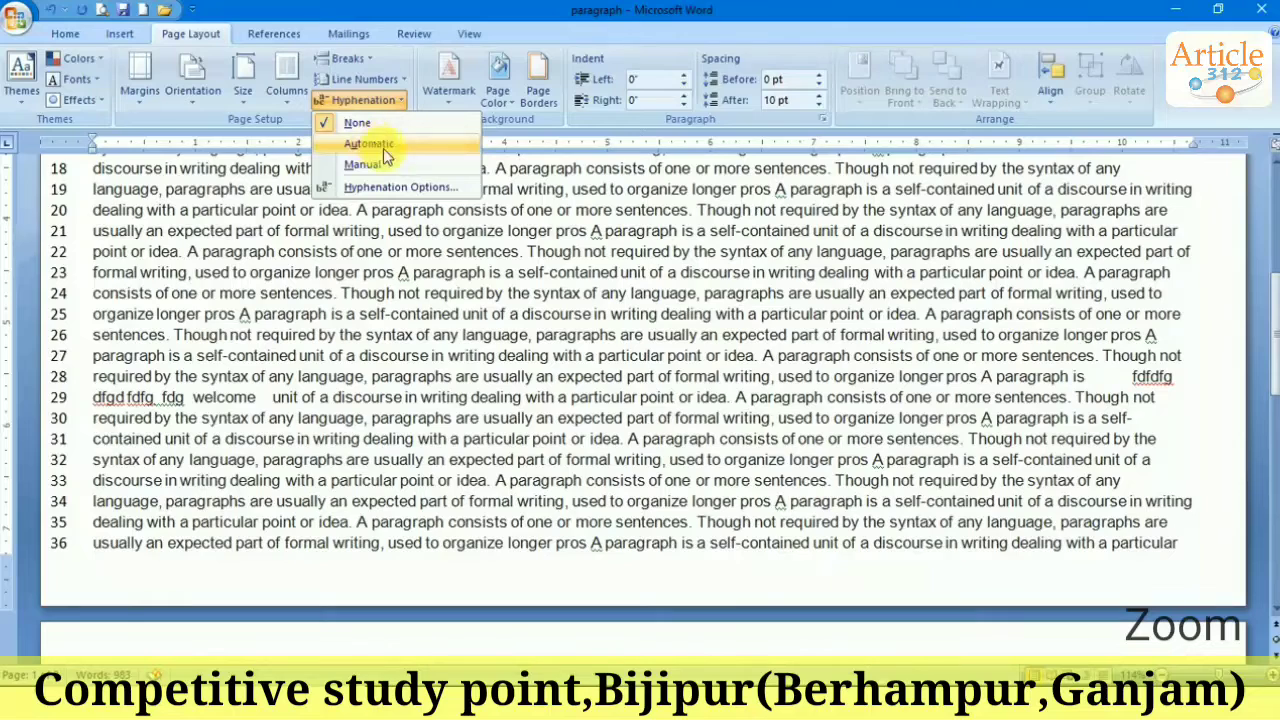
{"action": "left_click", "coordinate": [477, 18]}
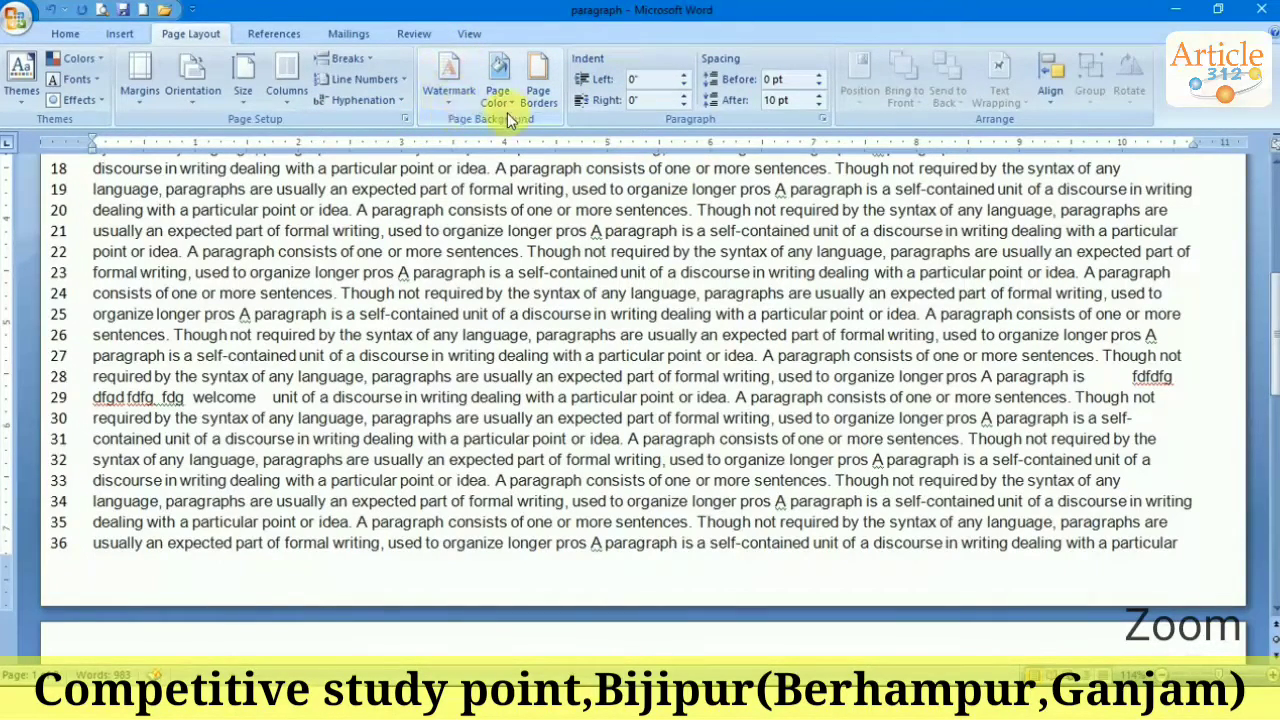
Step: Apply the SAMPLE 2 watermark so a gray horizontal SAMPLE runs across the pages
{"action": "left_click_drag", "start_coordinate": [1274, 290], "coordinate": [1271, 188]}
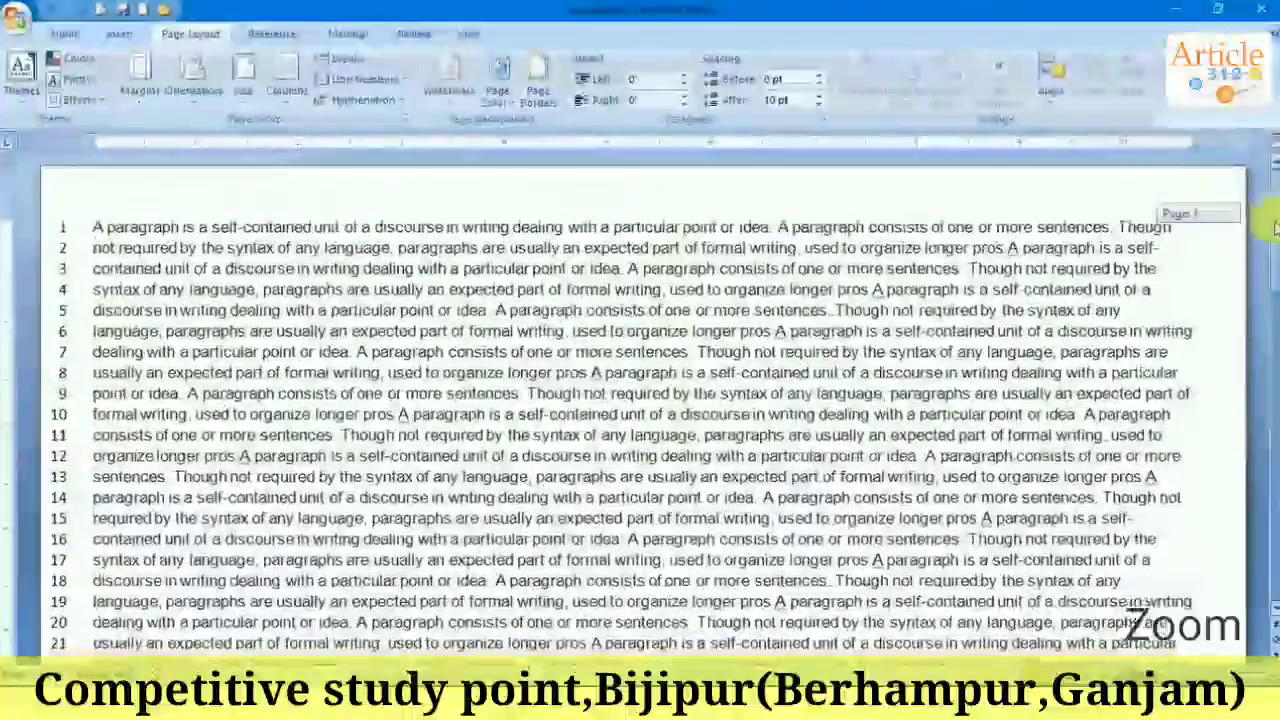
{"action": "mouse_move", "coordinate": [1271, 188]}
{"action": "left_mouse_down"}
{"action": "mouse_move", "coordinate": [1275, 257]}
{"action": "mouse_move", "coordinate": [1272, 190]}
{"action": "left_mouse_up"}
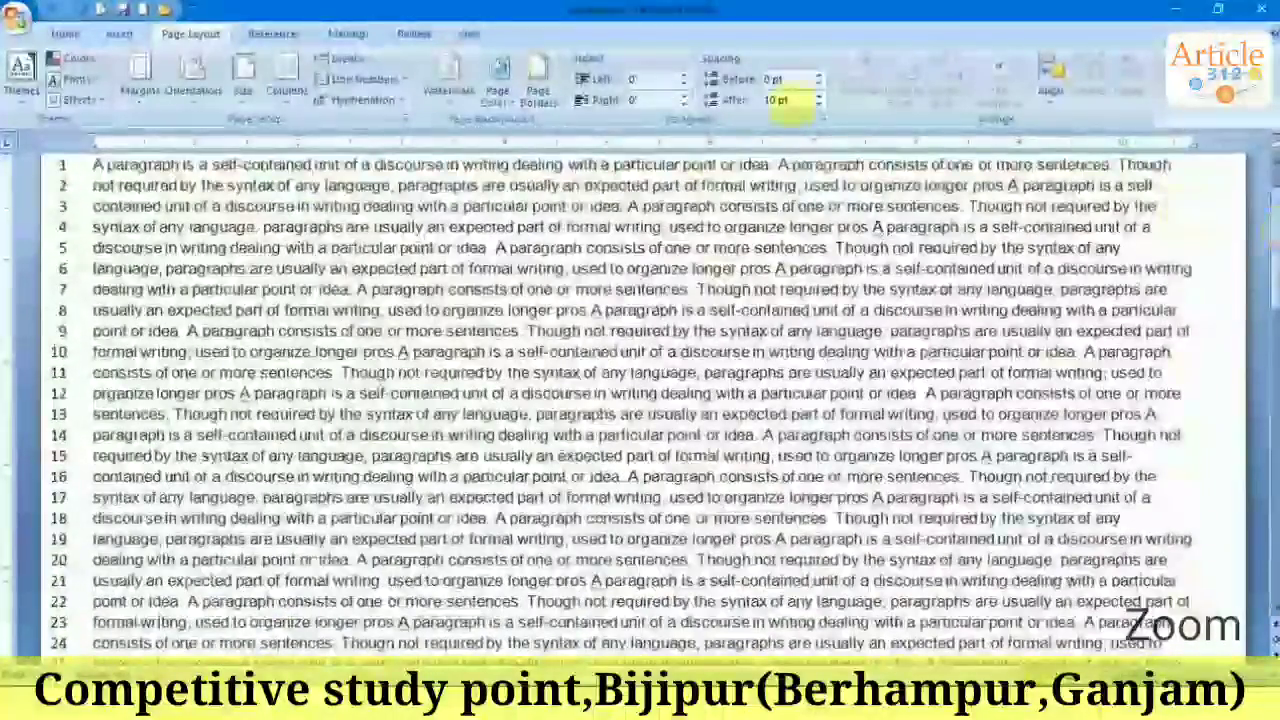
{"action": "left_click", "coordinate": [458, 98]}
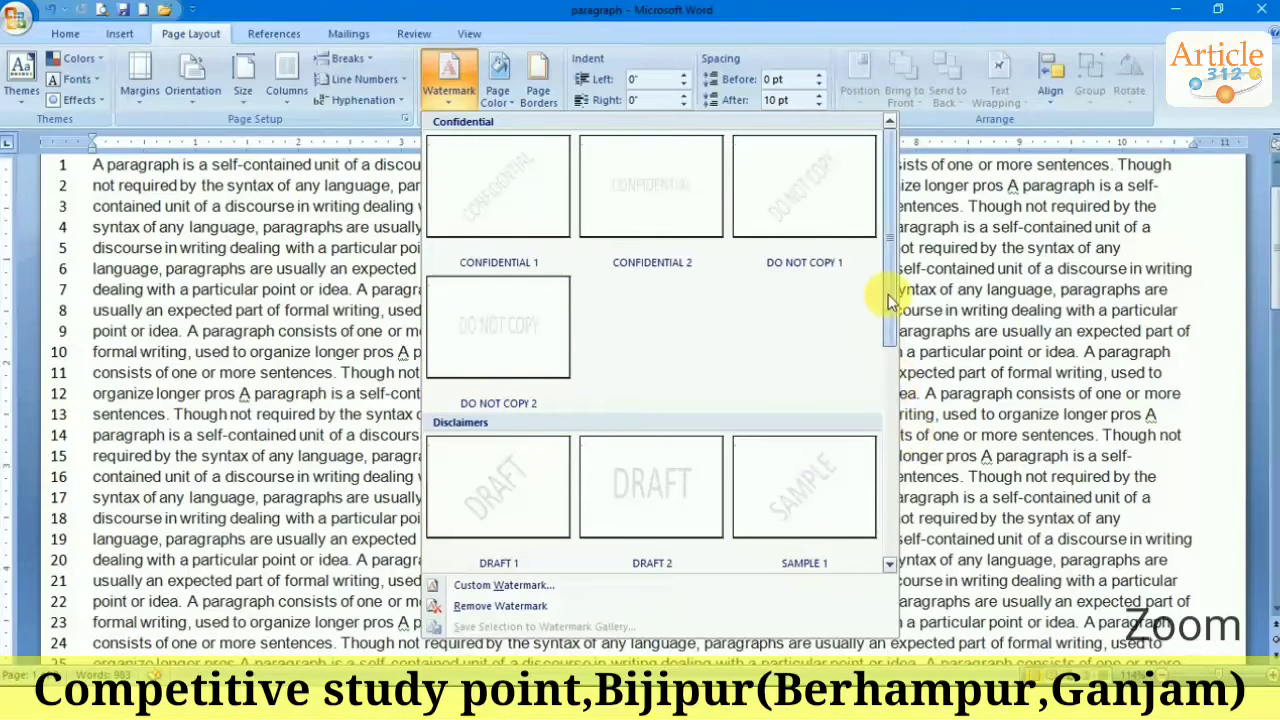
{"action": "mouse_move", "coordinate": [891, 286]}
{"action": "left_mouse_down"}
{"action": "mouse_move", "coordinate": [893, 350]}
{"action": "mouse_move", "coordinate": [868, 434]}
{"action": "left_mouse_up"}
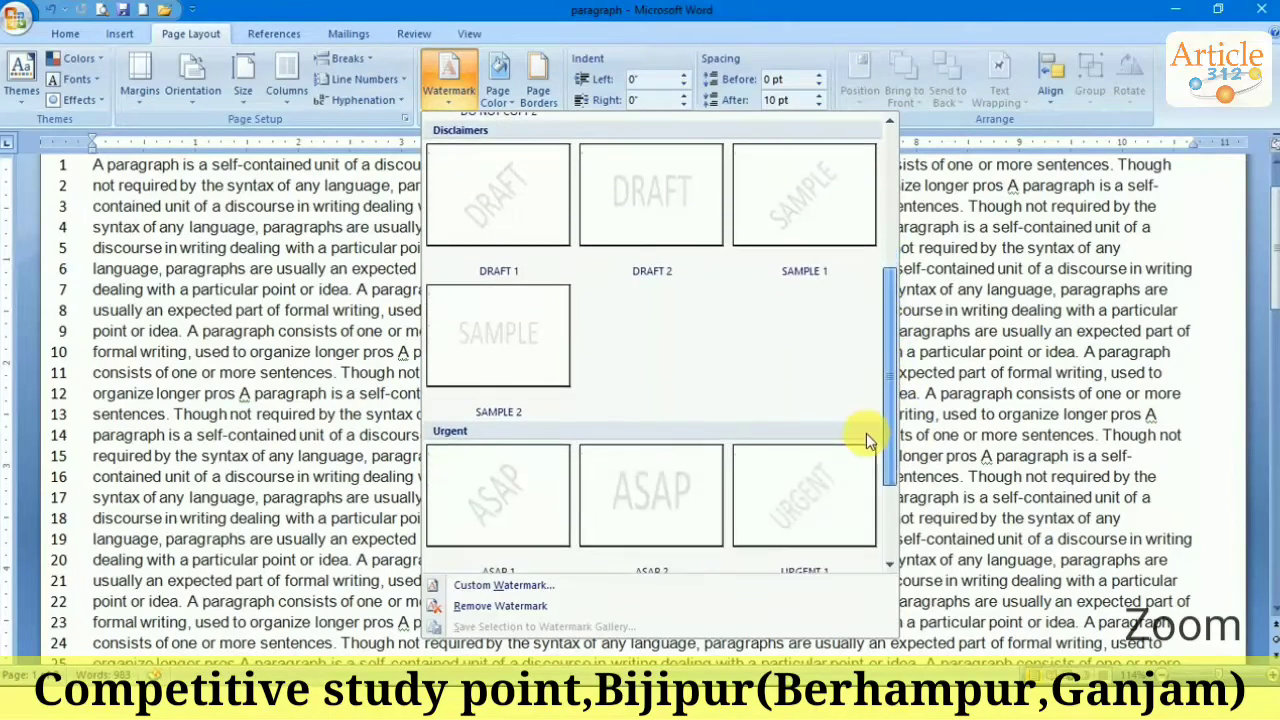
{"action": "left_click", "coordinate": [517, 326]}
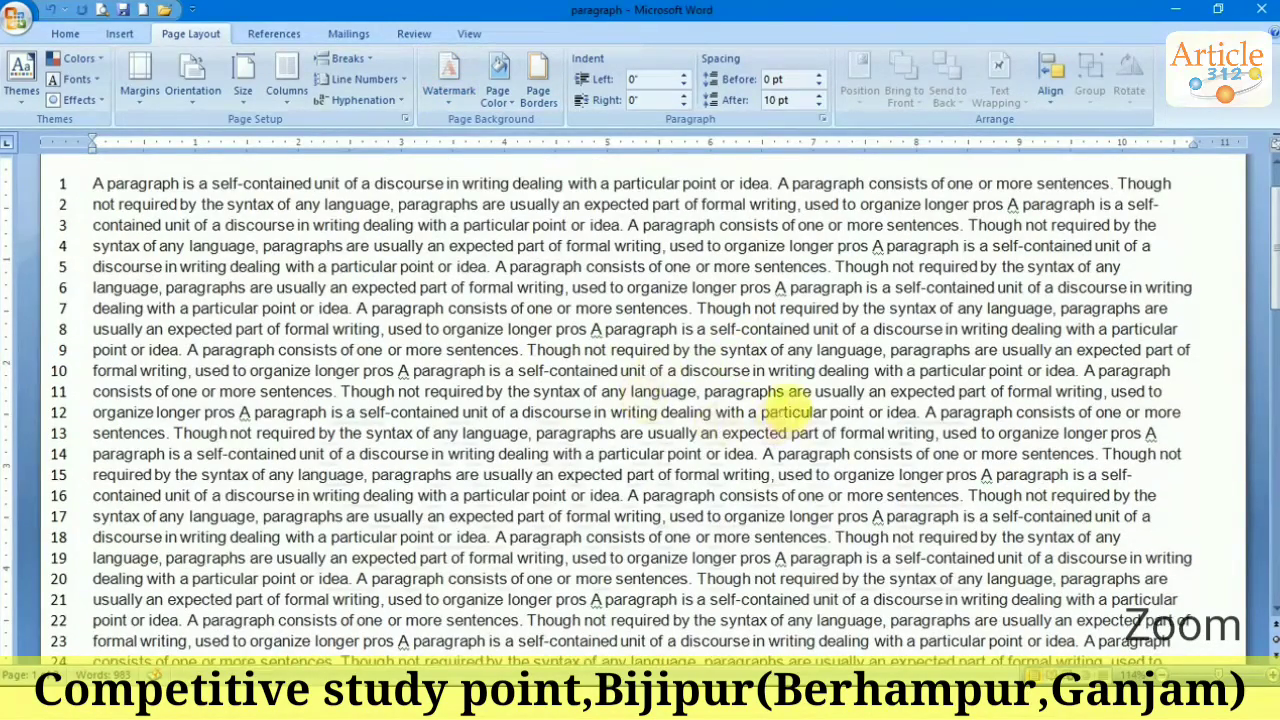
{"action": "left_click_drag", "start_coordinate": [1268, 250], "coordinate": [1272, 338]}
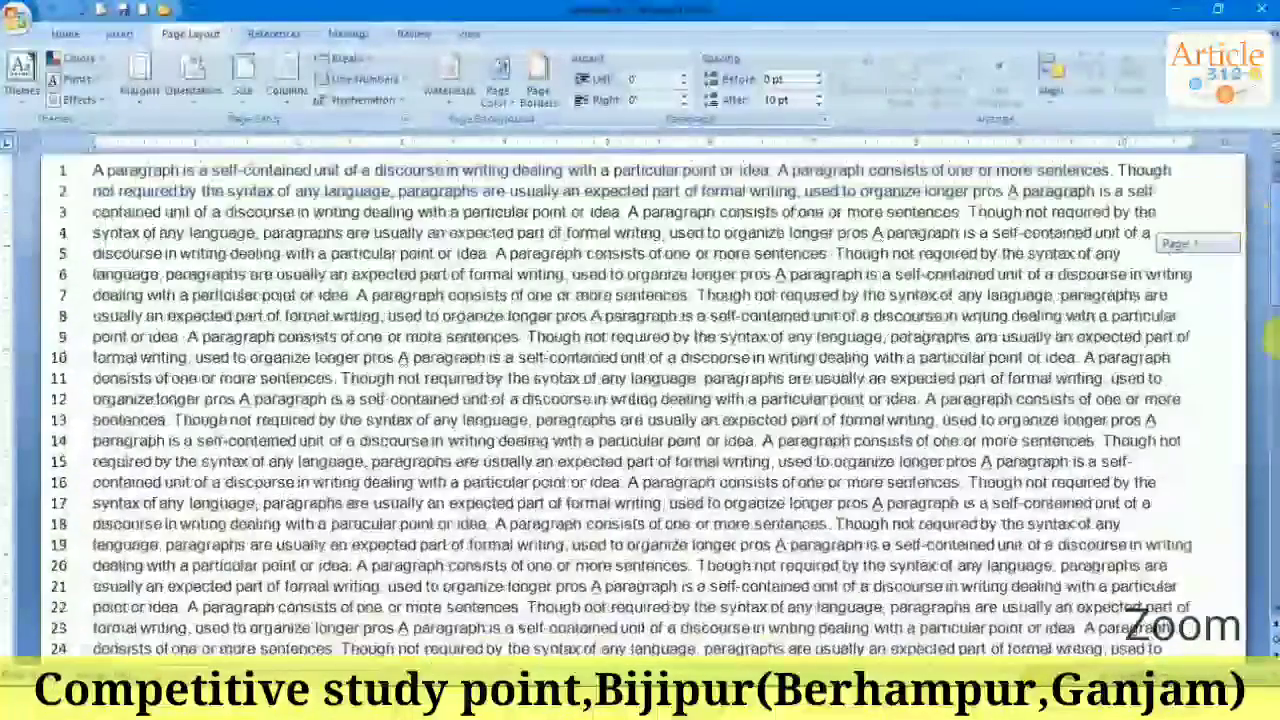
{"action": "left_click_drag", "start_coordinate": [1272, 338], "coordinate": [543, 561]}
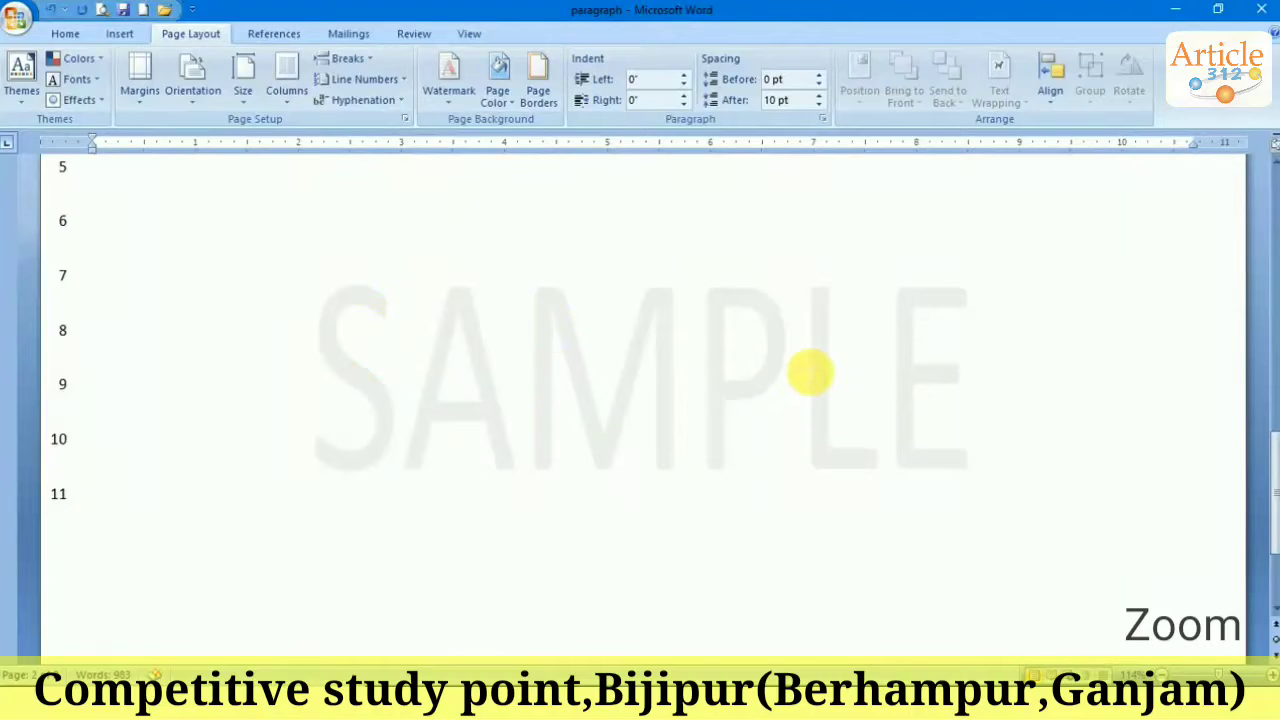
Step: Choose Custom Watermark from the watermark gallery to reach the Printed Watermark dialog
{"action": "left_click", "coordinate": [449, 97]}
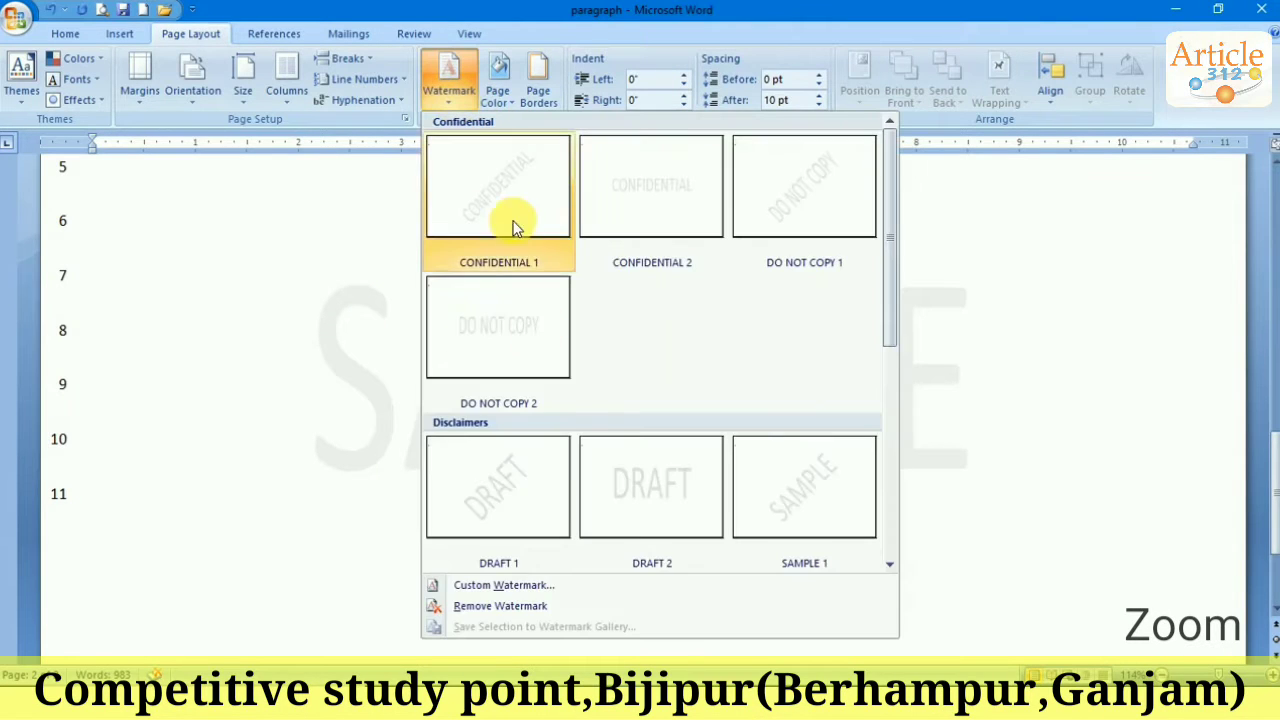
{"action": "left_click_drag", "start_coordinate": [886, 313], "coordinate": [889, 469]}
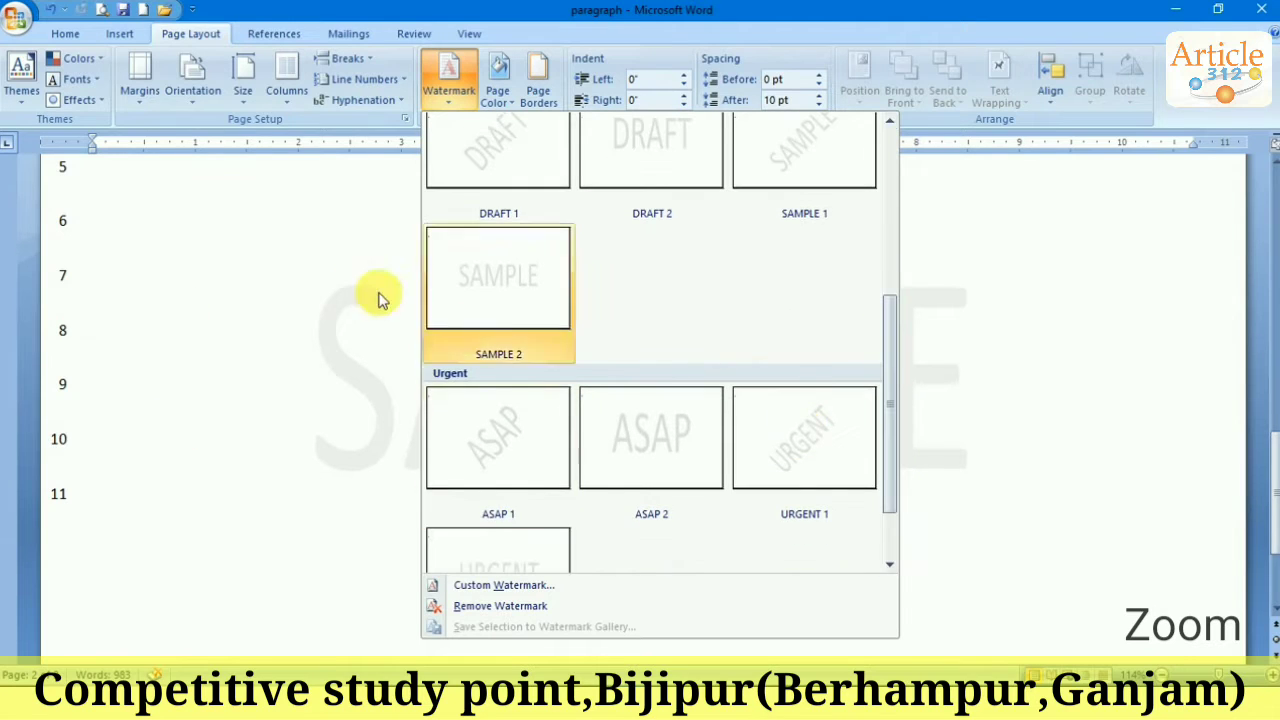
{"action": "left_click", "coordinate": [500, 587]}
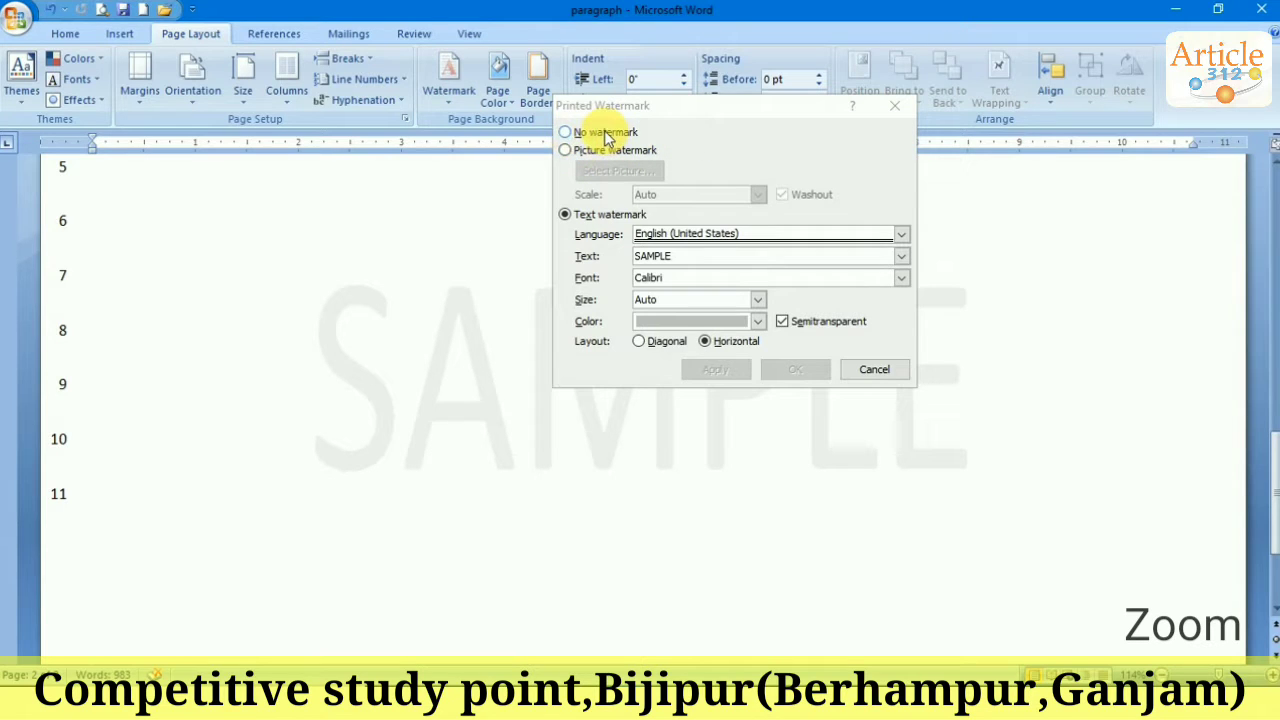
Step: Apply a red 'computer' text watermark in Calibri at size 44
{"action": "left_click", "coordinate": [566, 150]}
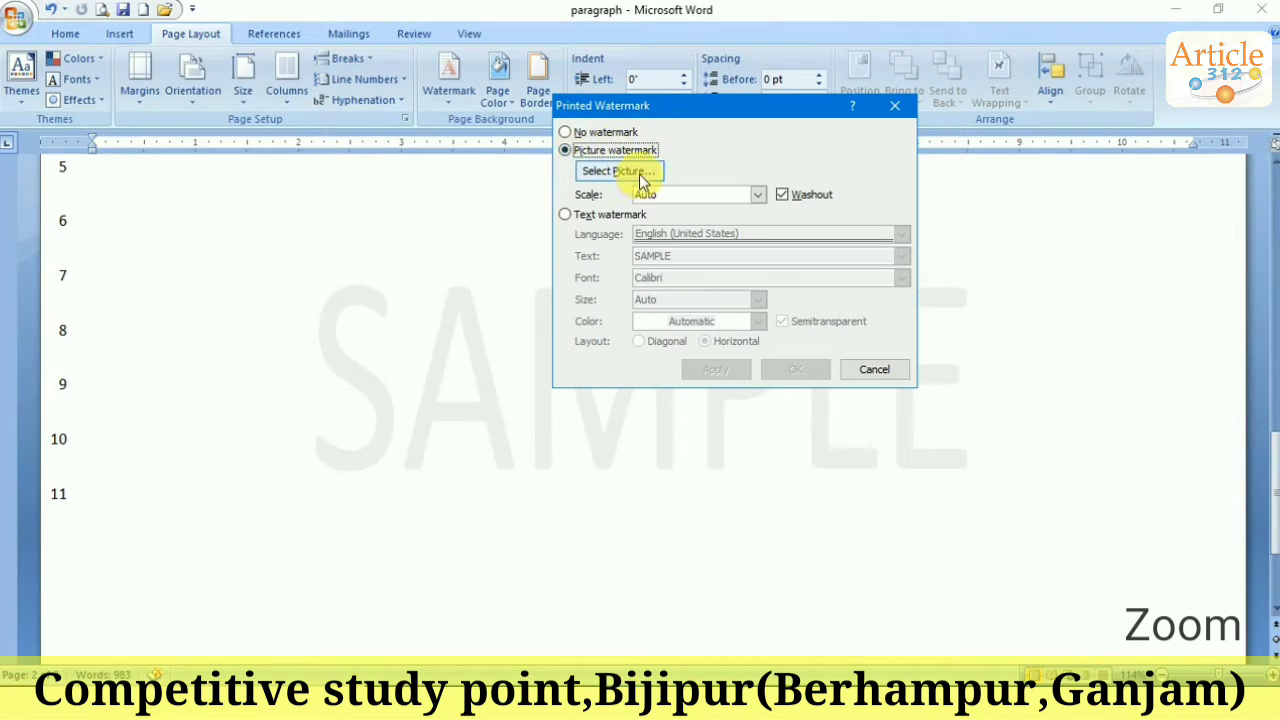
{"action": "left_click", "coordinate": [568, 218]}
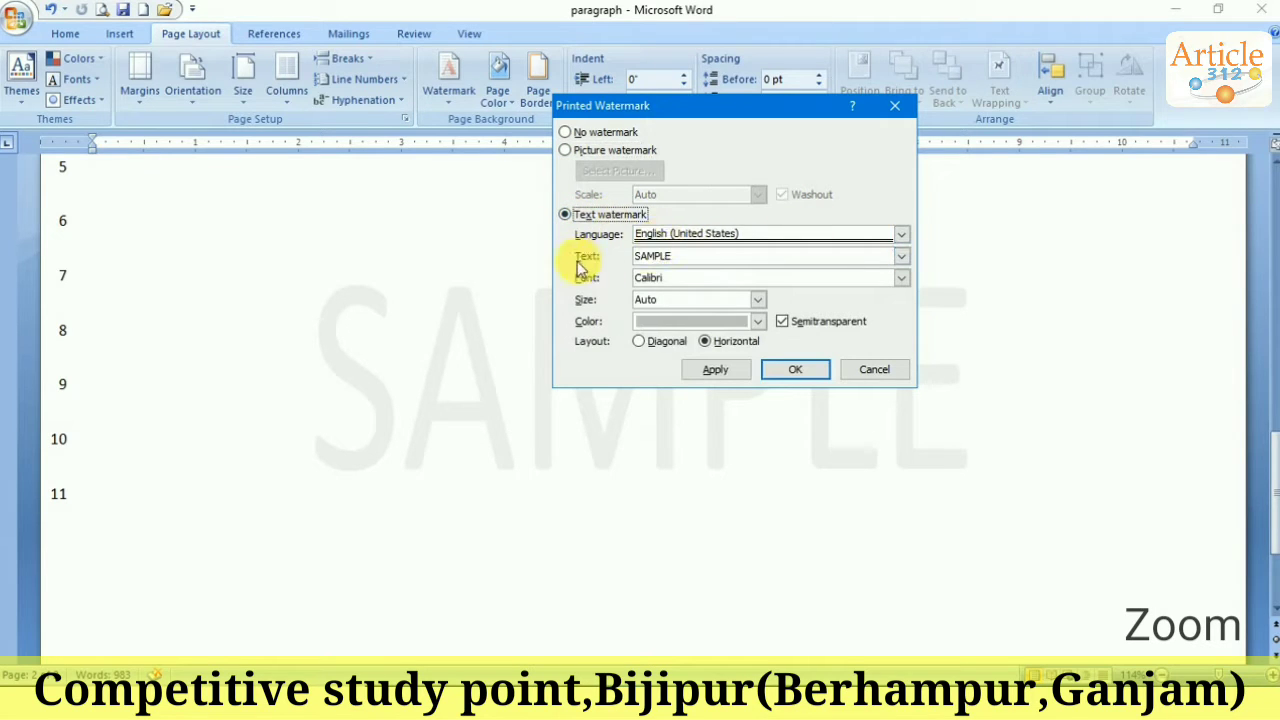
{"action": "left_click_drag", "start_coordinate": [712, 258], "coordinate": [588, 258]}
{"action": "type", "text": "computer"}
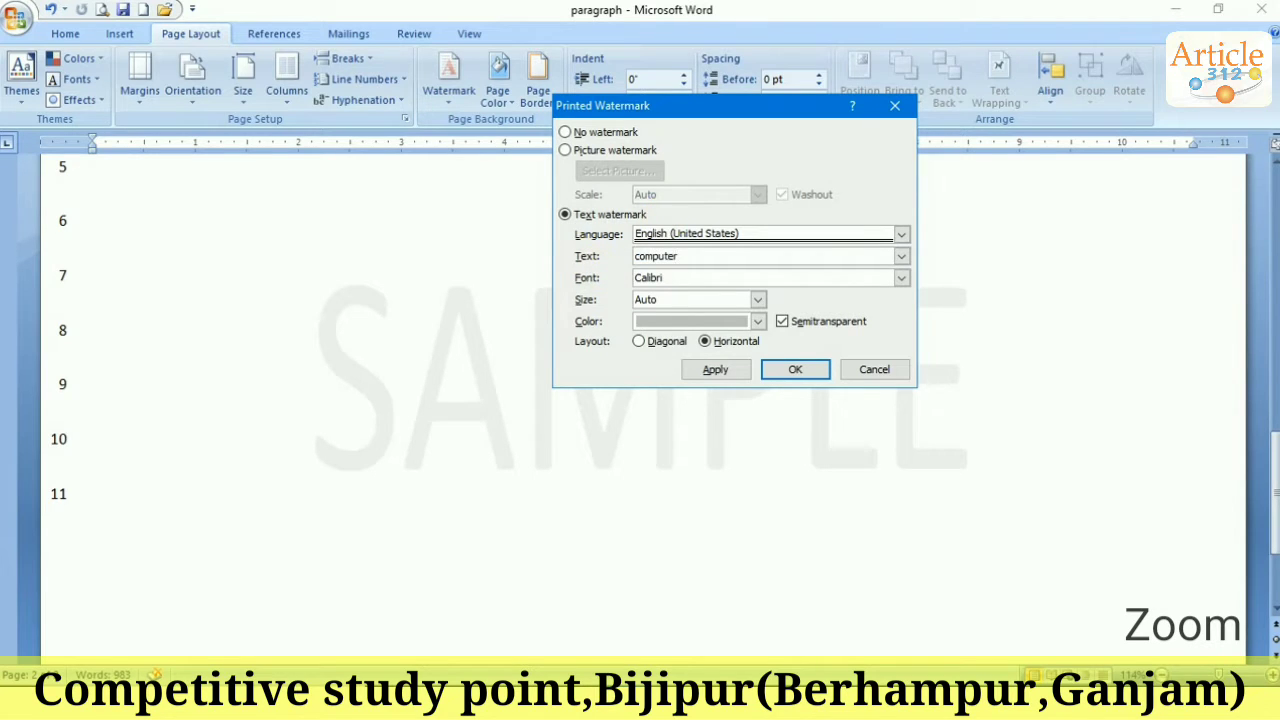
{"action": "left_click", "coordinate": [700, 279]}
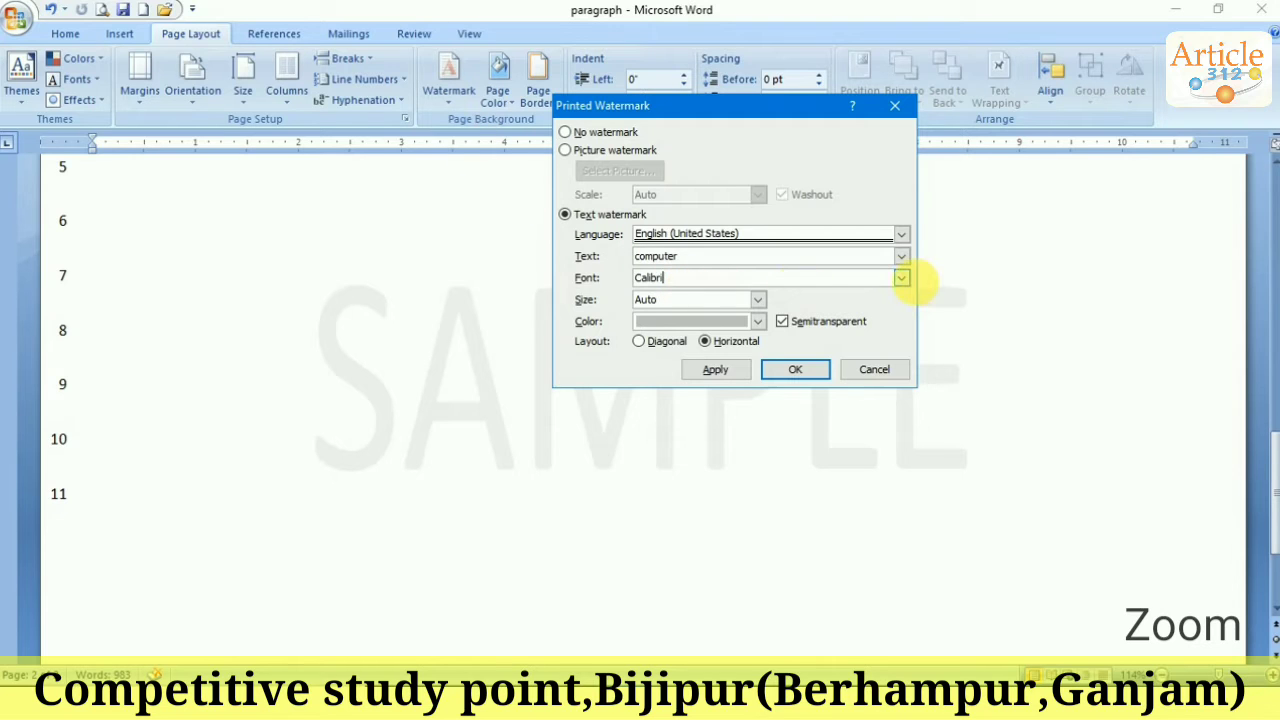
{"action": "left_click", "coordinate": [900, 284]}
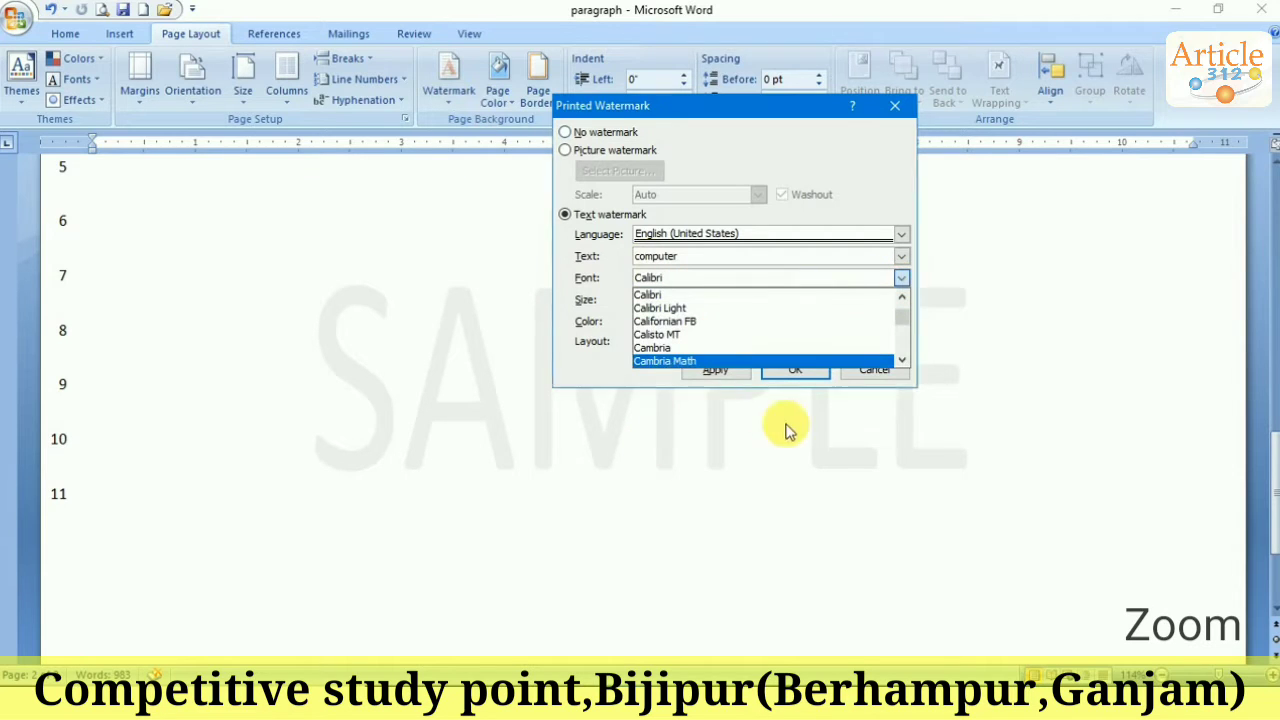
{"action": "left_click", "coordinate": [678, 294]}
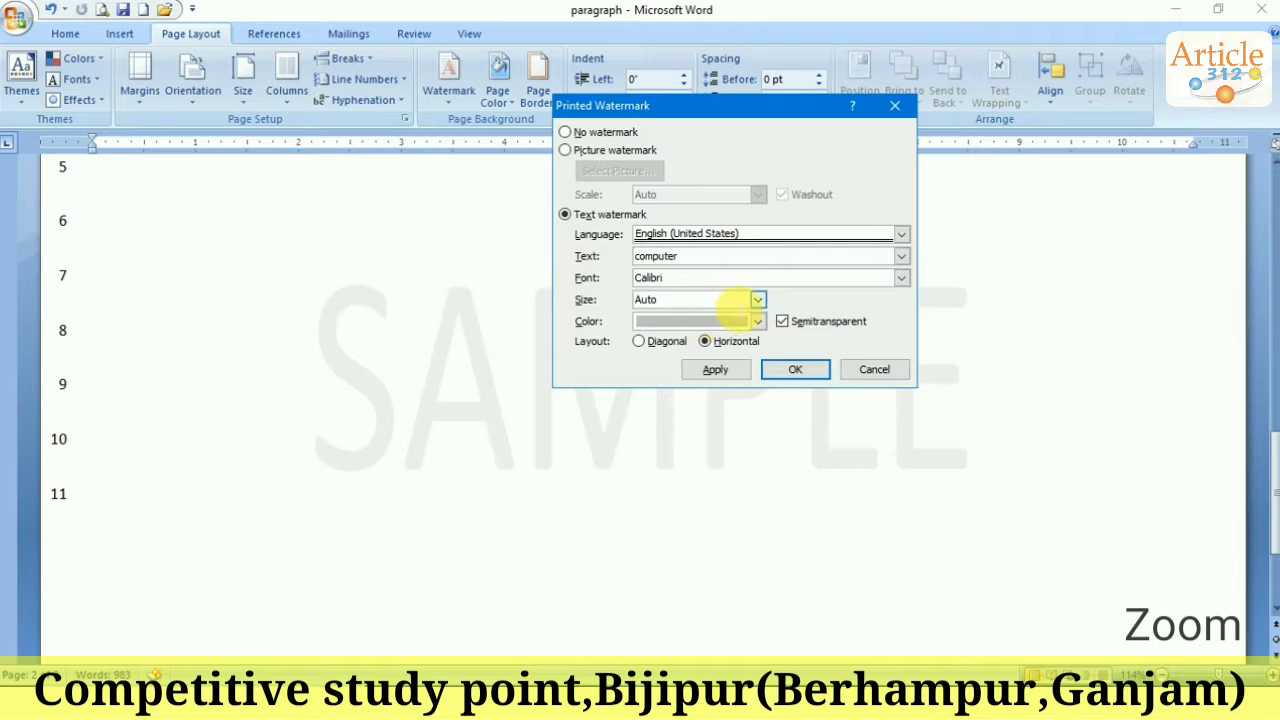
{"action": "left_click", "coordinate": [757, 300]}
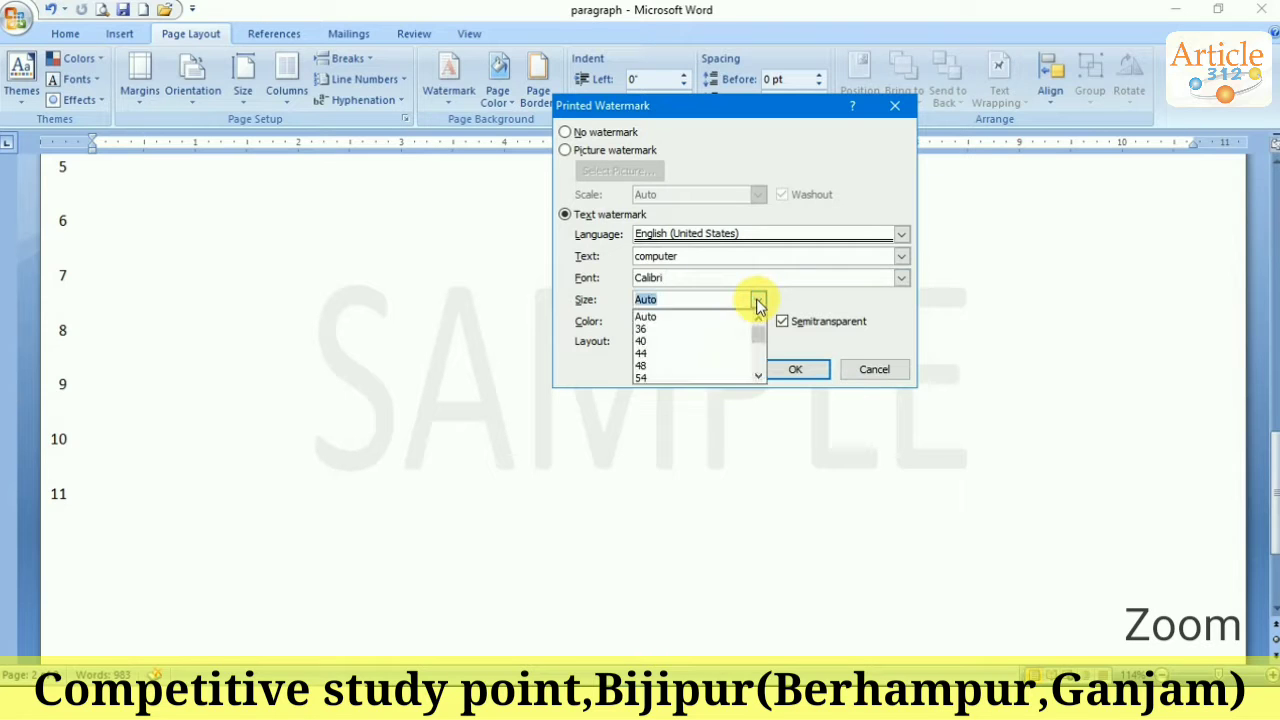
{"action": "left_click", "coordinate": [671, 358]}
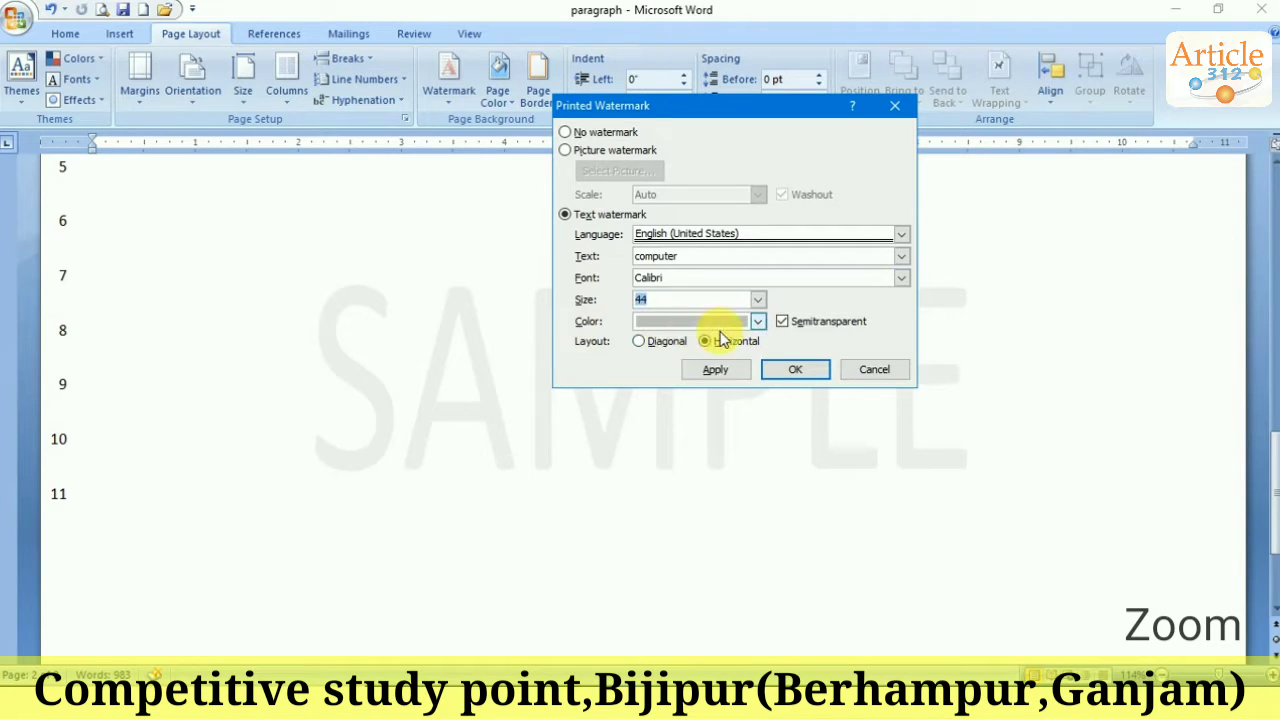
{"action": "left_click", "coordinate": [757, 322]}
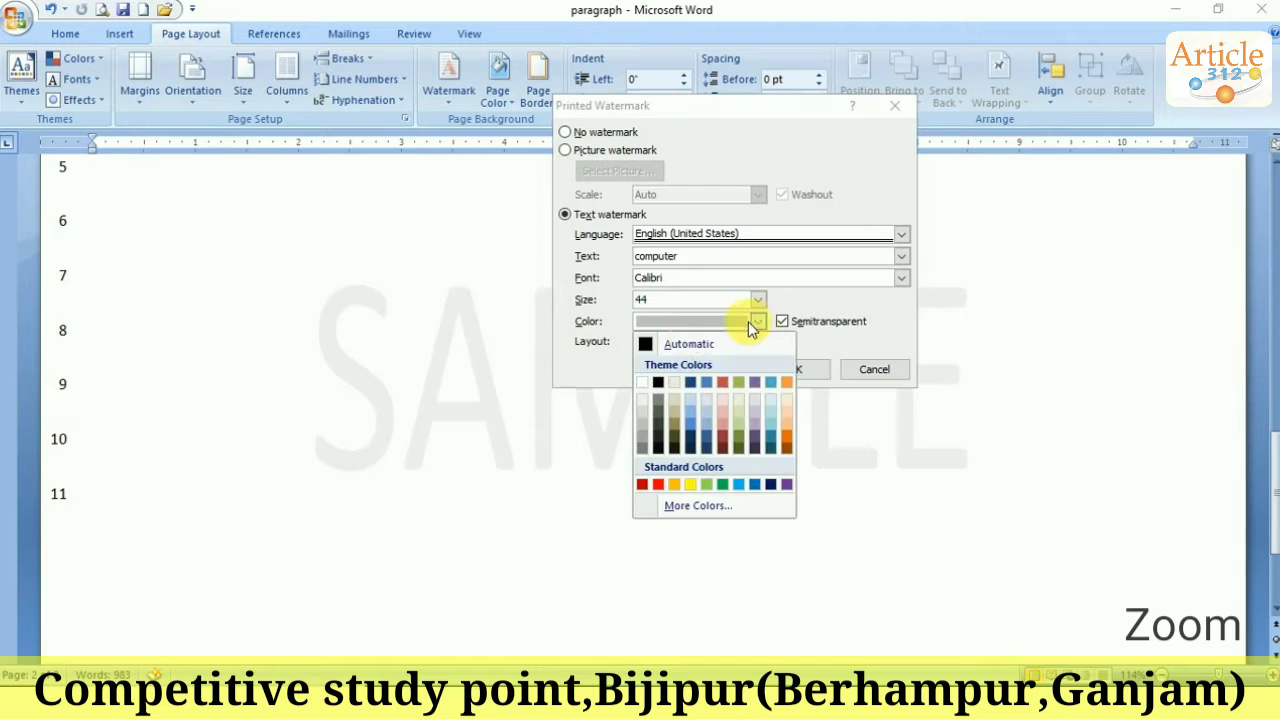
{"action": "left_click", "coordinate": [659, 485]}
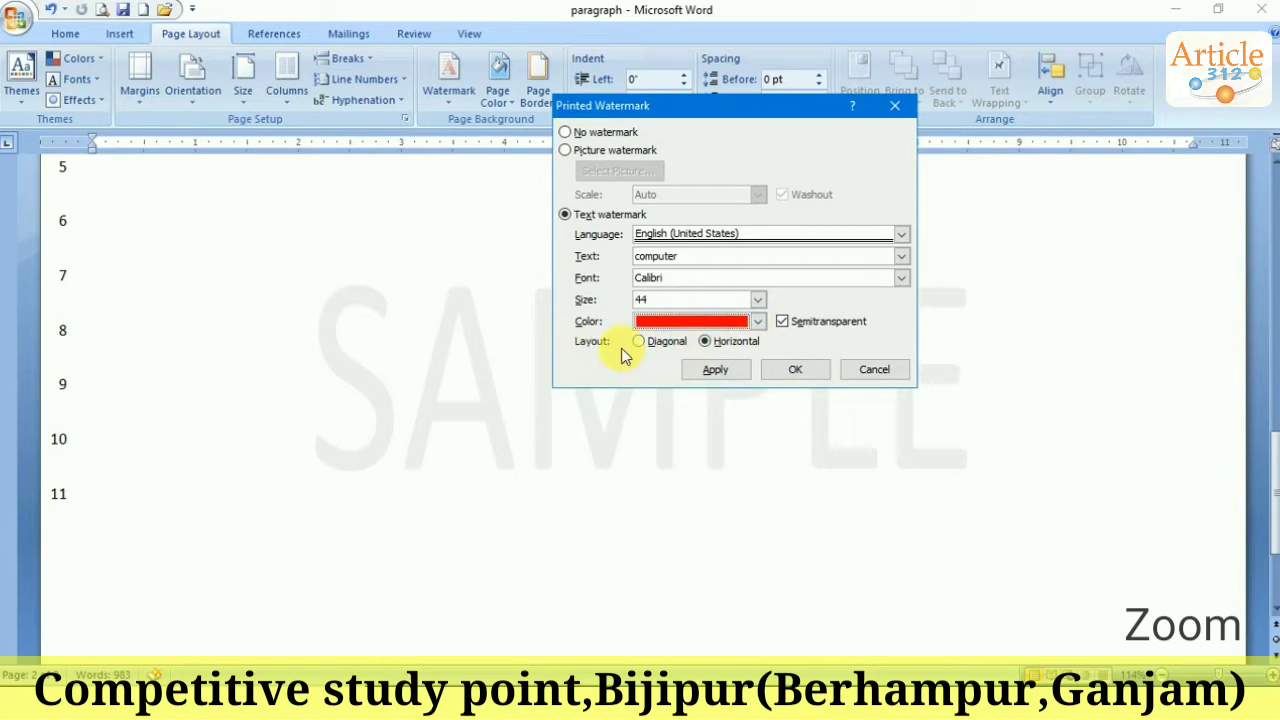
{"action": "left_click", "coordinate": [725, 372]}
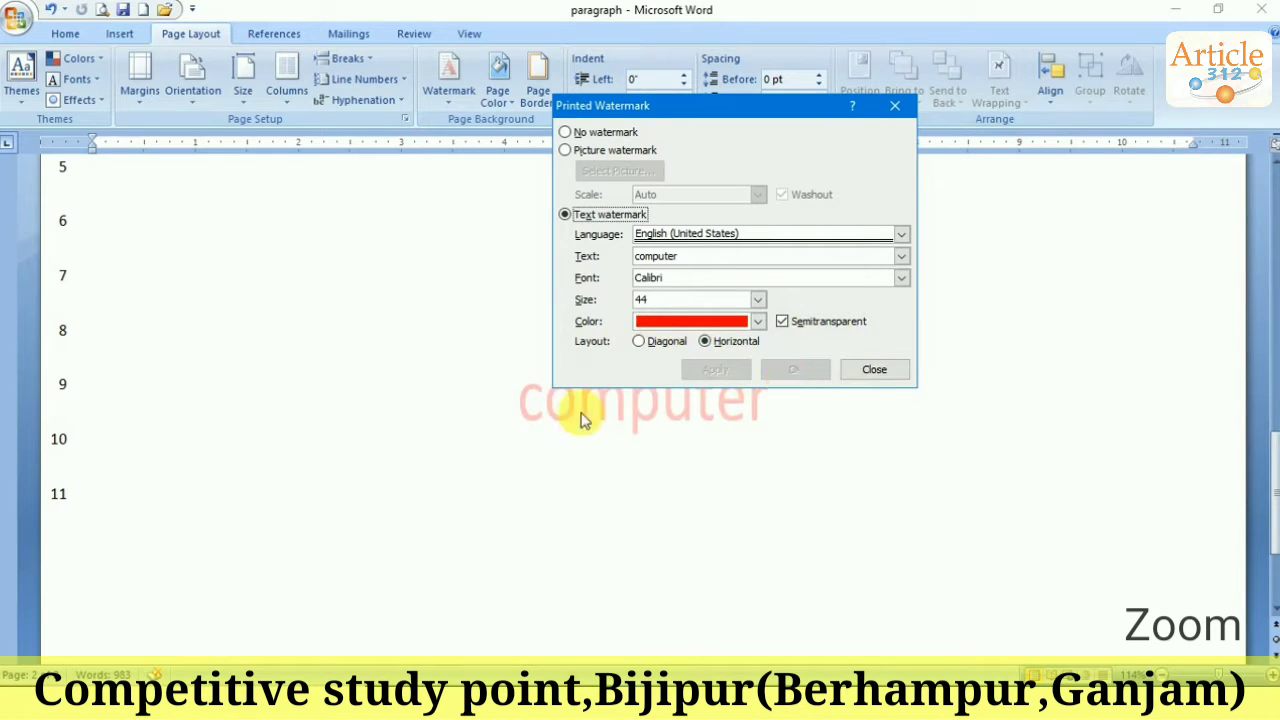
Step: Enlarge the watermark to size 66, apply it, and close the dialog
{"action": "left_click", "coordinate": [757, 299]}
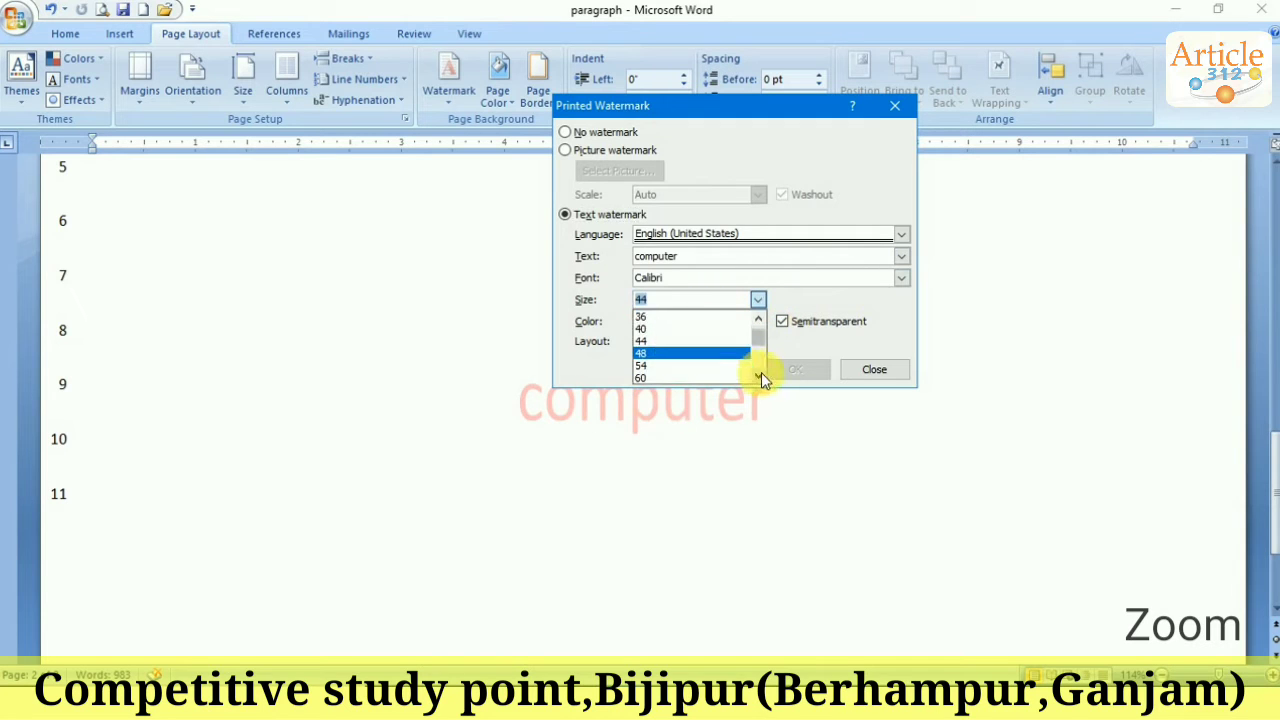
{"action": "scroll", "coordinate": [761, 372], "scroll_direction": "down", "scroll_amount": 3}
{"action": "left_click", "coordinate": [678, 358]}
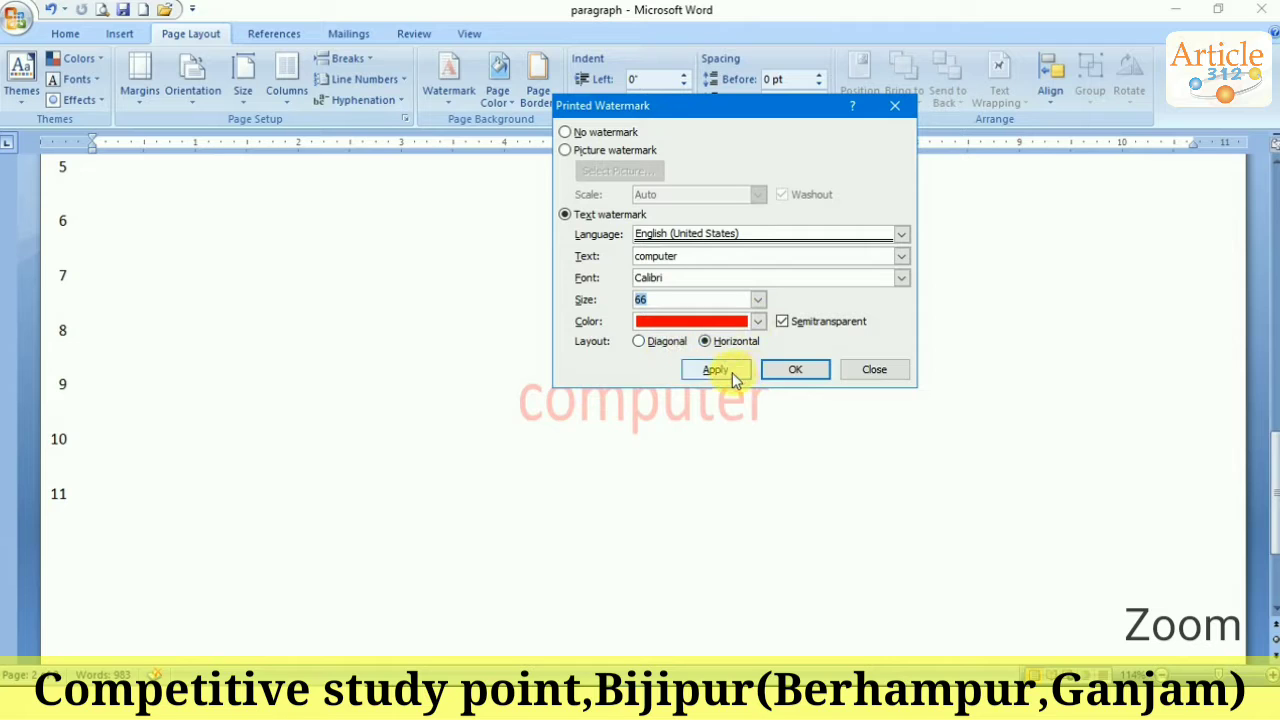
{"action": "left_click", "coordinate": [735, 378]}
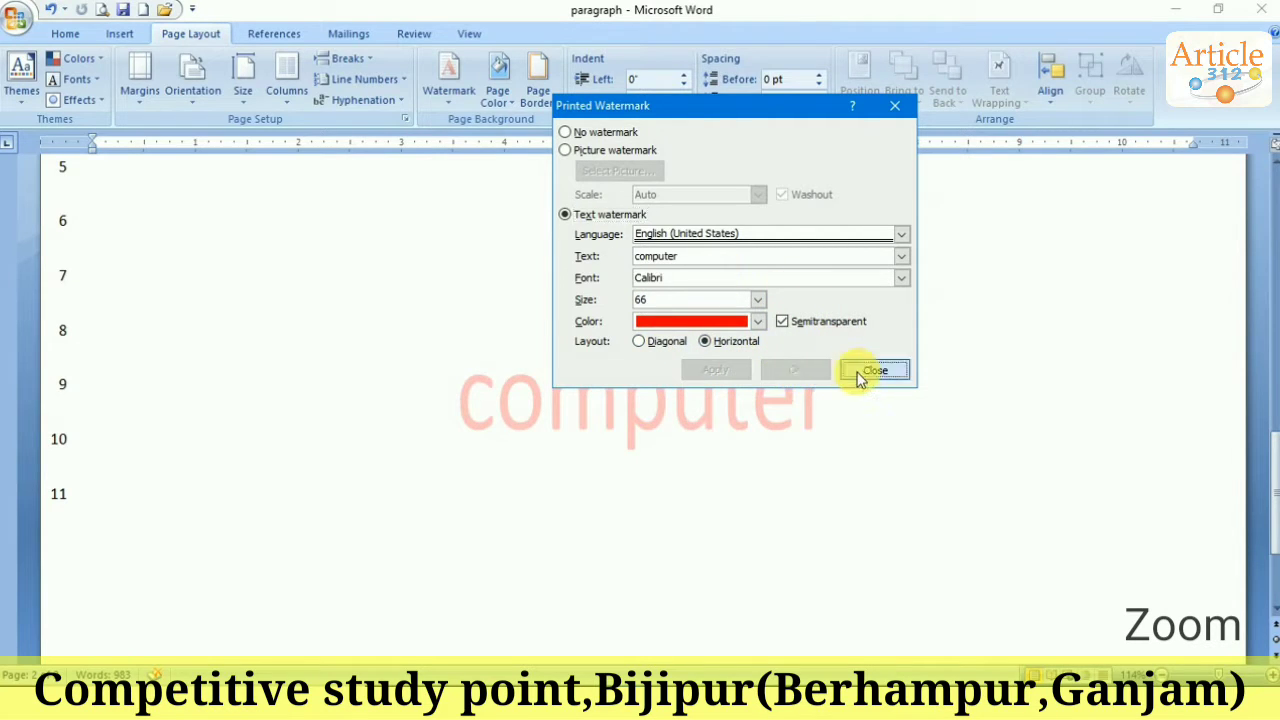
{"action": "left_click", "coordinate": [874, 369]}
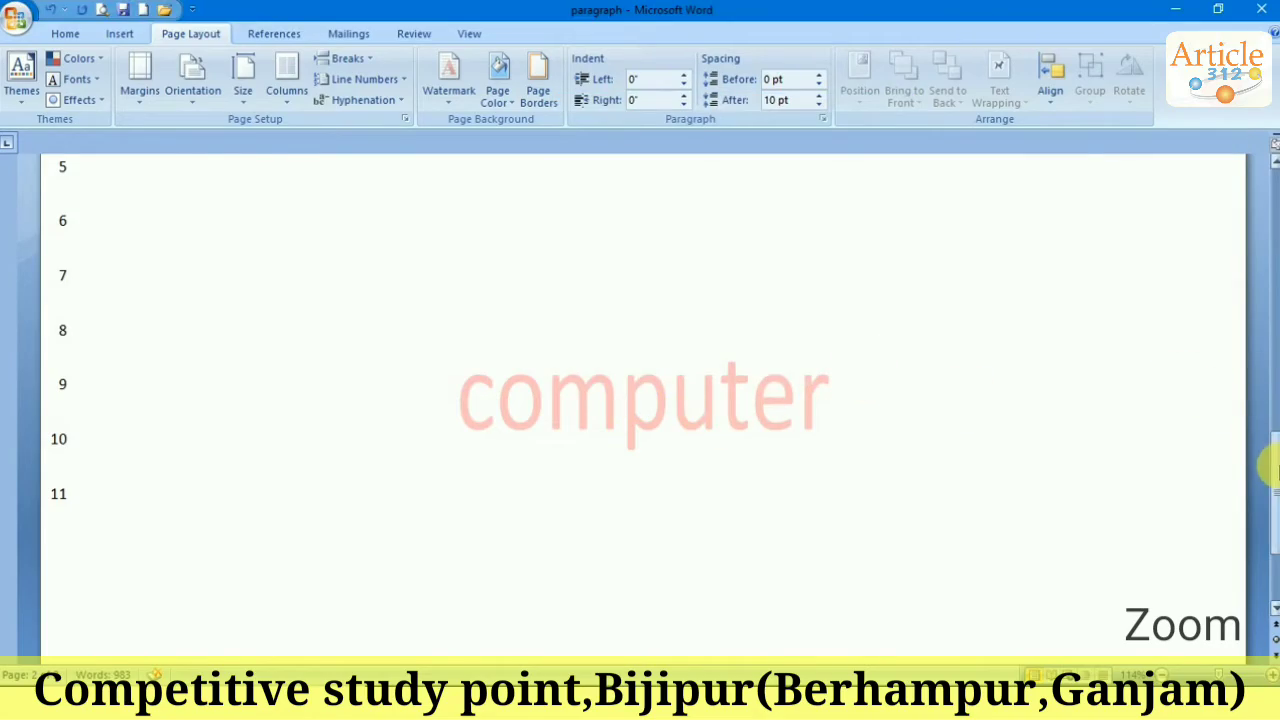
Step: Change the red 'computer' watermark layout to Diagonal in the Printed Watermark dialog
{"action": "left_click_drag", "start_coordinate": [1271, 457], "coordinate": [1272, 322]}
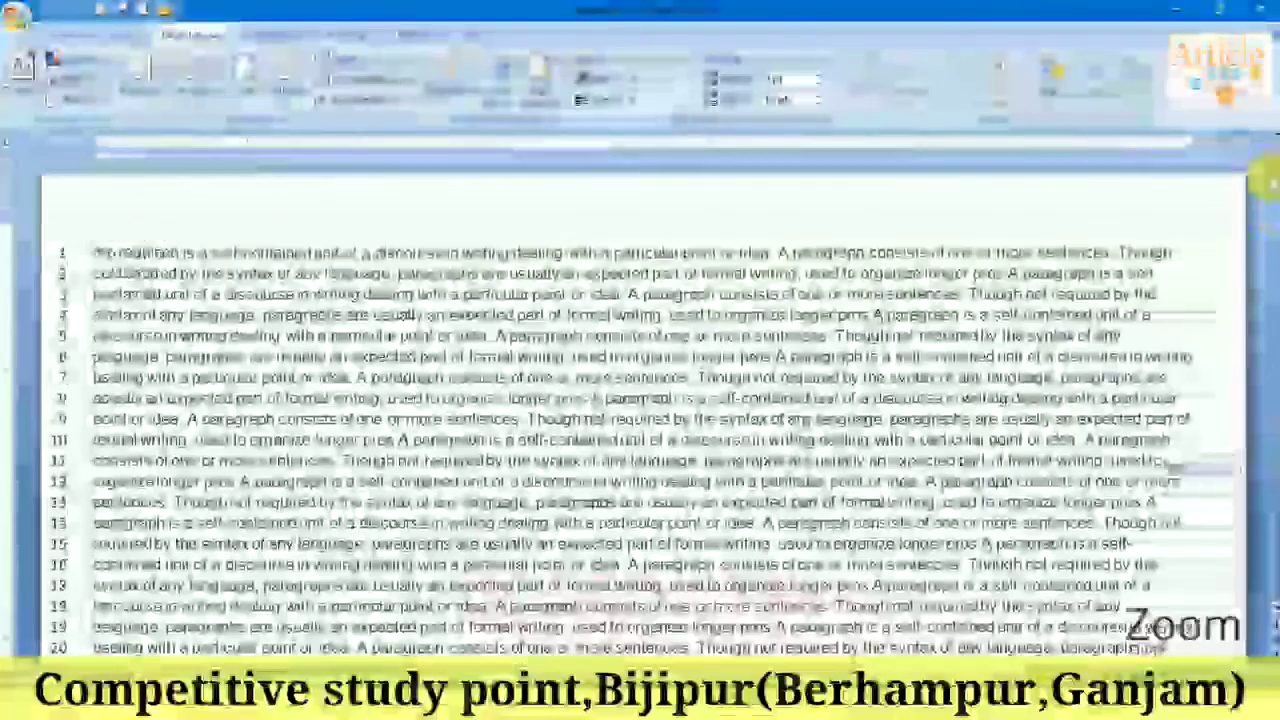
{"action": "scroll", "coordinate": [851, 206], "scroll_direction": "down", "scroll_amount": 2}
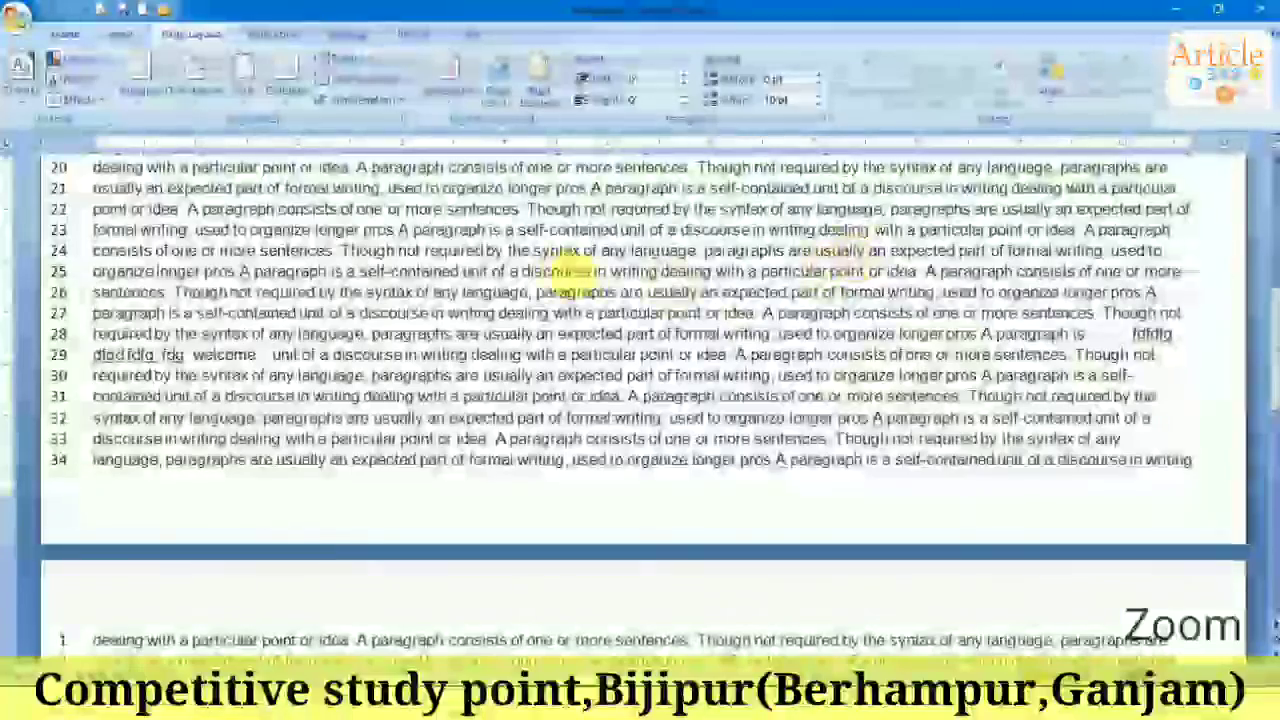
{"action": "left_click", "coordinate": [449, 90]}
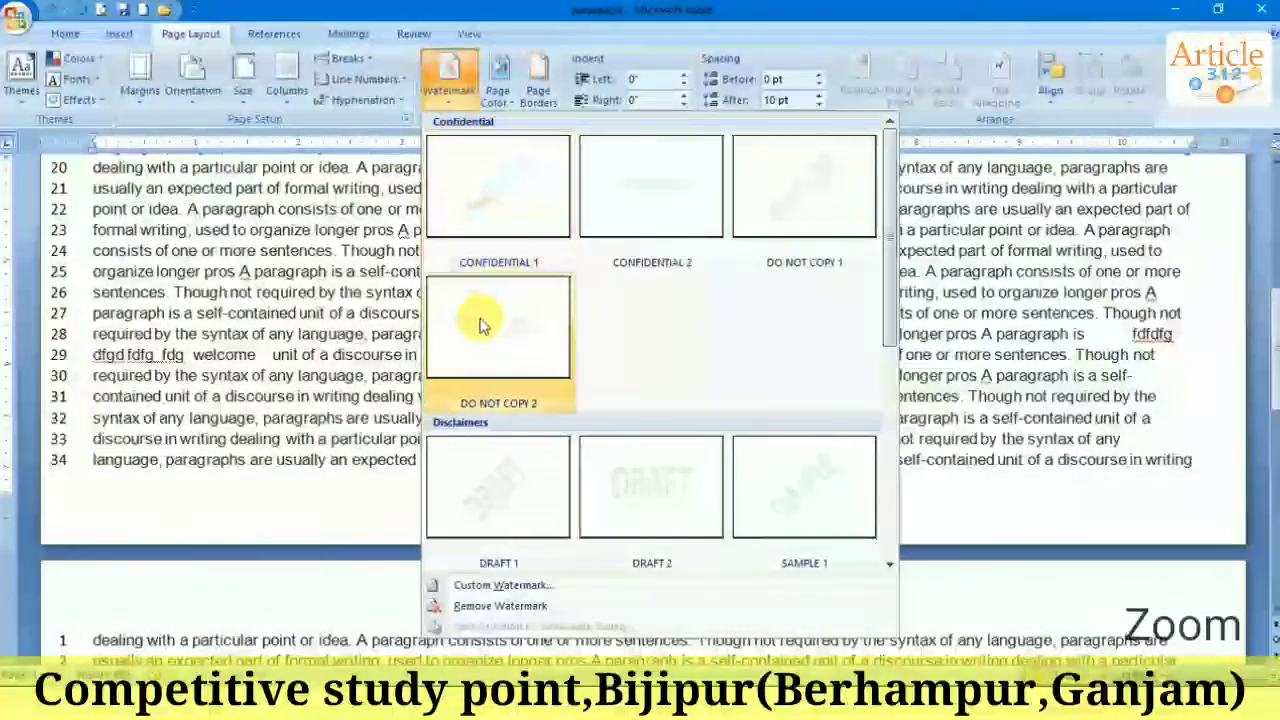
{"action": "left_click", "coordinate": [465, 585]}
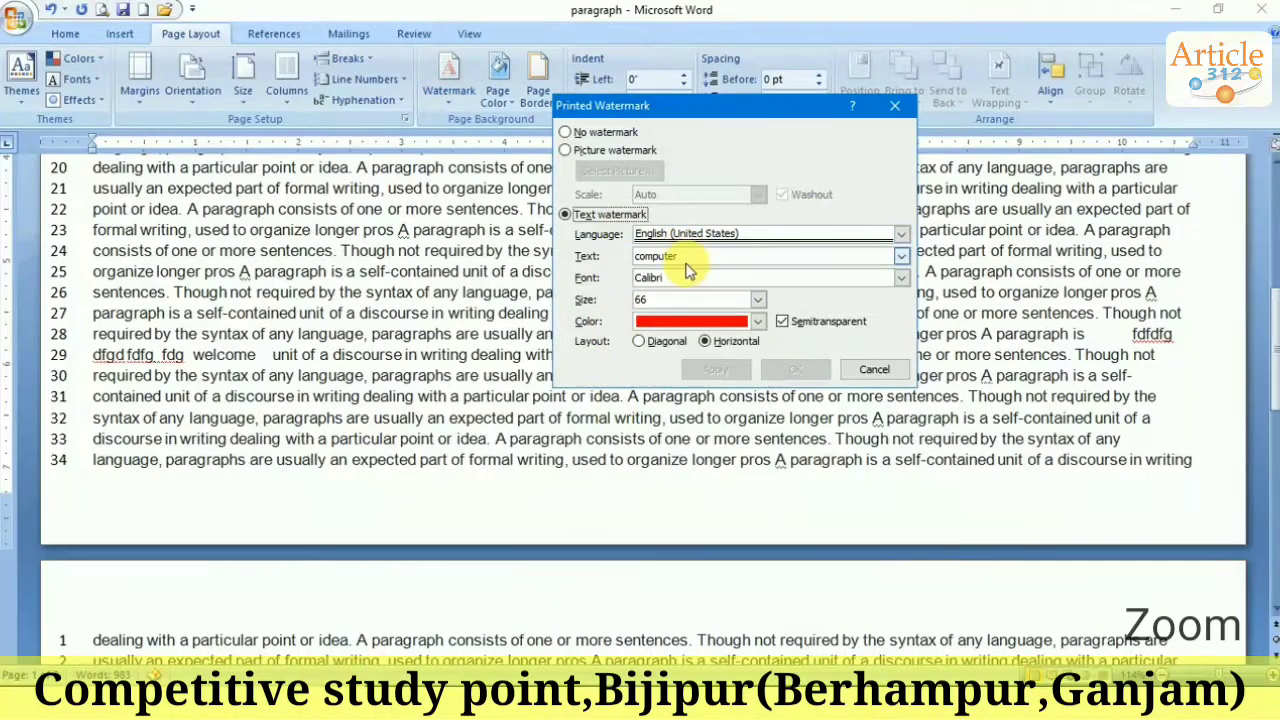
{"action": "left_click", "coordinate": [680, 342]}
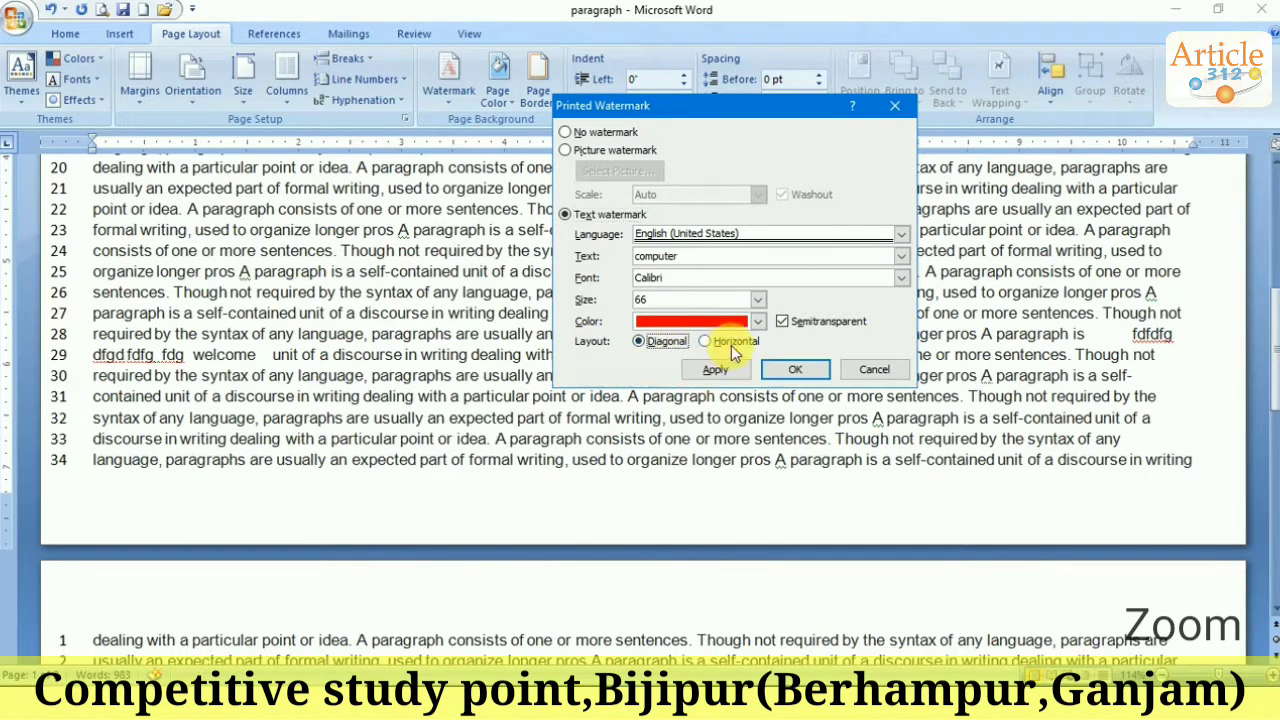
{"action": "left_click", "coordinate": [725, 369]}
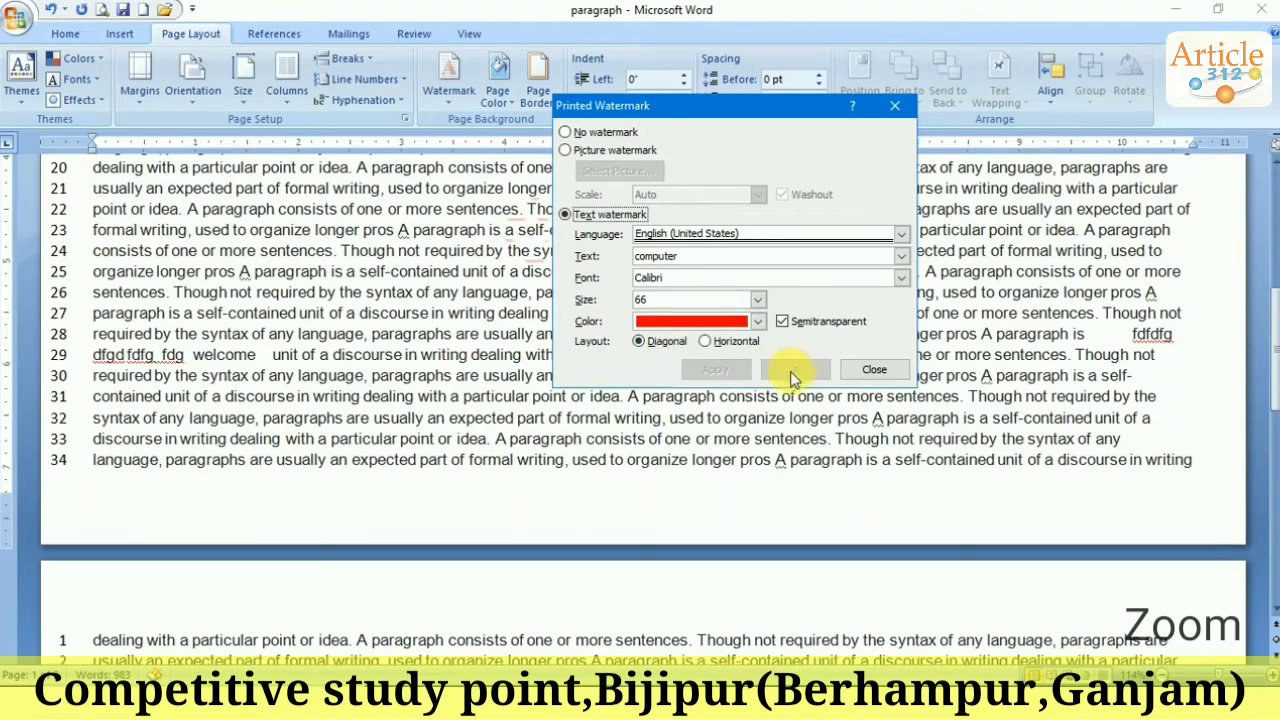
{"action": "left_click", "coordinate": [857, 369]}
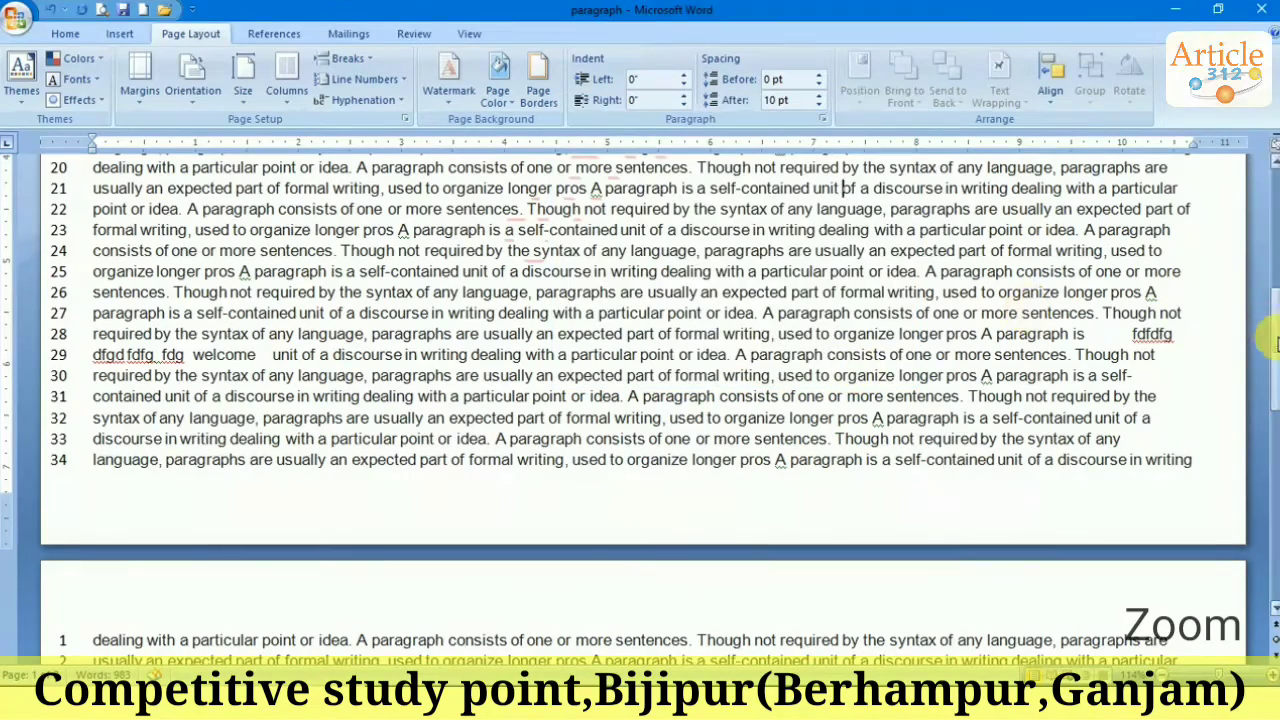
{"action": "left_click_drag", "start_coordinate": [1274, 340], "coordinate": [1274, 318]}
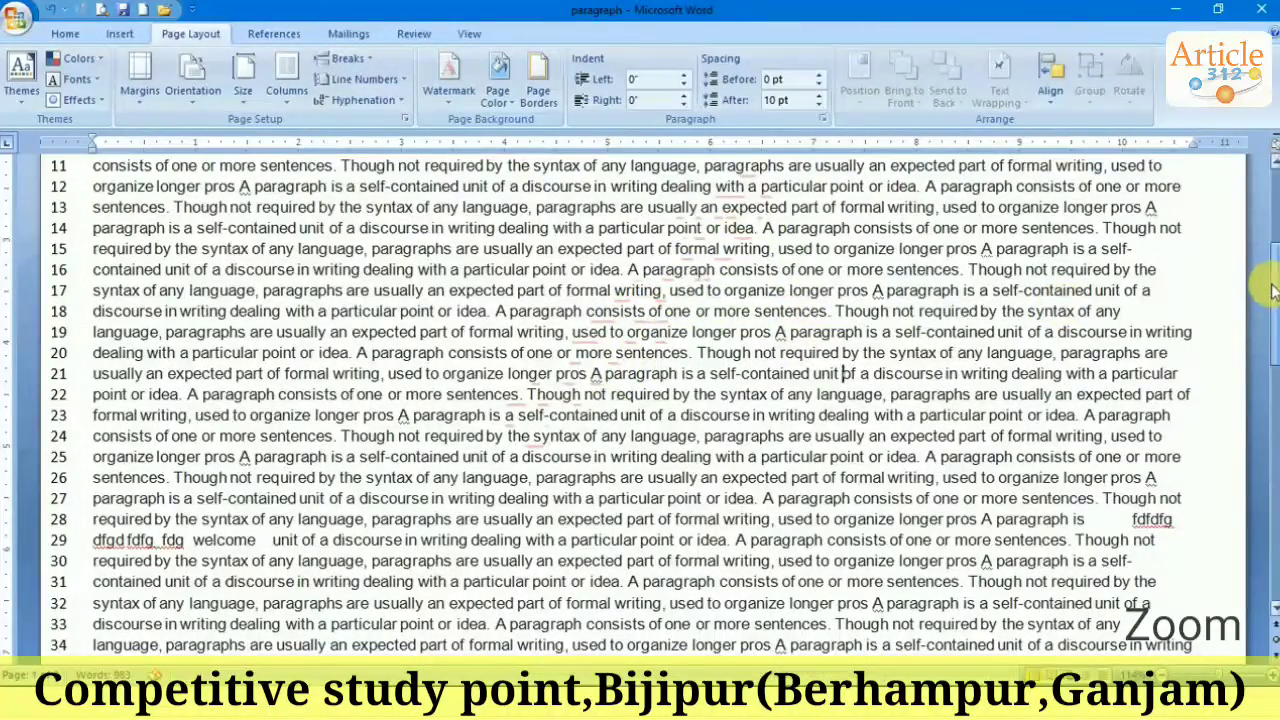
{"action": "mouse_move", "coordinate": [1274, 290]}
{"action": "left_mouse_down"}
{"action": "mouse_move", "coordinate": [1274, 330]}
{"action": "mouse_move", "coordinate": [1274, 300]}
{"action": "left_mouse_up"}
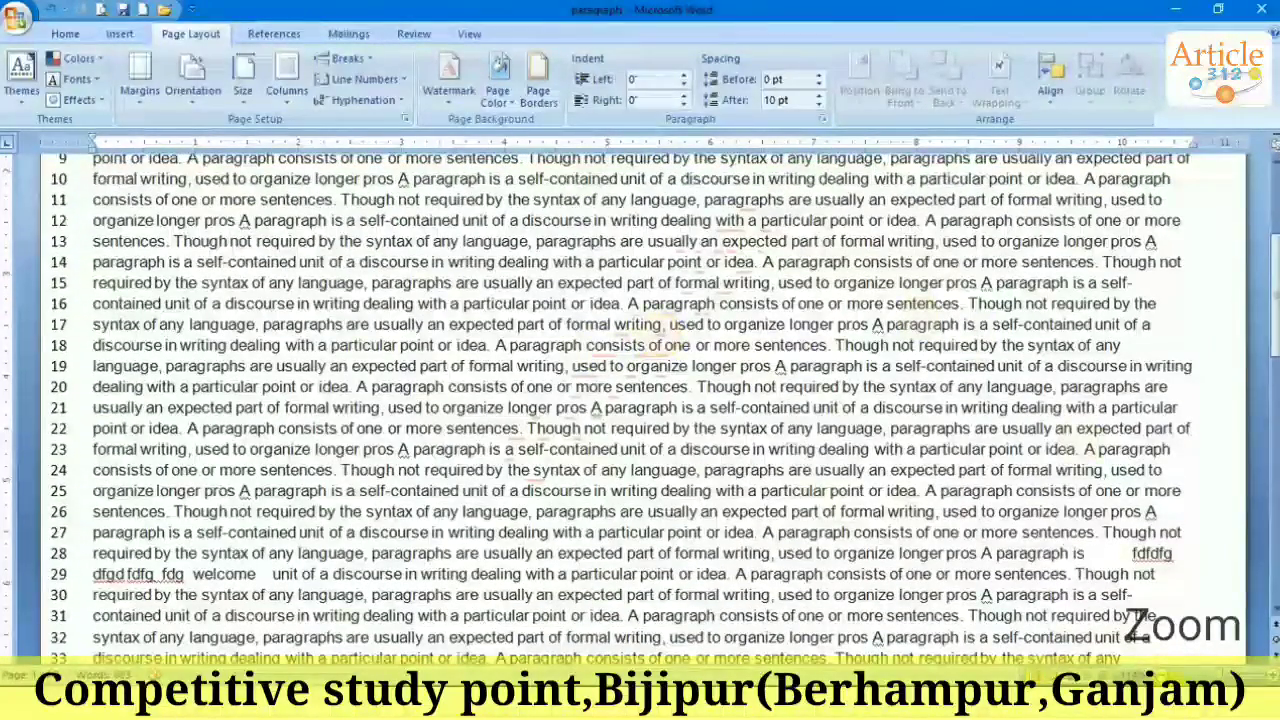
{"action": "left_click", "coordinate": [1228, 670]}
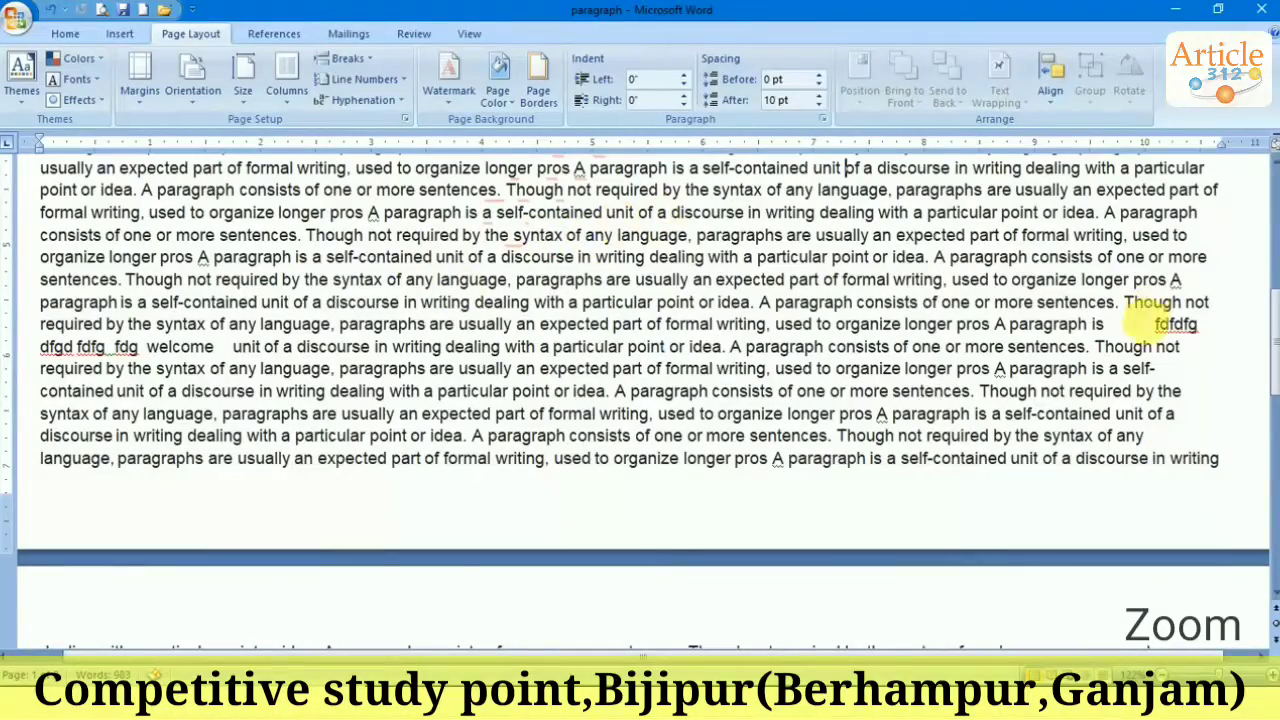
{"action": "mouse_move", "coordinate": [1274, 345]}
{"action": "left_mouse_down"}
{"action": "mouse_move", "coordinate": [1266, 250]}
{"action": "mouse_move", "coordinate": [1263, 272]}
{"action": "left_mouse_up"}
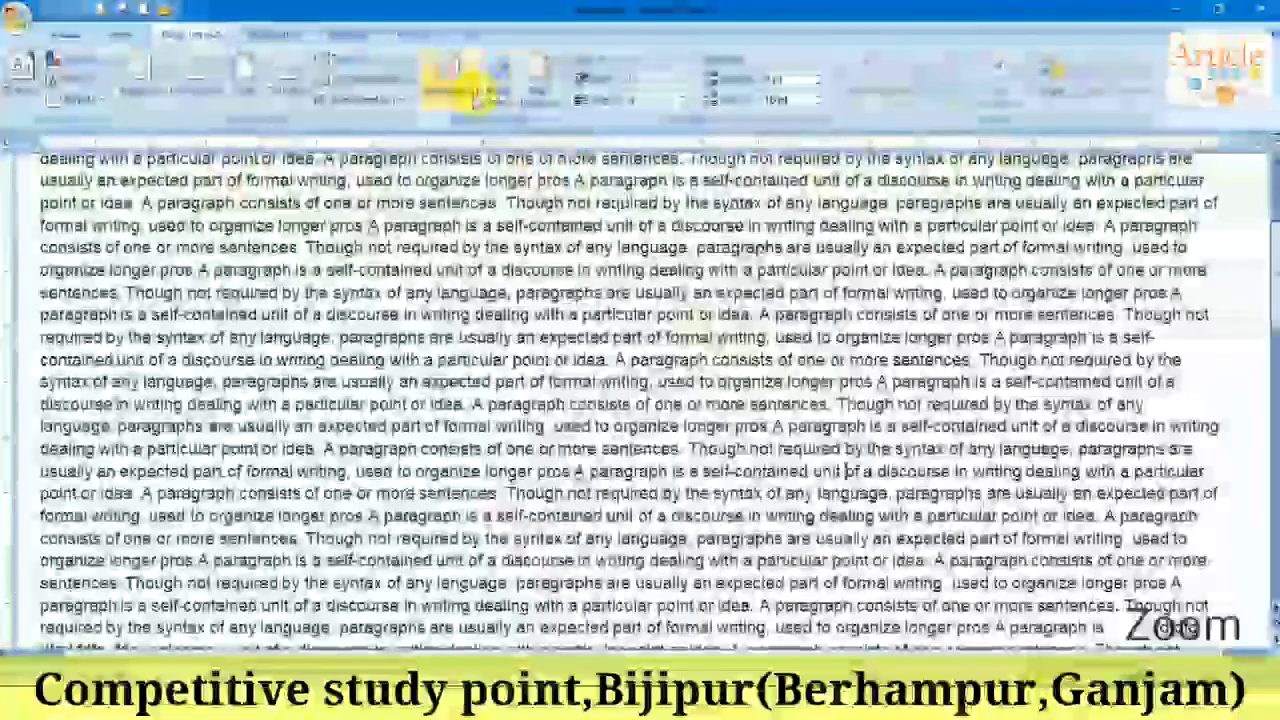
Step: Try the DO NOT COPY 1 watermark, then remove the watermark entirely
{"action": "left_click", "coordinate": [462, 90]}
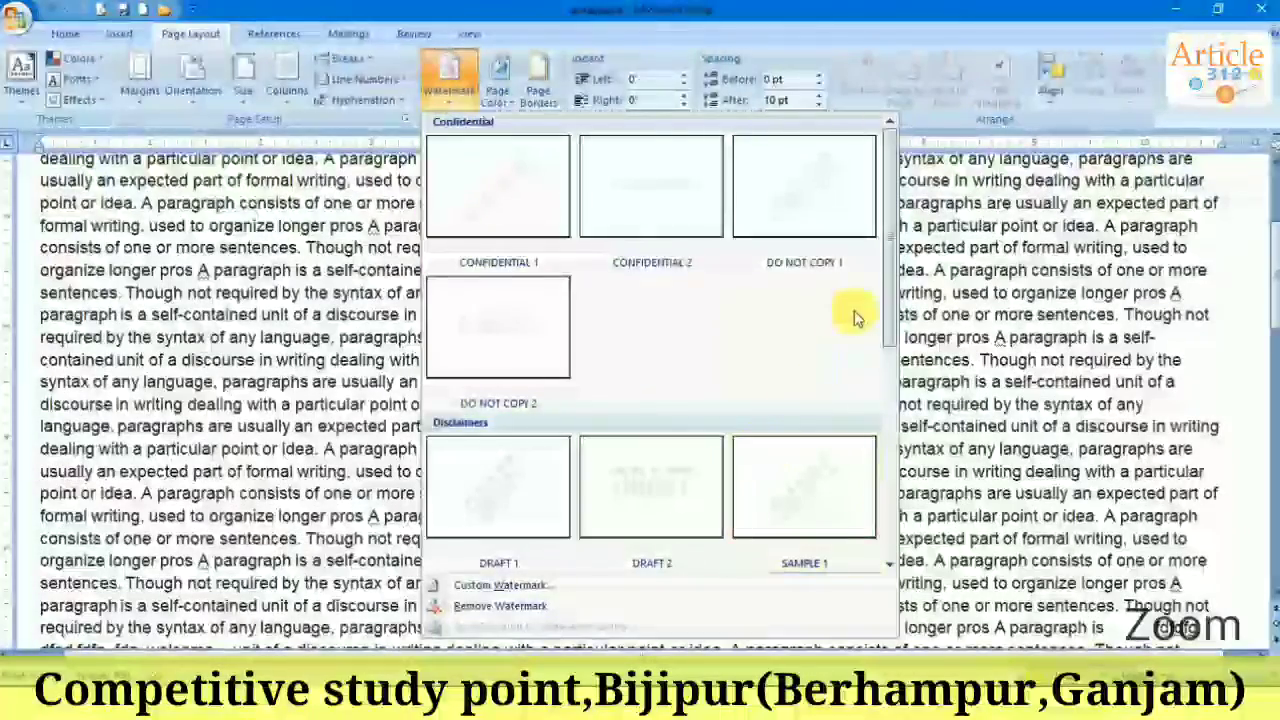
{"action": "left_click", "coordinate": [794, 200]}
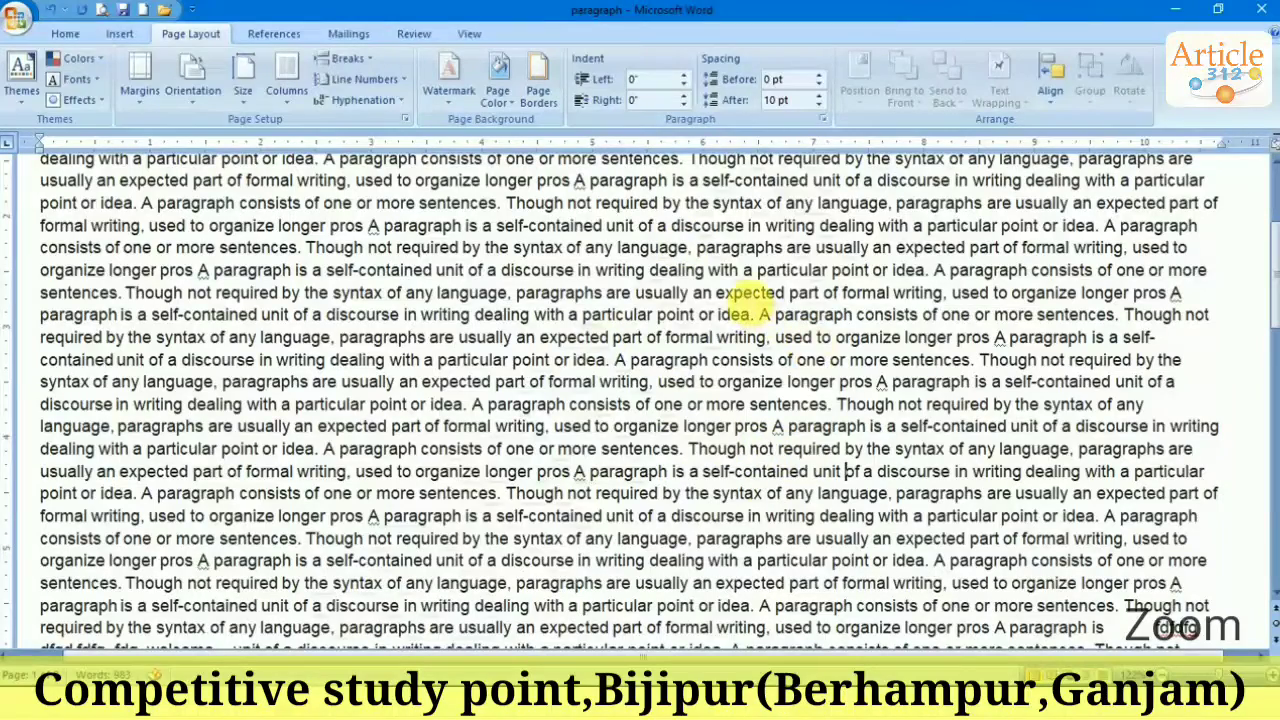
{"action": "left_click", "coordinate": [455, 105]}
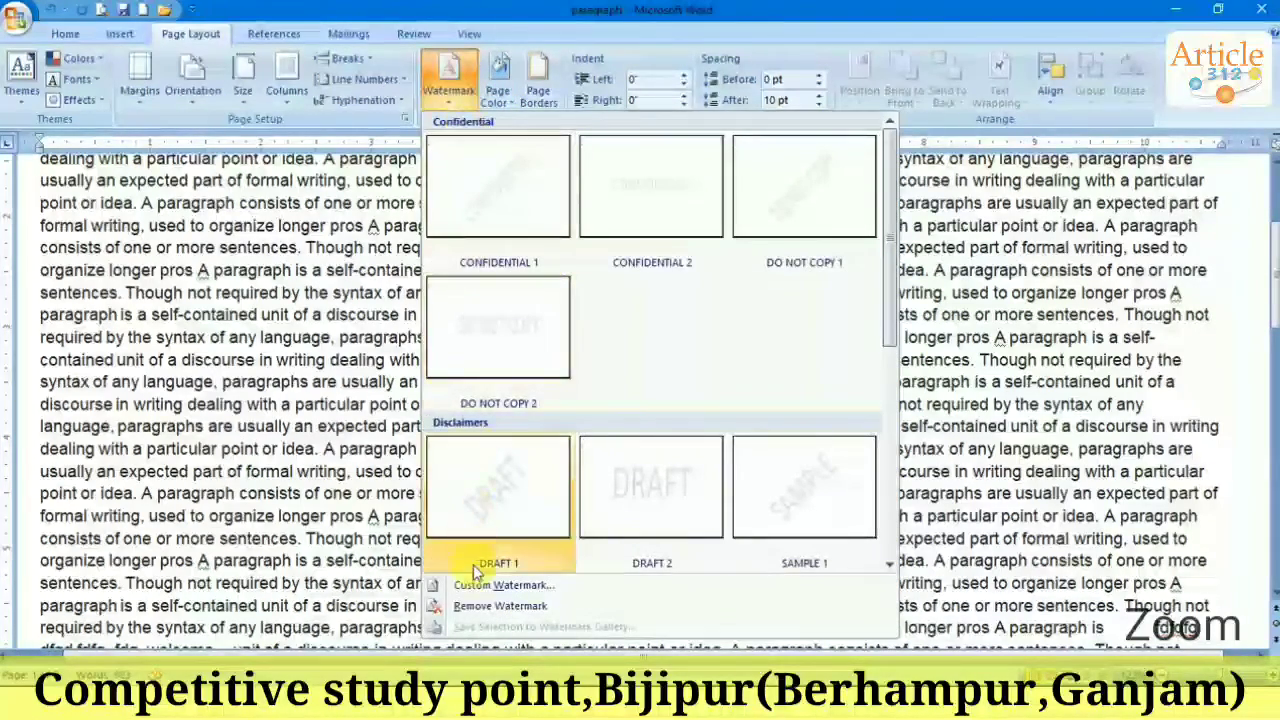
{"action": "left_click", "coordinate": [478, 608]}
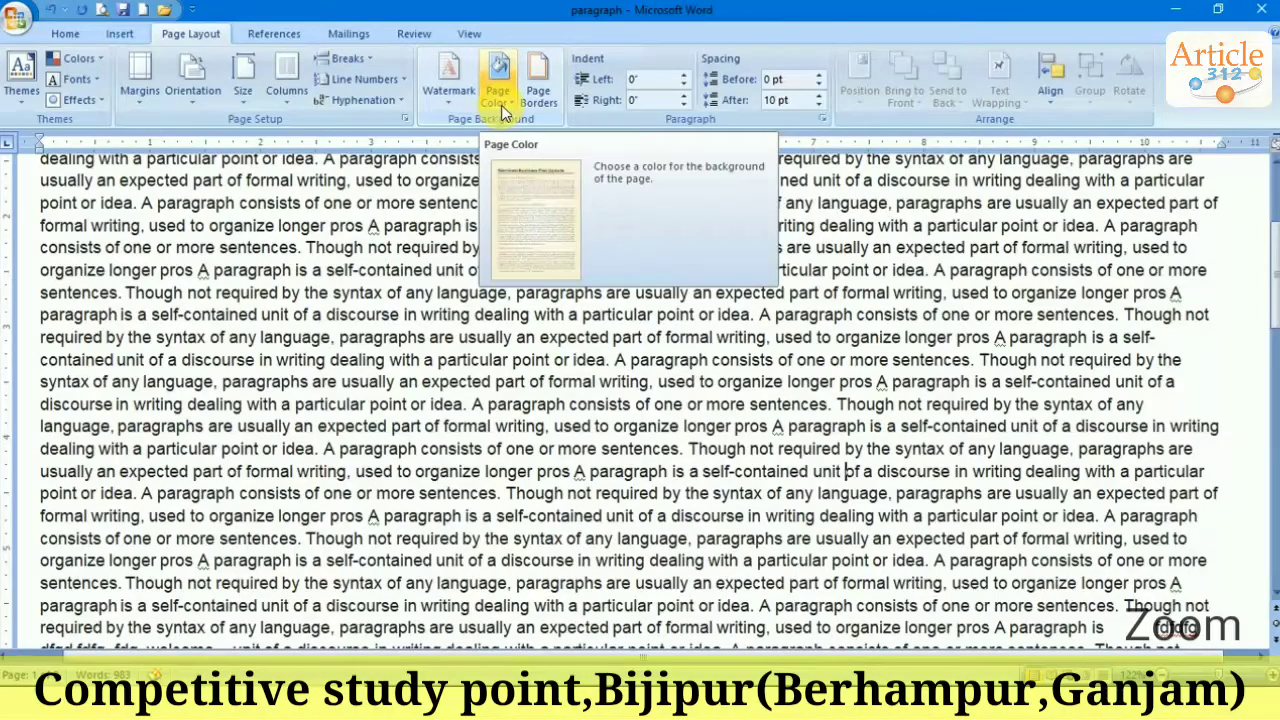
Step: Fill the page background with light green and type the line 'XCZXVCCZXVXCZV'
{"action": "left_click", "coordinate": [500, 110]}
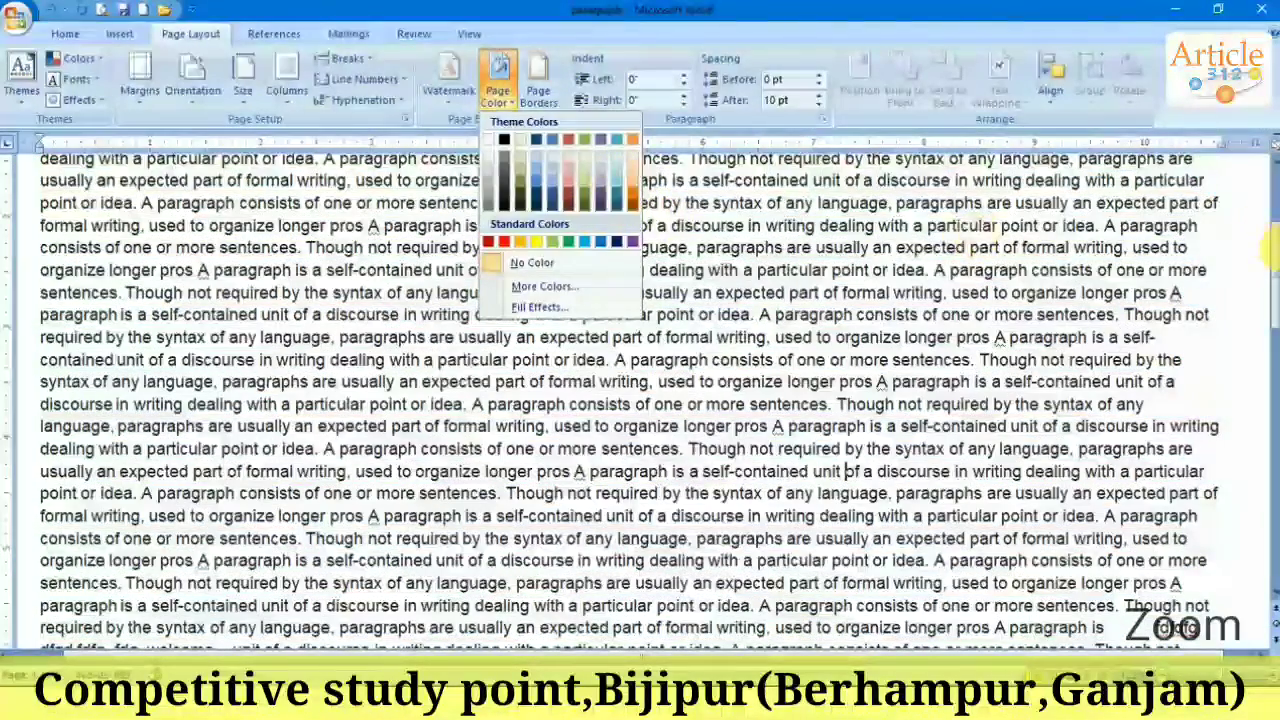
{"action": "left_click_drag", "start_coordinate": [1270, 250], "coordinate": [1270, 430]}
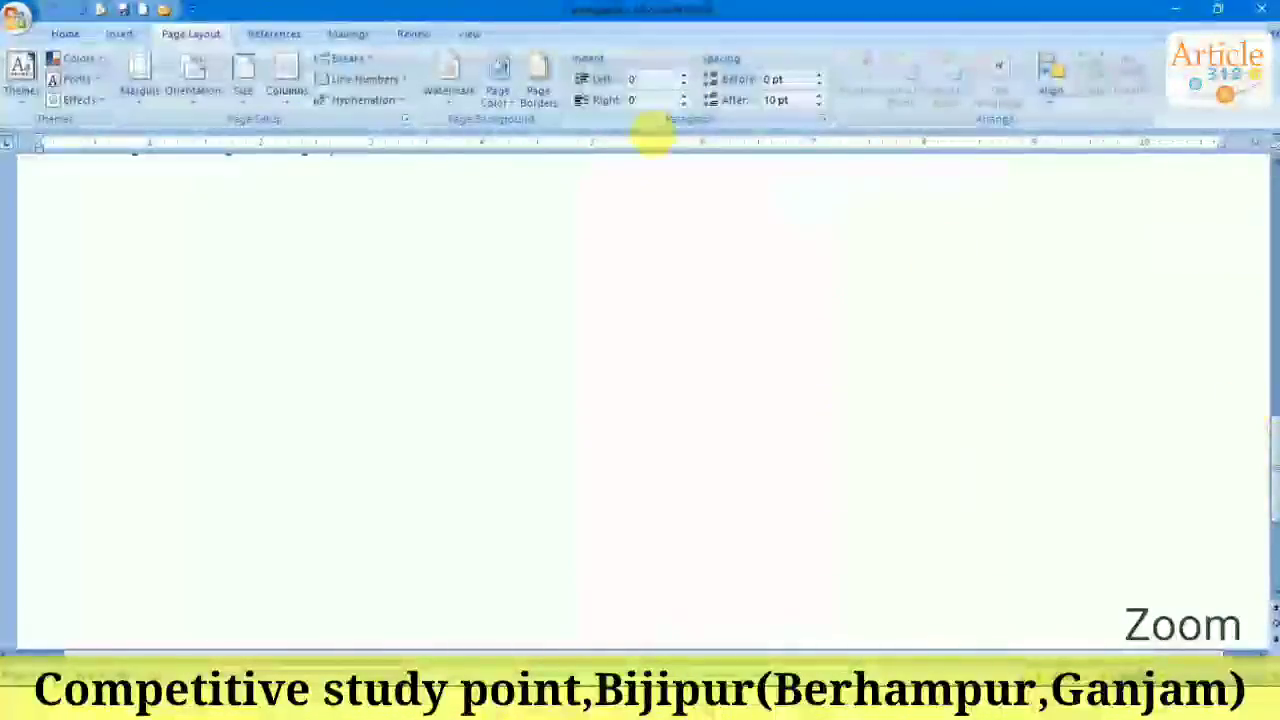
{"action": "left_click", "coordinate": [503, 100]}
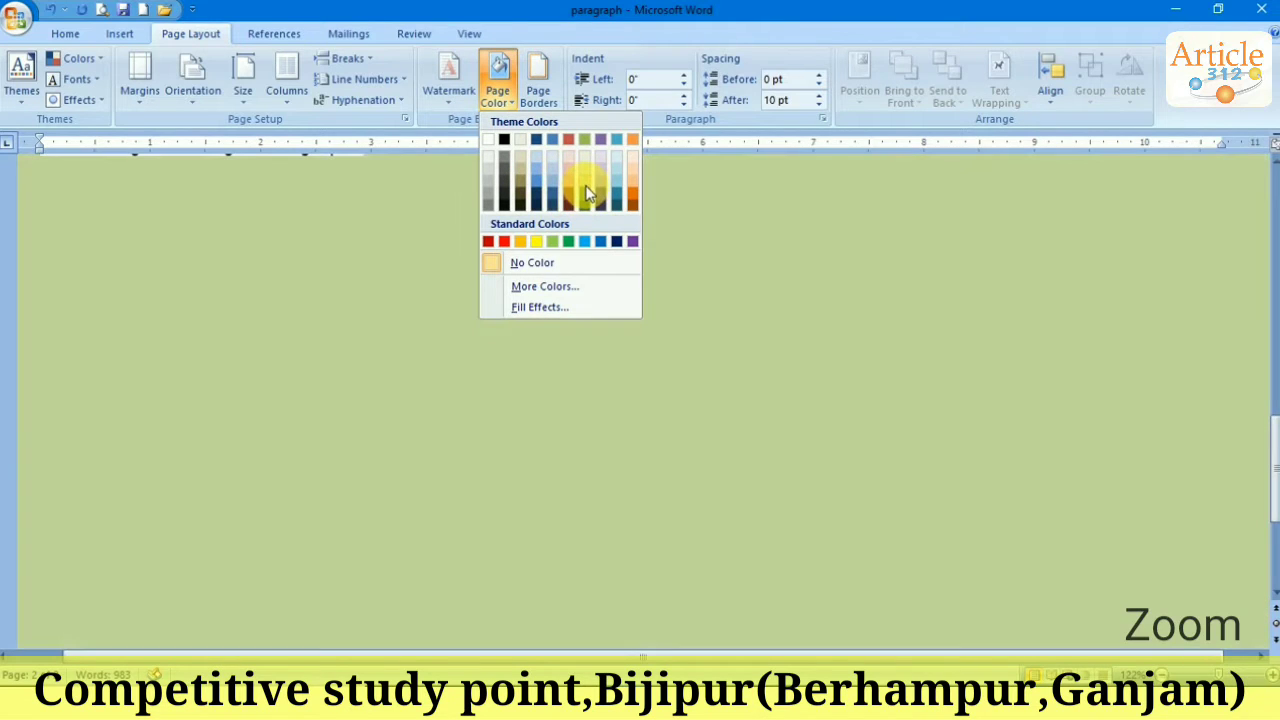
{"action": "left_click", "coordinate": [585, 185]}
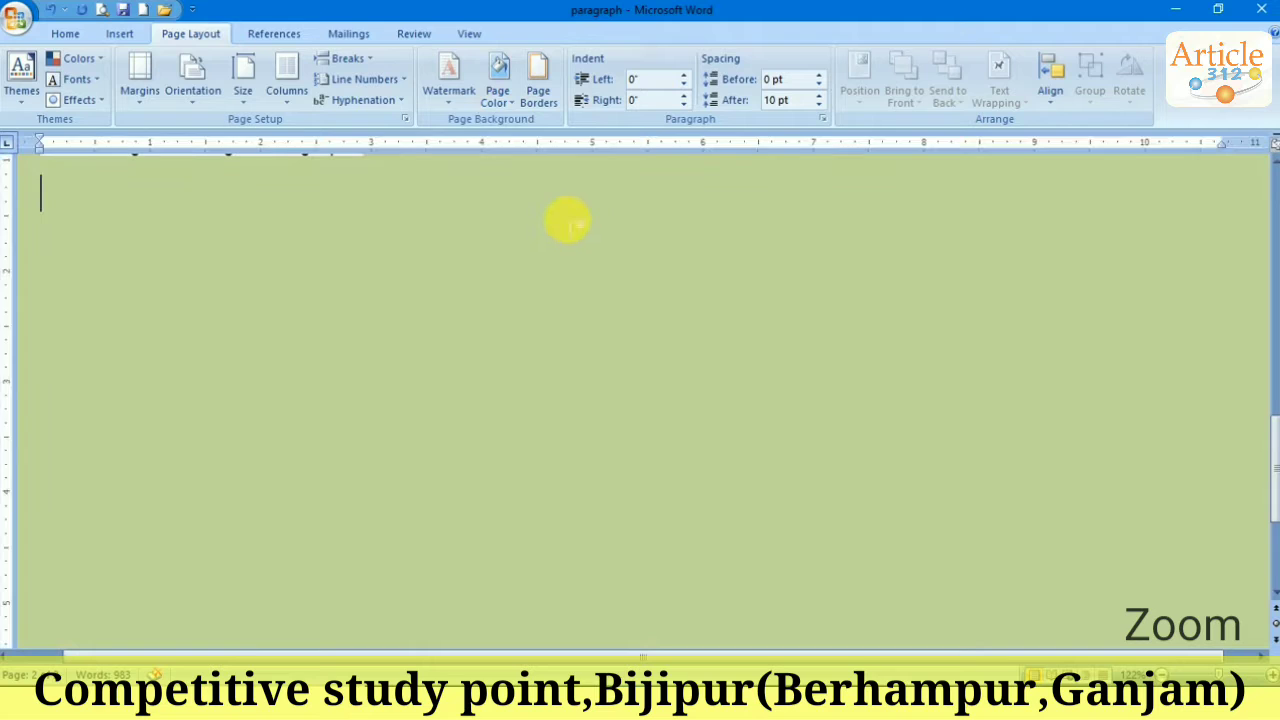
{"action": "type", "text": "ZXCZXVCCZXVXCZV"}
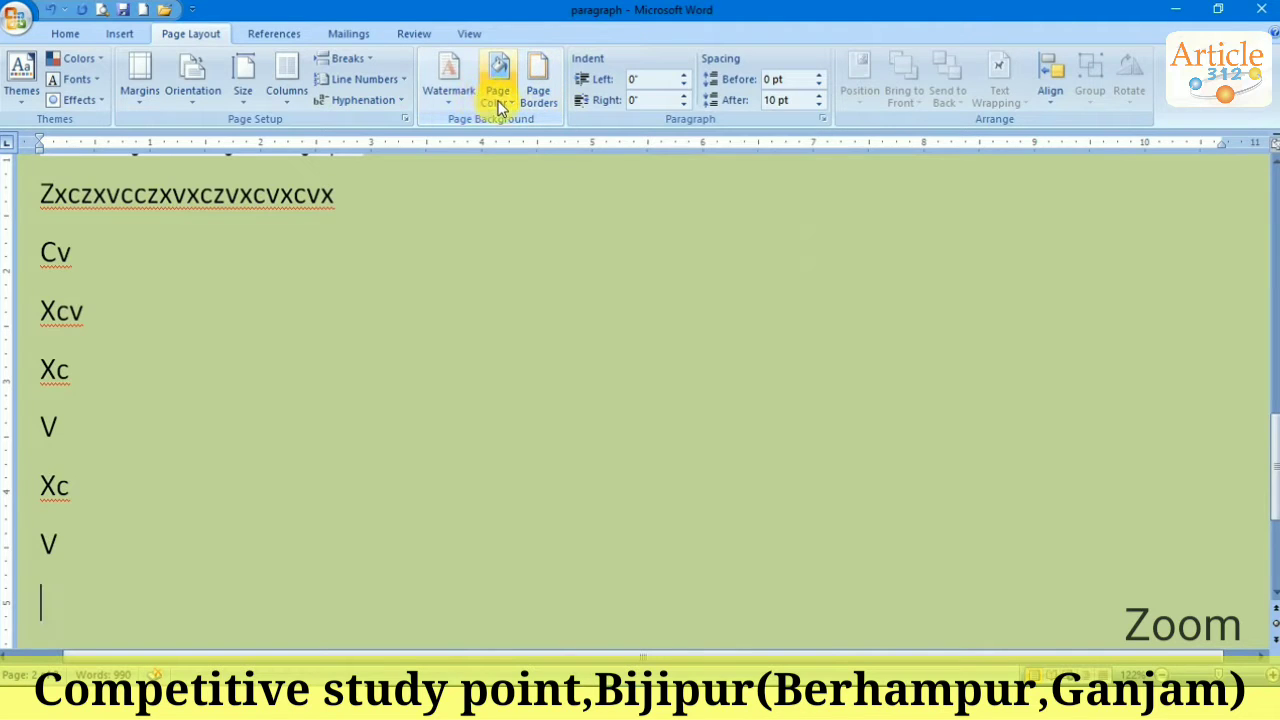
Step: Reset the page colour to No Color, restoring the white background
{"action": "left_click", "coordinate": [500, 107]}
{"action": "left_click", "coordinate": [535, 262]}
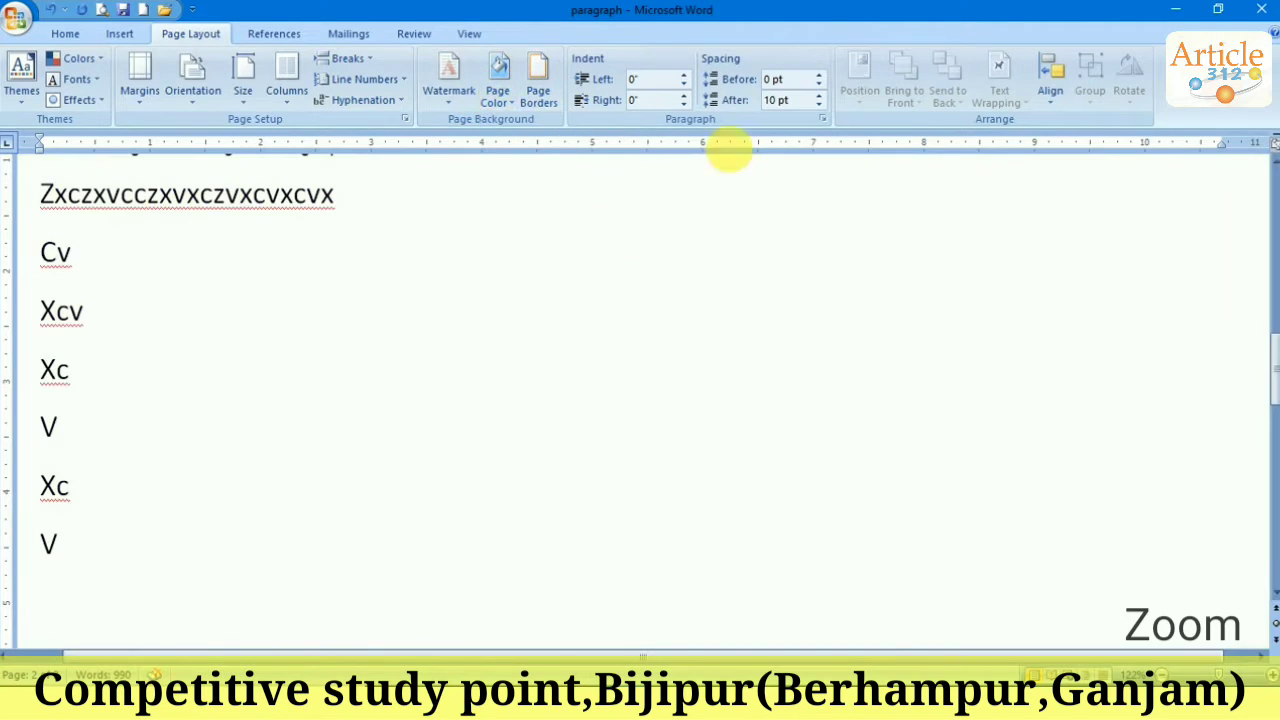
{"action": "left_click", "coordinate": [1205, 672]}
Step: Switch the pages to portrait orientation with Normal 1-inch margins
{"action": "left_click", "coordinate": [192, 101]}
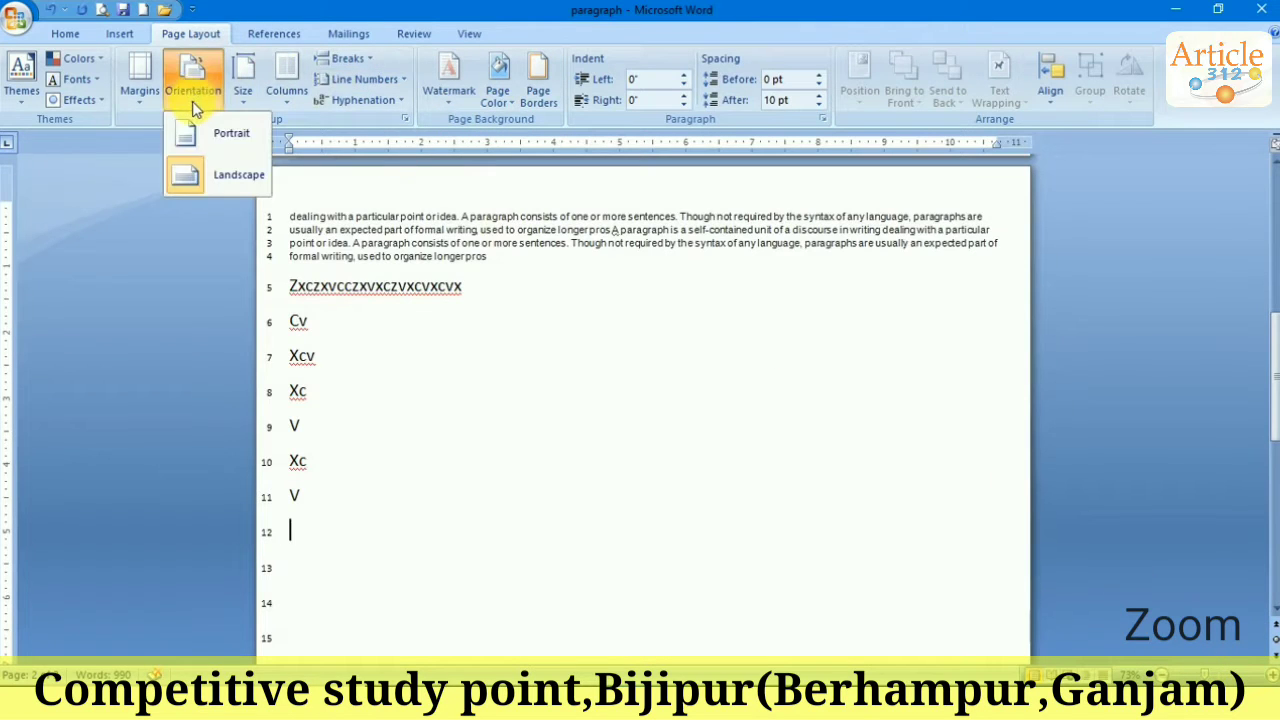
{"action": "left_click", "coordinate": [210, 134]}
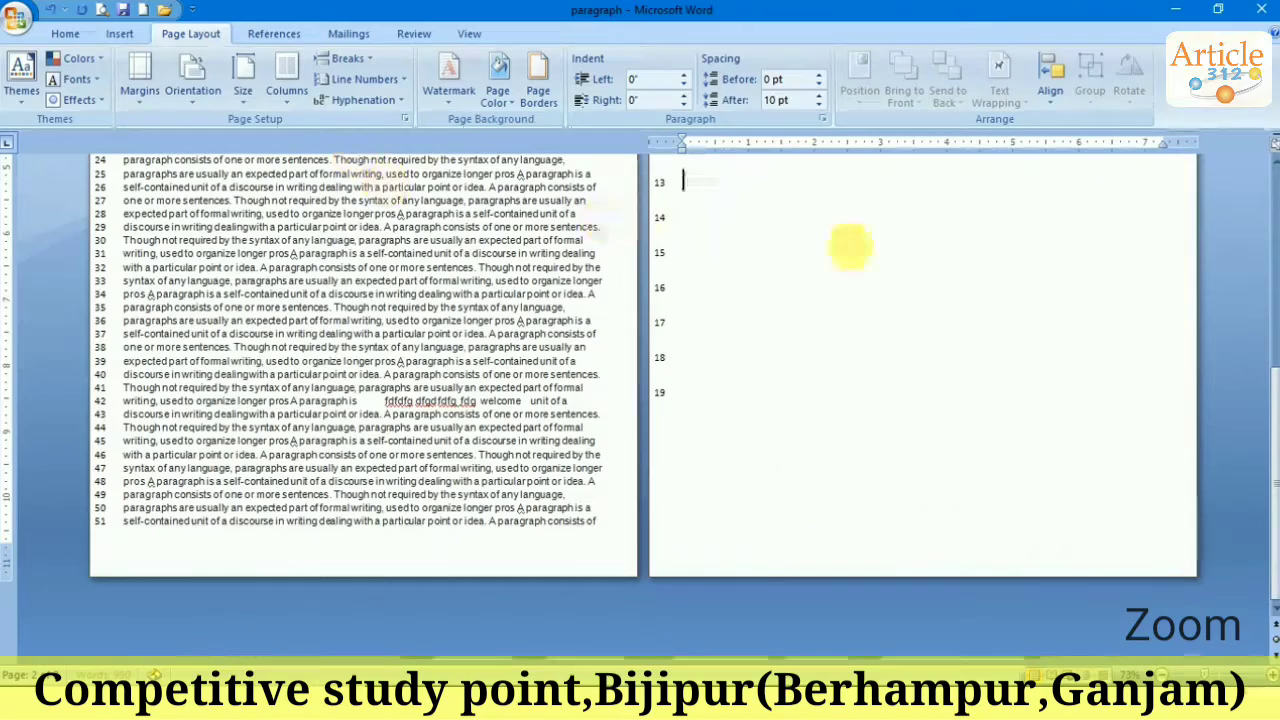
{"action": "left_click", "coordinate": [140, 80]}
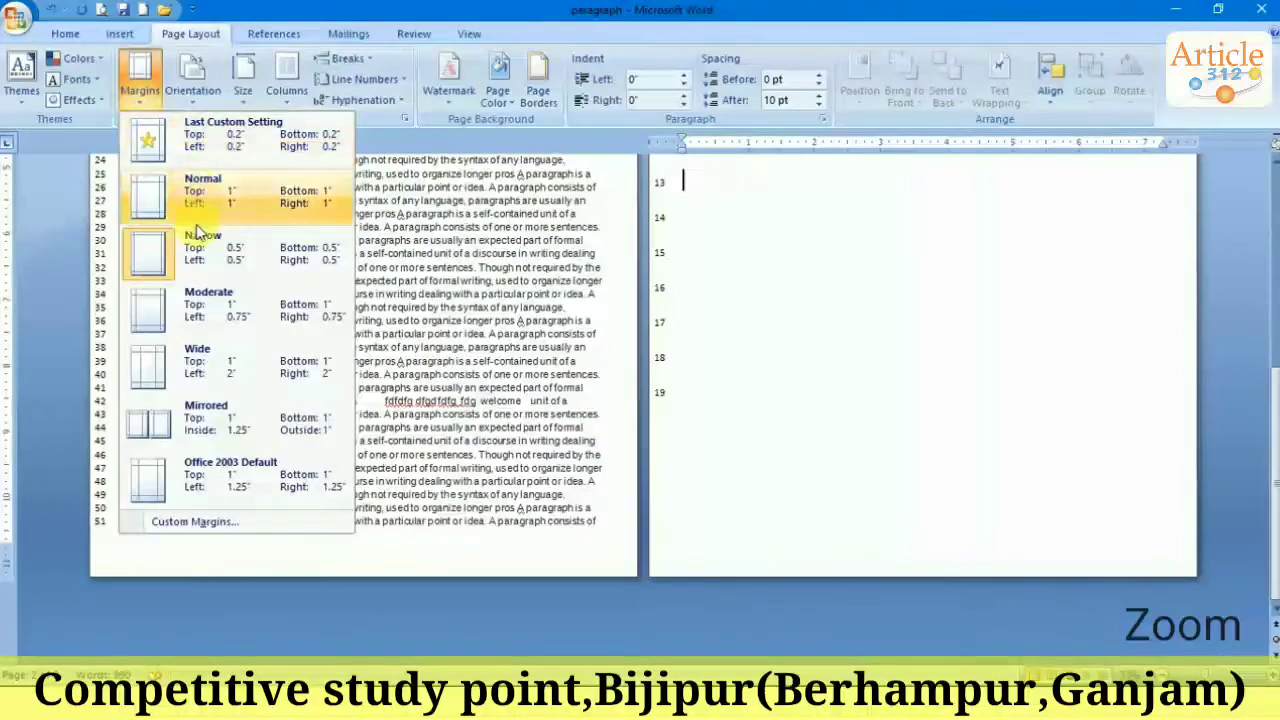
{"action": "left_click", "coordinate": [200, 190]}
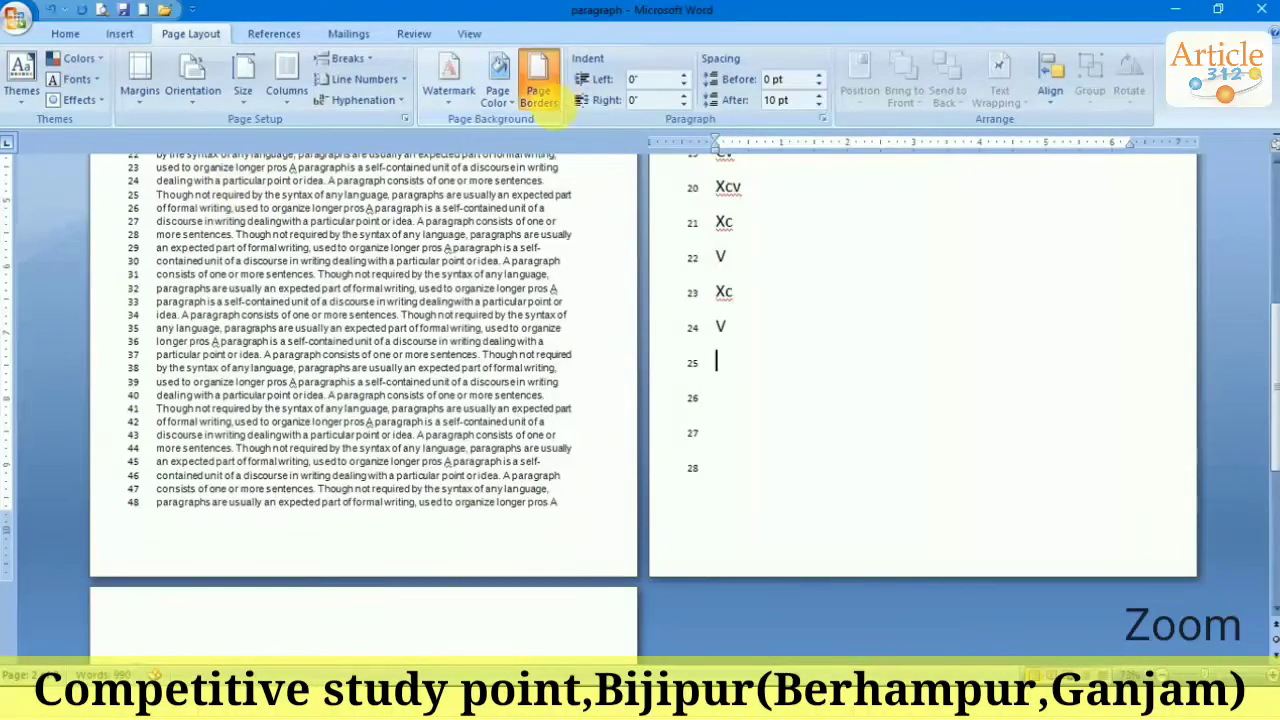
{"action": "left_click", "coordinate": [555, 108]}
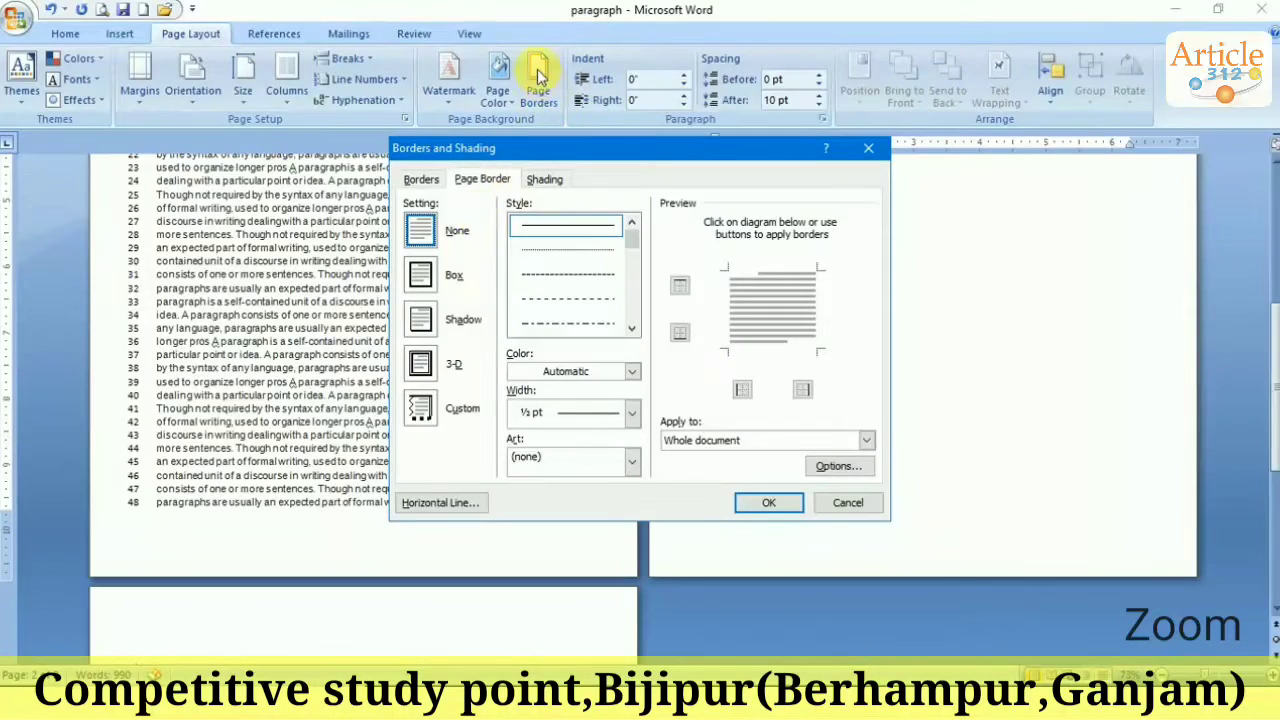
Step: Frame every page with a red, 3 pt thick dashed box border
{"action": "left_click", "coordinate": [421, 273]}
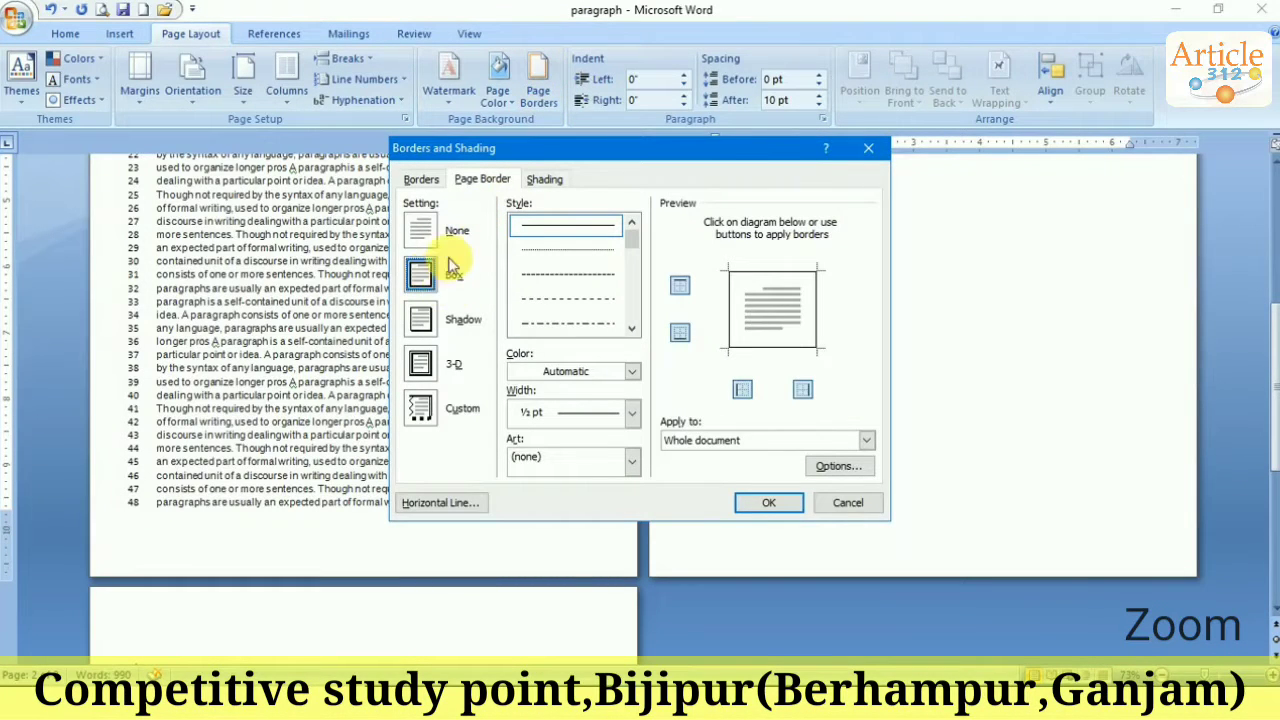
{"action": "left_click", "coordinate": [550, 251]}
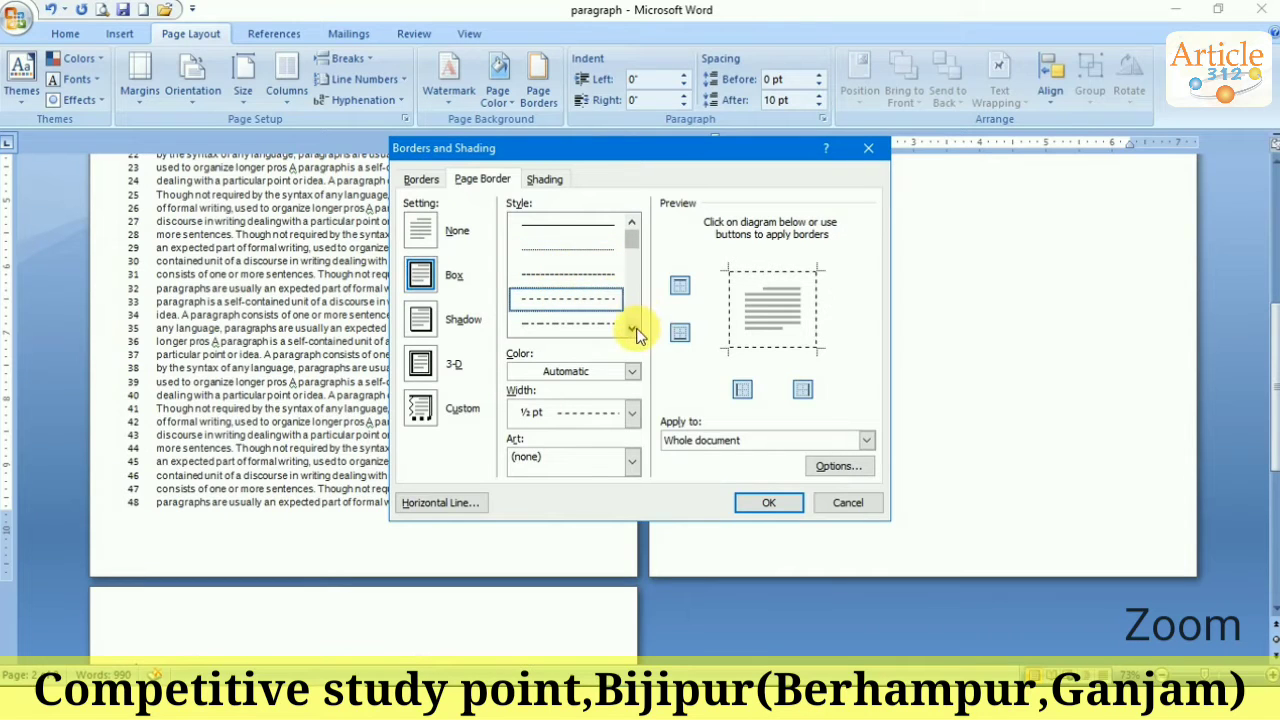
{"action": "left_click", "coordinate": [632, 328]}
{"action": "left_click", "coordinate": [632, 328]}
{"action": "left_click", "coordinate": [583, 276]}
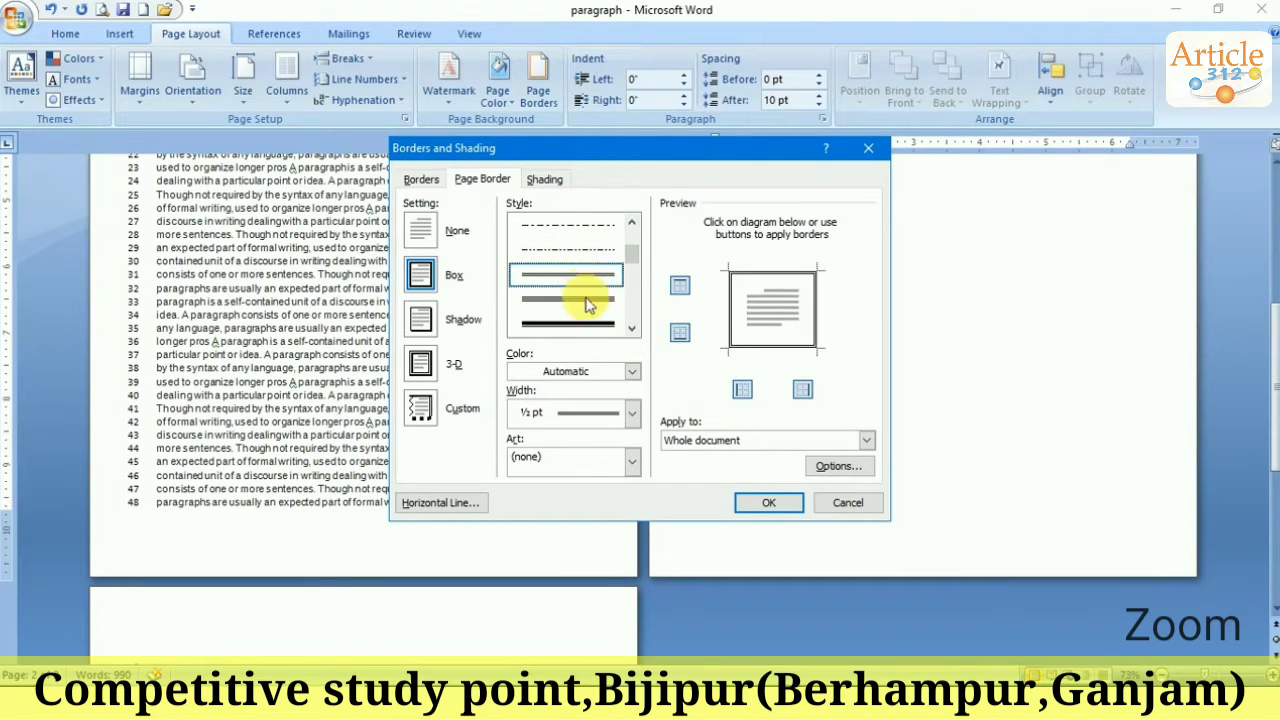
{"action": "left_click", "coordinate": [588, 300]}
{"action": "left_click", "coordinate": [632, 330]}
{"action": "left_click", "coordinate": [632, 330]}
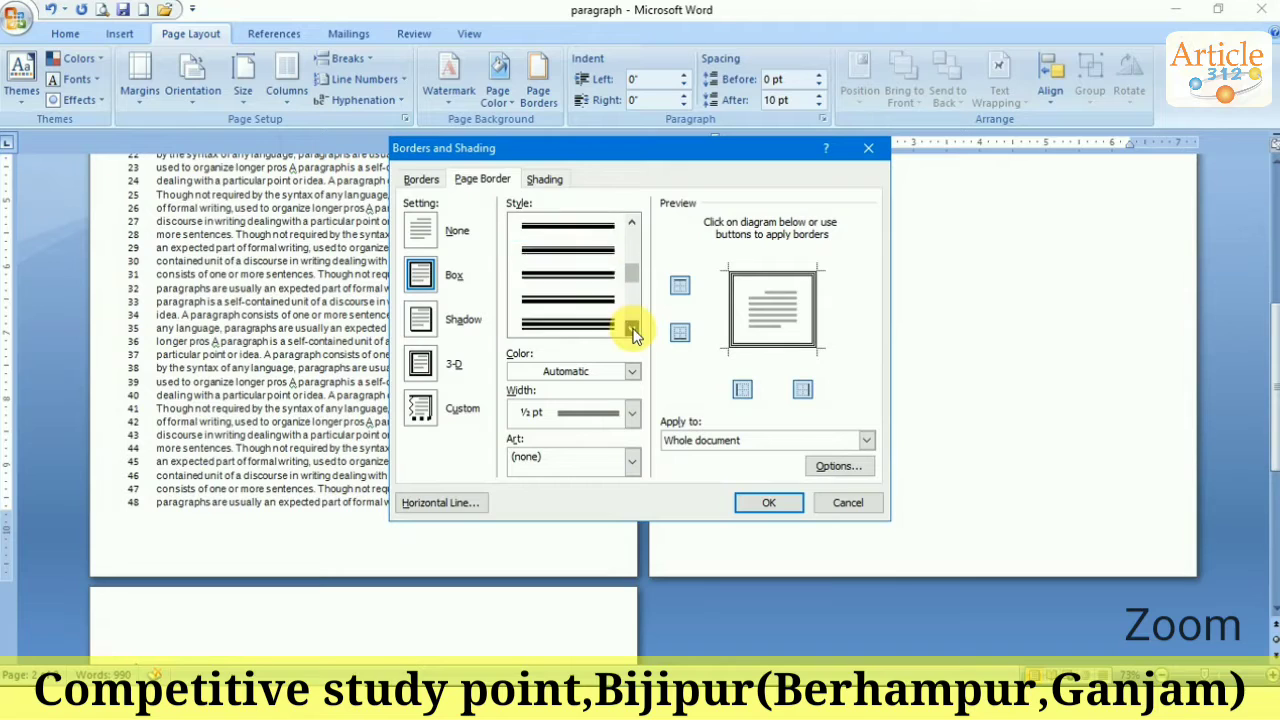
{"action": "left_click", "coordinate": [632, 330]}
{"action": "left_click", "coordinate": [632, 330]}
{"action": "left_click", "coordinate": [632, 330]}
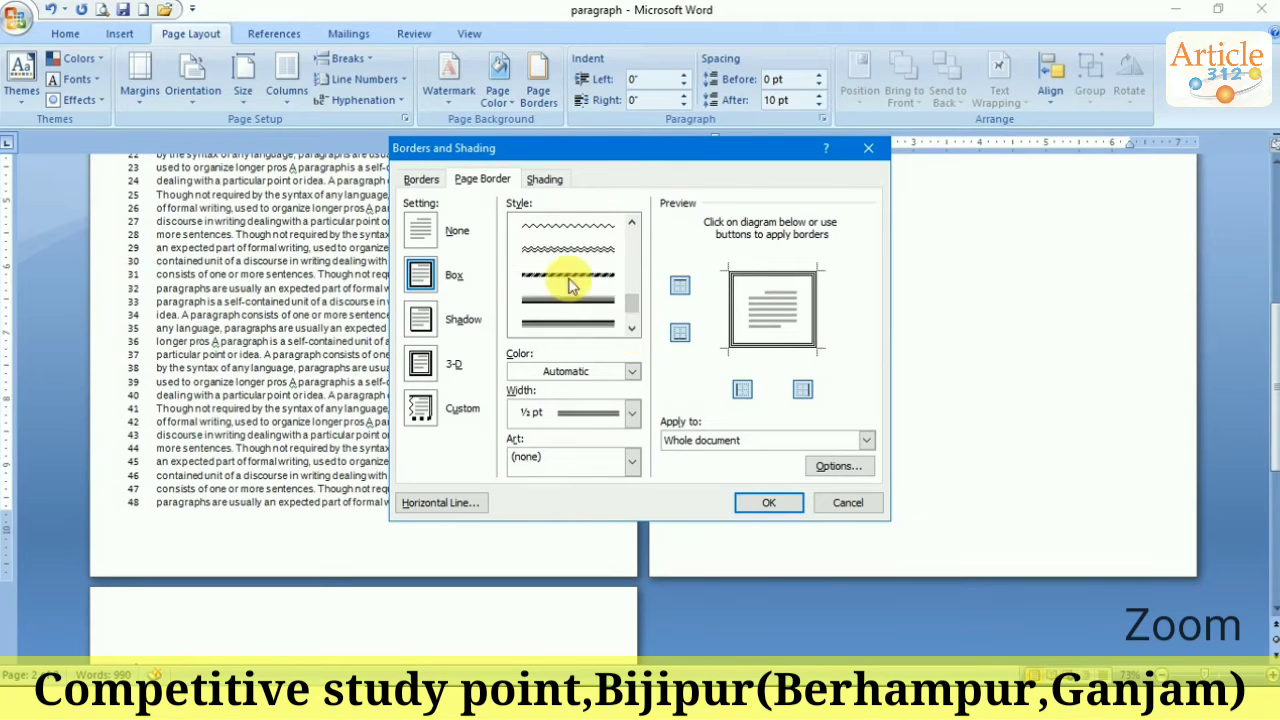
{"action": "left_click", "coordinate": [575, 325]}
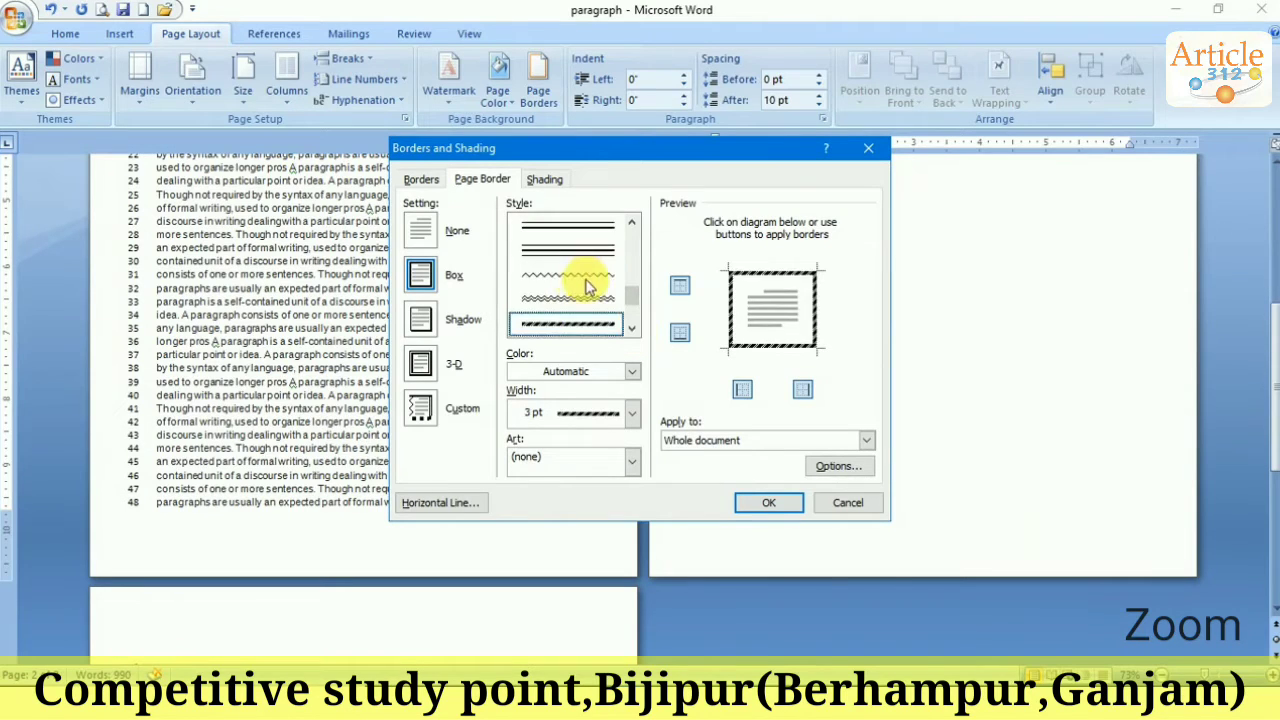
{"action": "left_click", "coordinate": [632, 371]}
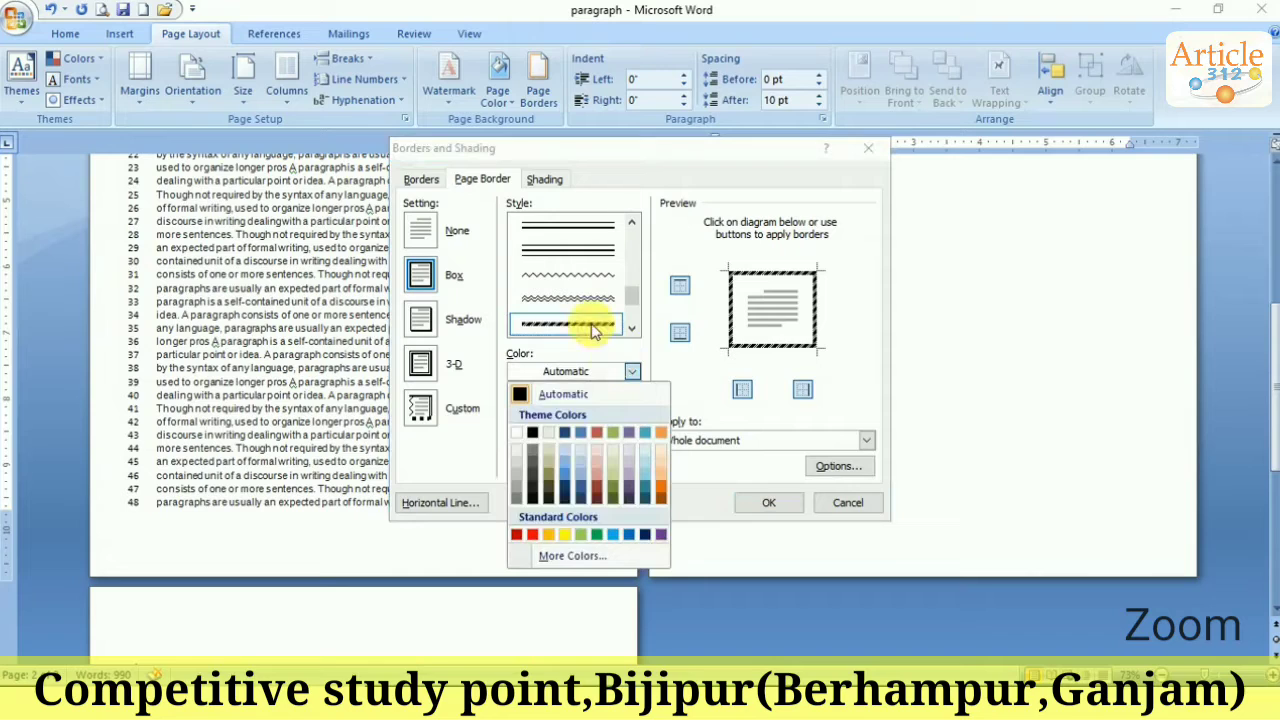
{"action": "left_click", "coordinate": [537, 535]}
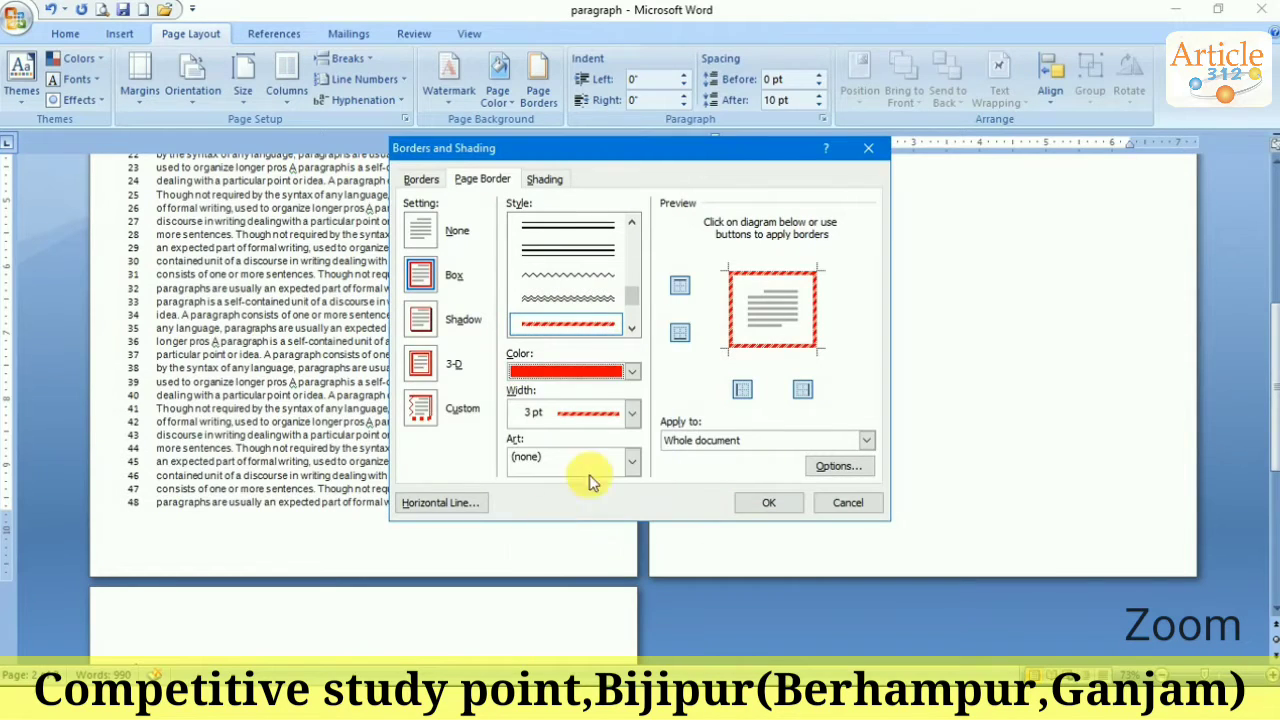
{"action": "left_click", "coordinate": [760, 505]}
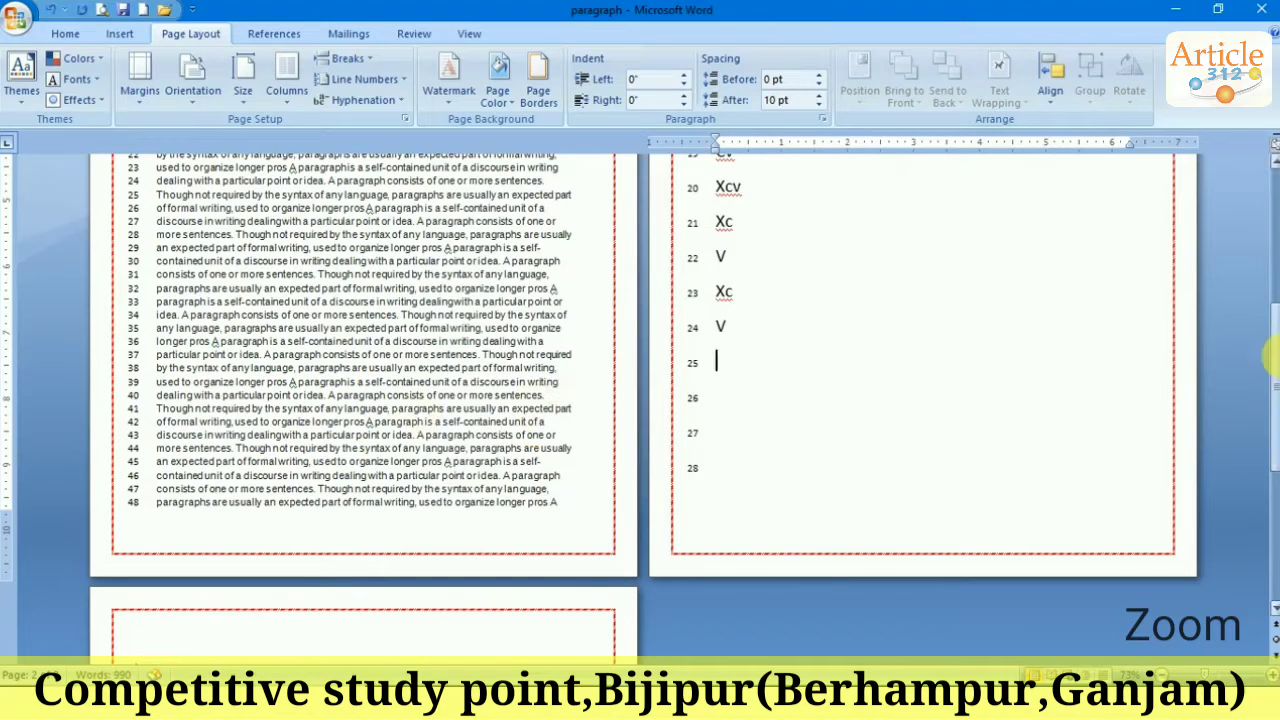
Step: Return to the Home tab and zoom in to view one larger page
{"action": "mouse_move", "coordinate": [1274, 320]}
{"action": "left_mouse_down"}
{"action": "mouse_move", "coordinate": [1270, 462]}
{"action": "mouse_move", "coordinate": [1269, 230]}
{"action": "left_mouse_up"}
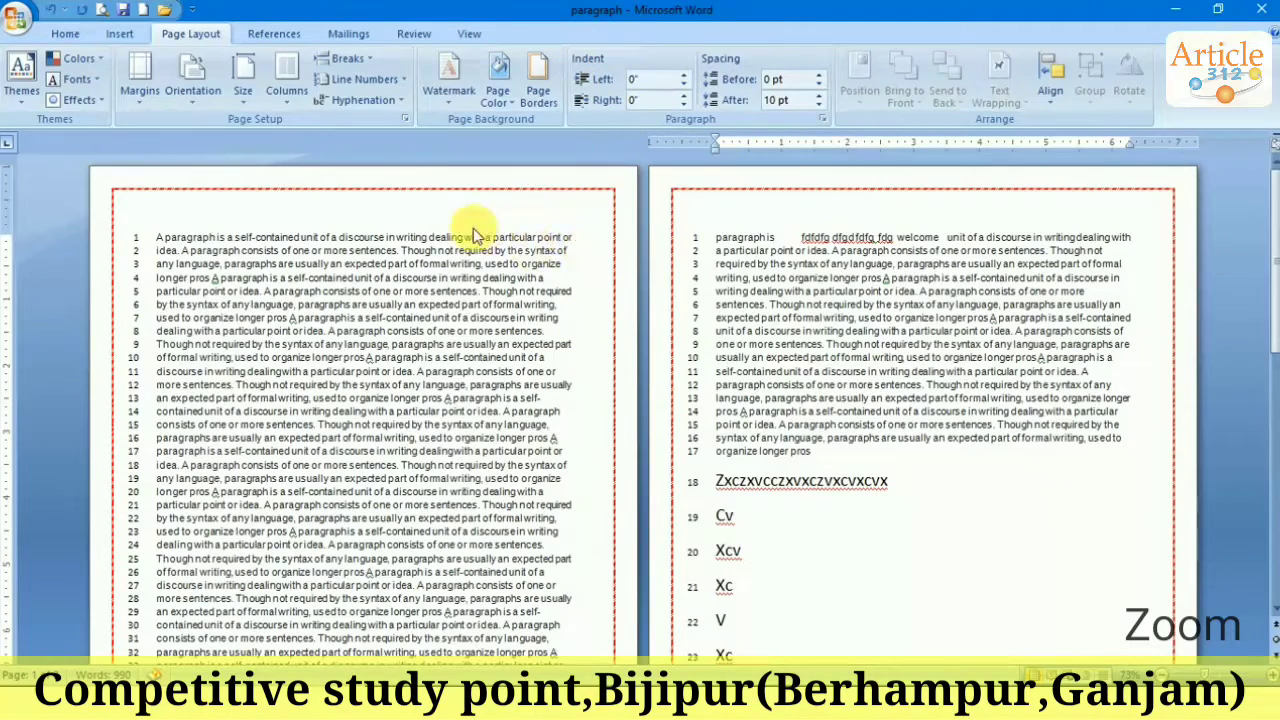
{"action": "left_click", "coordinate": [65, 33]}
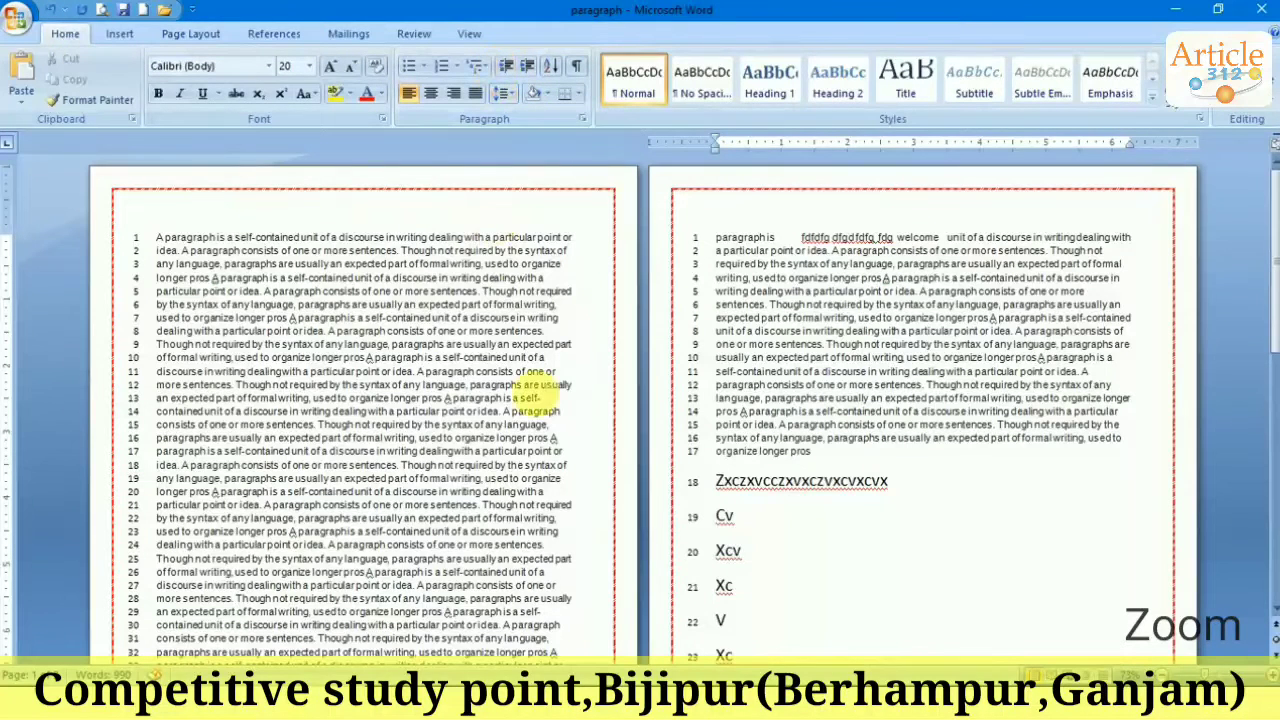
{"action": "left_click", "coordinate": [1272, 490]}
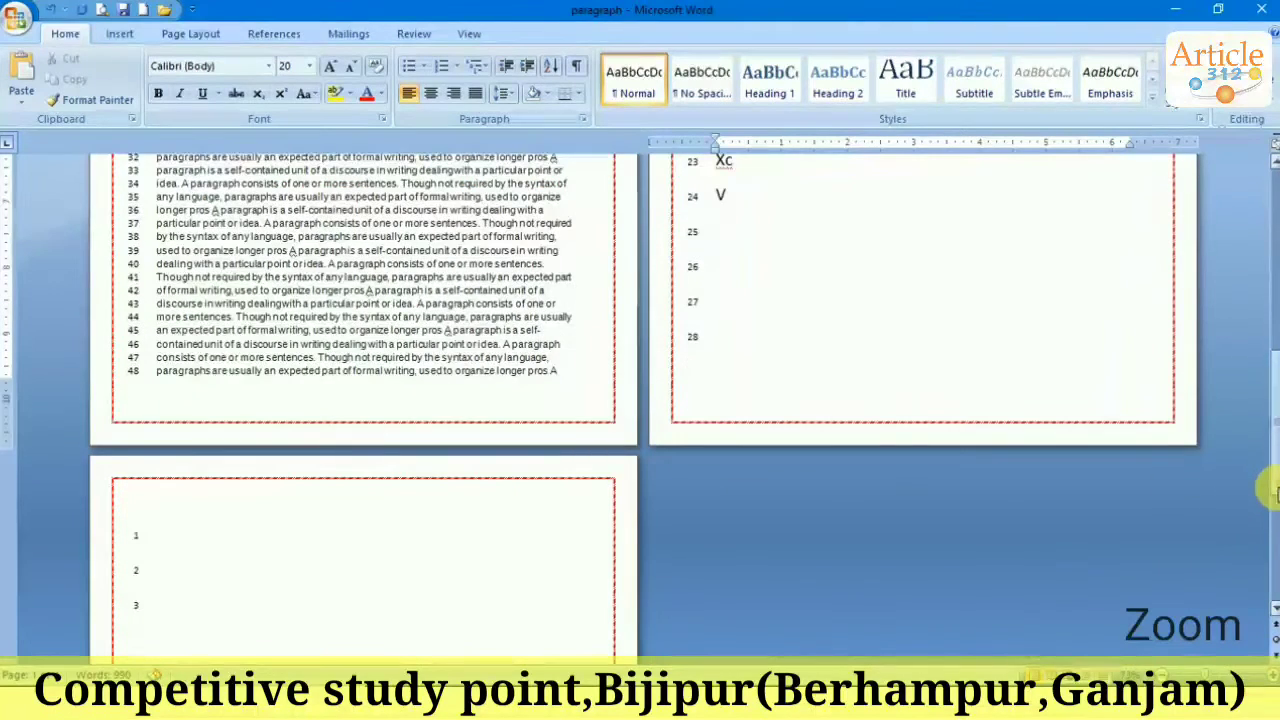
{"action": "left_click", "coordinate": [1213, 665]}
{"action": "left_click", "coordinate": [1272, 215]}
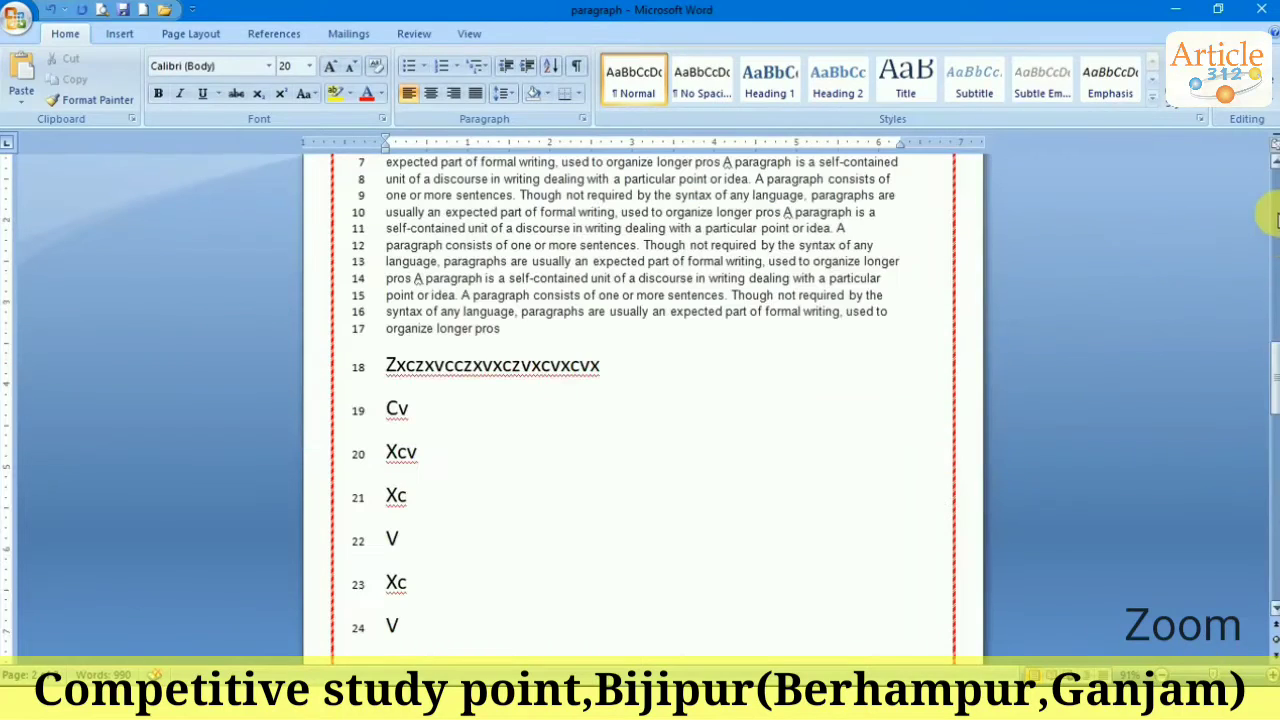
Step: Set the left indent of line 18 'Zxczxvcczxvxczvxcvxcvx' to 0.2 inches
{"action": "left_click_drag", "start_coordinate": [604, 366], "coordinate": [388, 366]}
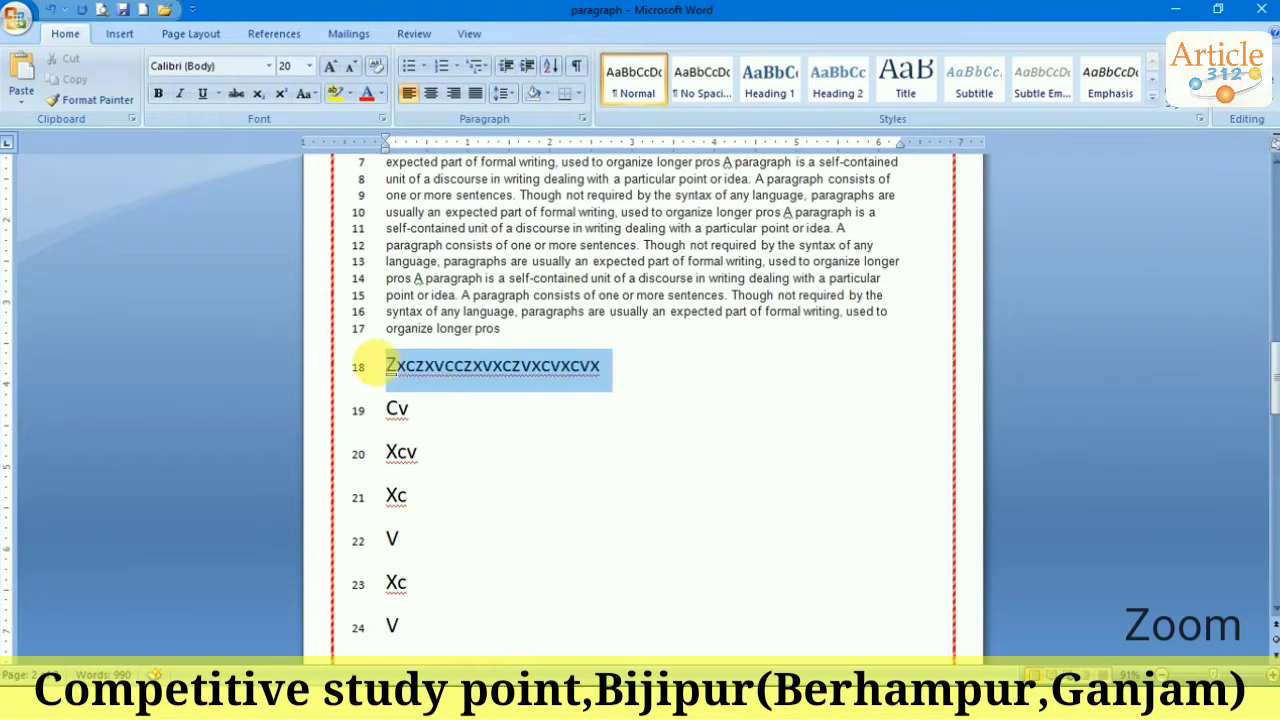
{"action": "left_click", "coordinate": [526, 70]}
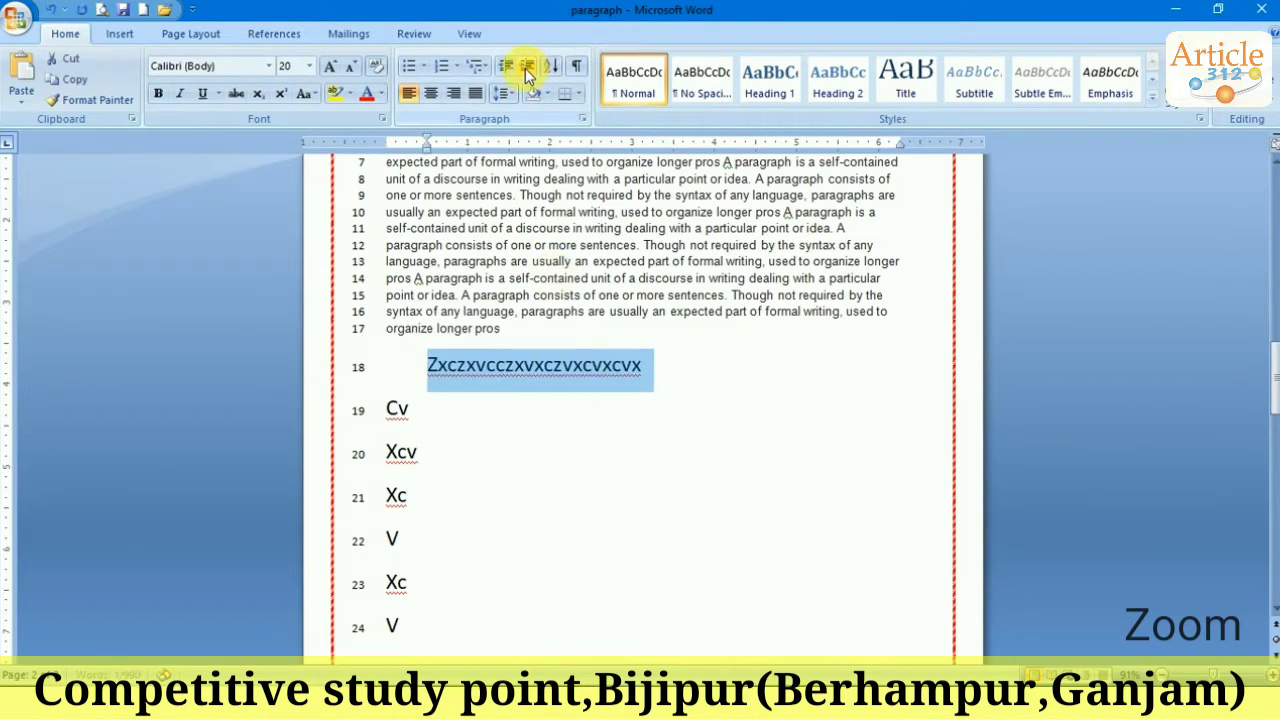
{"action": "left_click", "coordinate": [220, 36]}
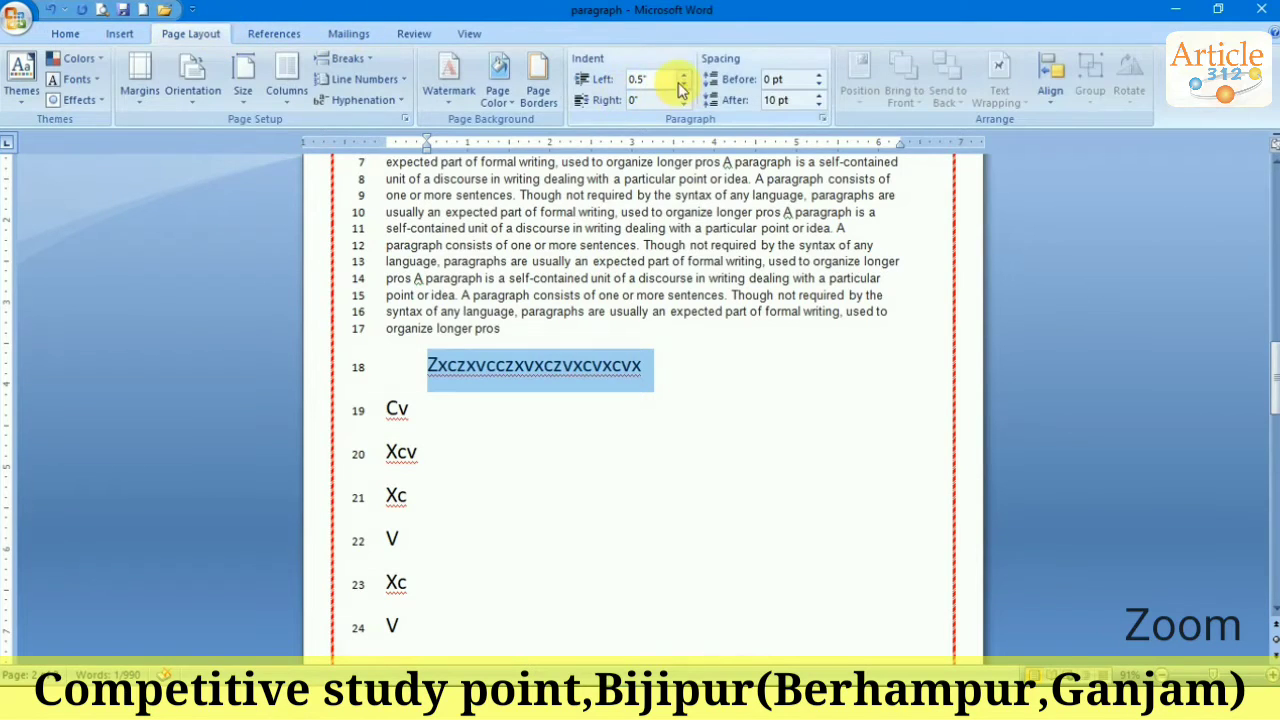
{"action": "left_click", "coordinate": [684, 78]}
{"action": "left_click", "coordinate": [684, 78]}
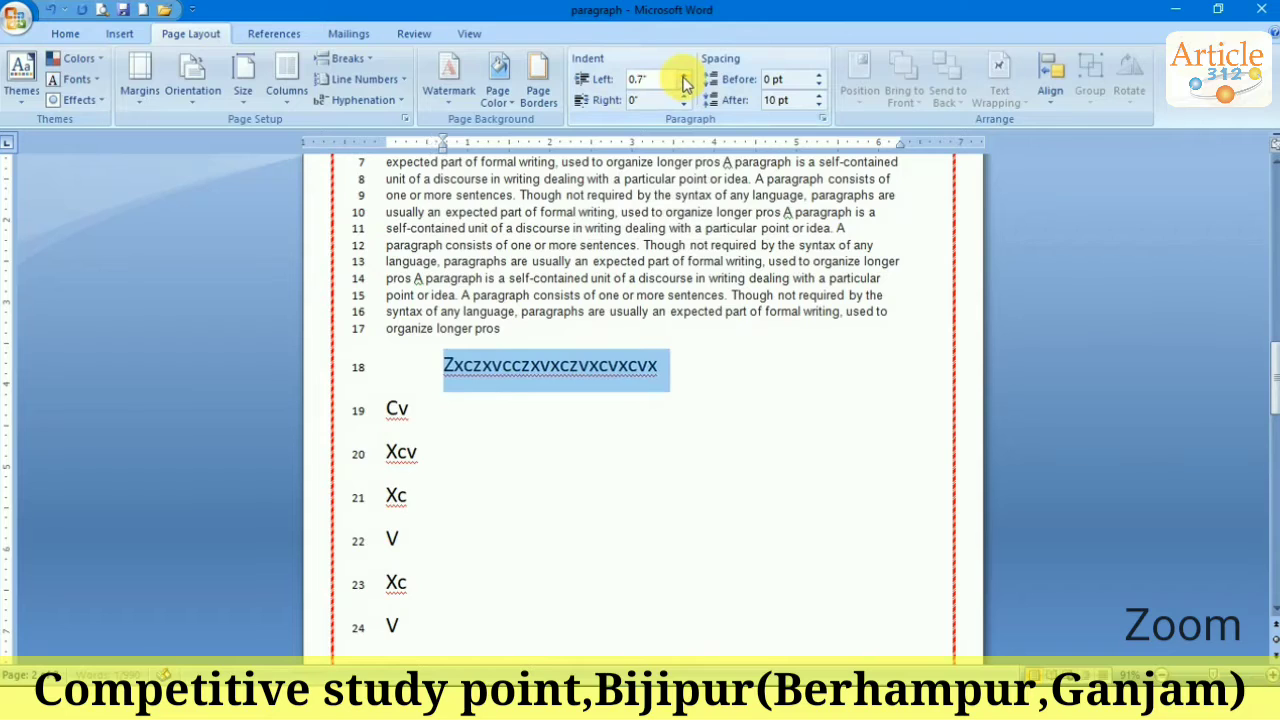
{"action": "left_click", "coordinate": [684, 78]}
{"action": "left_click", "coordinate": [684, 78]}
{"action": "left_click", "coordinate": [684, 78]}
{"action": "left_click", "coordinate": [684, 78]}
{"action": "left_click", "coordinate": [684, 78]}
{"action": "left_click", "coordinate": [684, 78]}
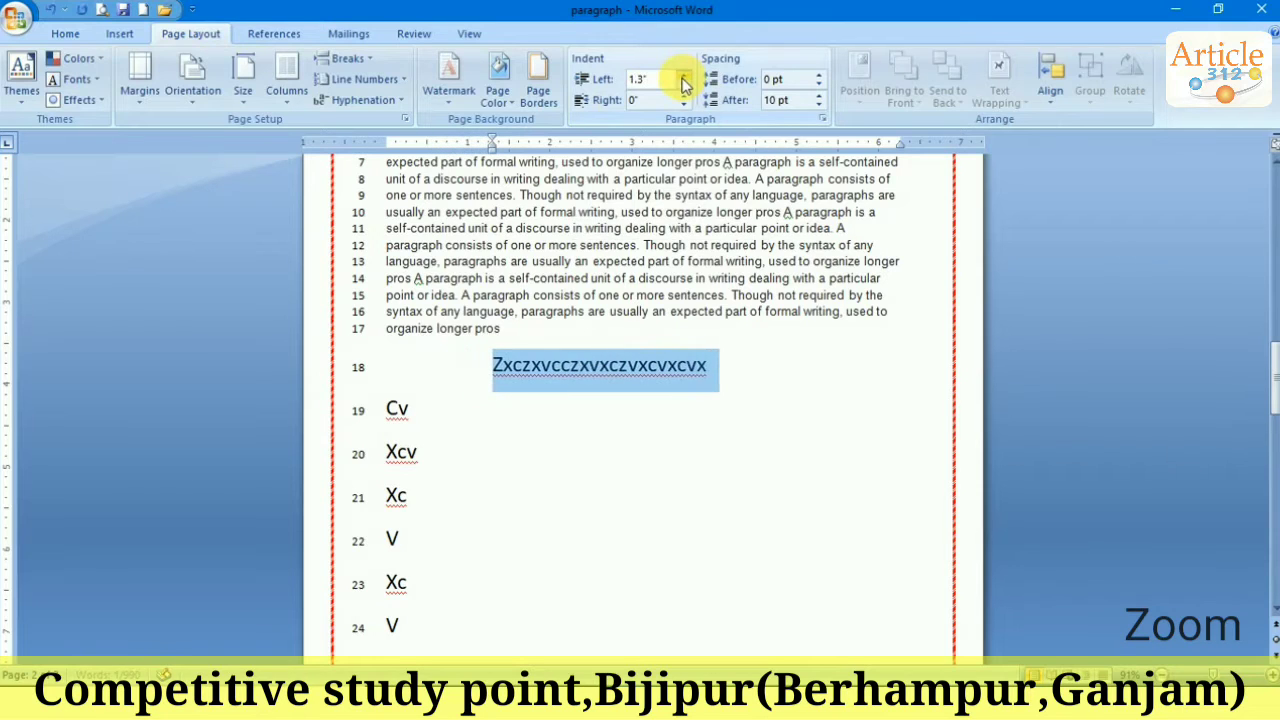
{"action": "left_click", "coordinate": [683, 87]}
{"action": "left_click", "coordinate": [683, 87]}
{"action": "left_click", "coordinate": [683, 87]}
{"action": "left_click", "coordinate": [683, 87]}
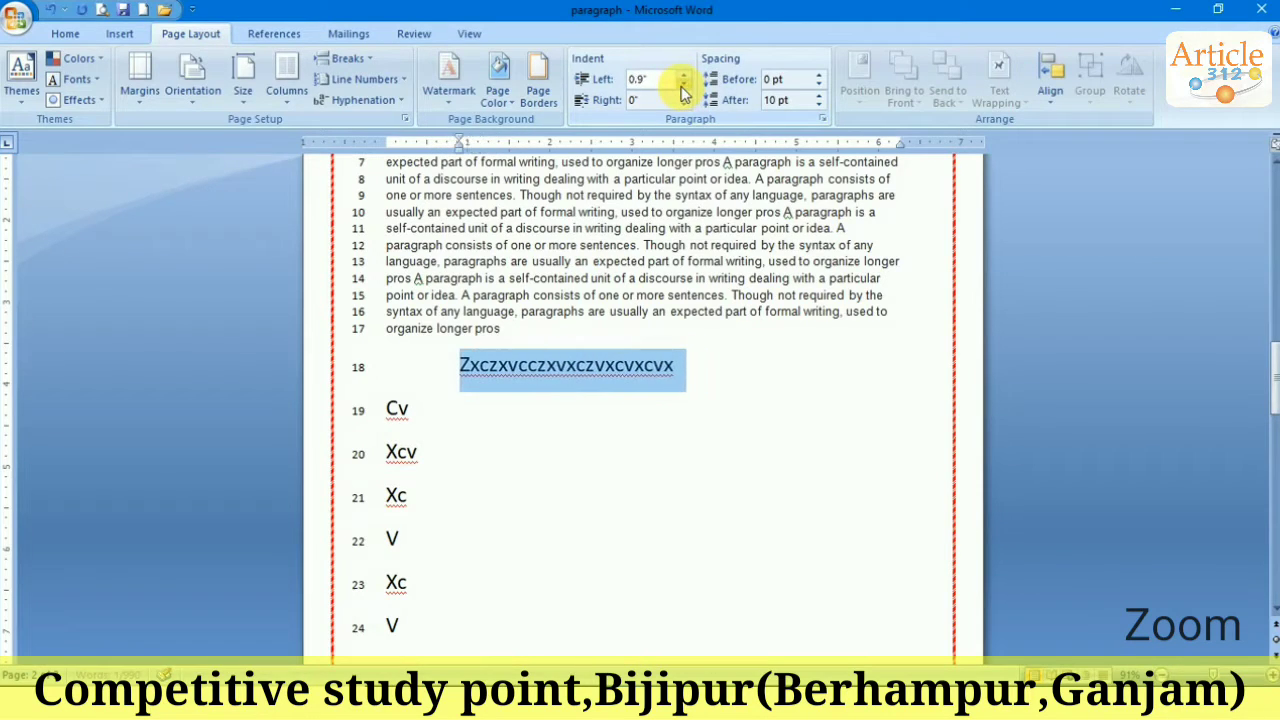
{"action": "left_click", "coordinate": [683, 87]}
{"action": "left_click", "coordinate": [683, 87]}
{"action": "left_click", "coordinate": [683, 87]}
{"action": "left_click", "coordinate": [683, 87]}
{"action": "left_click", "coordinate": [683, 87]}
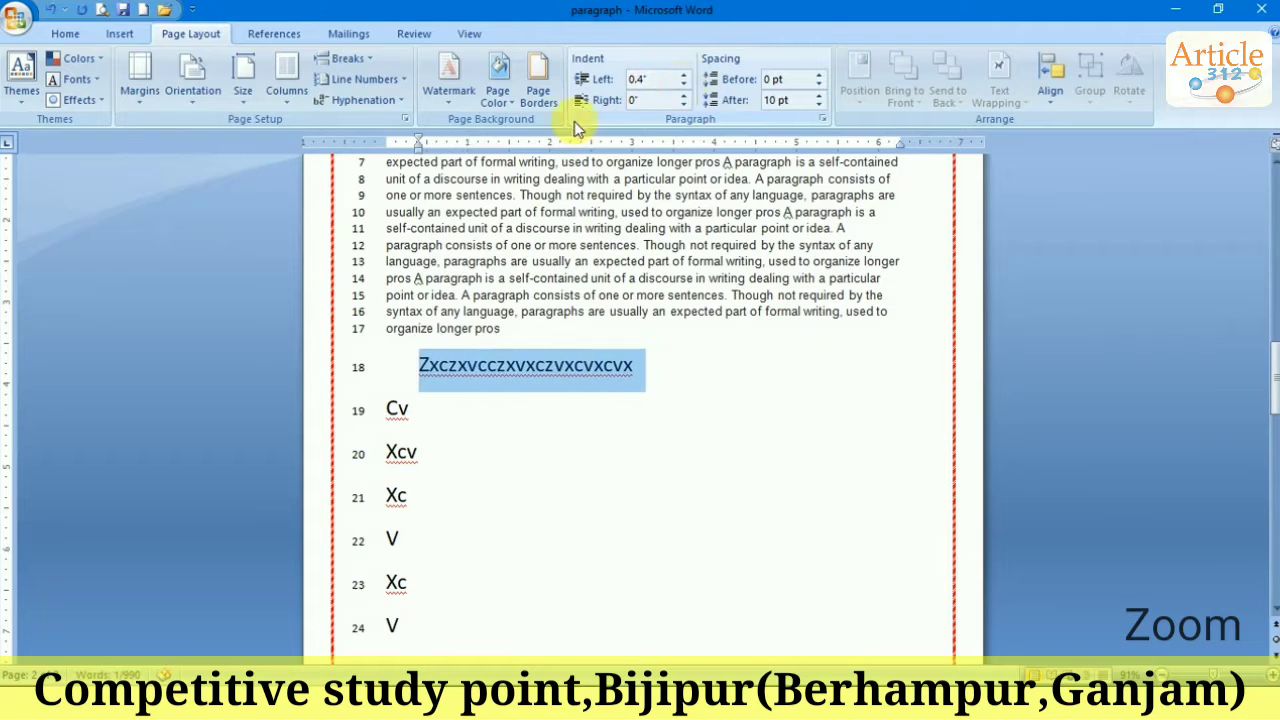
{"action": "left_click", "coordinate": [685, 88]}
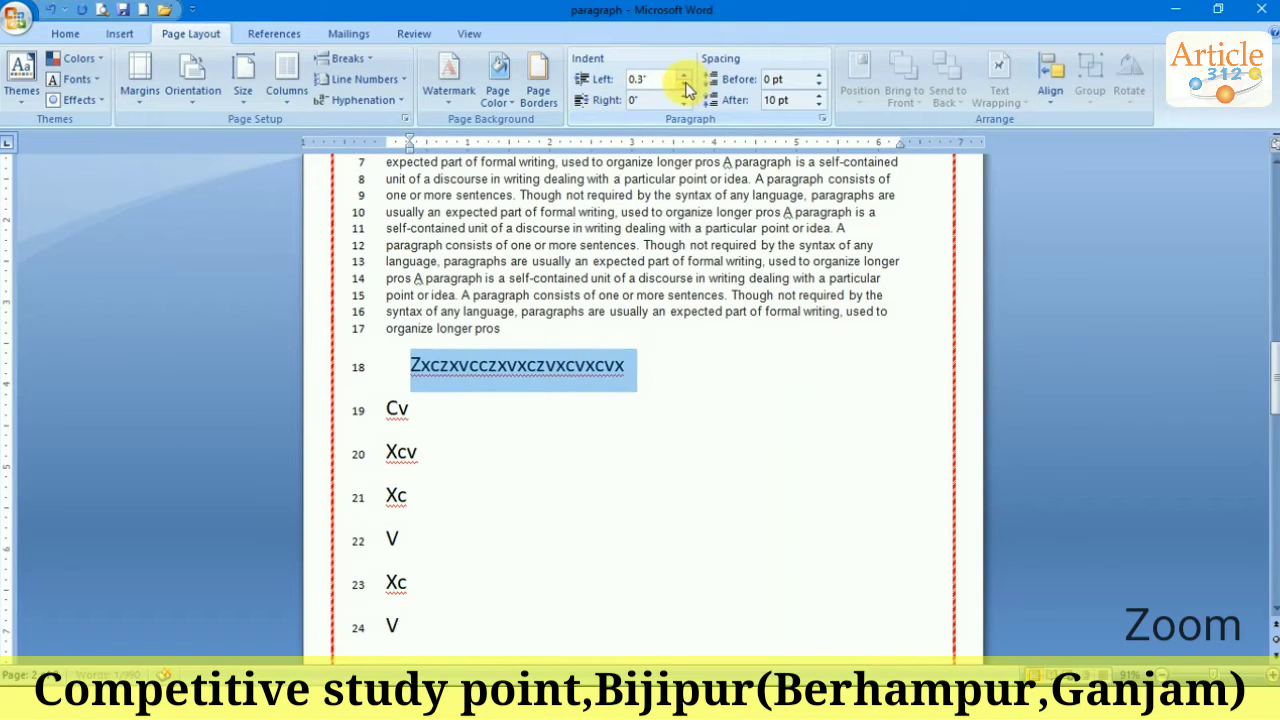
{"action": "left_click", "coordinate": [685, 88]}
{"action": "left_click", "coordinate": [685, 88]}
{"action": "left_click", "coordinate": [682, 82]}
{"action": "left_click", "coordinate": [682, 82]}
{"action": "left_click", "coordinate": [682, 82]}
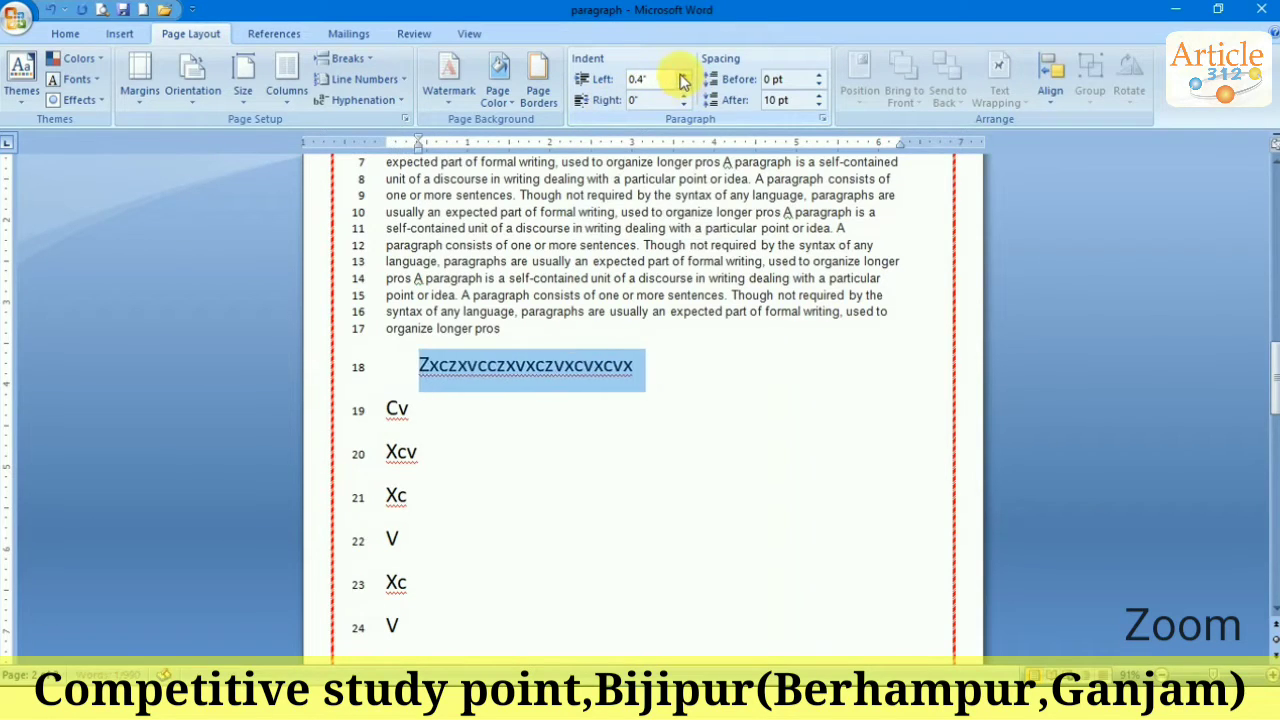
{"action": "left_click", "coordinate": [682, 82]}
{"action": "left_click", "coordinate": [682, 82]}
{"action": "left_click", "coordinate": [682, 82]}
{"action": "left_click", "coordinate": [683, 88]}
{"action": "left_click", "coordinate": [683, 88]}
{"action": "left_click", "coordinate": [683, 88]}
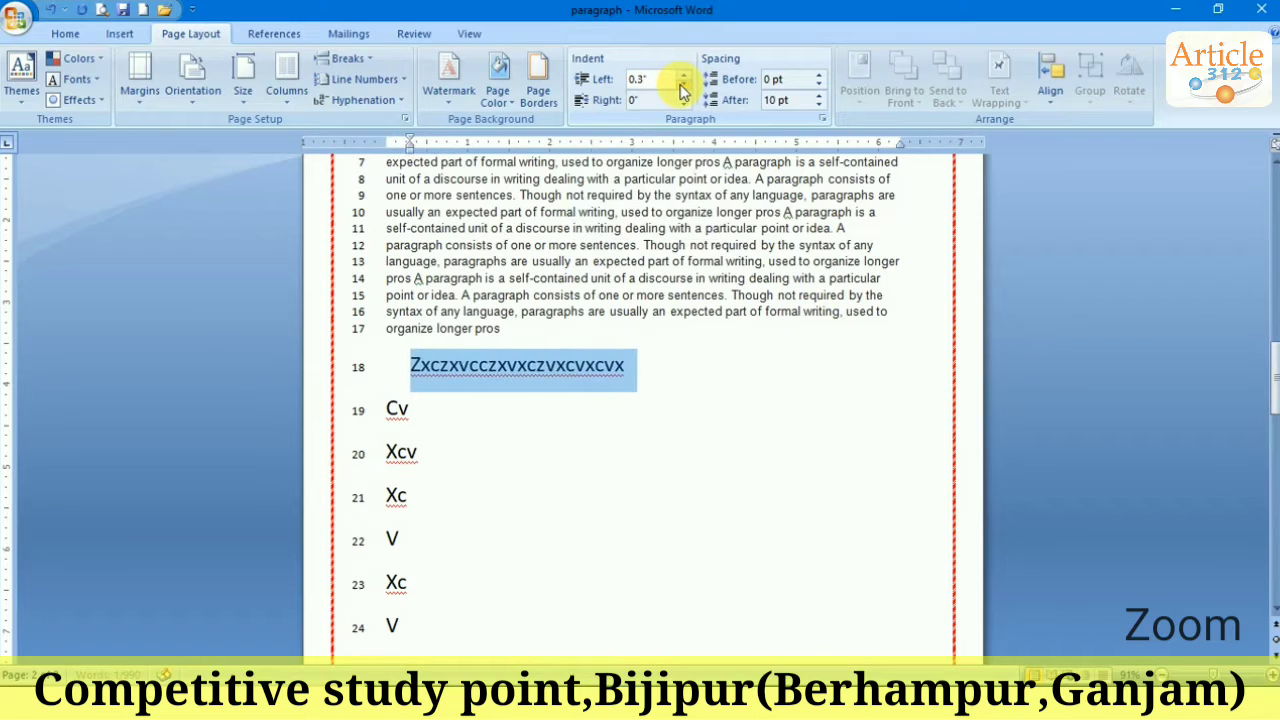
{"action": "left_click", "coordinate": [683, 88]}
{"action": "left_click", "coordinate": [683, 88]}
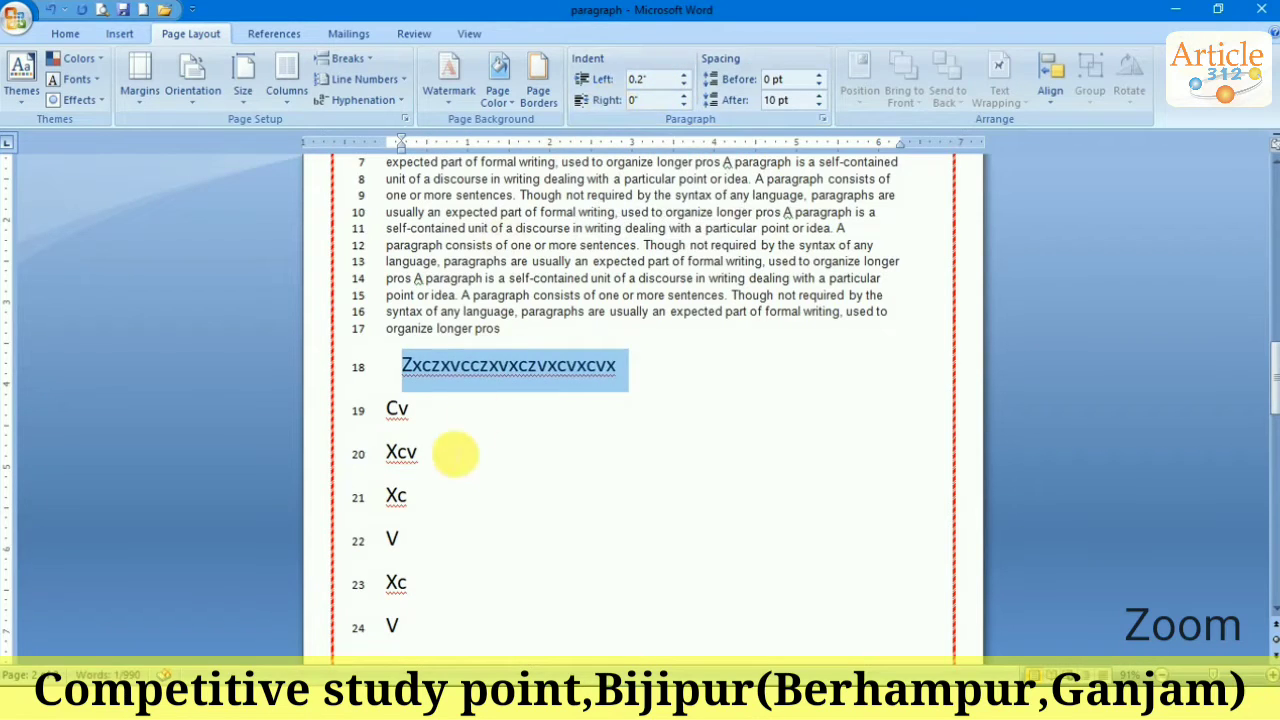
{"action": "left_click_drag", "start_coordinate": [443, 466], "coordinate": [400, 457]}
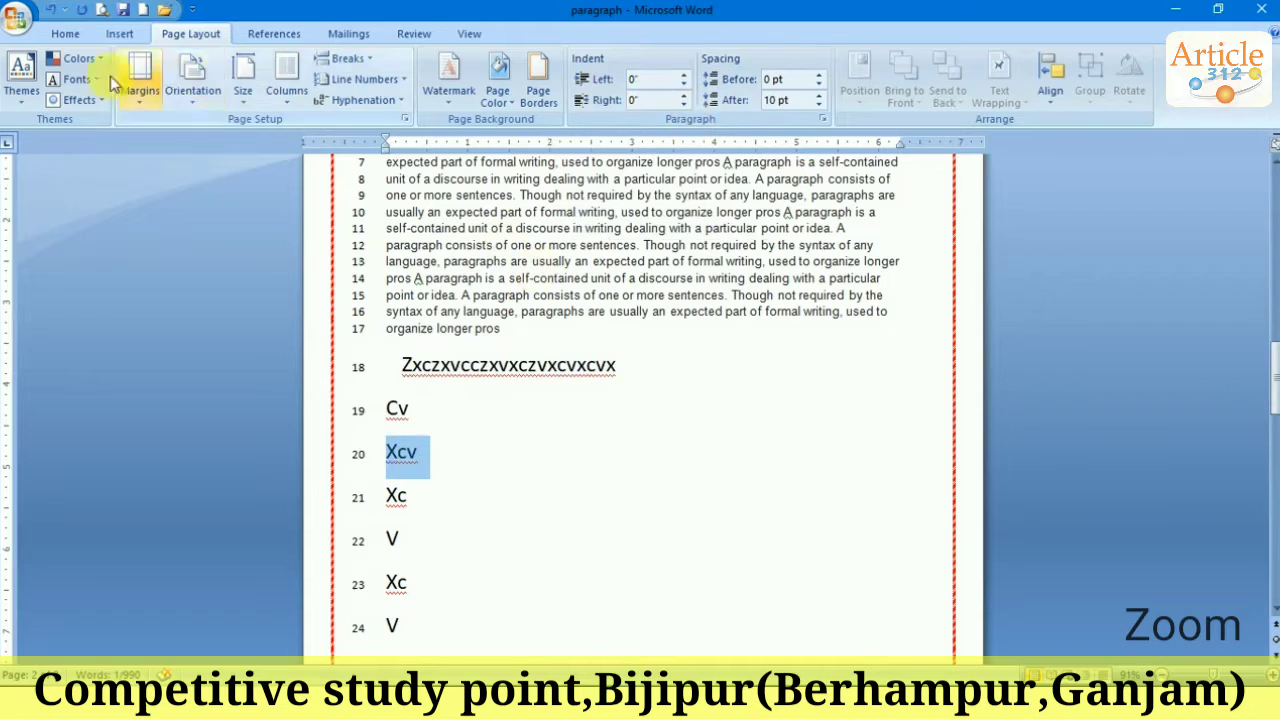
Step: Right-align the Xcv and Xc lines (20–21), then select line 18
{"action": "left_click", "coordinate": [70, 33]}
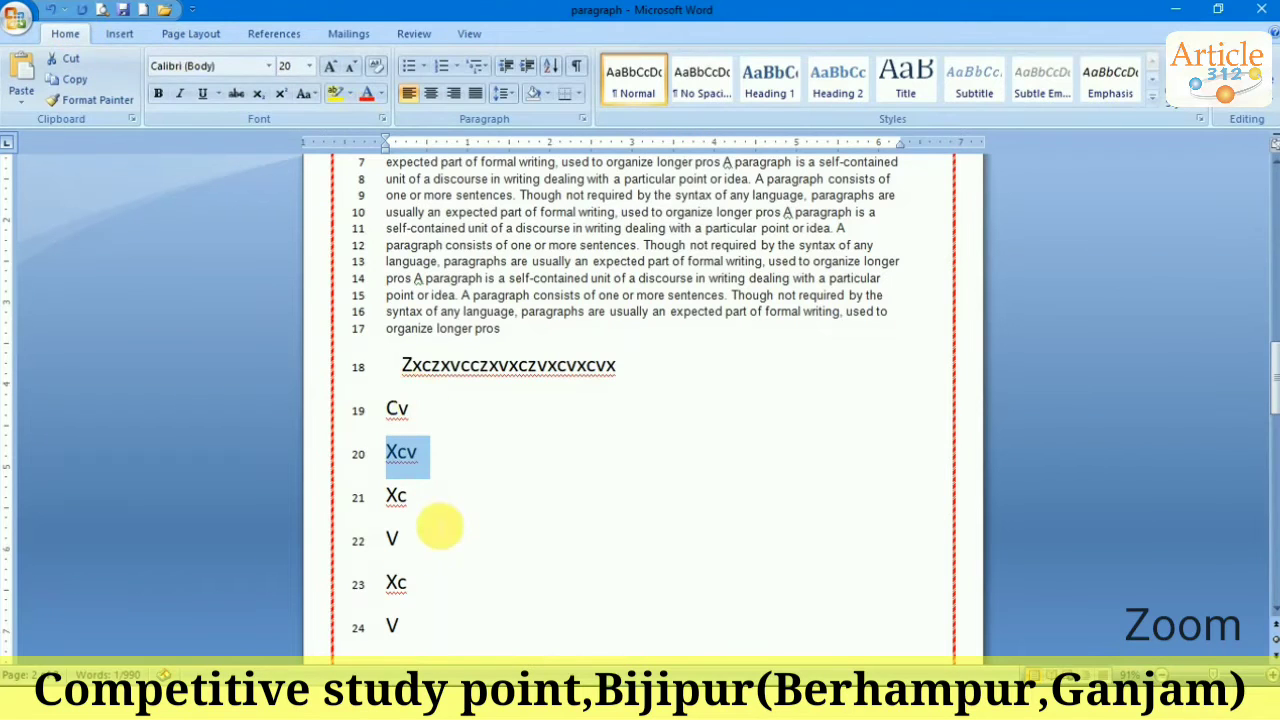
{"action": "left_click_drag", "start_coordinate": [420, 500], "coordinate": [385, 462]}
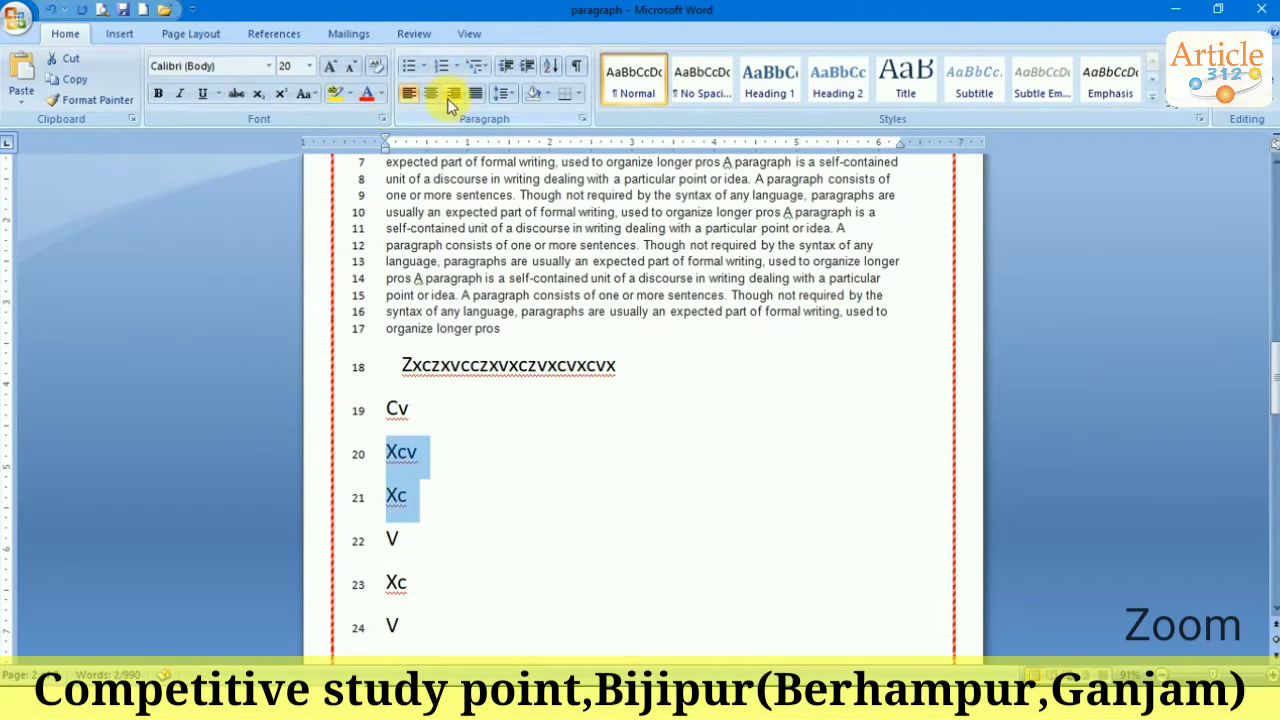
{"action": "left_click", "coordinate": [453, 93]}
{"action": "left_click", "coordinate": [876, 497]}
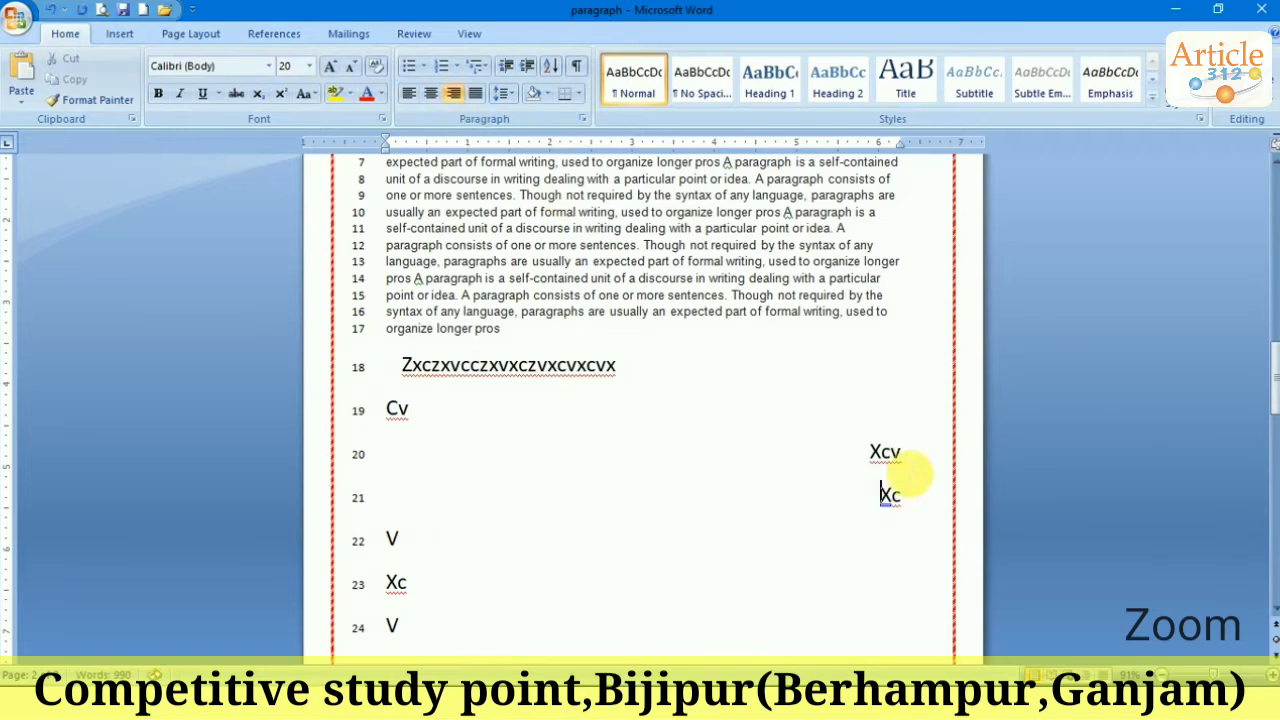
{"action": "left_click_drag", "start_coordinate": [914, 508], "coordinate": [870, 448]}
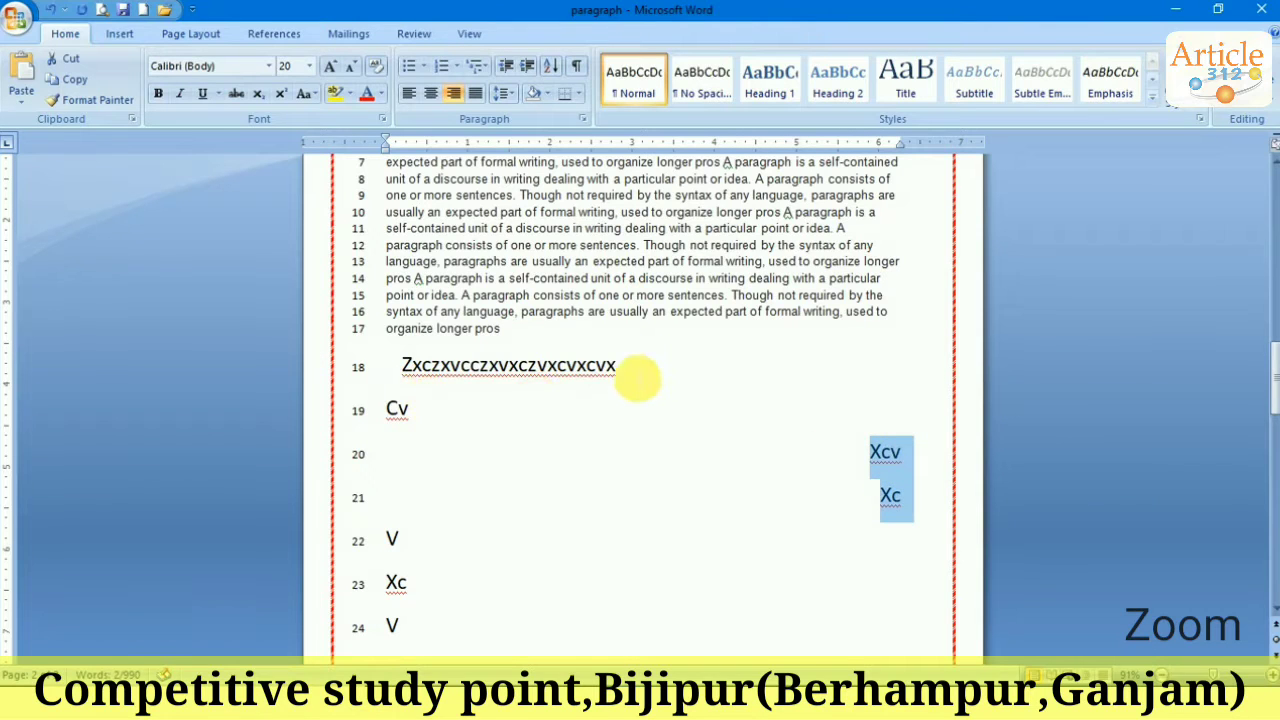
{"action": "mouse_move", "coordinate": [606, 370]}
{"action": "left_mouse_down"}
{"action": "mouse_move", "coordinate": [468, 383]}
{"action": "mouse_move", "coordinate": [405, 366]}
{"action": "left_mouse_up"}
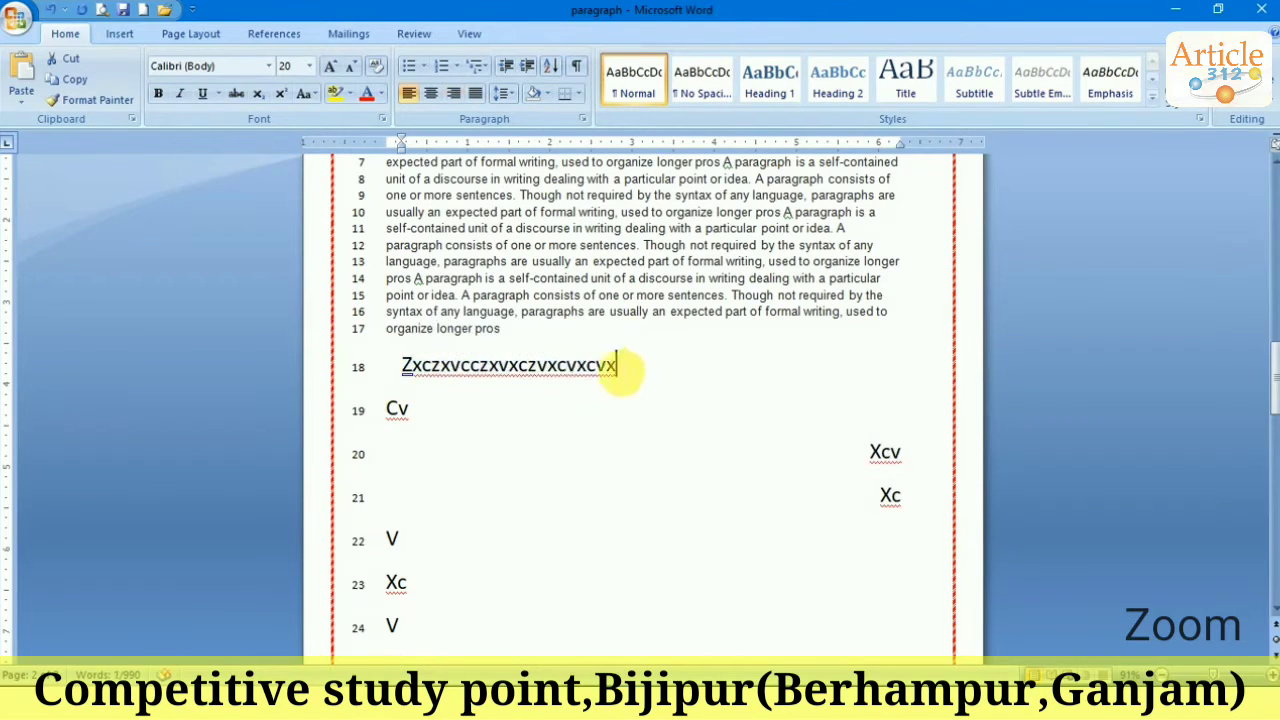
{"action": "left_click_drag", "start_coordinate": [608, 363], "coordinate": [410, 370]}
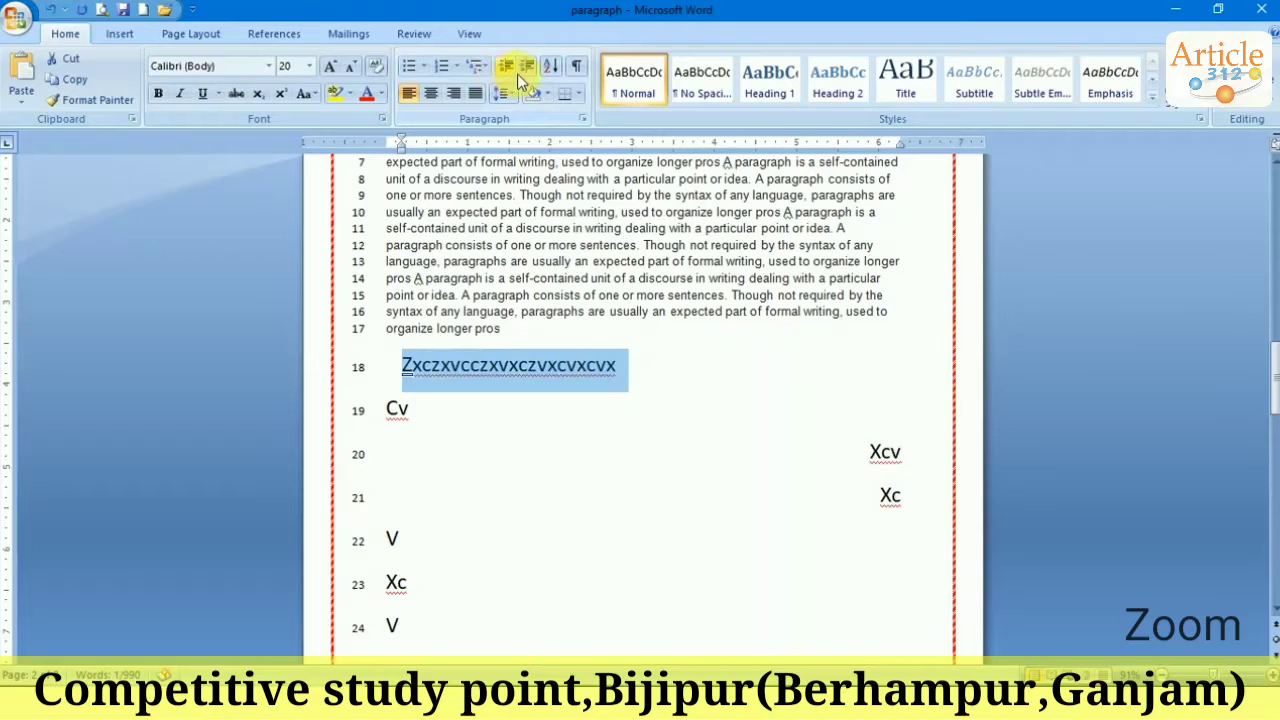
Step: Set line 18's left indent to 0" so it sits flush with the left margin
{"action": "left_click", "coordinate": [191, 33]}
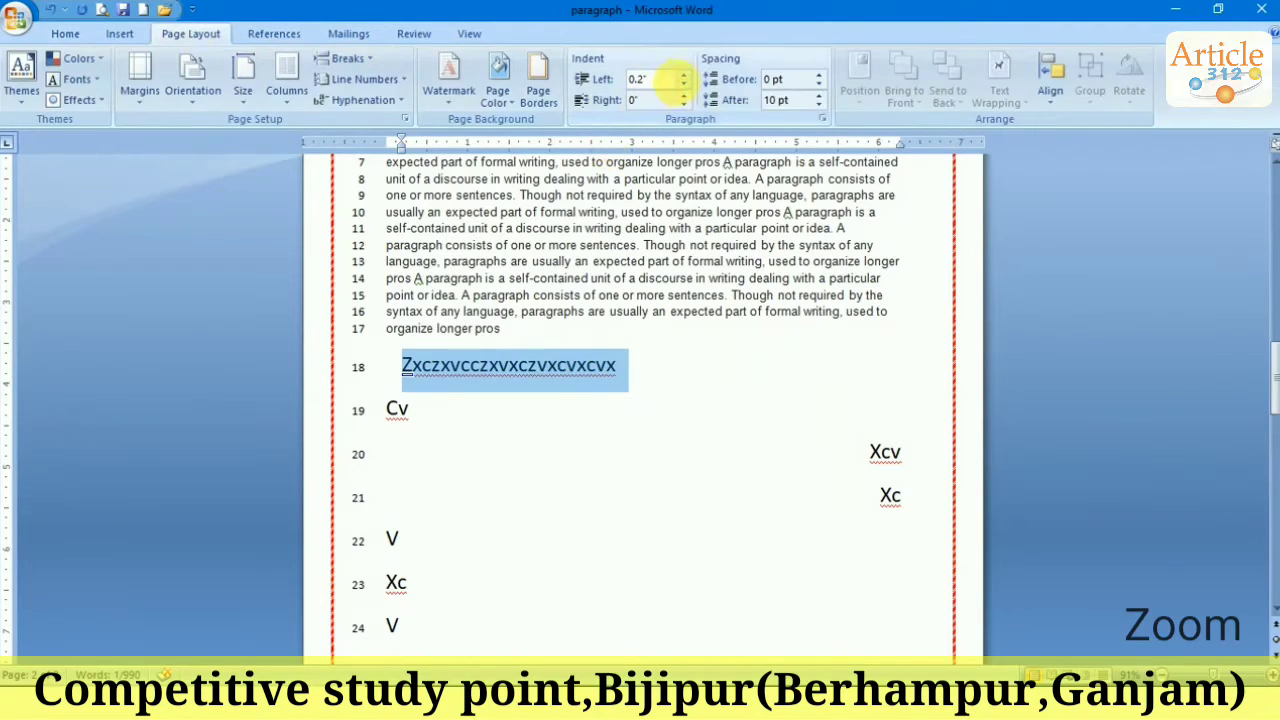
{"action": "left_click", "coordinate": [683, 75]}
{"action": "left_click", "coordinate": [683, 75]}
{"action": "left_click", "coordinate": [683, 75]}
{"action": "left_click", "coordinate": [683, 85]}
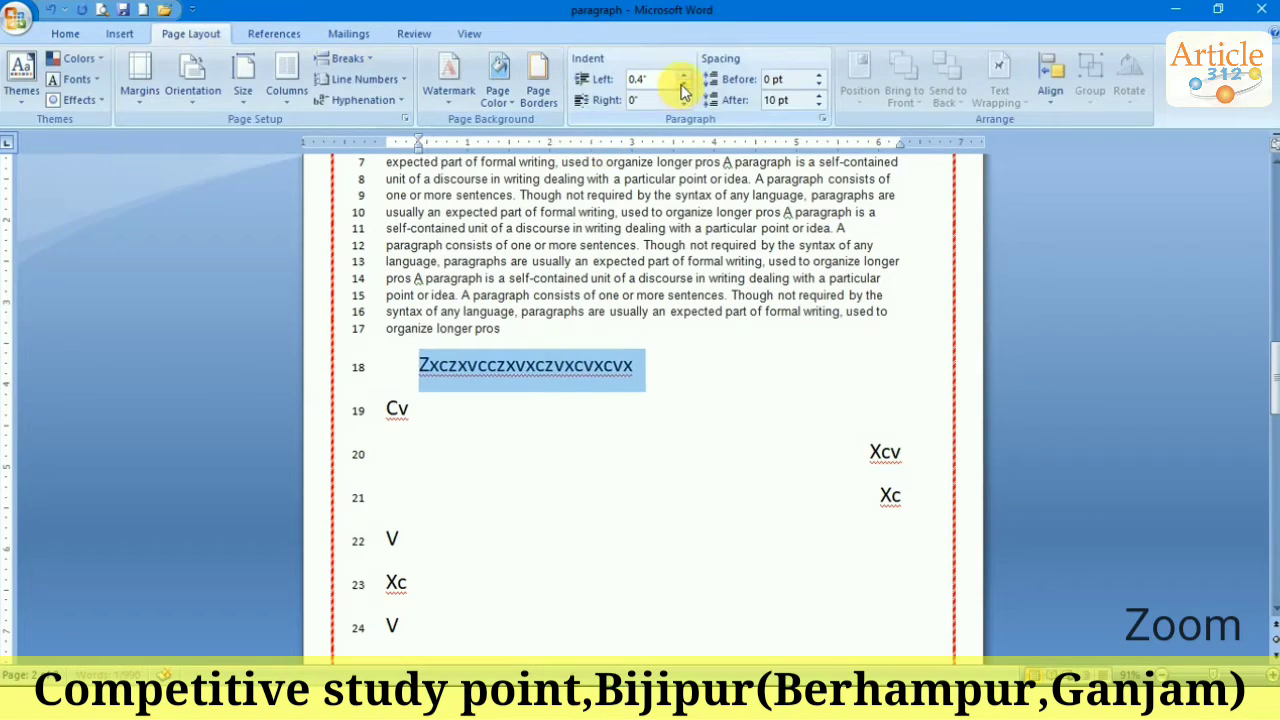
{"action": "left_click", "coordinate": [683, 85]}
{"action": "left_click", "coordinate": [683, 85]}
{"action": "left_click", "coordinate": [683, 85]}
{"action": "left_click", "coordinate": [683, 85]}
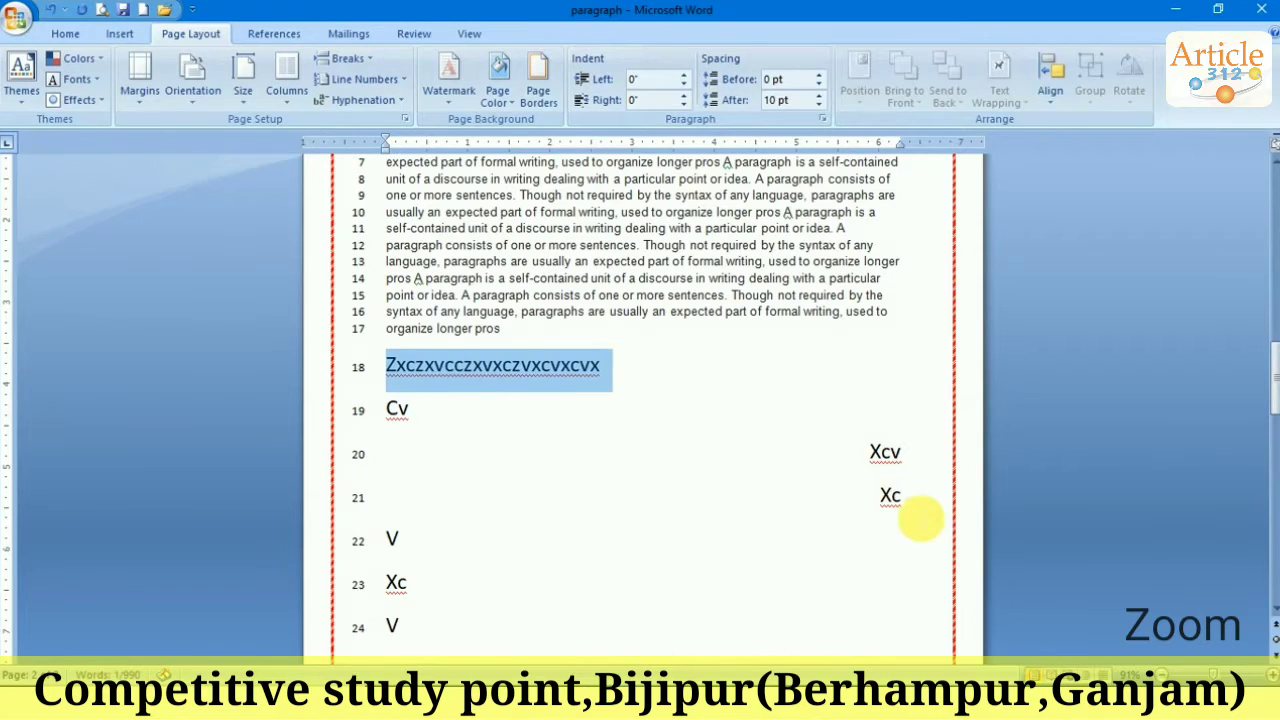
Step: Try several right indent values on the Xcv and Xc lines, ending at 0"
{"action": "left_click_drag", "start_coordinate": [918, 514], "coordinate": [866, 470]}
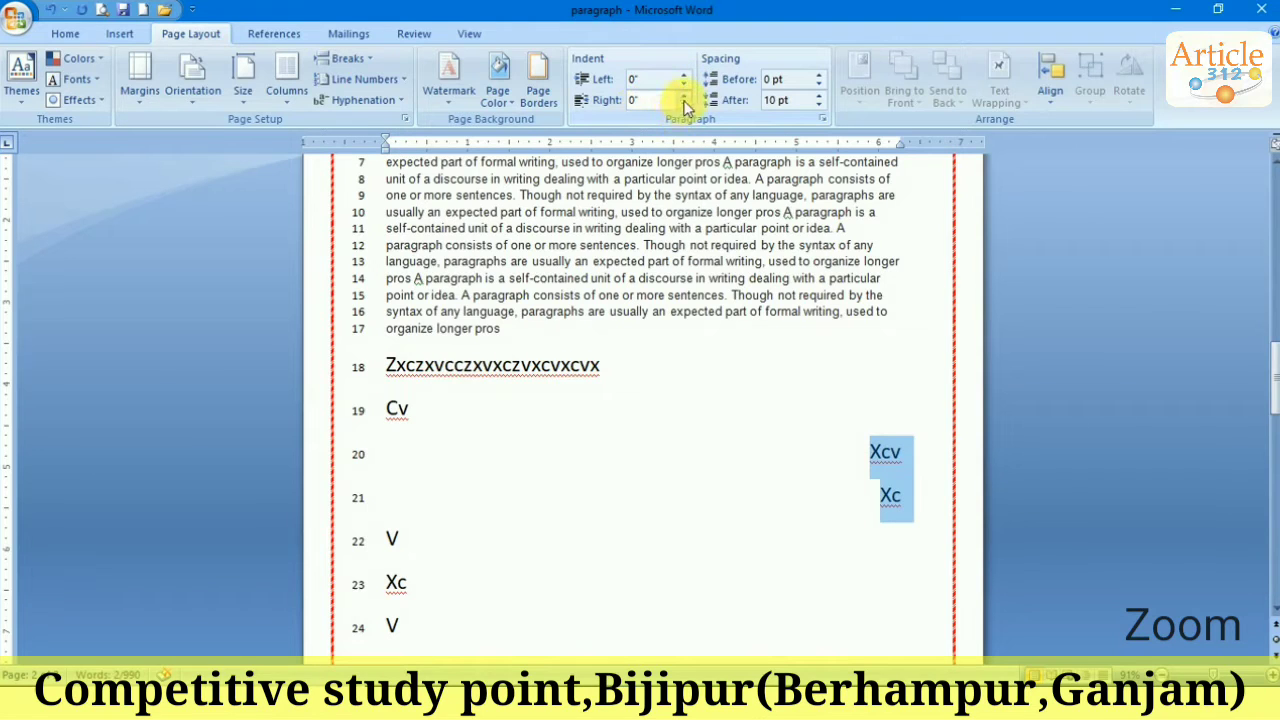
{"action": "left_click", "coordinate": [684, 97]}
{"action": "left_click", "coordinate": [684, 97]}
{"action": "left_click", "coordinate": [684, 97]}
{"action": "left_click", "coordinate": [684, 97]}
{"action": "left_click", "coordinate": [684, 97]}
{"action": "left_click", "coordinate": [684, 97]}
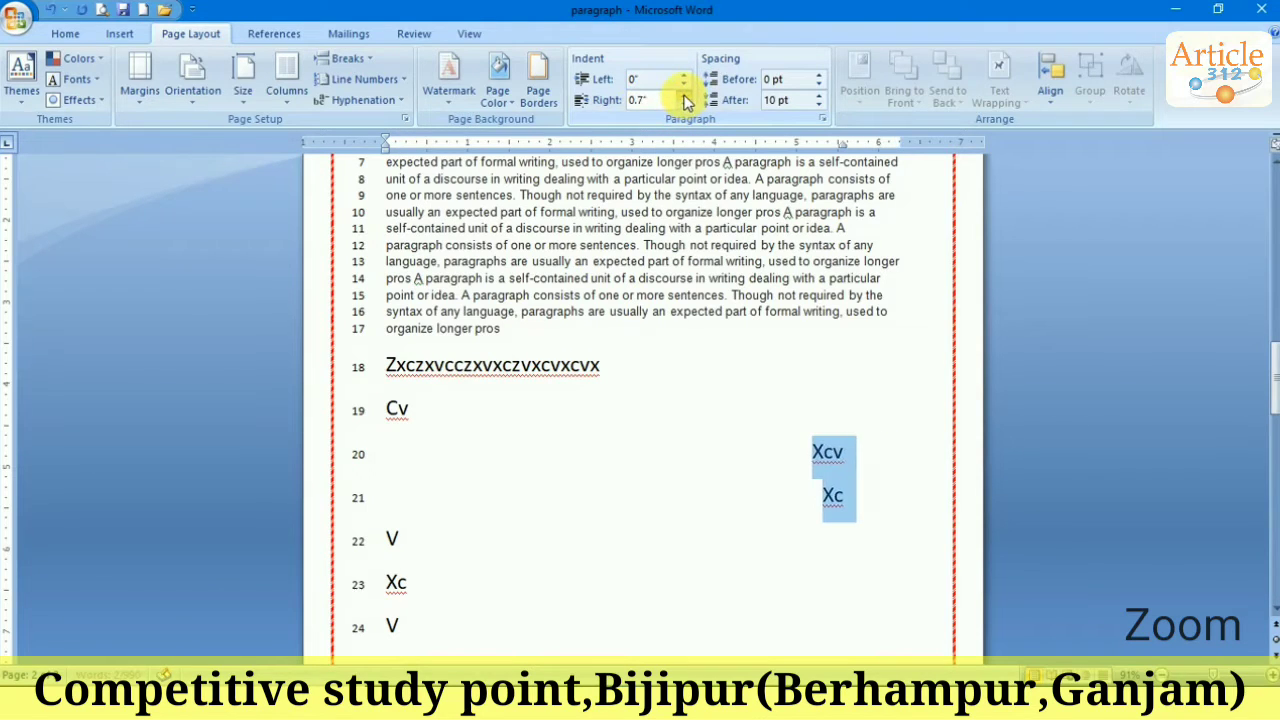
{"action": "left_click", "coordinate": [684, 104]}
{"action": "left_click", "coordinate": [684, 104]}
{"action": "left_click", "coordinate": [684, 104]}
{"action": "left_click", "coordinate": [684, 104]}
{"action": "left_click", "coordinate": [684, 104]}
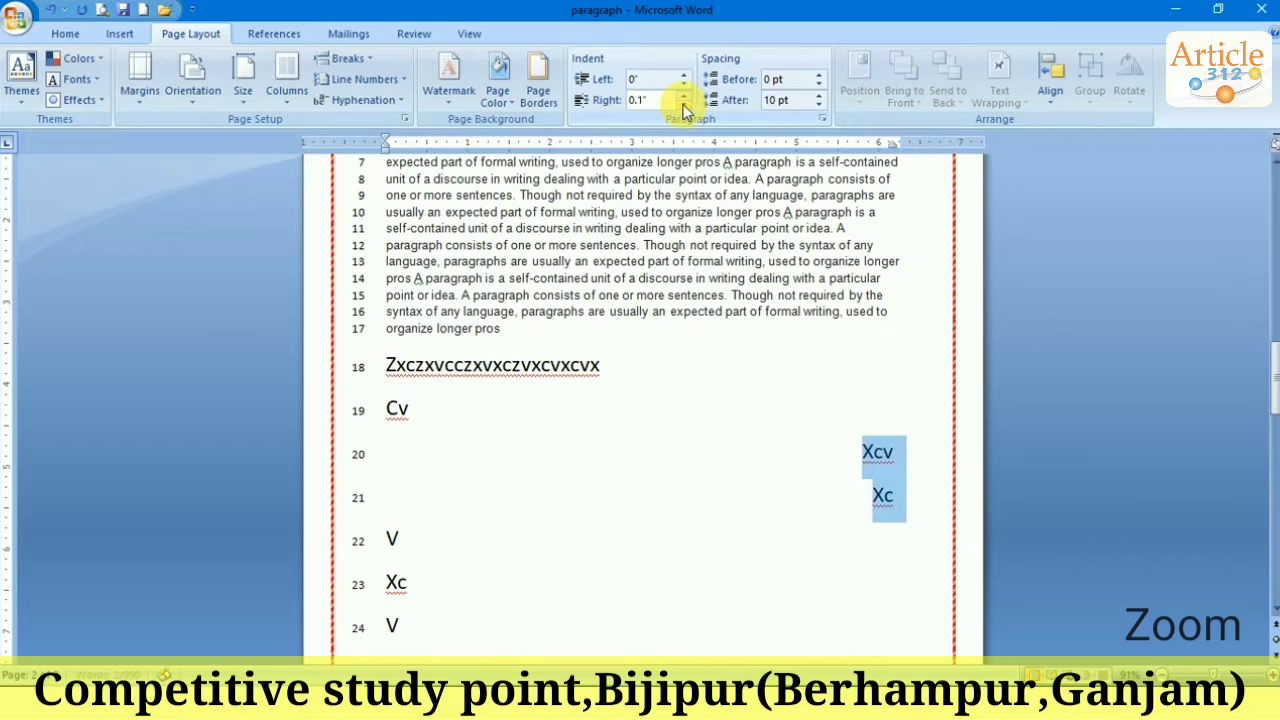
{"action": "left_click", "coordinate": [684, 104]}
{"action": "left_click", "coordinate": [685, 95]}
{"action": "left_click", "coordinate": [685, 95]}
{"action": "left_click", "coordinate": [684, 104]}
{"action": "left_click", "coordinate": [684, 104]}
{"action": "left_click", "coordinate": [684, 104]}
{"action": "left_click", "coordinate": [681, 95]}
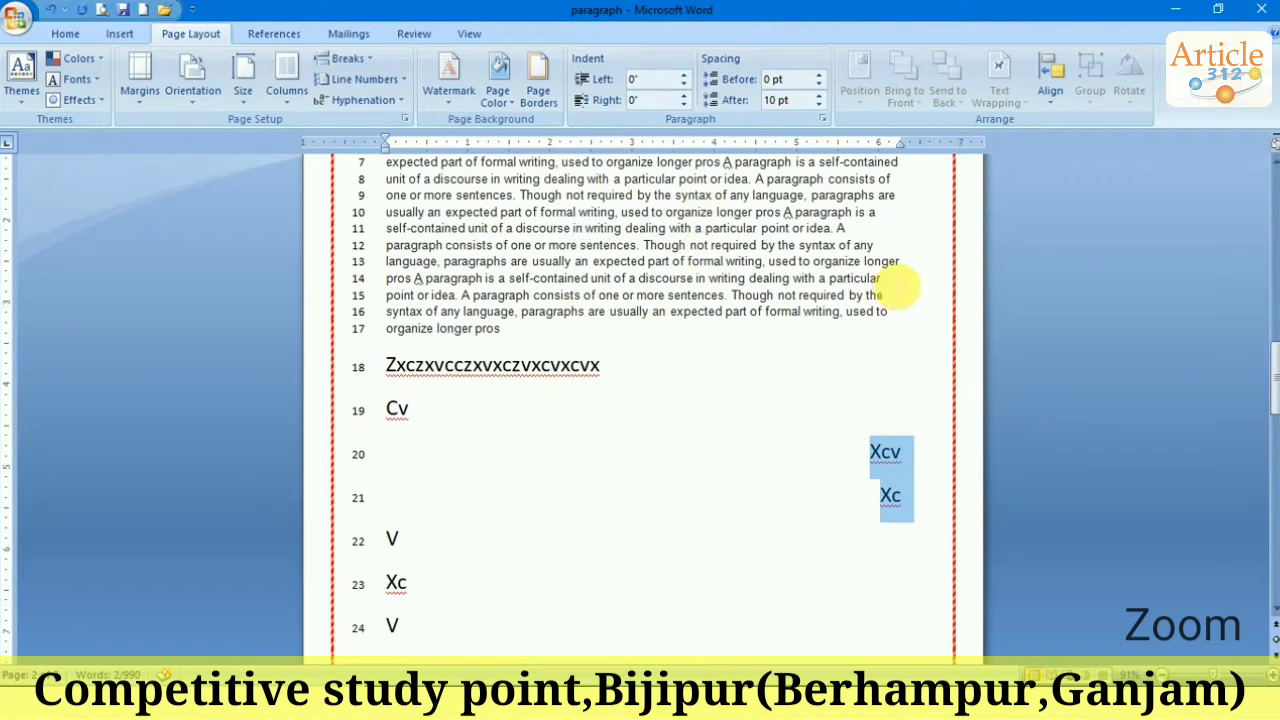
Step: Raise Spacing Before on the long body paragraph to 42 pt
{"action": "left_click_drag", "start_coordinate": [882, 280], "coordinate": [509, 280]}
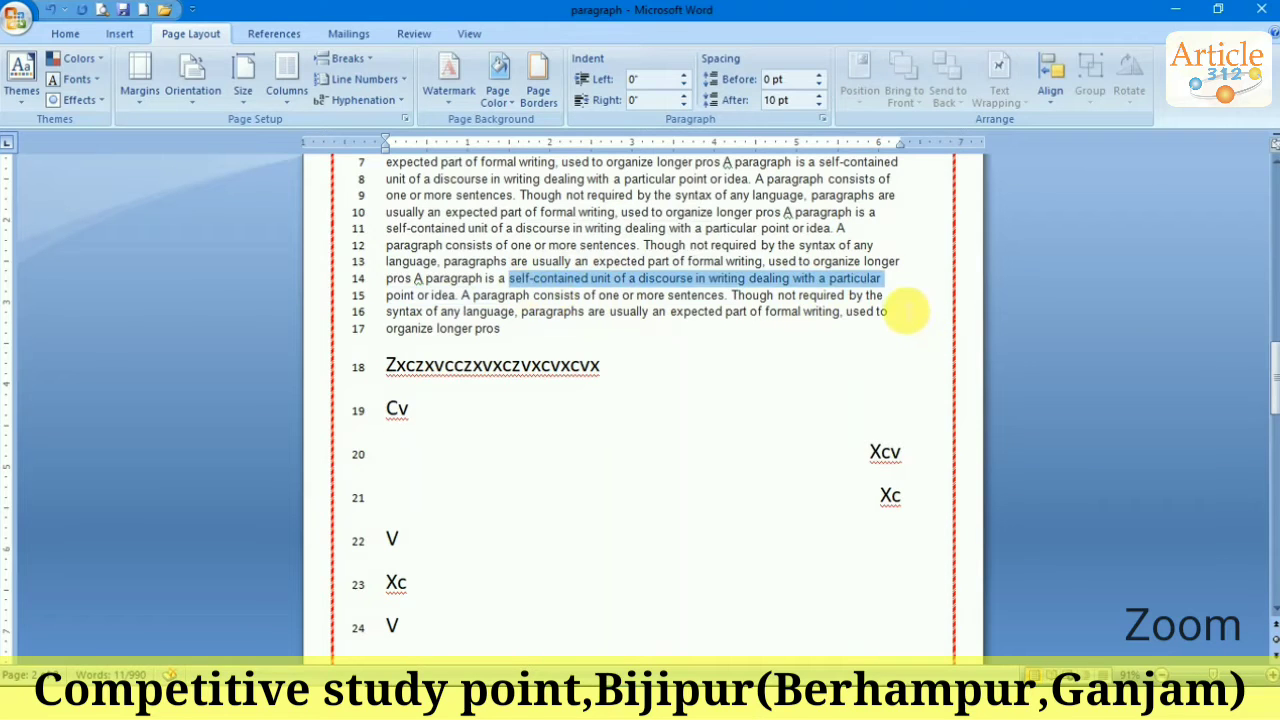
{"action": "left_click_drag", "start_coordinate": [889, 311], "coordinate": [402, 234]}
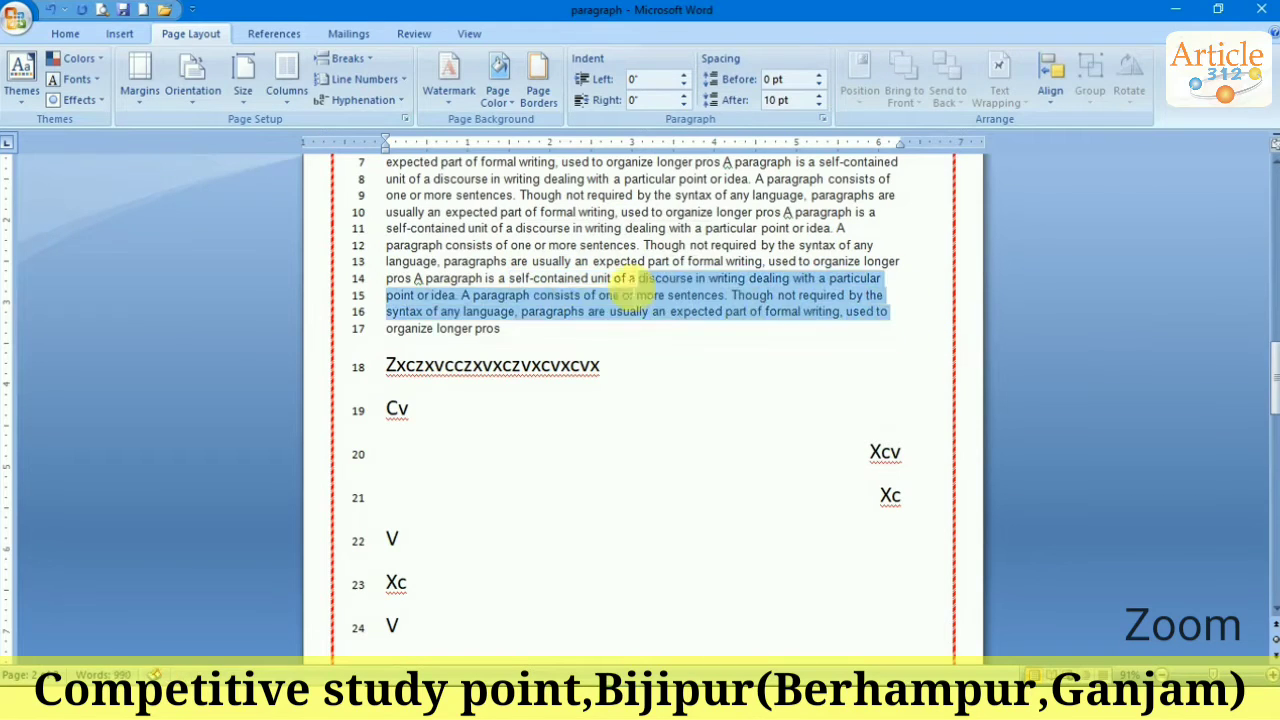
{"action": "left_click", "coordinate": [819, 75]}
{"action": "left_click", "coordinate": [819, 76]}
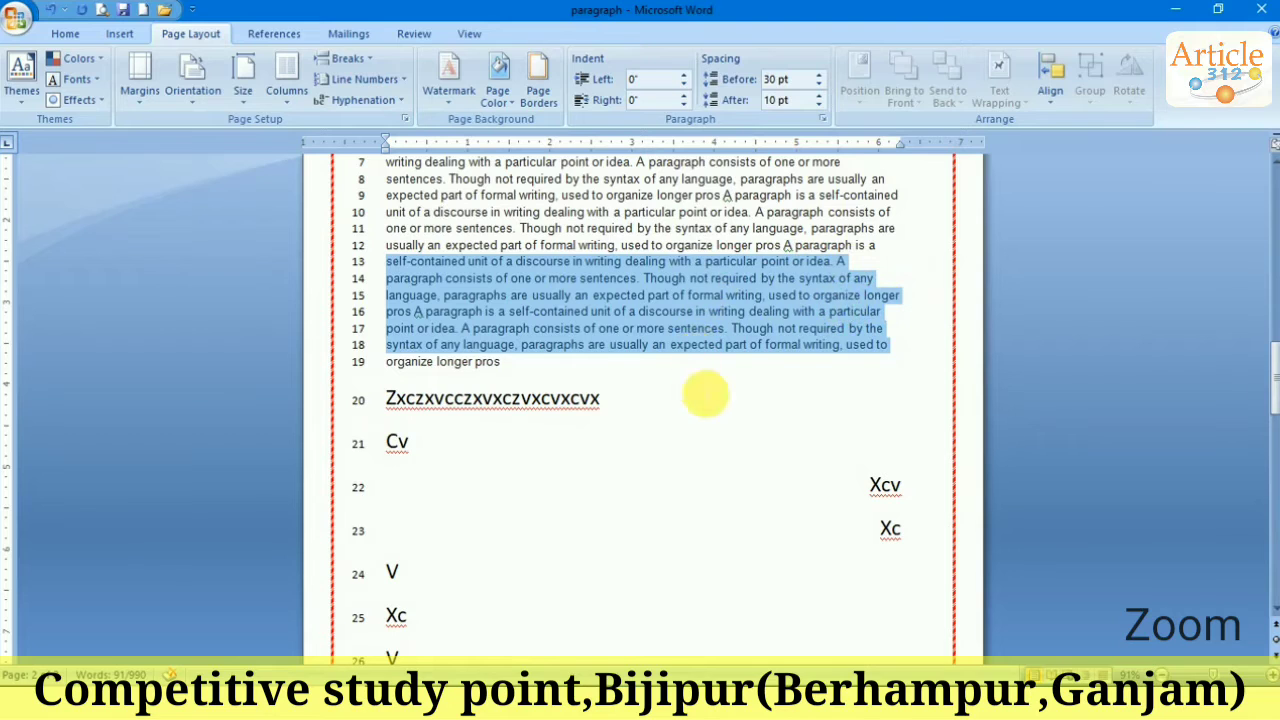
{"action": "left_click", "coordinate": [760, 388]}
{"action": "left_click_drag", "start_coordinate": [880, 280], "coordinate": [400, 285]}
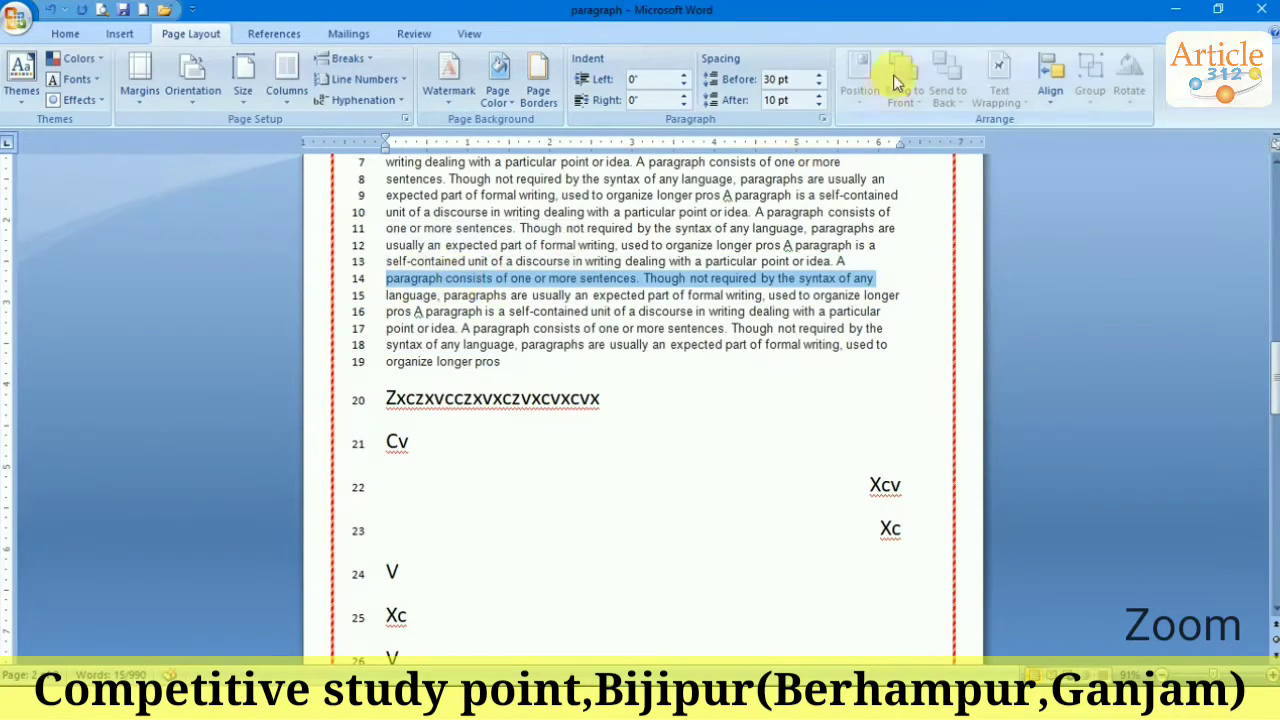
{"action": "left_click", "coordinate": [820, 77]}
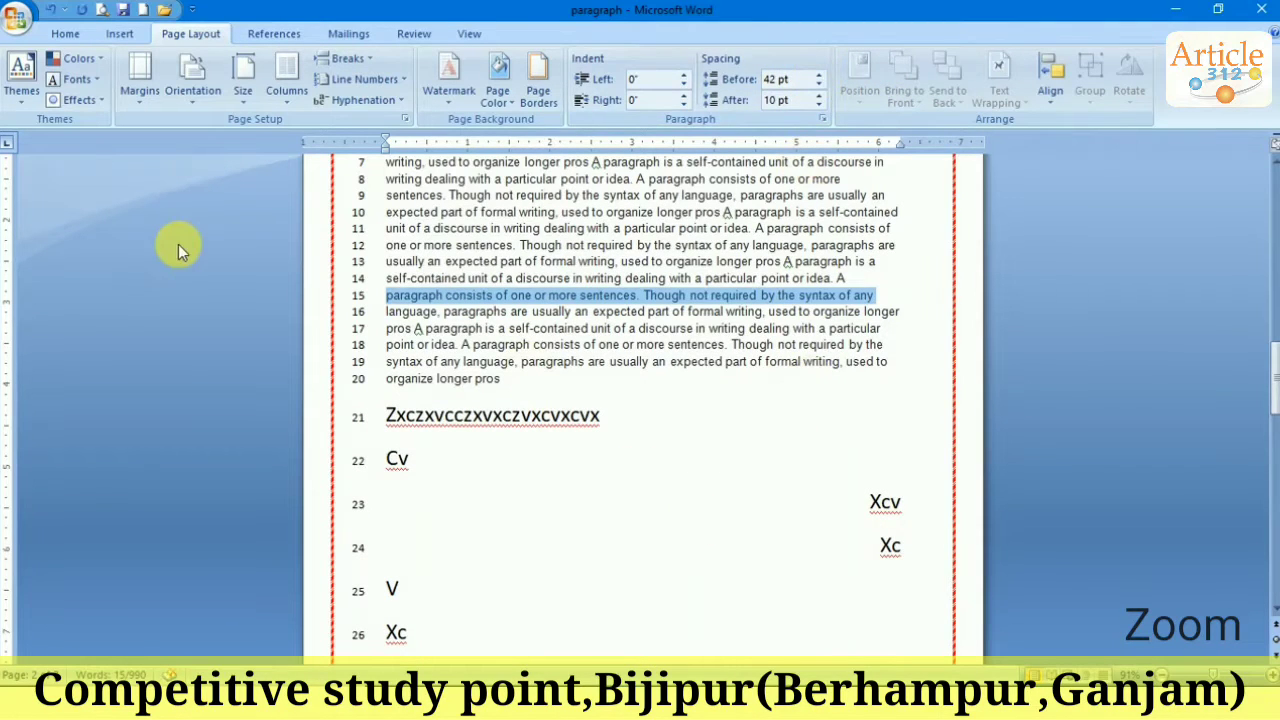
{"action": "left_click", "coordinate": [22, 25]}
Step: Create blank Document4 and type "di" at the top of the page
{"action": "left_click", "coordinate": [67, 62]}
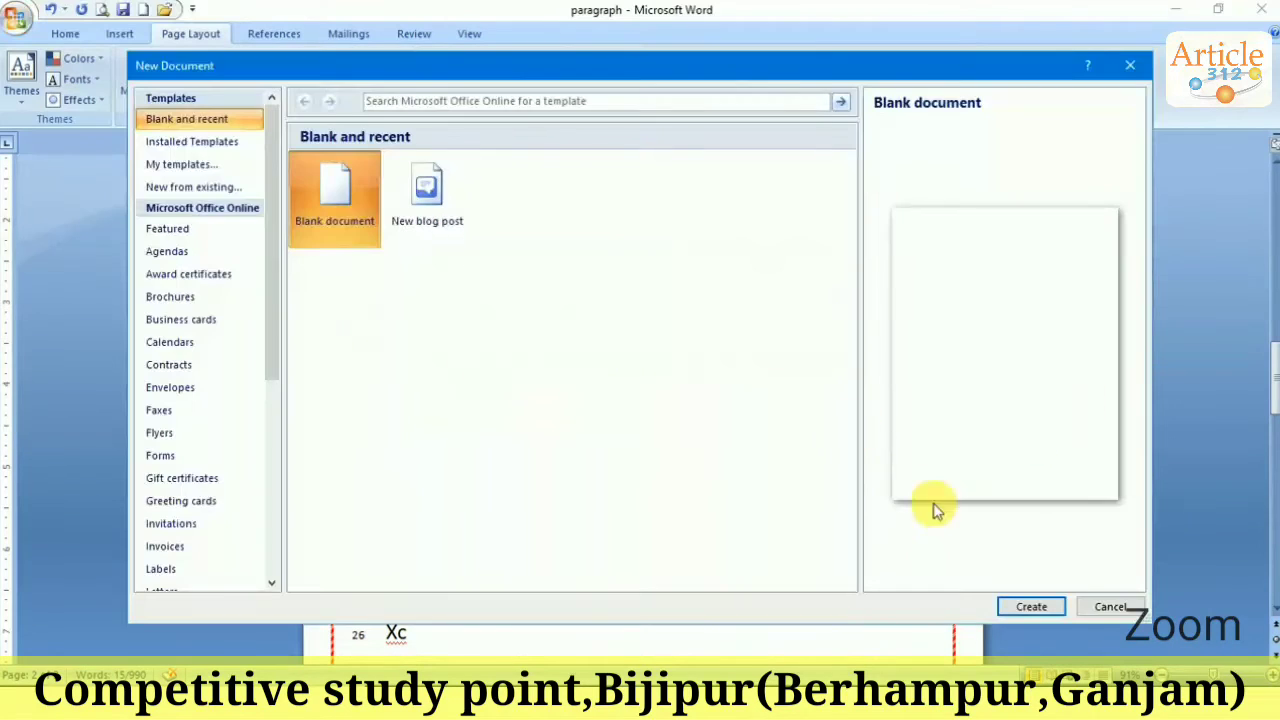
{"action": "left_click", "coordinate": [1031, 606]}
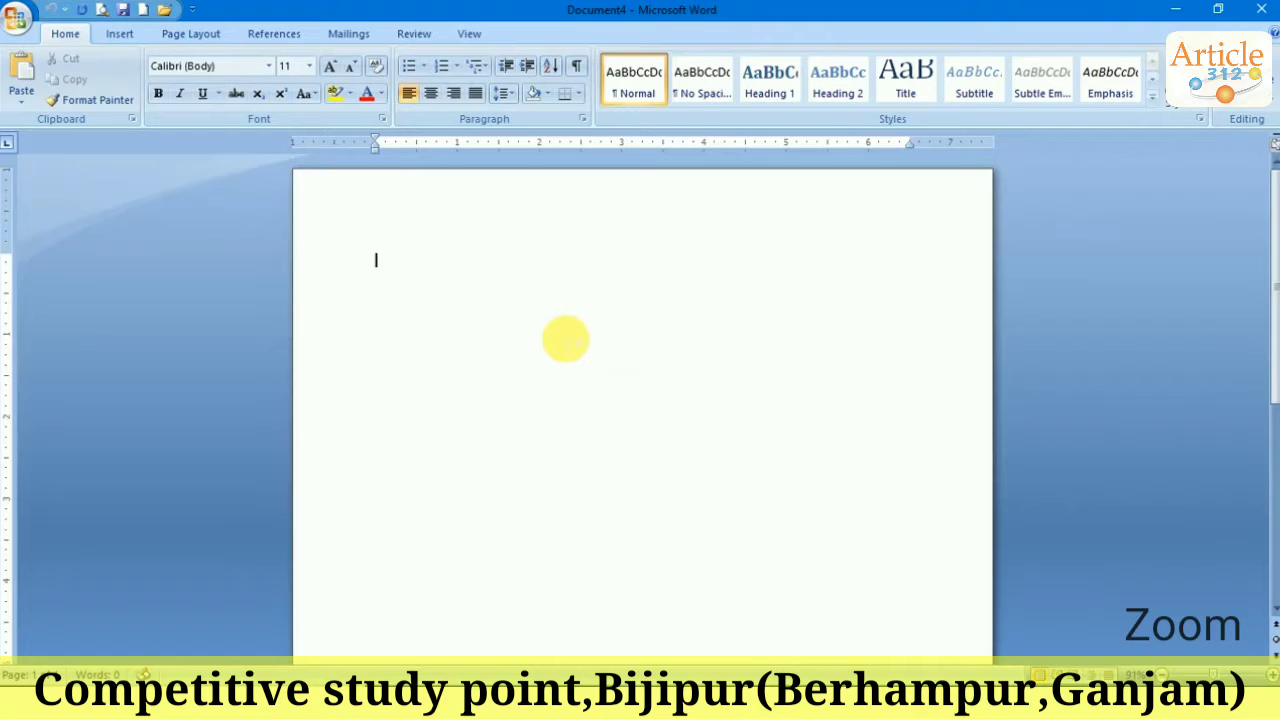
{"action": "type", "text": "di"}
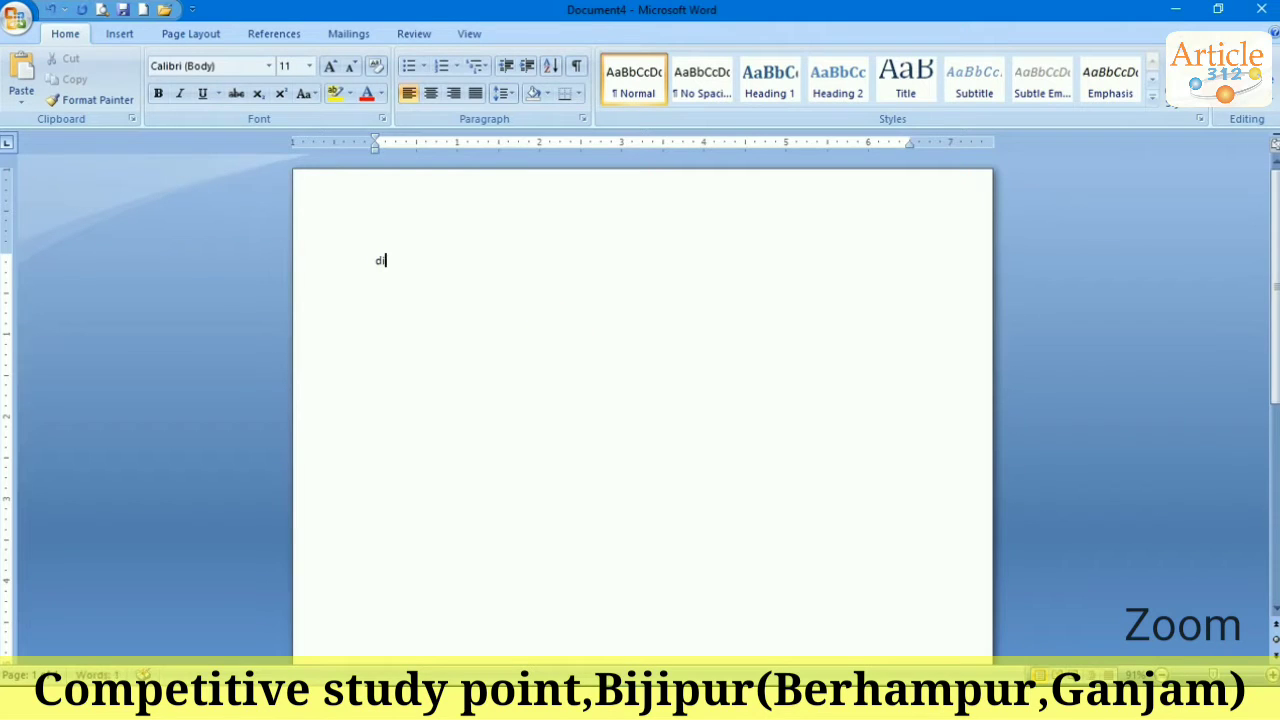
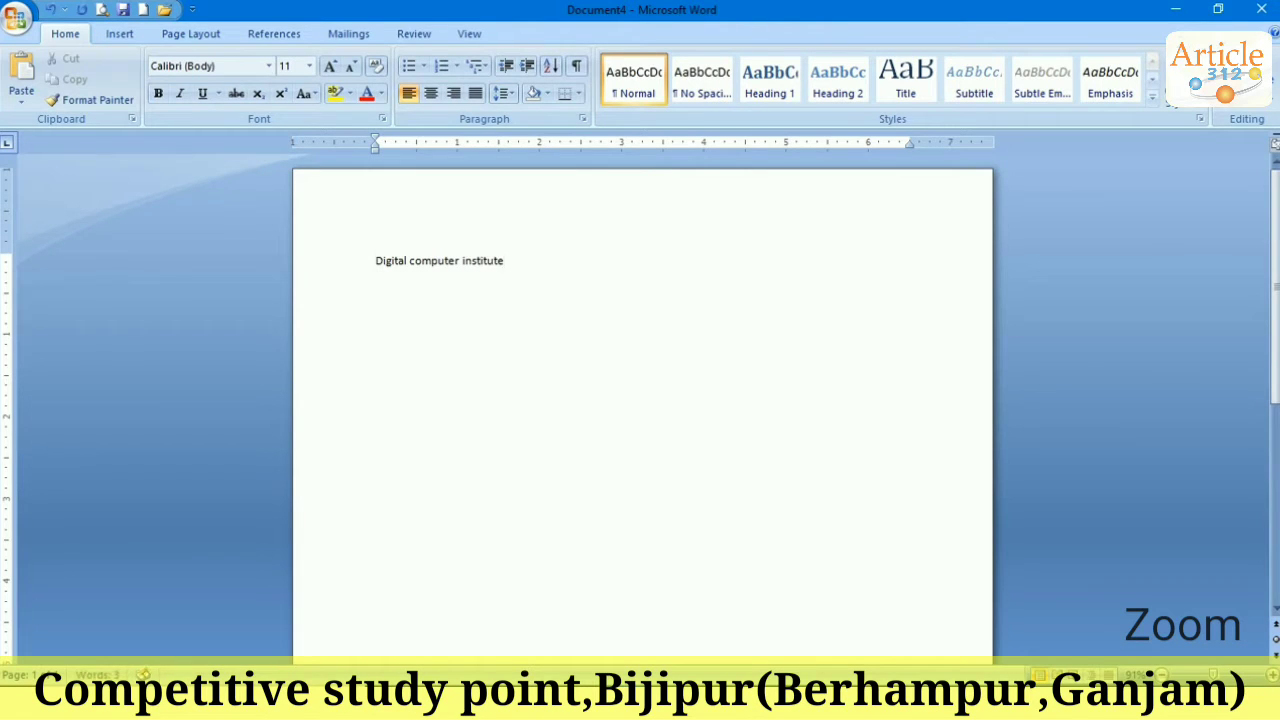
Step: Copy the 'Digital computer institute' line and paste it repeatedly to make ten lines
{"action": "key", "text": "ctrl+a"}
{"action": "key", "text": "ctrl+c"}
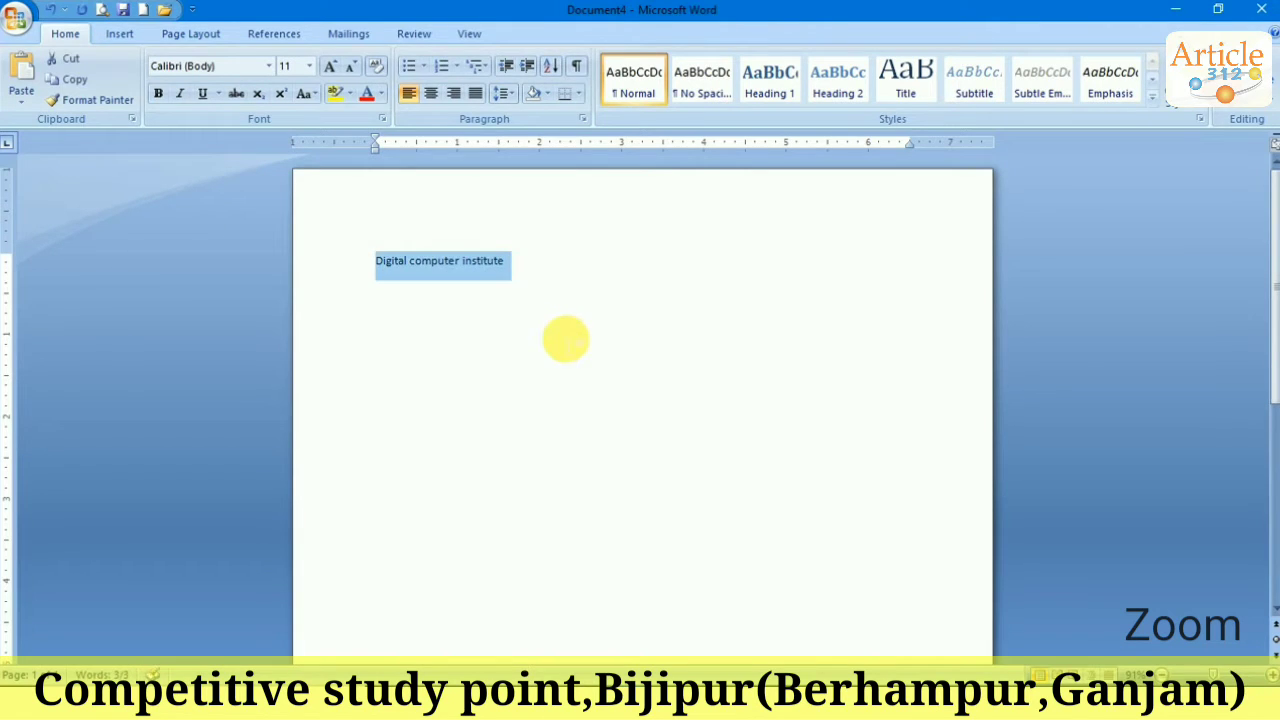
{"action": "left_click", "coordinate": [528, 262]}
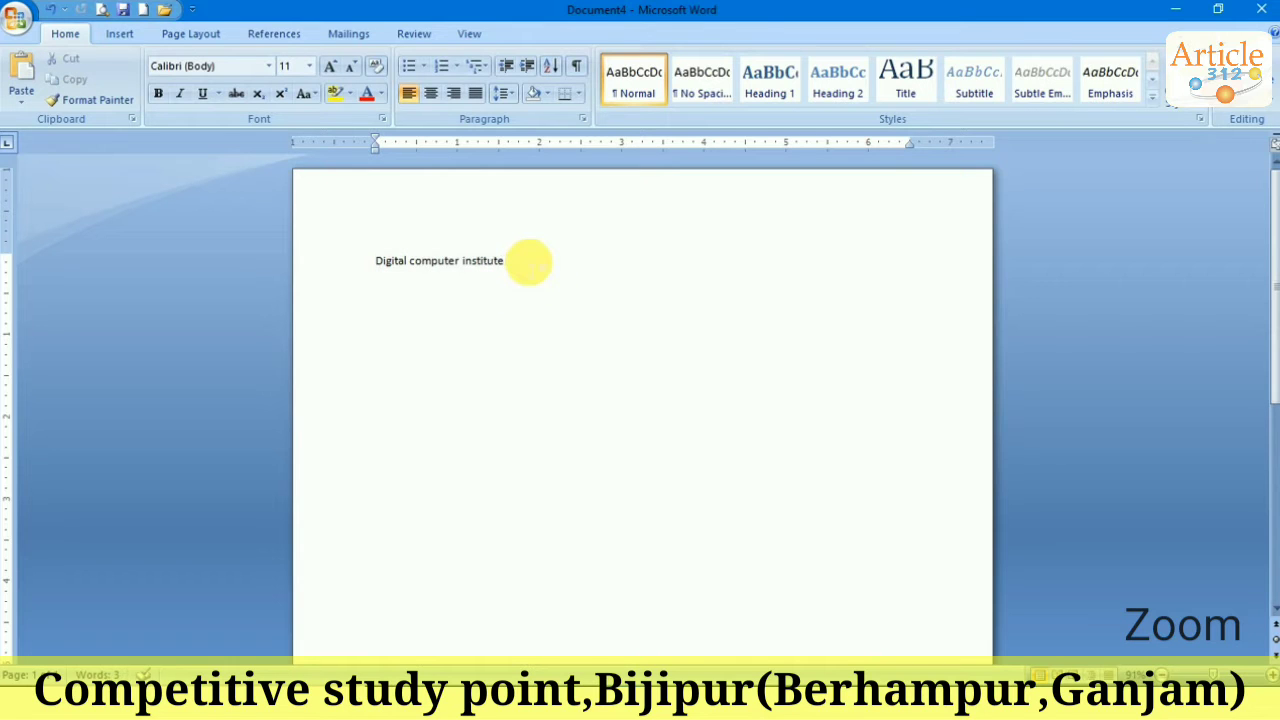
{"action": "key", "text": "ctrl+v"}
{"action": "key", "text": "ctrl+v"}
{"action": "key", "text": "ctrl+v"}
{"action": "key", "text": "ctrl+v"}
{"action": "key", "text": "ctrl+v"}
{"action": "key", "text": "ctrl+v"}
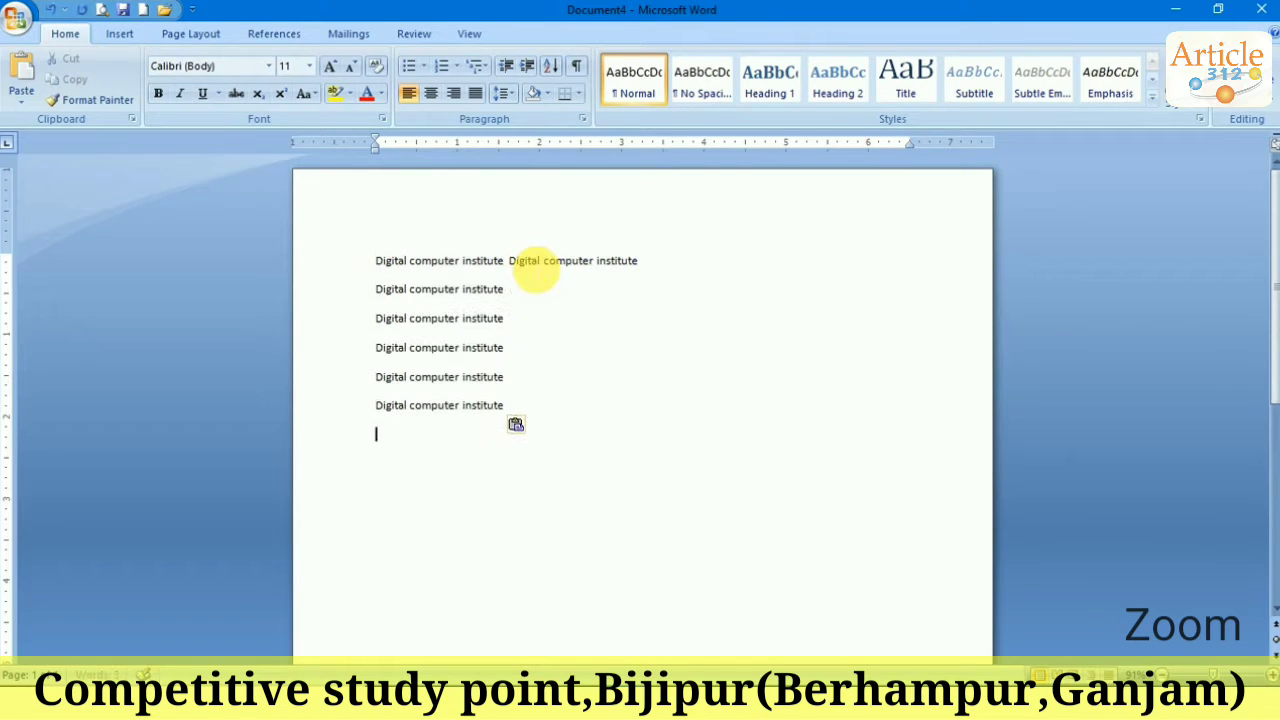
{"action": "key", "text": "ctrl+v"}
{"action": "key", "text": "ctrl+v"}
{"action": "key", "text": "ctrl+v"}
Step: Remove the space after paragraph from all ten lines
{"action": "left_click_drag", "start_coordinate": [574, 529], "coordinate": [320, 266]}
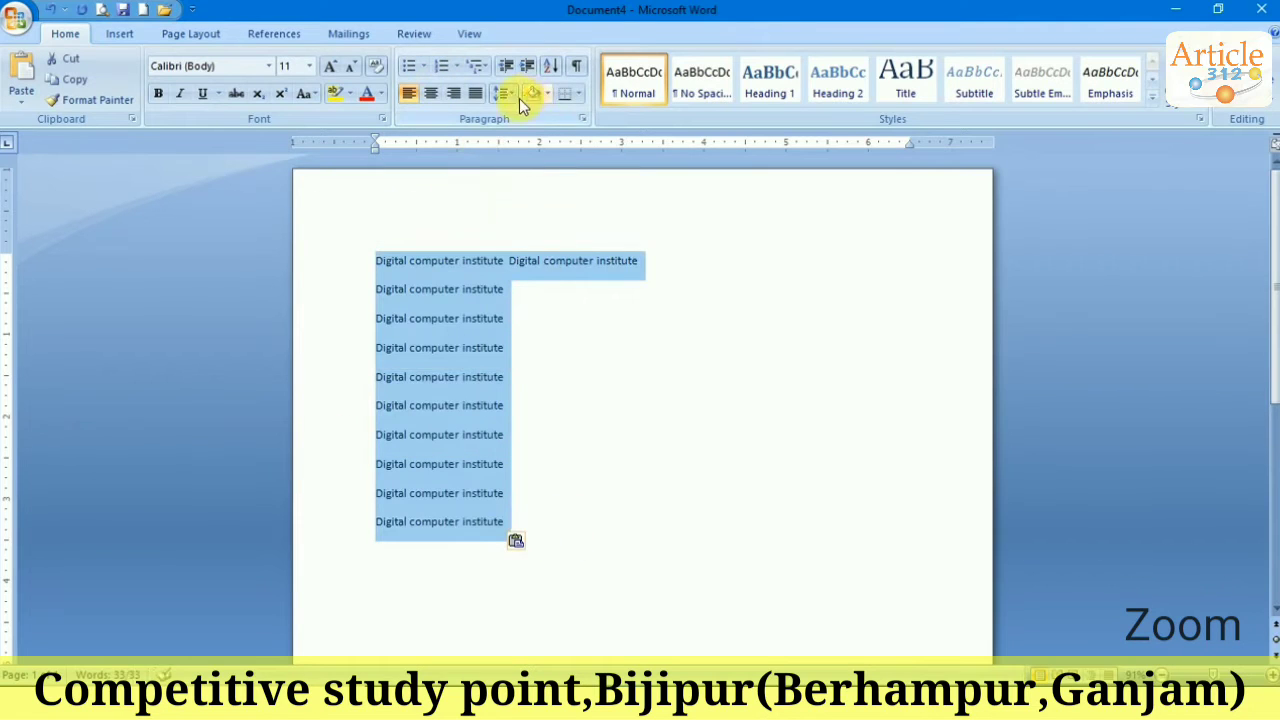
{"action": "left_click", "coordinate": [507, 95]}
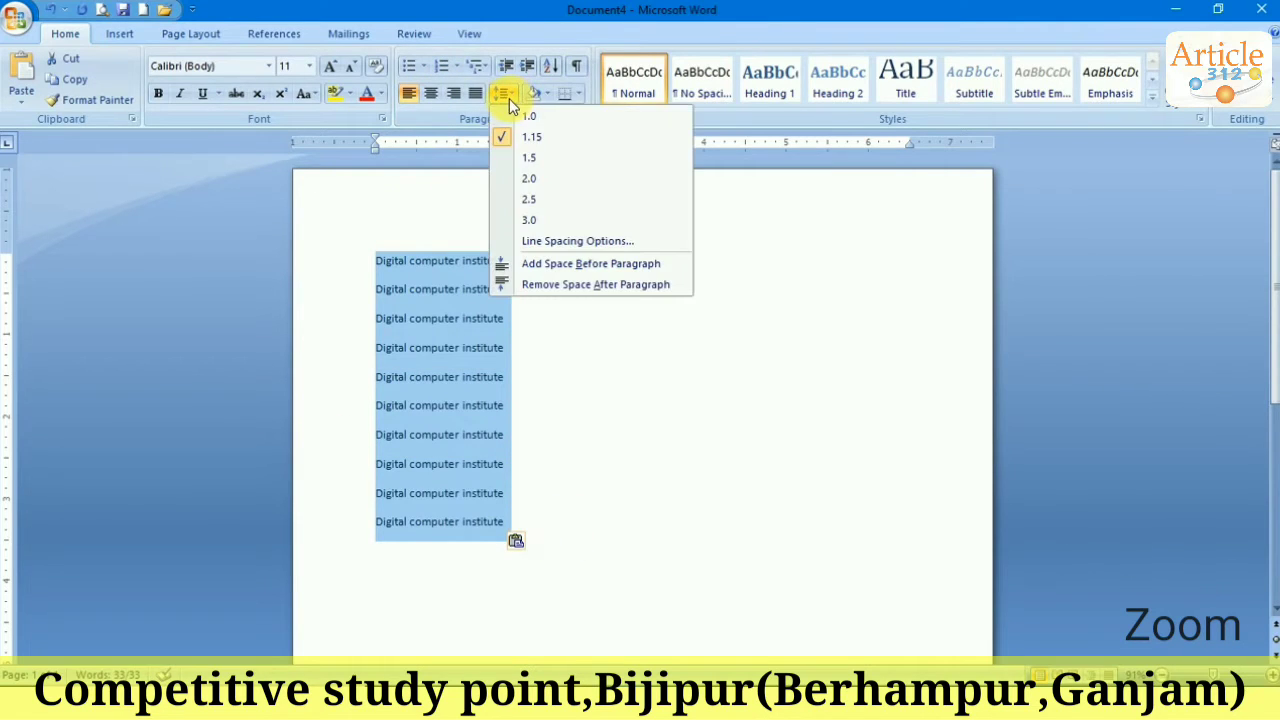
{"action": "left_click", "coordinate": [592, 285]}
Step: Raise the Spacing Before by four steps, then lower it back down
{"action": "left_click", "coordinate": [210, 35]}
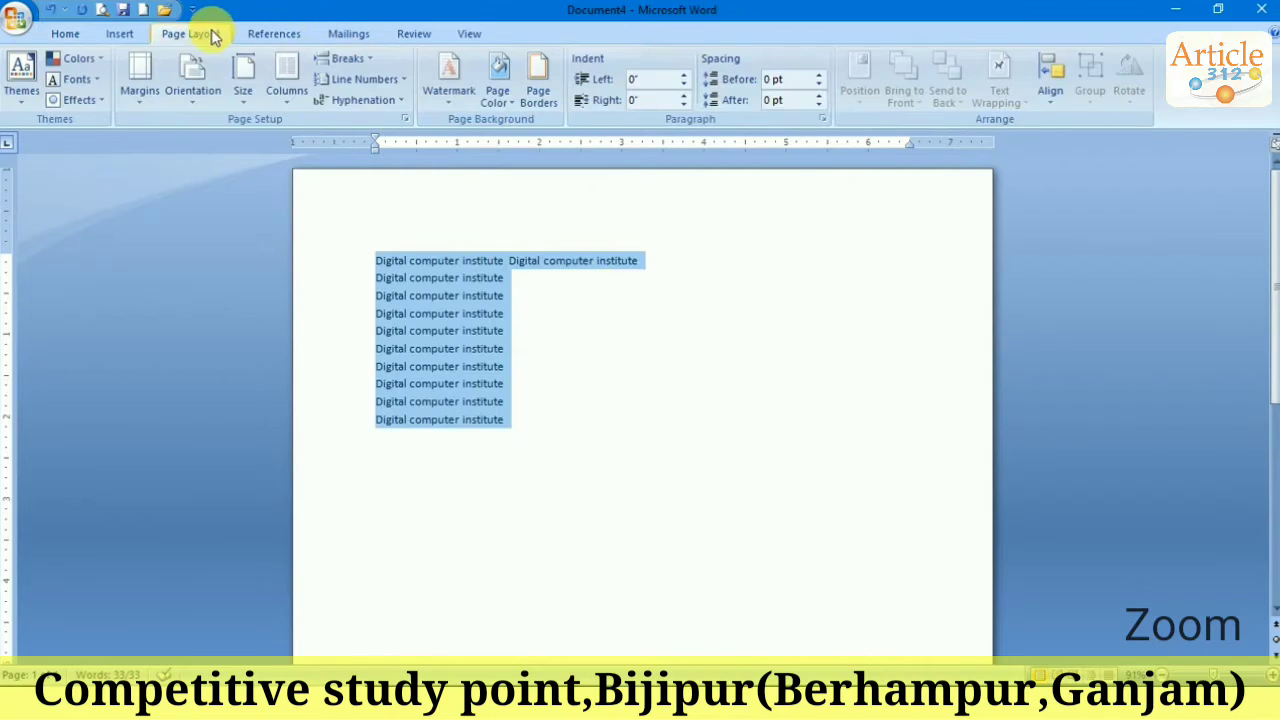
{"action": "left_click", "coordinate": [819, 77]}
{"action": "left_click", "coordinate": [819, 77]}
{"action": "left_click", "coordinate": [819, 77]}
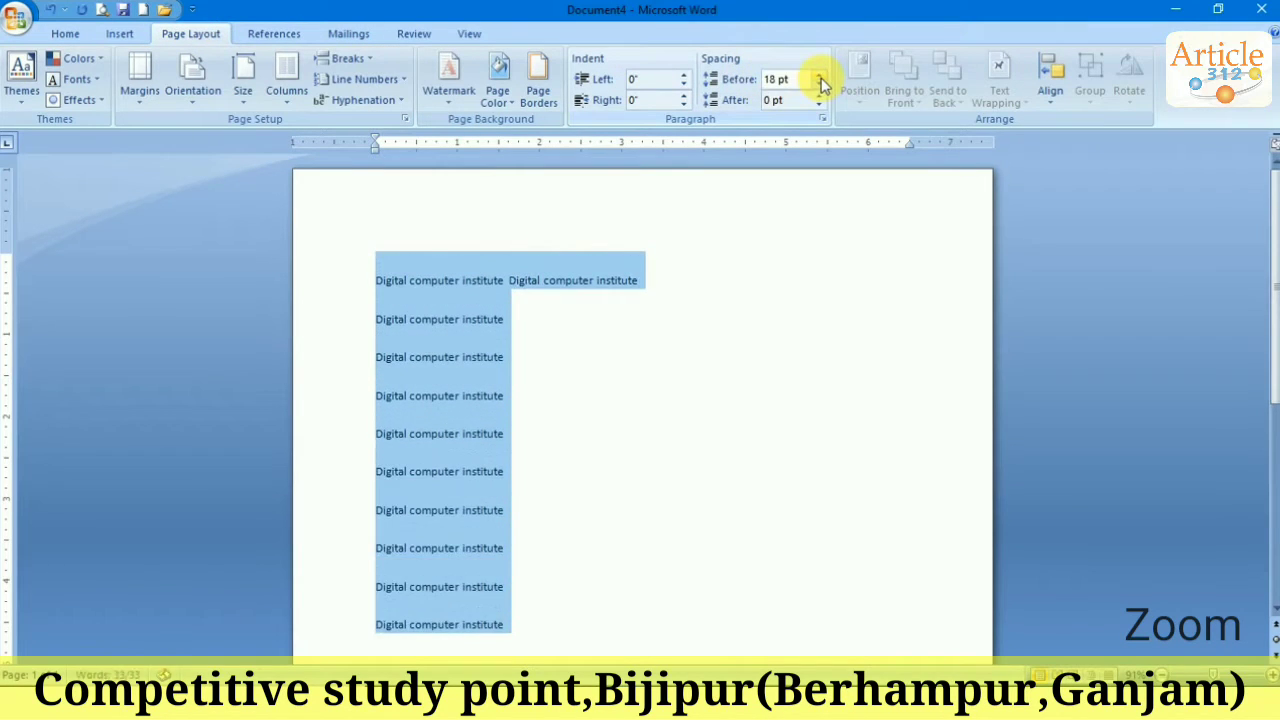
{"action": "left_click", "coordinate": [819, 77]}
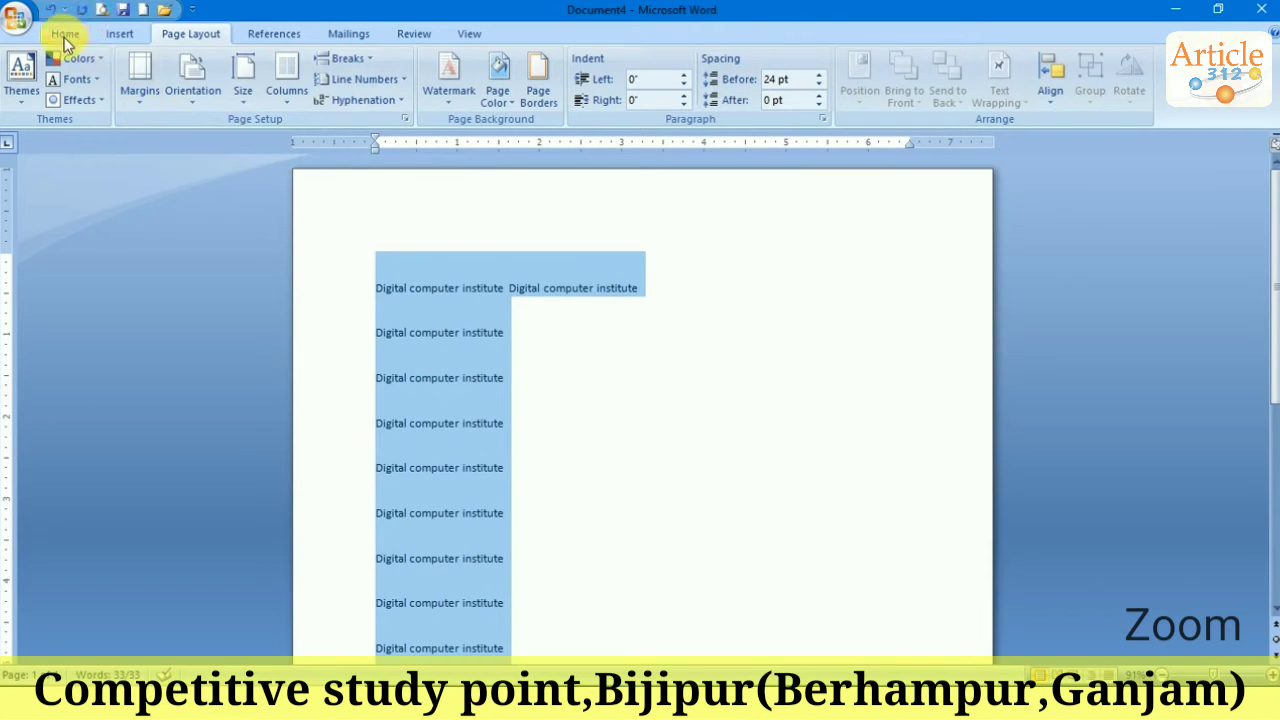
{"action": "left_click", "coordinate": [819, 85]}
{"action": "left_click", "coordinate": [819, 85]}
{"action": "left_click", "coordinate": [819, 85]}
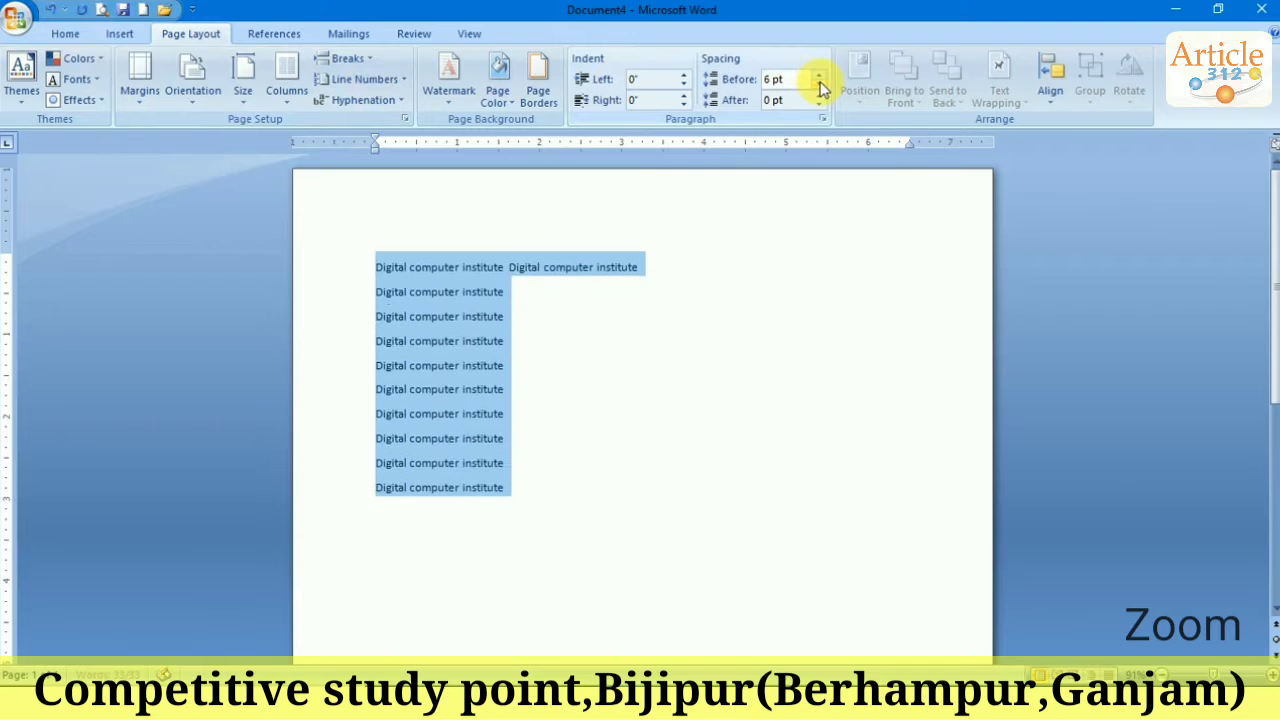
{"action": "left_click", "coordinate": [819, 85]}
{"action": "left_click", "coordinate": [819, 85]}
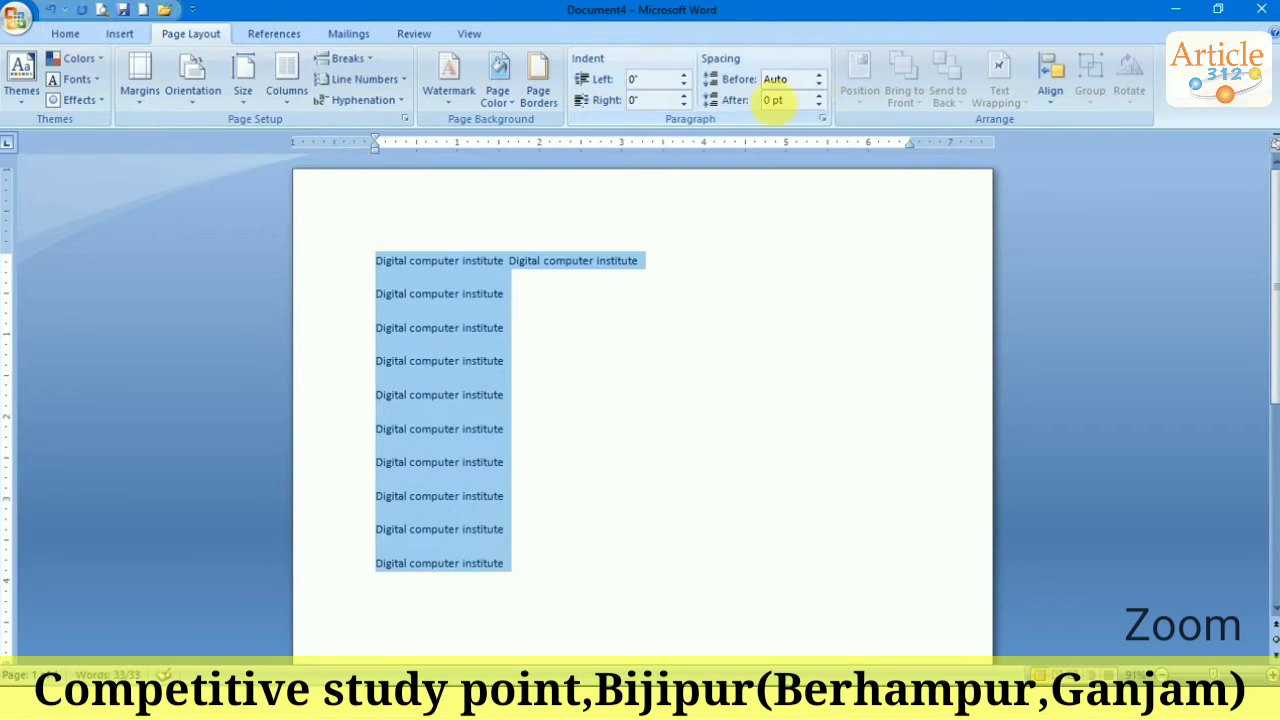
Step: Raise the Spacing After by five steps, then bring it back to Auto and deselect the lines
{"action": "left_click", "coordinate": [819, 96]}
{"action": "left_click", "coordinate": [819, 96]}
{"action": "left_click", "coordinate": [819, 96]}
{"action": "left_click", "coordinate": [819, 96]}
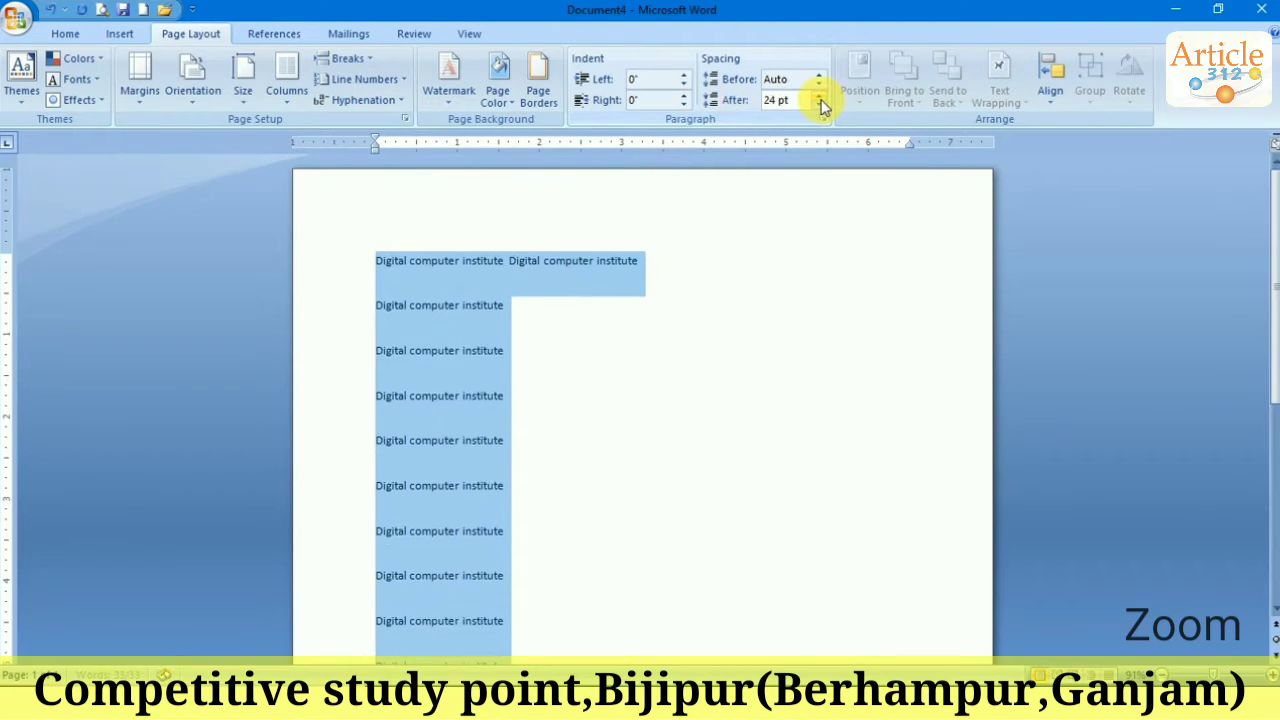
{"action": "left_click", "coordinate": [819, 96]}
{"action": "left_click", "coordinate": [819, 96]}
{"action": "left_click", "coordinate": [819, 96]}
{"action": "left_click", "coordinate": [819, 106]}
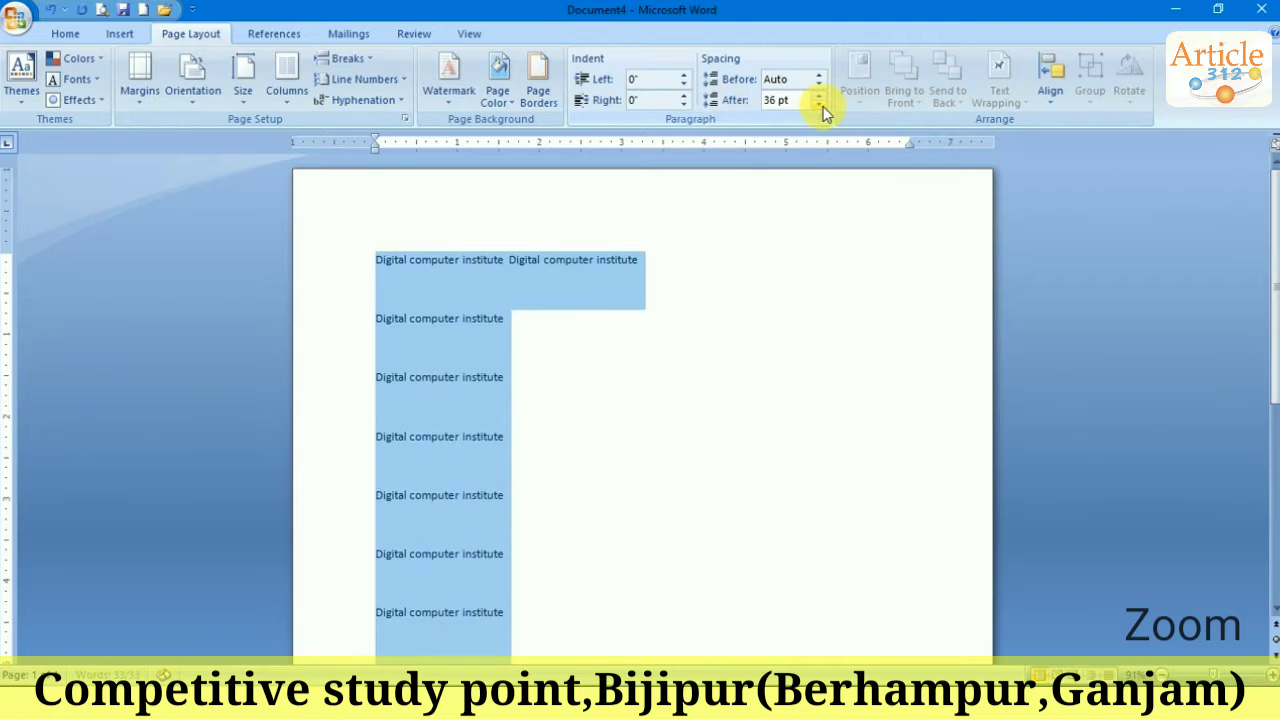
{"action": "left_click", "coordinate": [819, 106]}
{"action": "left_click", "coordinate": [819, 106]}
{"action": "left_click", "coordinate": [819, 106]}
{"action": "left_click", "coordinate": [819, 106]}
{"action": "left_click", "coordinate": [819, 106]}
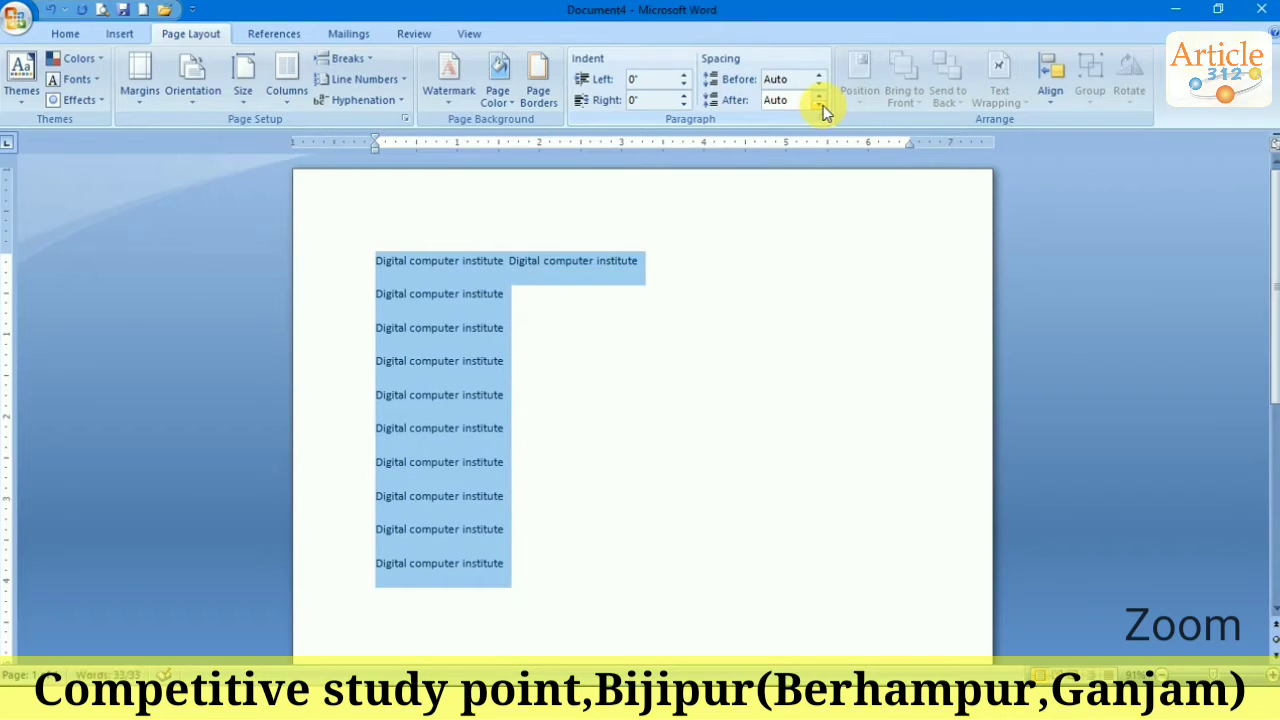
{"action": "left_click", "coordinate": [614, 381]}
{"action": "left_click_drag", "start_coordinate": [508, 365], "coordinate": [385, 372]}
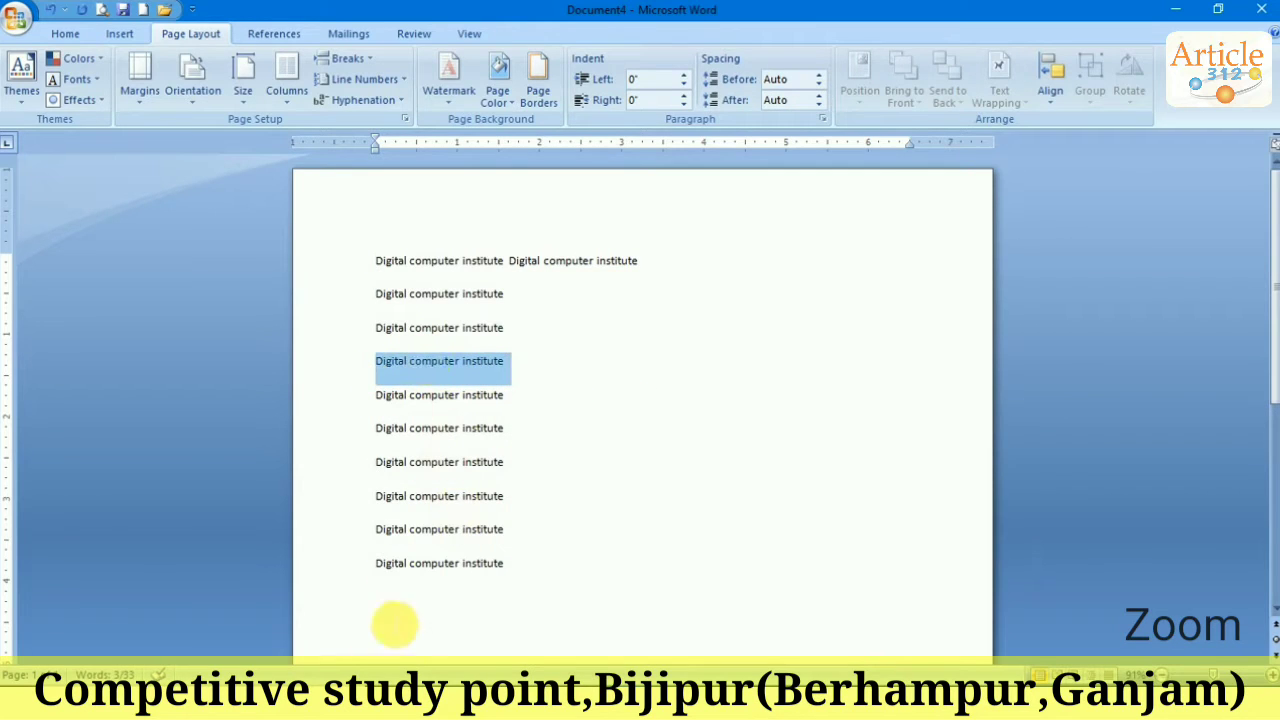
{"action": "left_click", "coordinate": [818, 78]}
{"action": "left_click", "coordinate": [818, 78]}
{"action": "left_click", "coordinate": [818, 78]}
{"action": "left_click", "coordinate": [818, 78]}
{"action": "left_click", "coordinate": [818, 78]}
{"action": "left_click", "coordinate": [818, 78]}
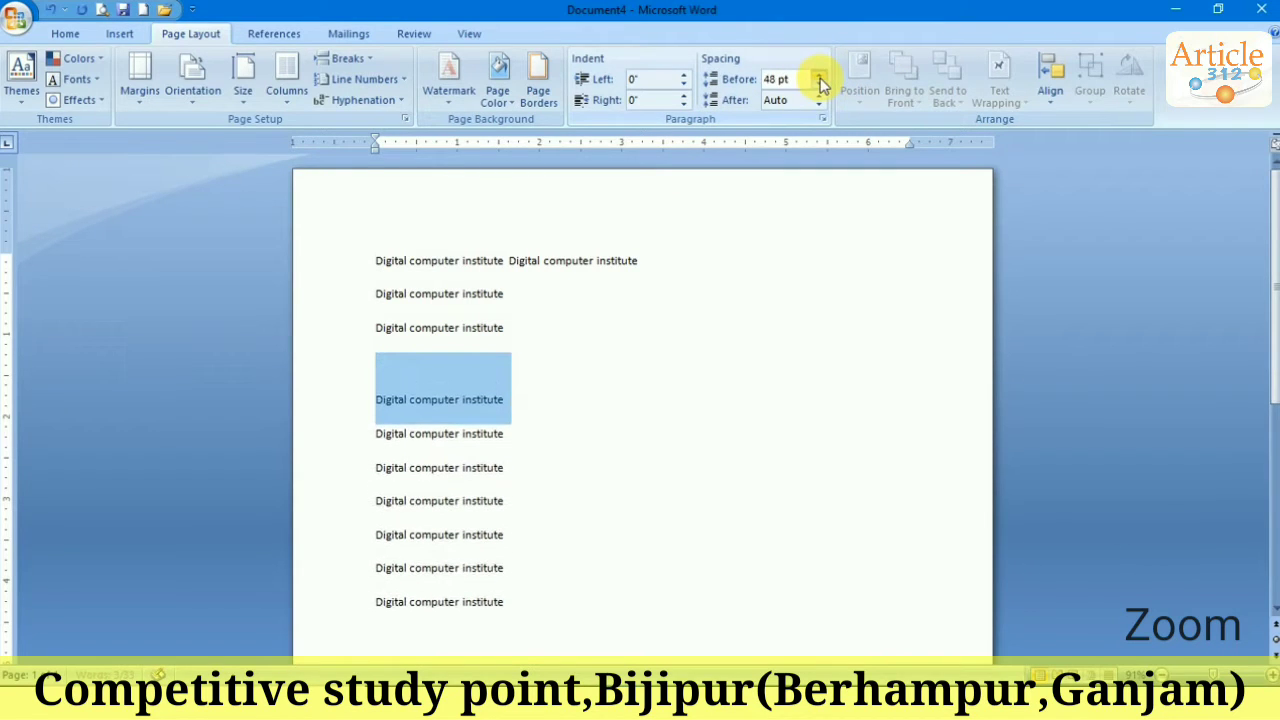
{"action": "left_click", "coordinate": [818, 78]}
{"action": "left_click", "coordinate": [818, 78]}
{"action": "left_click", "coordinate": [818, 78]}
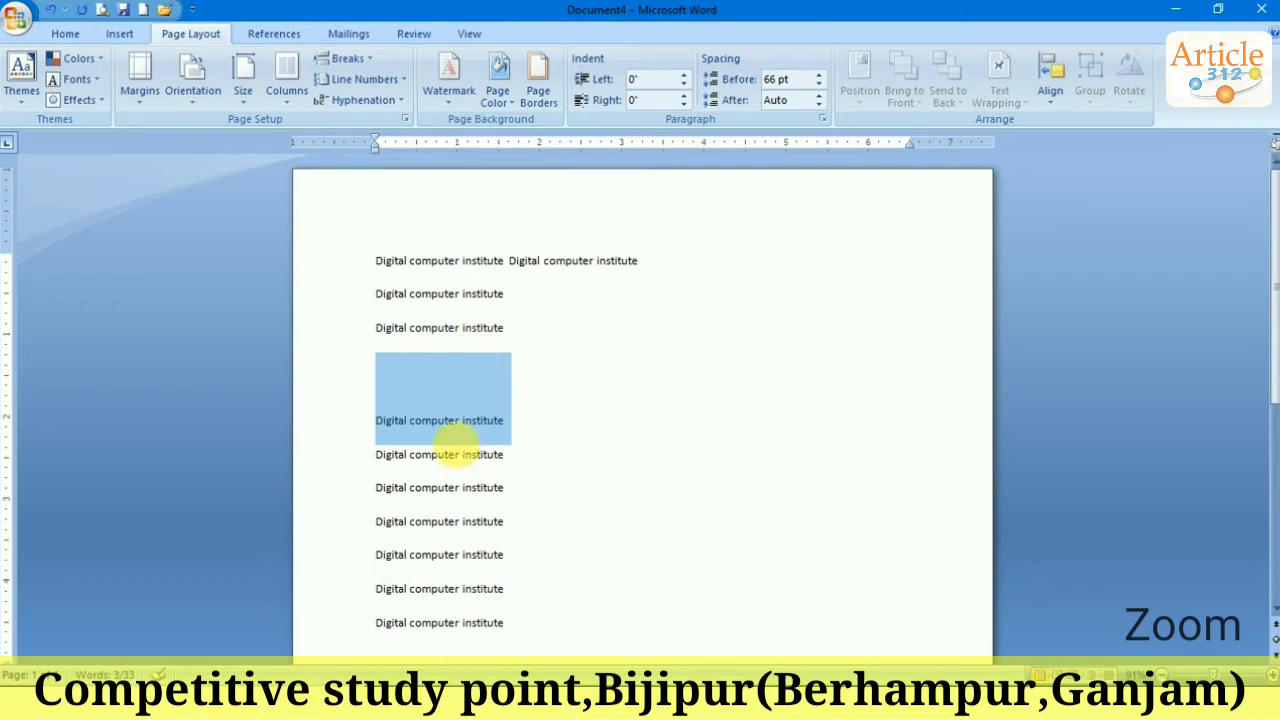
{"action": "left_click", "coordinate": [820, 76]}
{"action": "left_click", "coordinate": [820, 76]}
{"action": "left_click", "coordinate": [820, 76]}
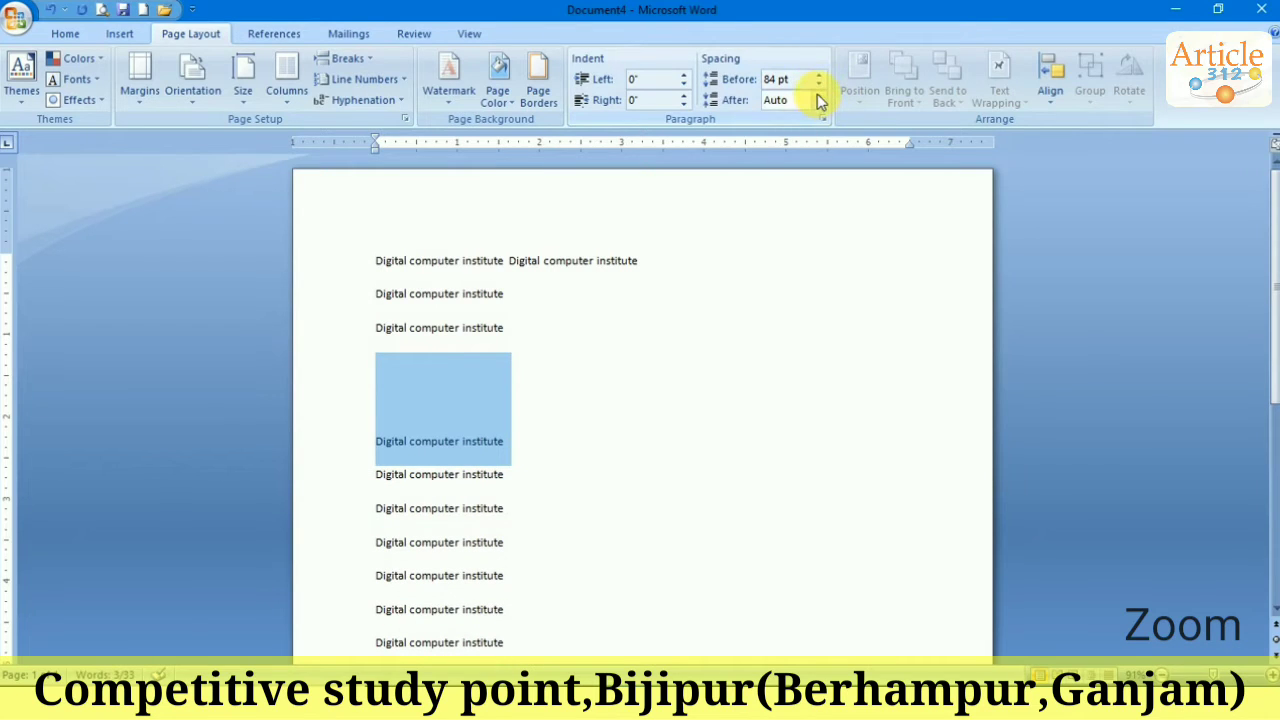
{"action": "left_click", "coordinate": [820, 96]}
{"action": "left_click", "coordinate": [820, 96]}
{"action": "left_click", "coordinate": [820, 96]}
{"action": "left_click", "coordinate": [820, 96]}
{"action": "left_click", "coordinate": [820, 96]}
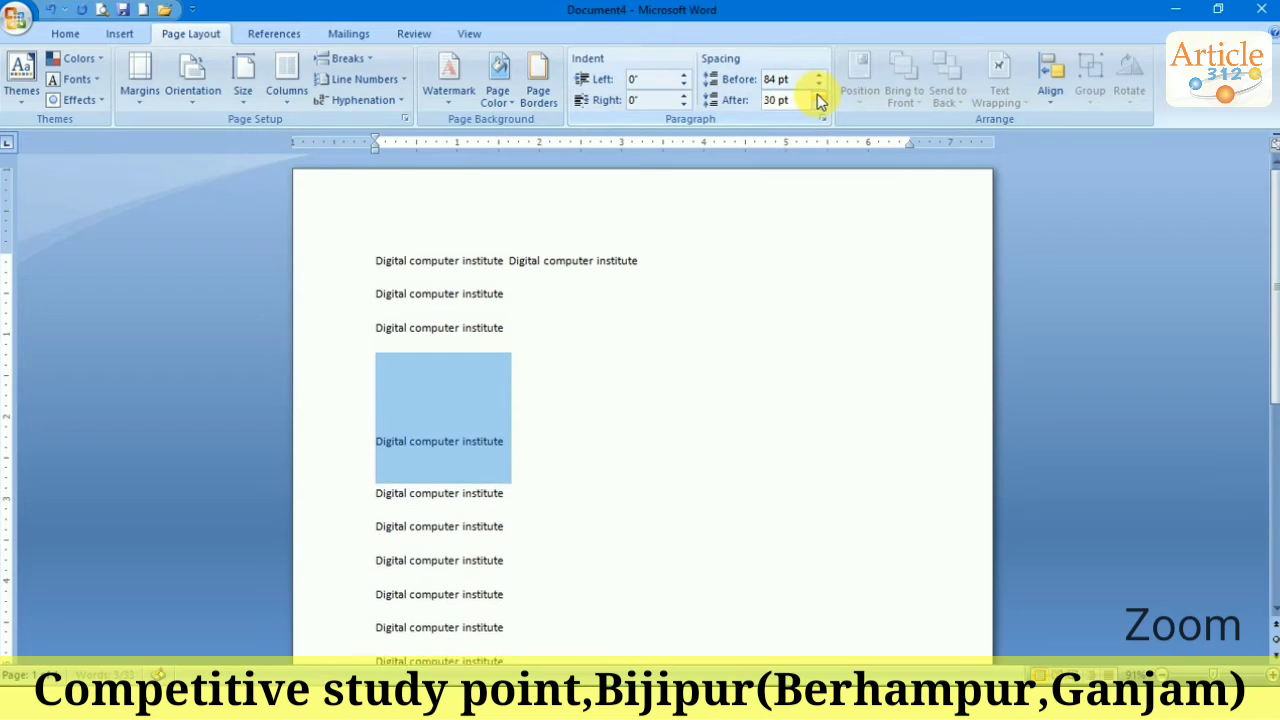
{"action": "left_click", "coordinate": [818, 96]}
{"action": "left_click", "coordinate": [818, 96]}
{"action": "left_click", "coordinate": [818, 96]}
{"action": "left_click", "coordinate": [818, 96]}
{"action": "left_click", "coordinate": [818, 96]}
{"action": "left_click", "coordinate": [818, 96]}
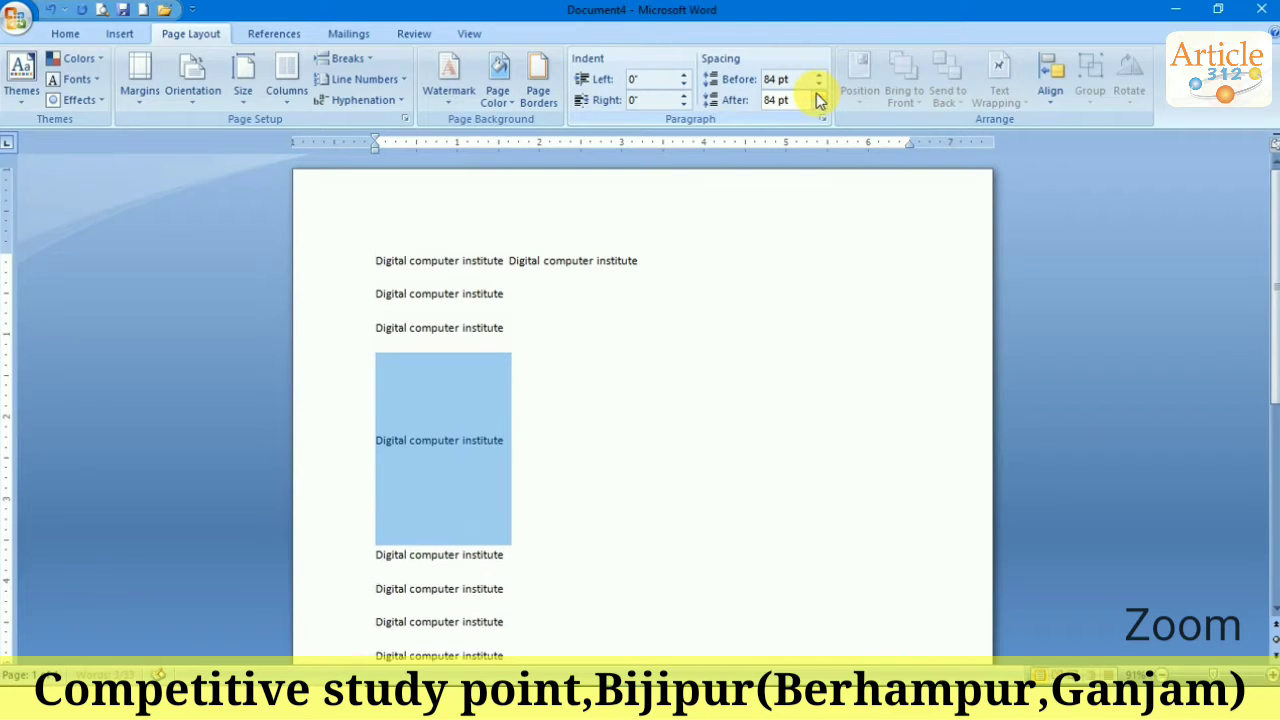
{"action": "left_click", "coordinate": [818, 96]}
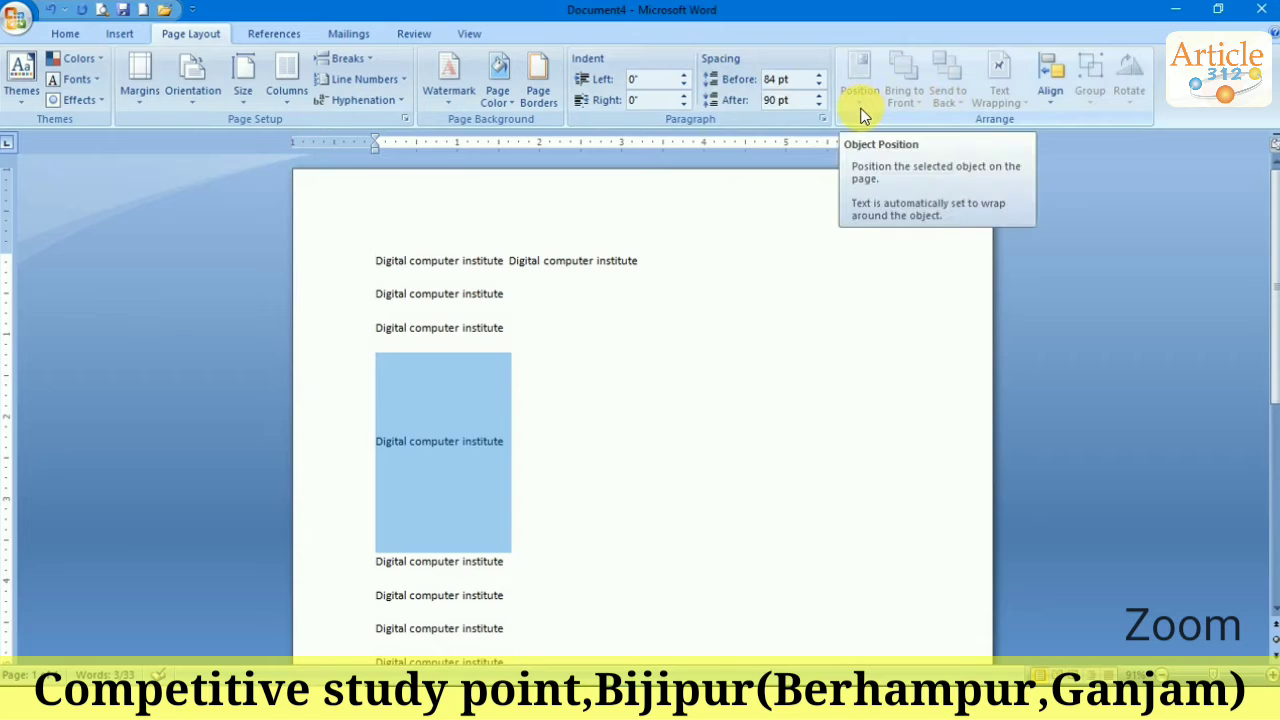
{"action": "left_click", "coordinate": [830, 365]}
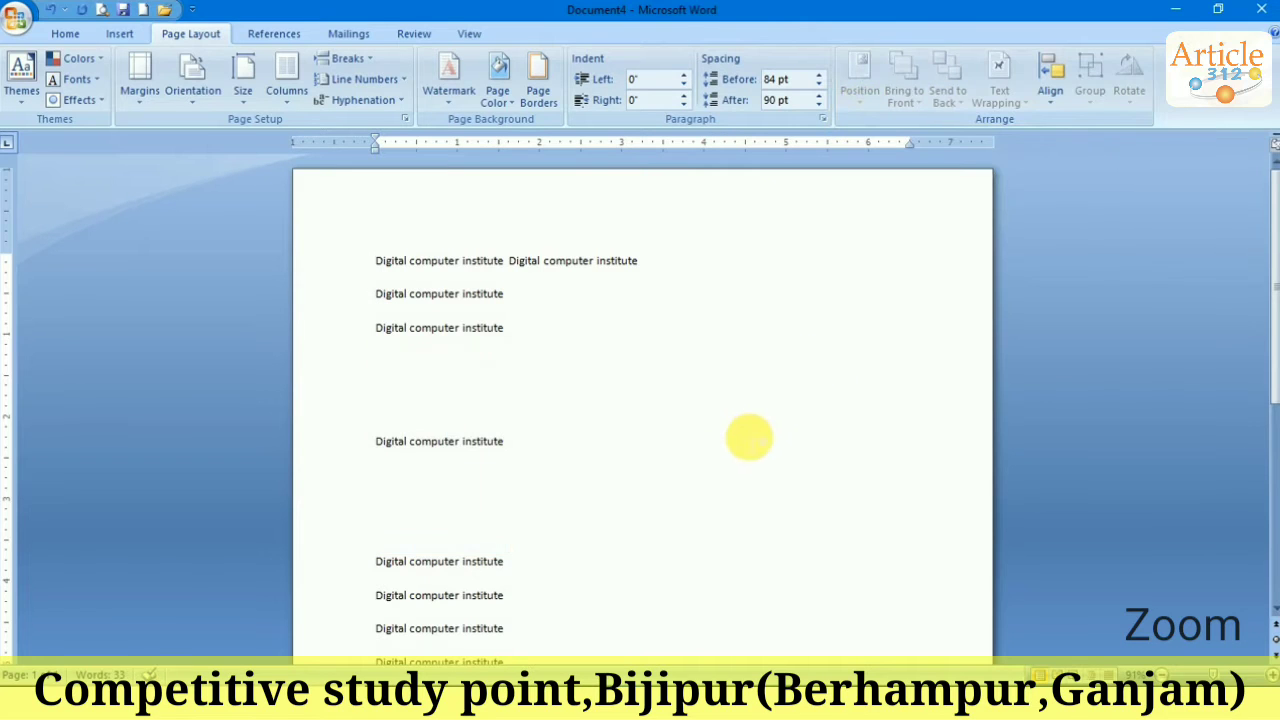
{"action": "key", "text": "ctrl+z"}
{"action": "key", "text": "ctrl+z"}
{"action": "key", "text": "ctrl+z"}
{"action": "key", "text": "ctrl+z"}
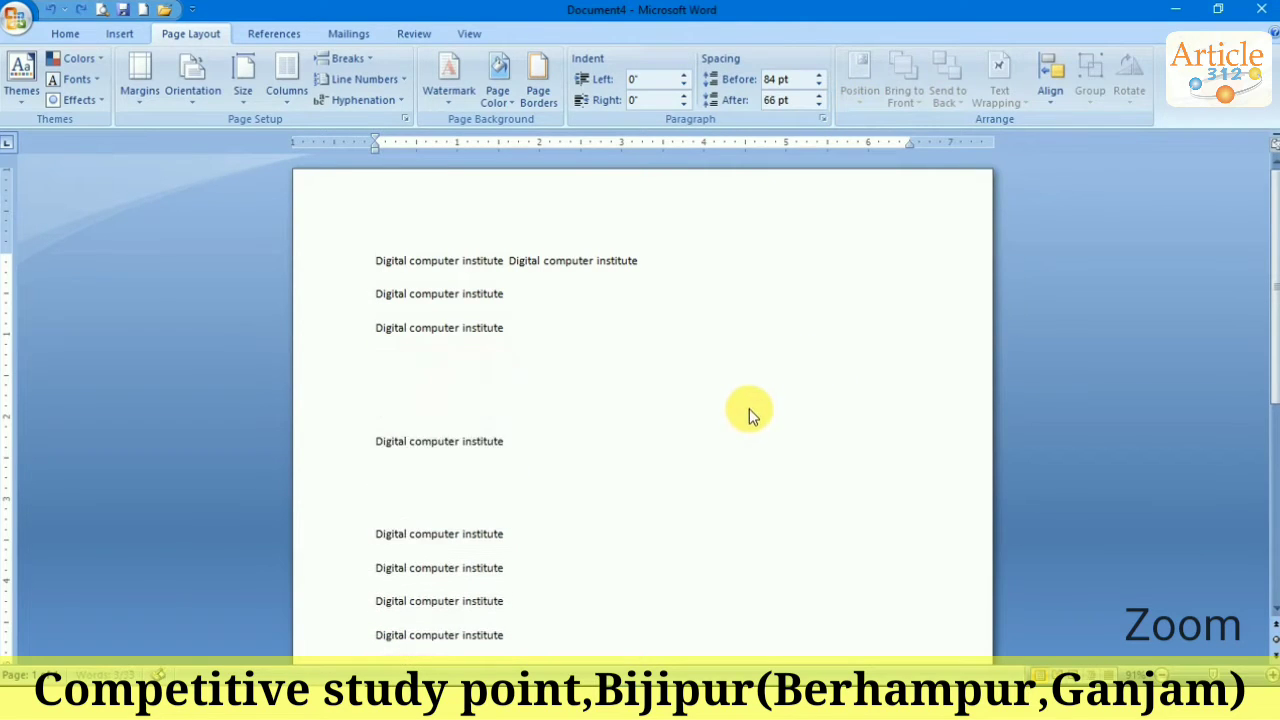
{"action": "key", "text": "ctrl+z"}
{"action": "key", "text": "ctrl+z"}
{"action": "key", "text": "ctrl+z"}
{"action": "key", "text": "ctrl+z"}
{"action": "key", "text": "ctrl+z"}
{"action": "key", "text": "ctrl+z"}
{"action": "key", "text": "ctrl+z"}
{"action": "key", "text": "ctrl+z"}
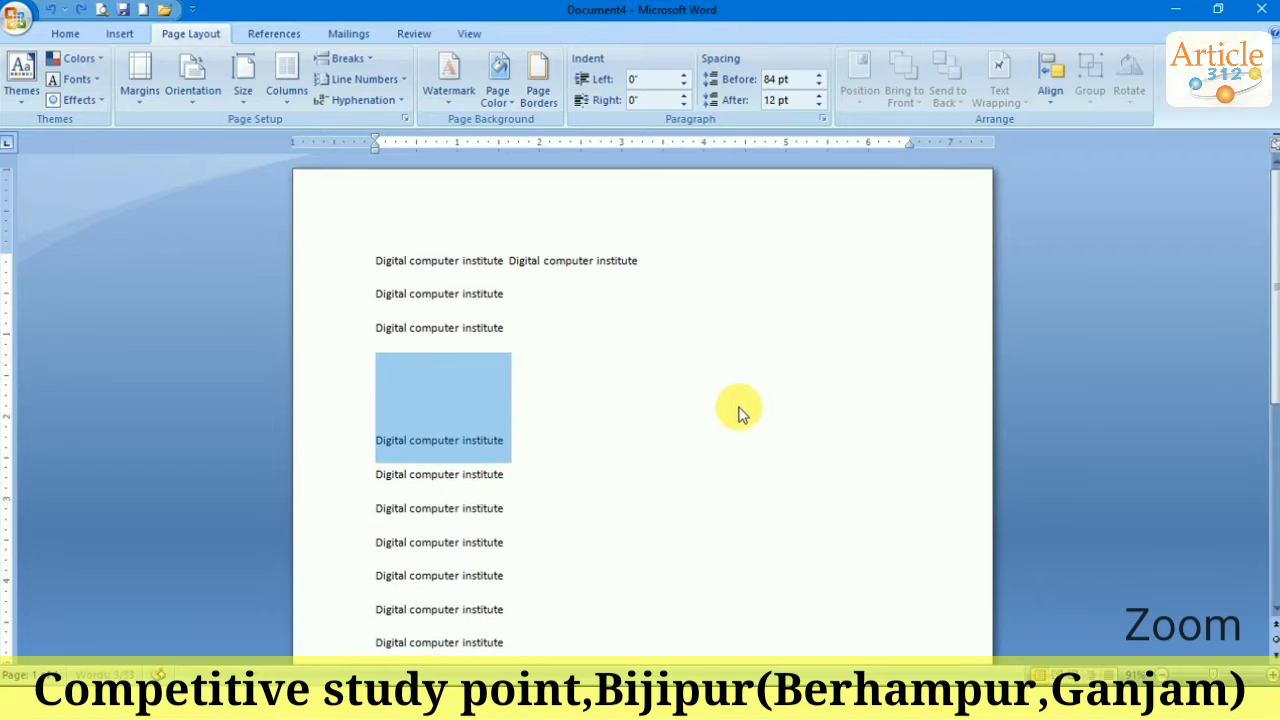
{"action": "key", "text": "ctrl+z"}
{"action": "key", "text": "ctrl+z"}
{"action": "key", "text": "ctrl+z"}
{"action": "key", "text": "ctrl+z"}
{"action": "key", "text": "ctrl+z"}
{"action": "key", "text": "ctrl+z"}
{"action": "key", "text": "ctrl+z"}
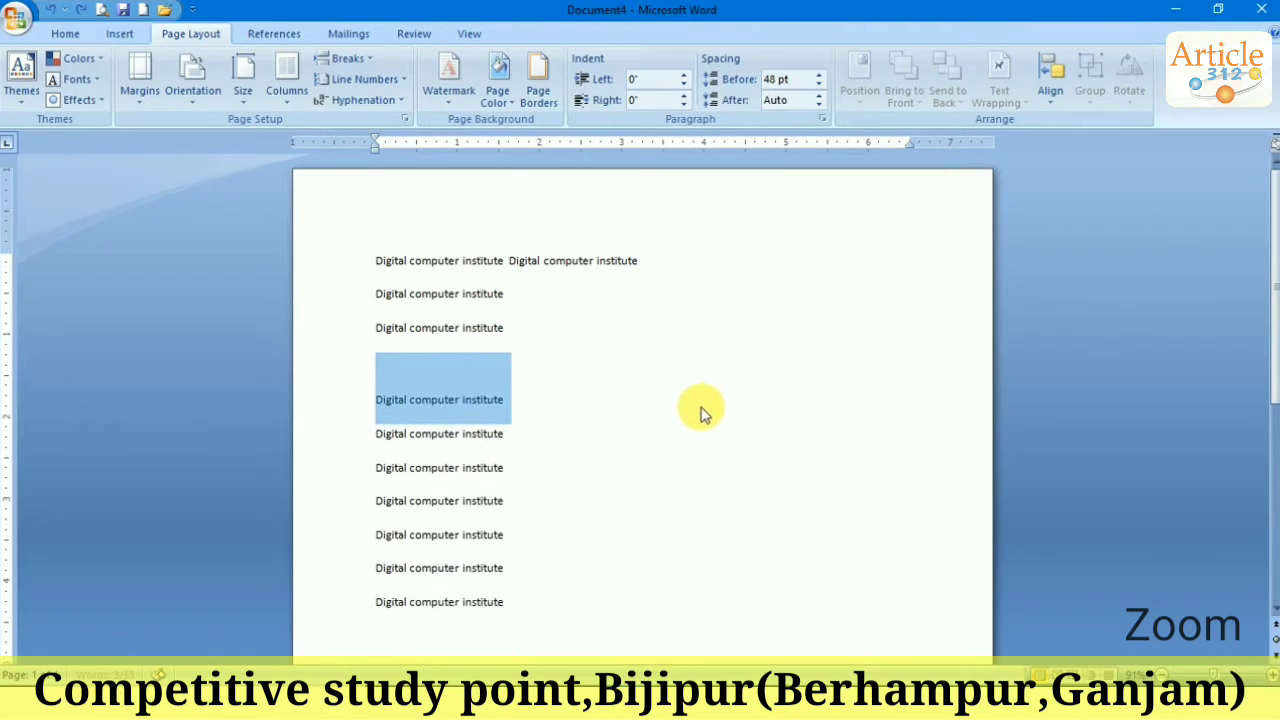
{"action": "key", "text": "ctrl+z"}
{"action": "key", "text": "ctrl+z"}
{"action": "key", "text": "ctrl+z"}
{"action": "key", "text": "ctrl+z"}
{"action": "key", "text": "ctrl+z"}
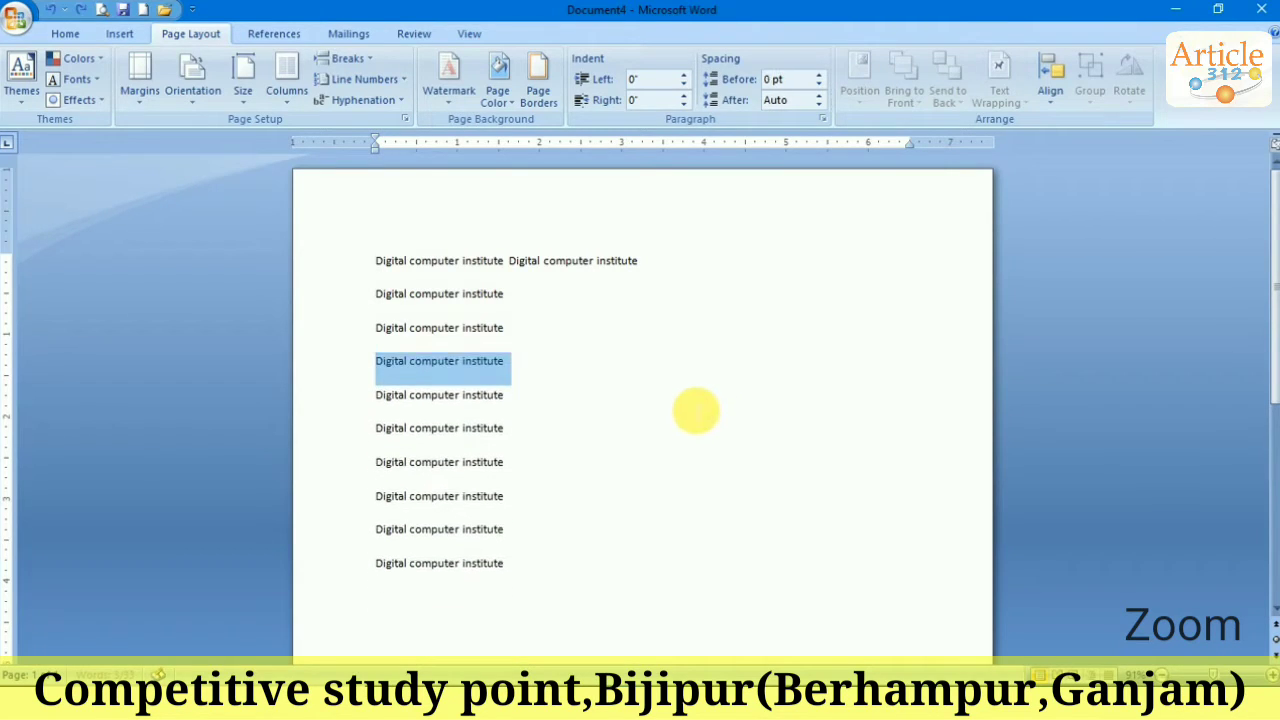
{"action": "left_click", "coordinate": [627, 650]}
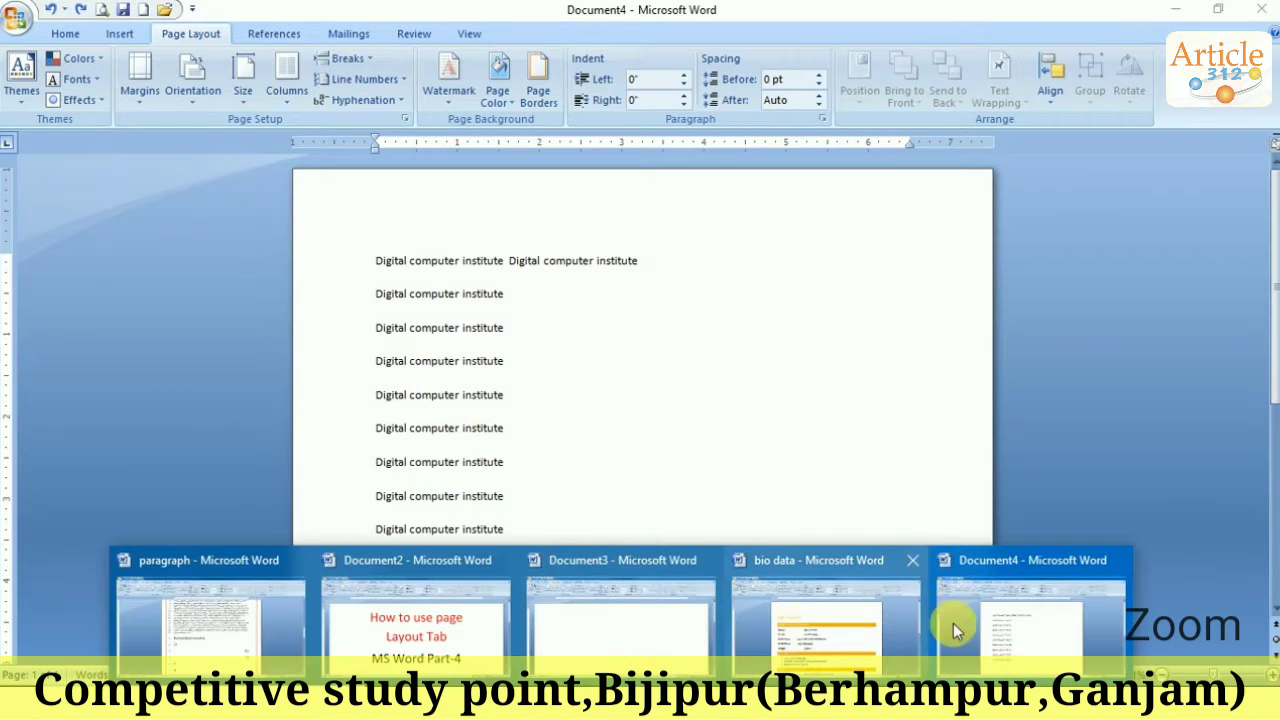
Step: Draw a Smiley Face shape right of the text lines and apply the purple shape style
{"action": "left_click", "coordinate": [1080, 638]}
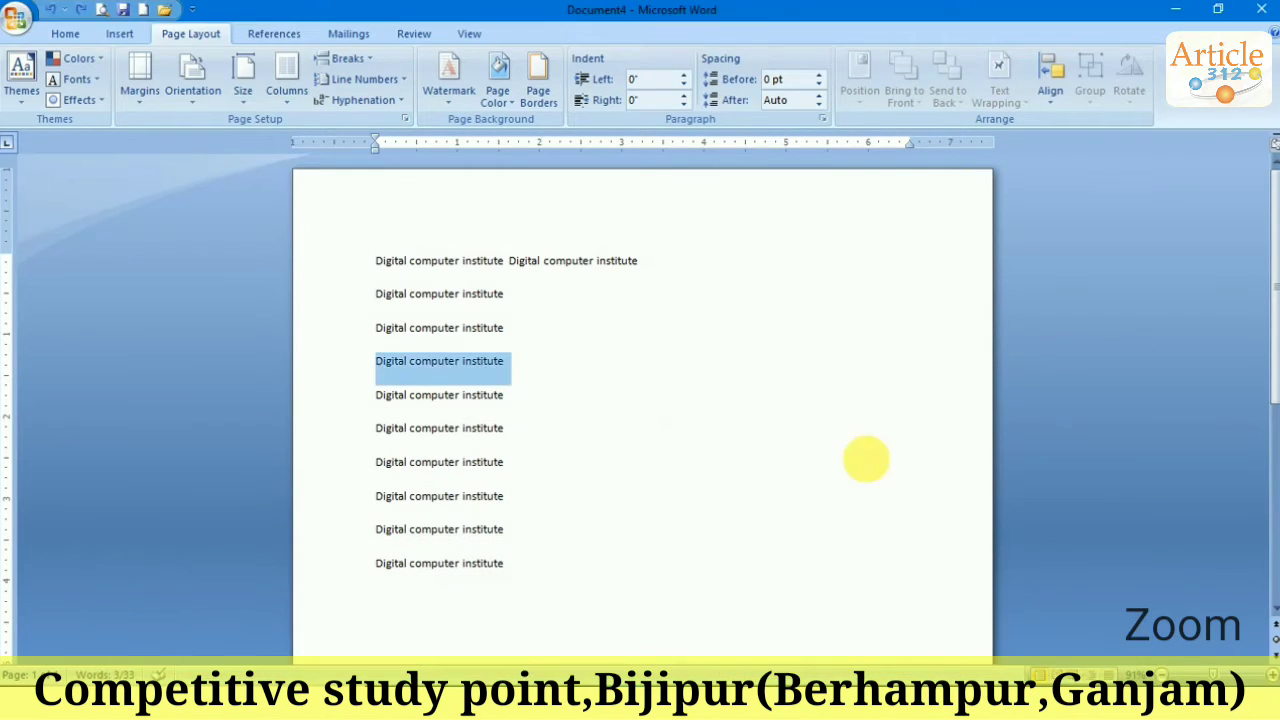
{"action": "left_click", "coordinate": [120, 34]}
{"action": "left_click", "coordinate": [281, 80]}
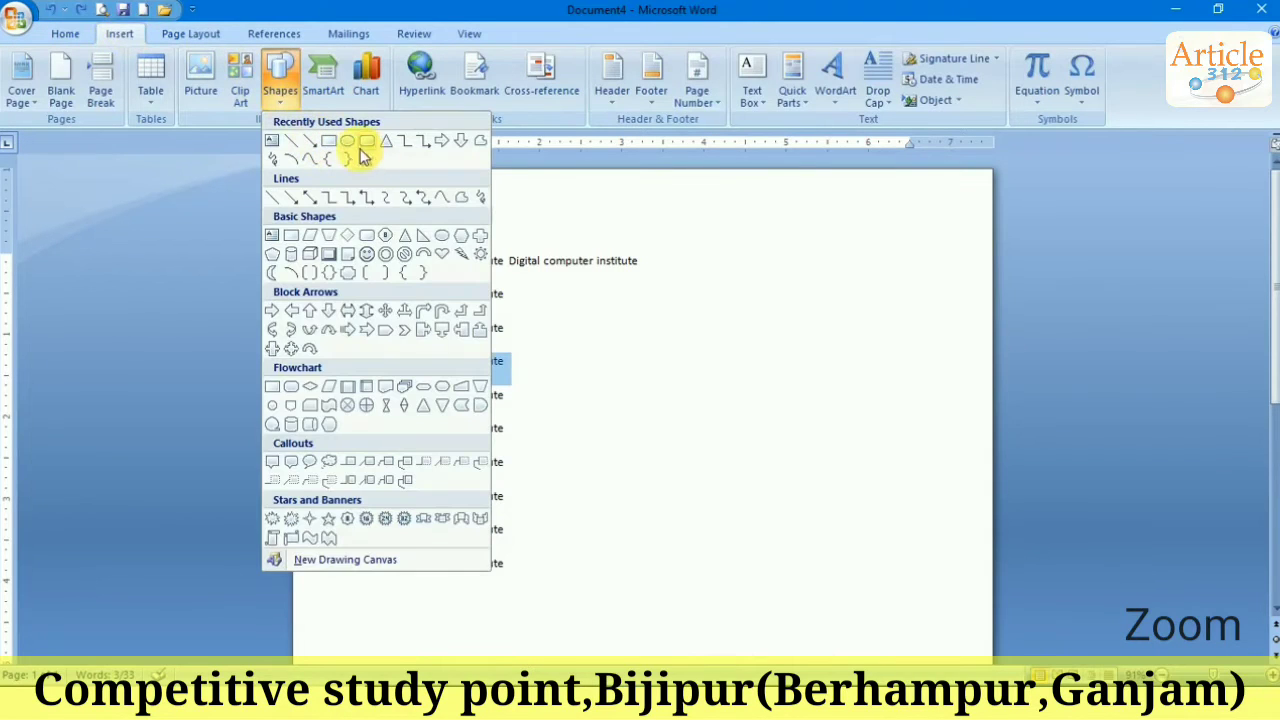
{"action": "left_click", "coordinate": [367, 257]}
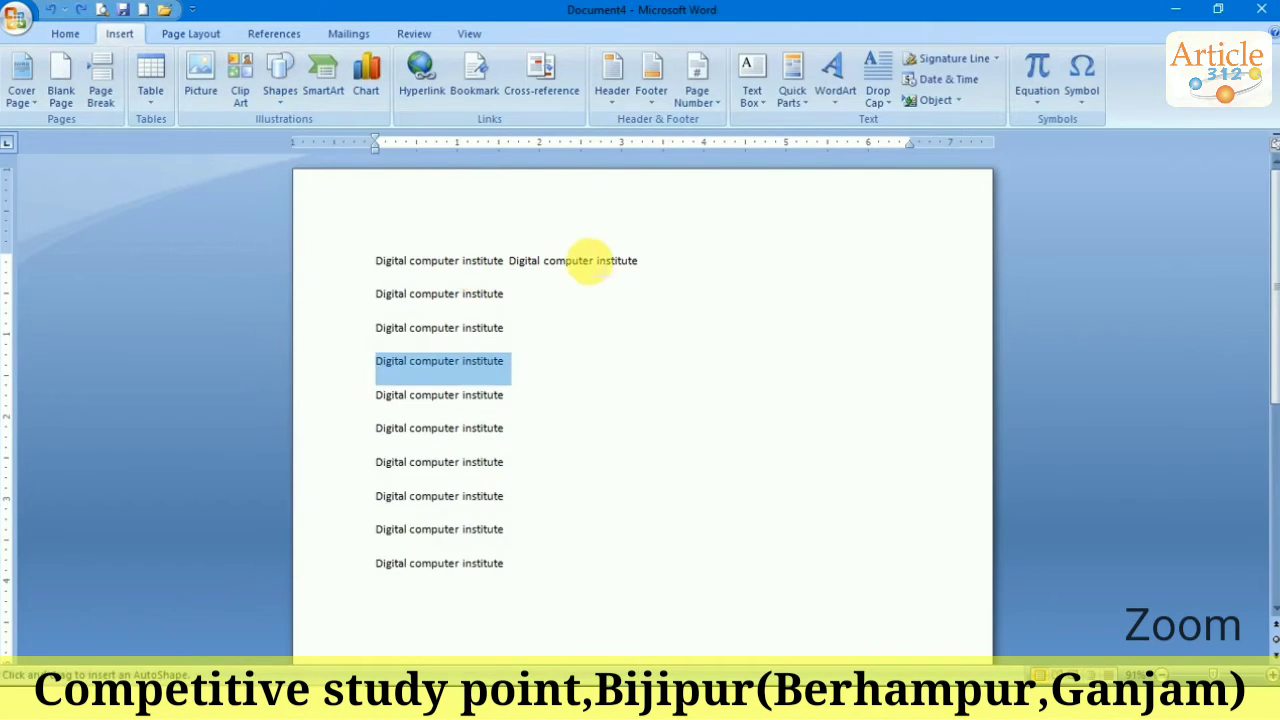
{"action": "left_click_drag", "start_coordinate": [563, 222], "coordinate": [771, 400]}
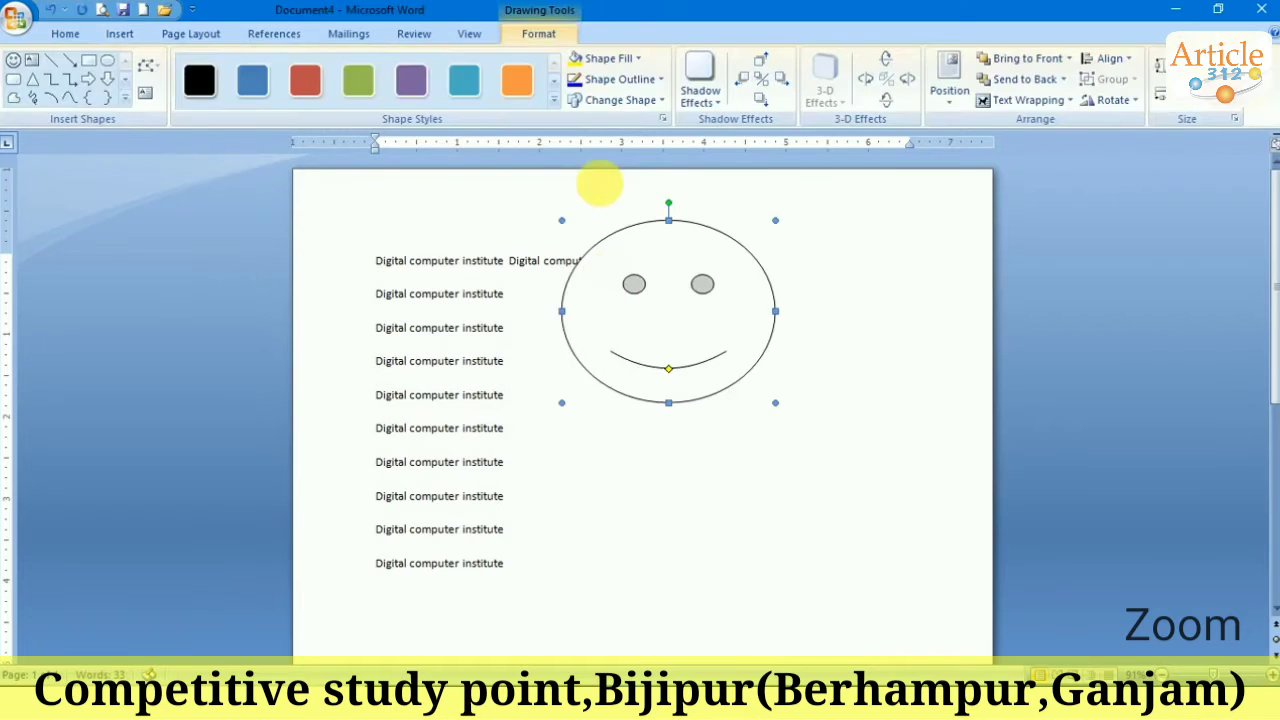
{"action": "left_click", "coordinate": [411, 80]}
{"action": "left_click", "coordinate": [949, 404]}
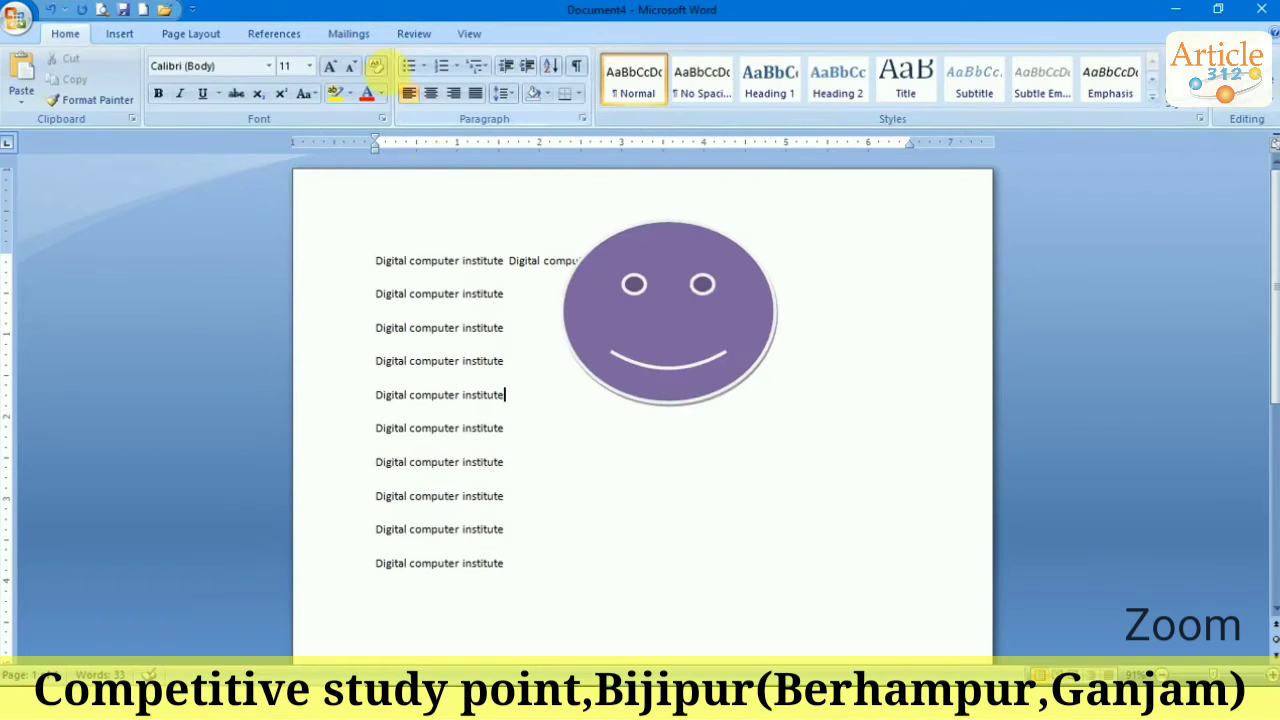
{"action": "left_click", "coordinate": [190, 34]}
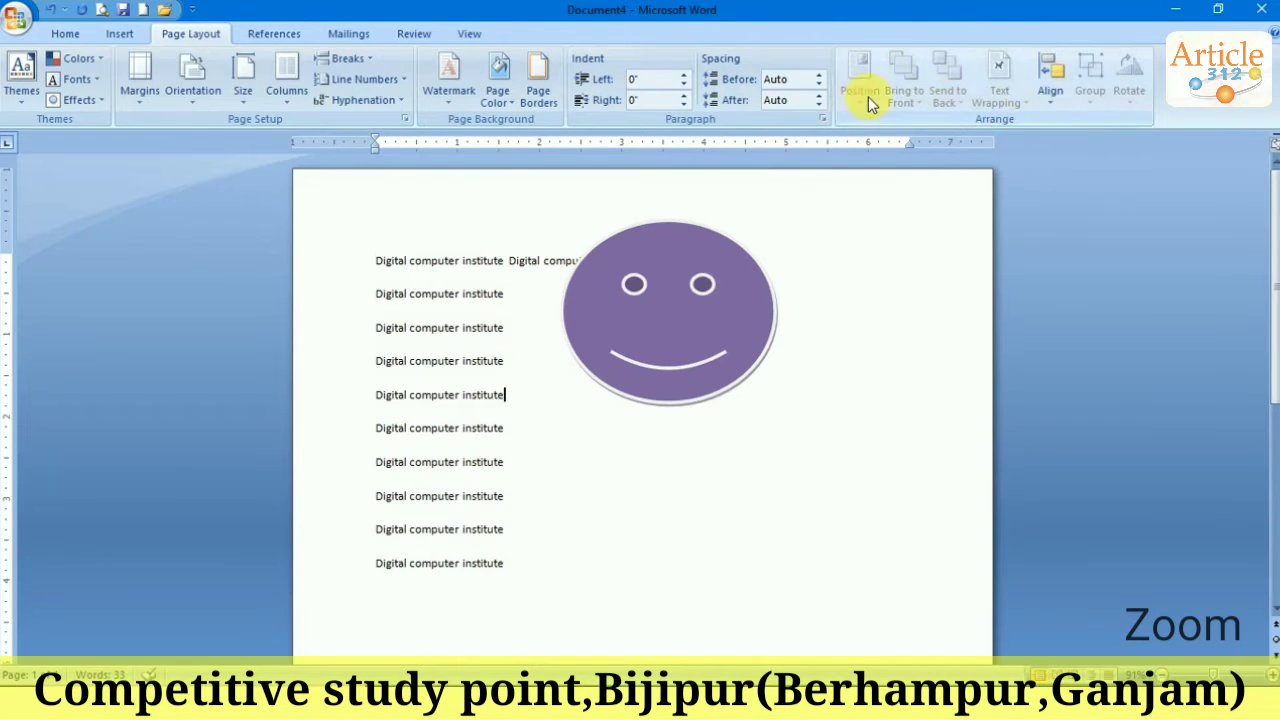
Step: Try Position presets on the smiley, including top-left with text wrapping and bottom of page
{"action": "left_click", "coordinate": [697, 257]}
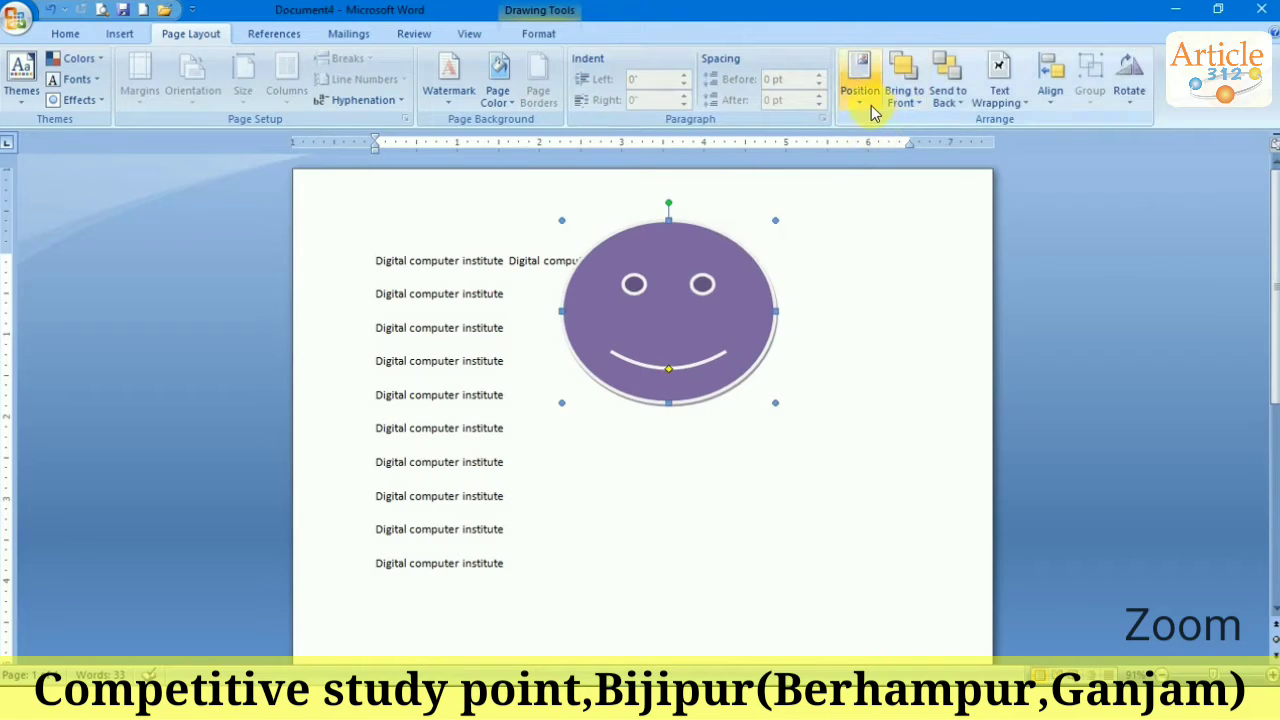
{"action": "left_click", "coordinate": [870, 108]}
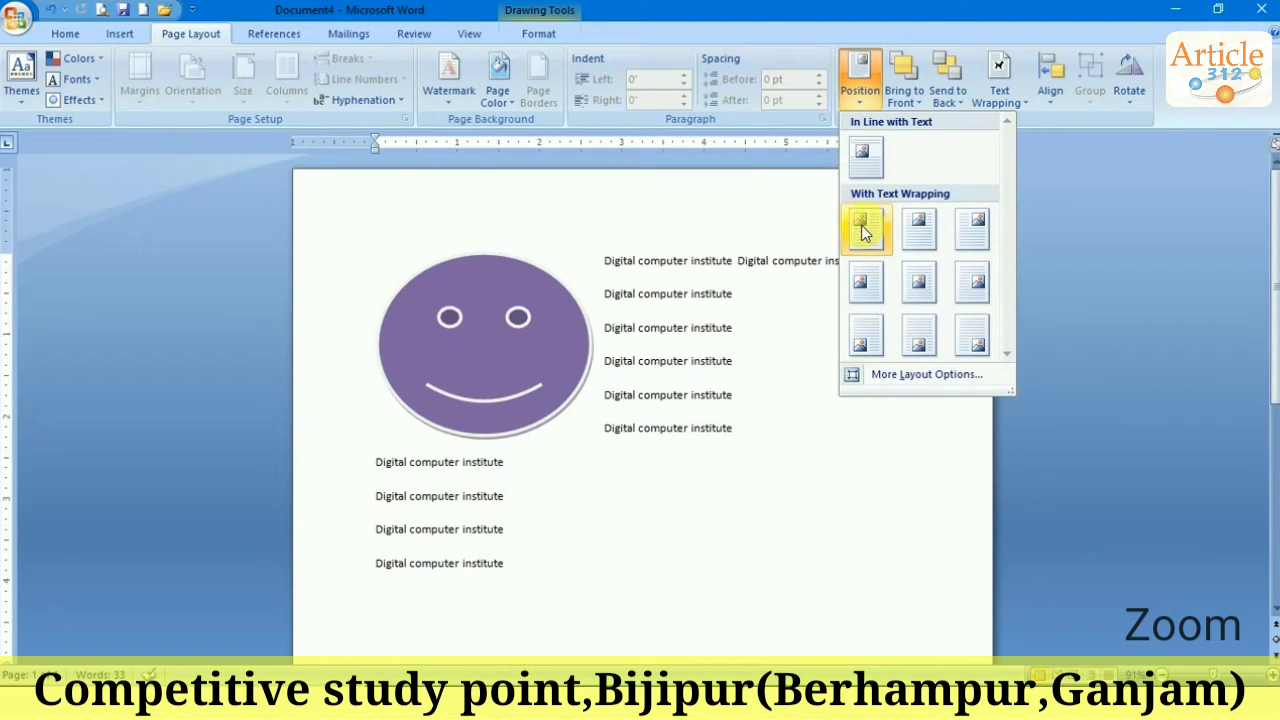
{"action": "key", "text": "Escape"}
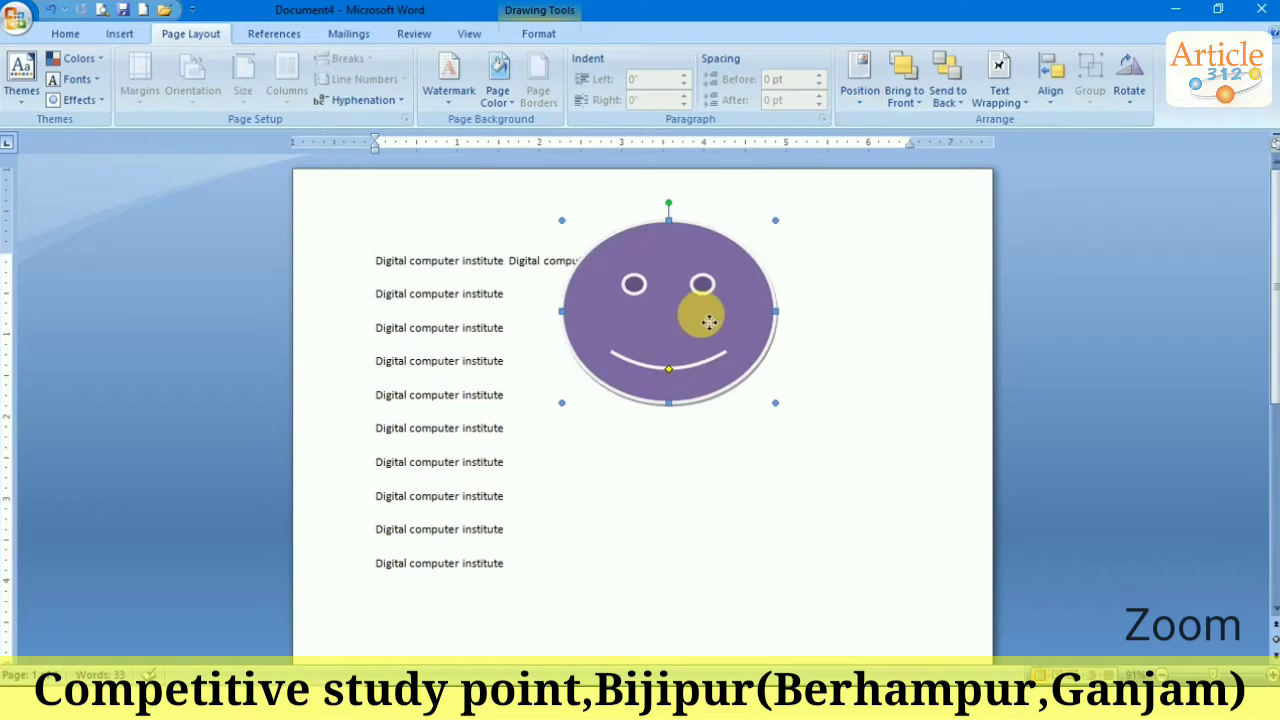
{"action": "left_click_drag", "start_coordinate": [709, 321], "coordinate": [465, 306]}
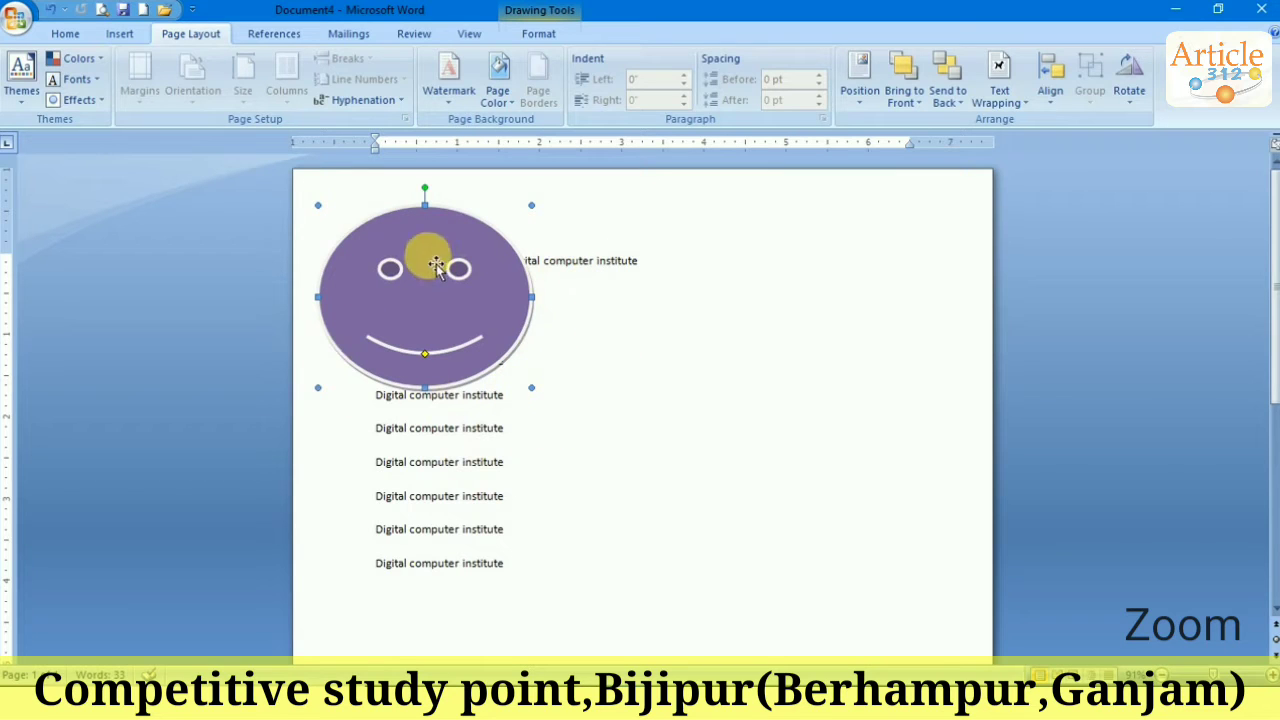
{"action": "left_click", "coordinate": [860, 95]}
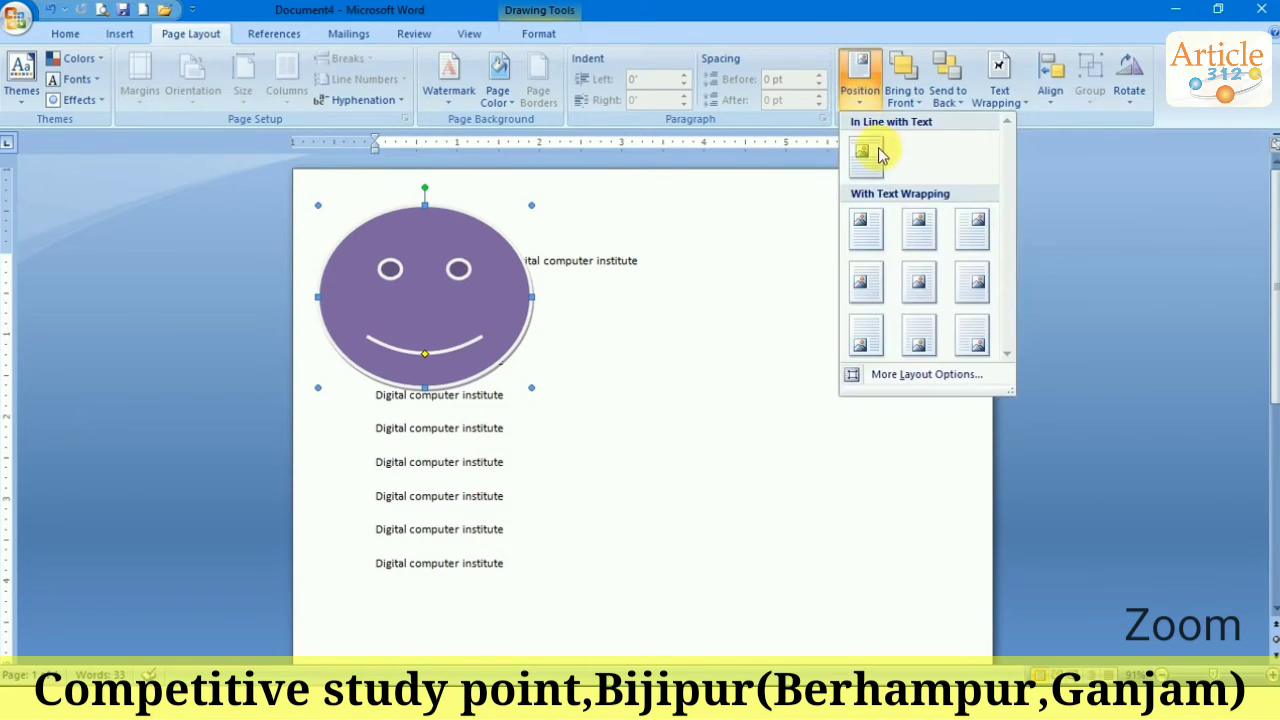
{"action": "left_click", "coordinate": [866, 230]}
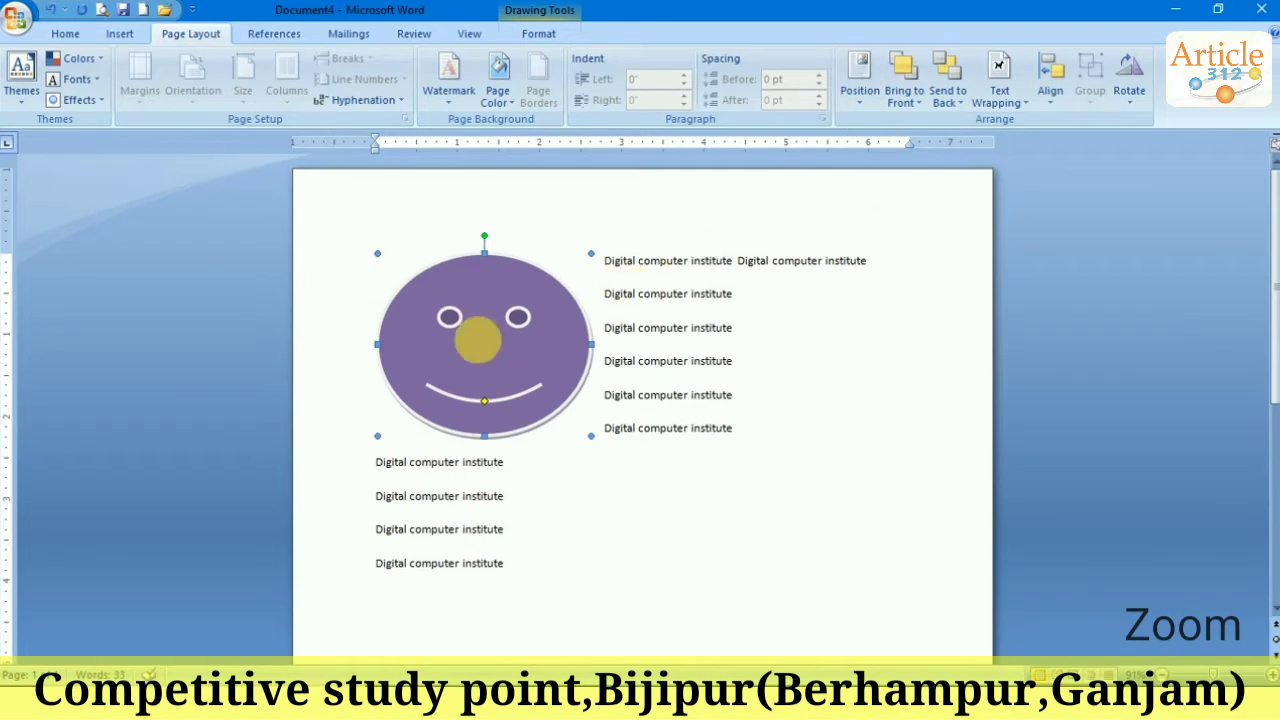
{"action": "left_click", "coordinate": [859, 80]}
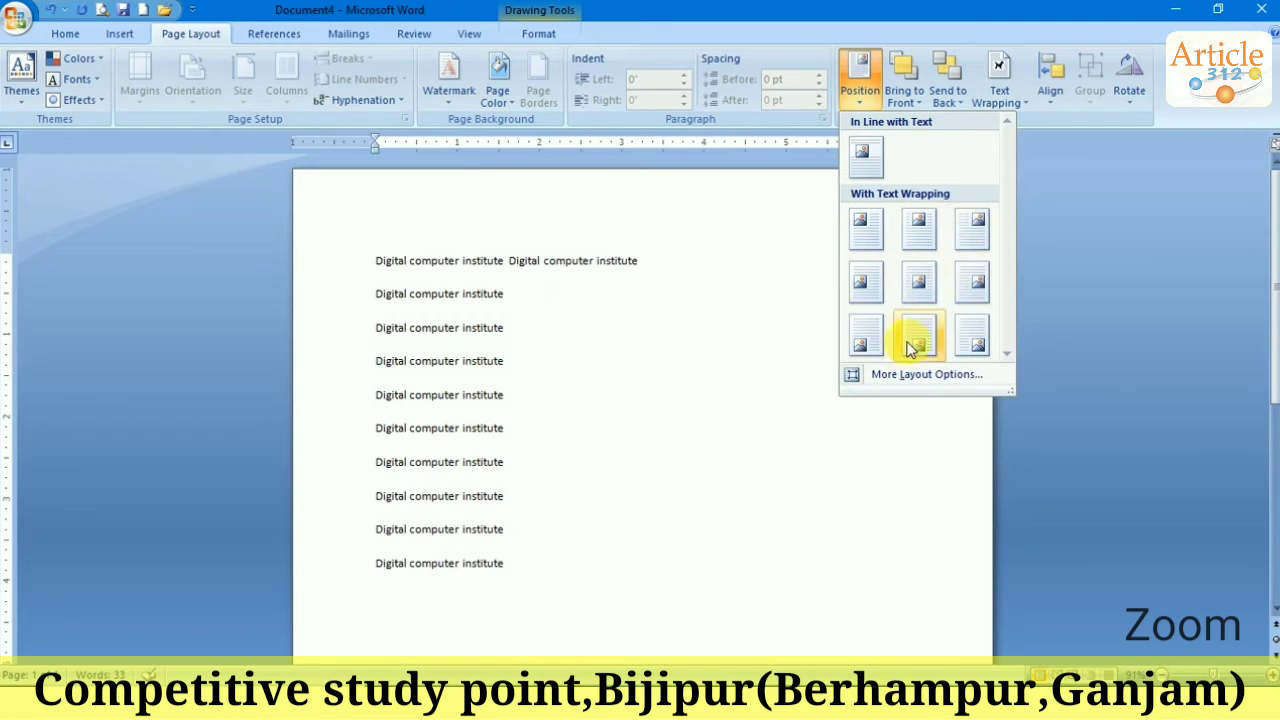
{"action": "left_click", "coordinate": [867, 347]}
{"action": "mouse_move", "coordinate": [1268, 280]}
{"action": "left_mouse_down"}
{"action": "mouse_move", "coordinate": [1270, 467]}
{"action": "mouse_move", "coordinate": [1266, 277]}
{"action": "left_mouse_up"}
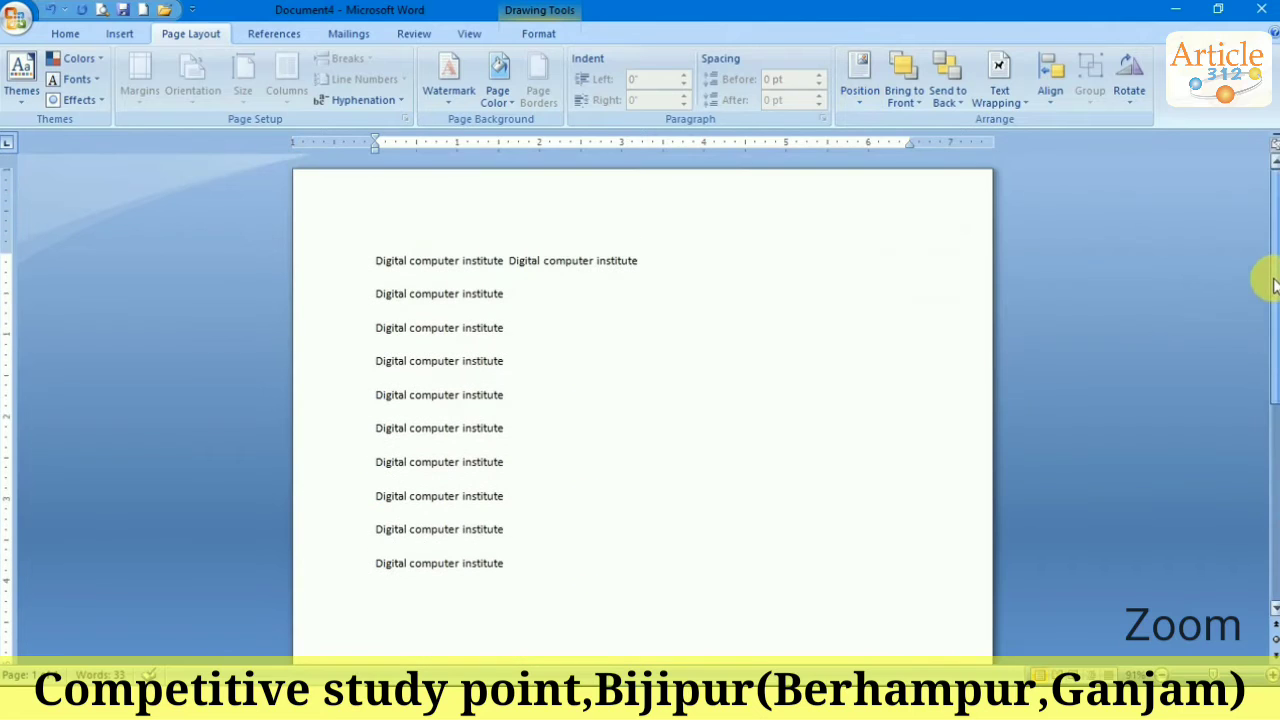
Step: Try top-left square wrapping and In Line with Text, then drag the smiley right of the text
{"action": "left_click", "coordinate": [852, 102]}
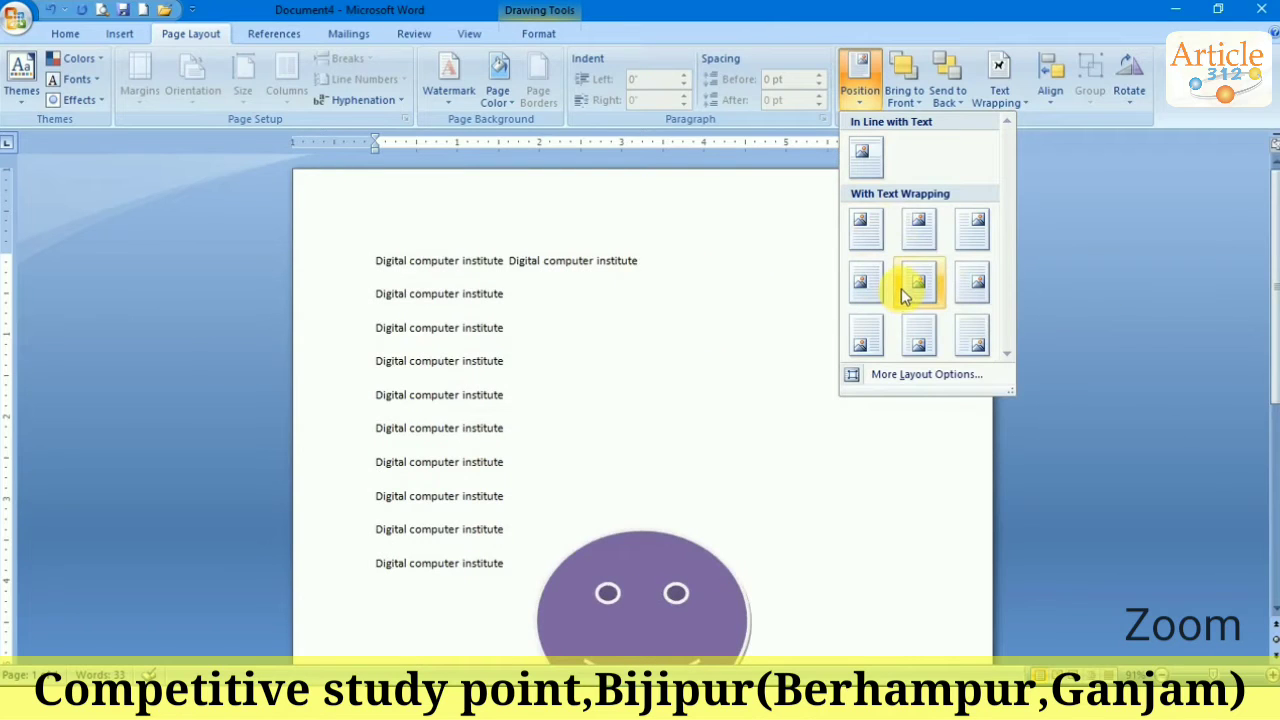
{"action": "left_click", "coordinate": [863, 228]}
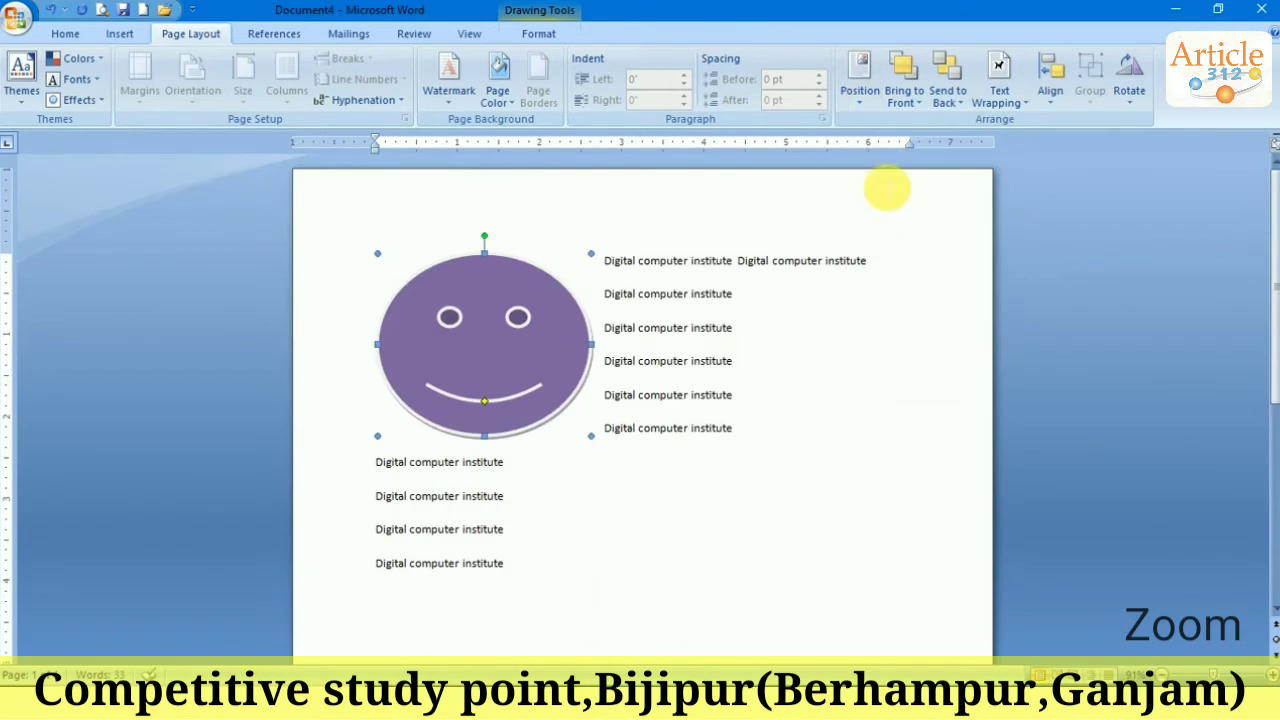
{"action": "left_click", "coordinate": [863, 106]}
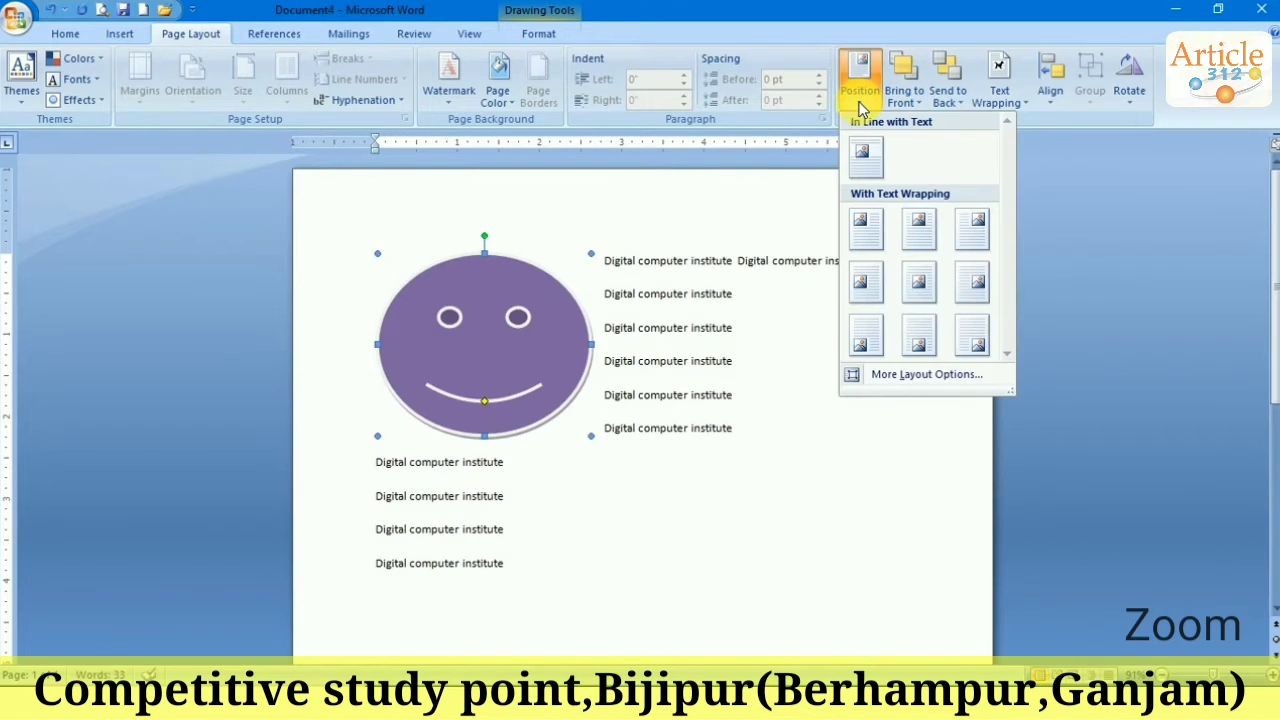
{"action": "left_click", "coordinate": [866, 156]}
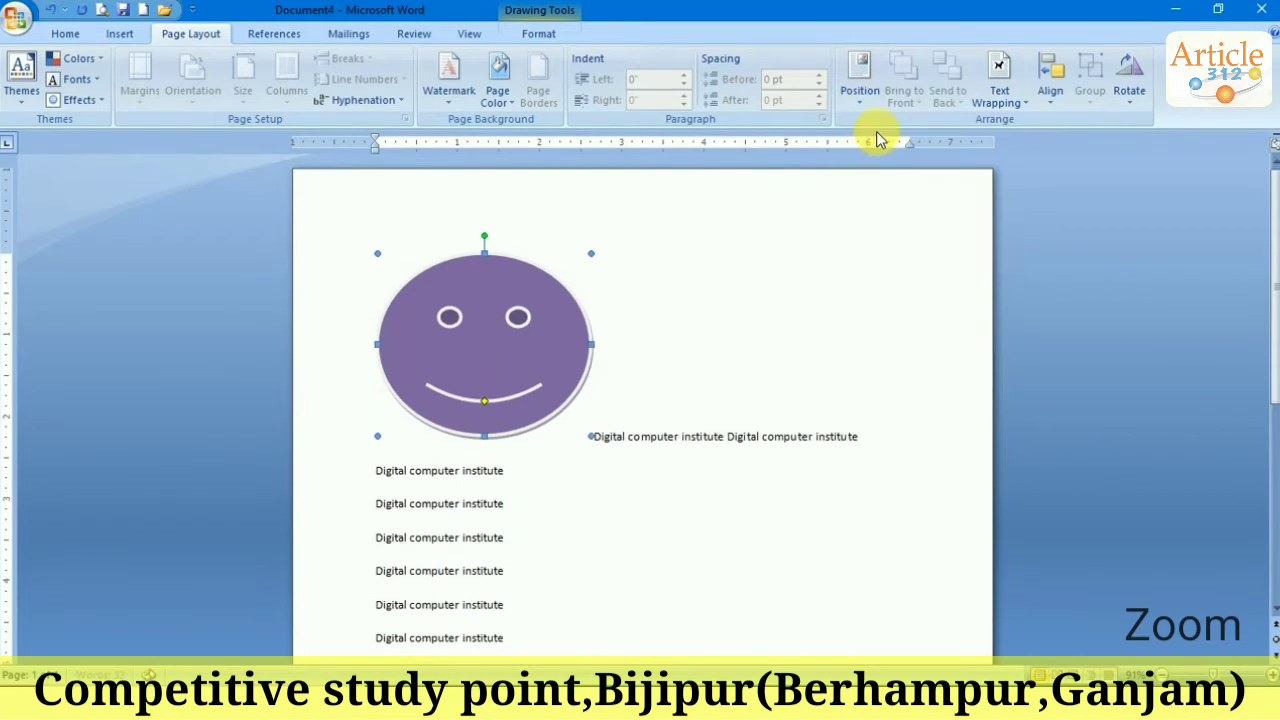
{"action": "left_click", "coordinate": [853, 102]}
{"action": "left_click", "coordinate": [866, 212]}
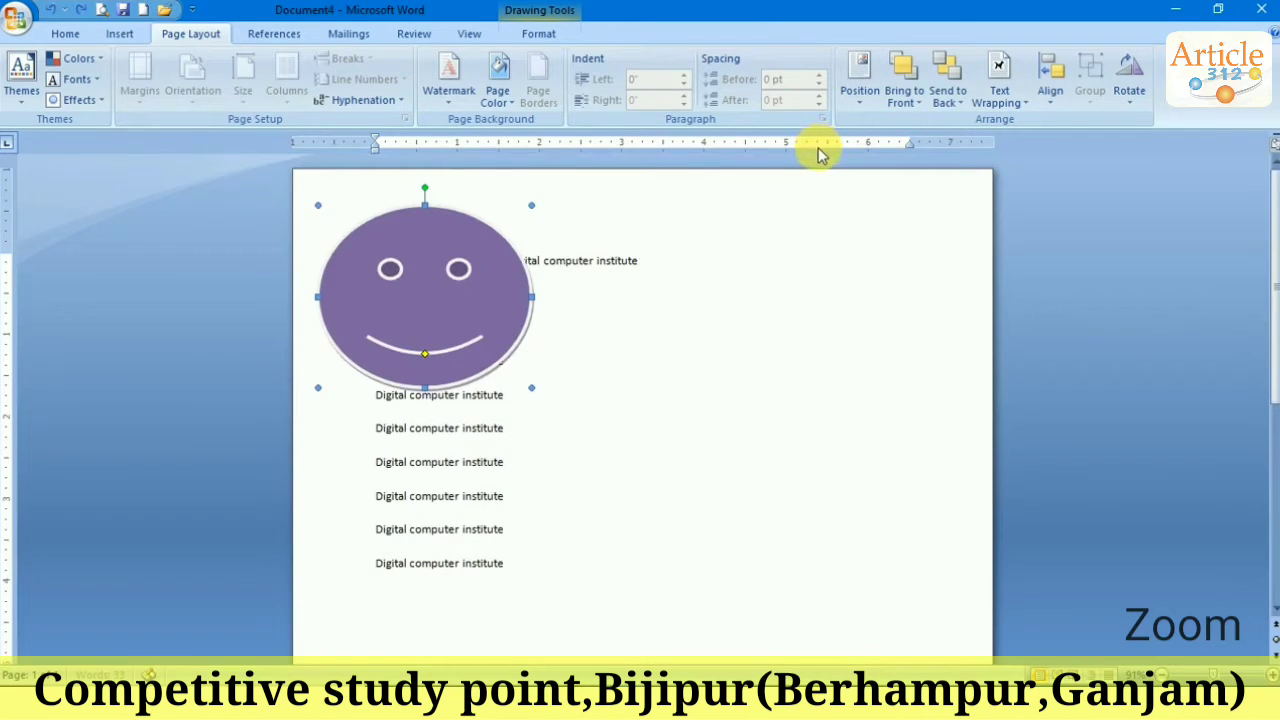
{"action": "left_click_drag", "start_coordinate": [445, 280], "coordinate": [668, 288]}
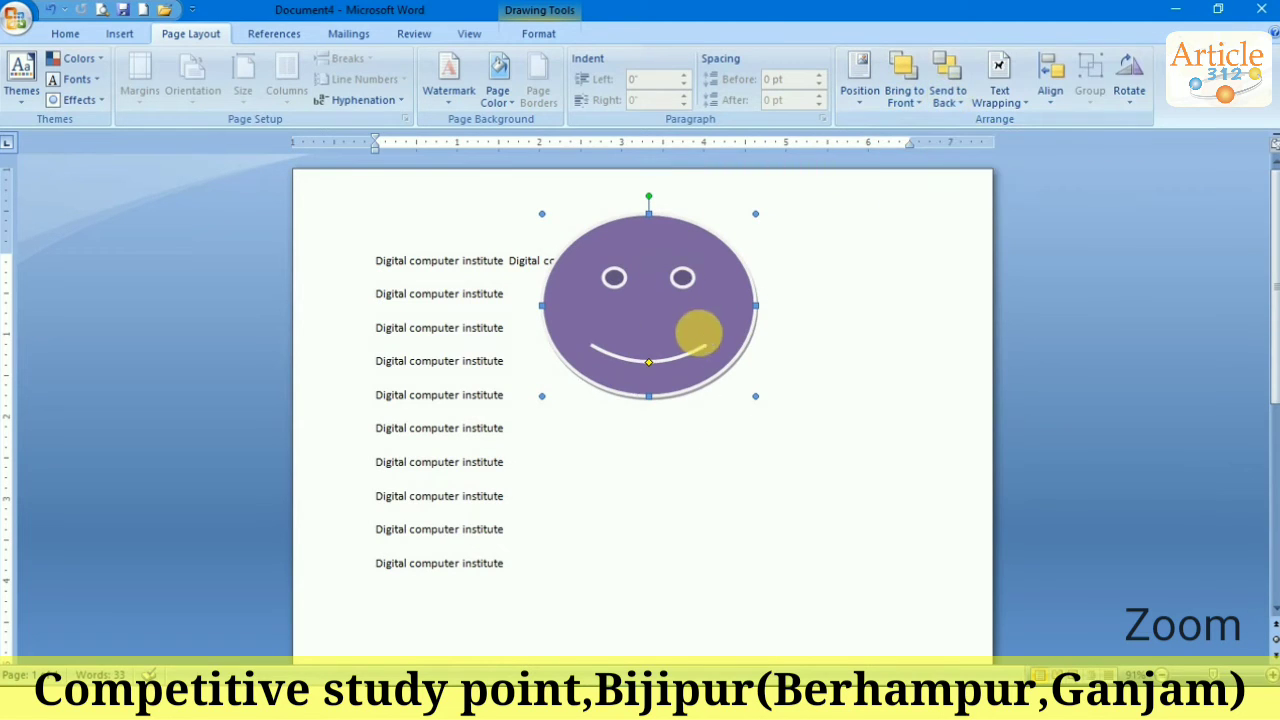
{"action": "left_click_drag", "start_coordinate": [682, 304], "coordinate": [716, 351]}
{"action": "left_click", "coordinate": [120, 34]}
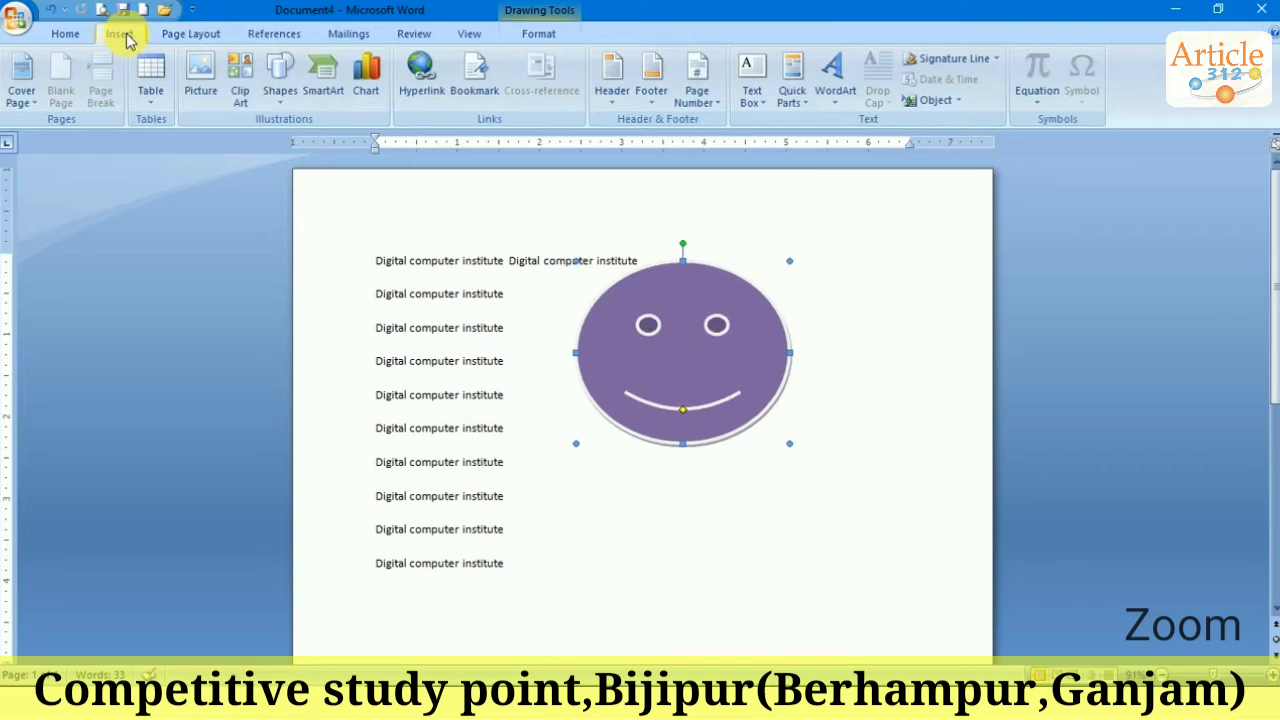
Step: Draw an orange rounded rectangle over the smiley and shift it into place
{"action": "left_click", "coordinate": [280, 85]}
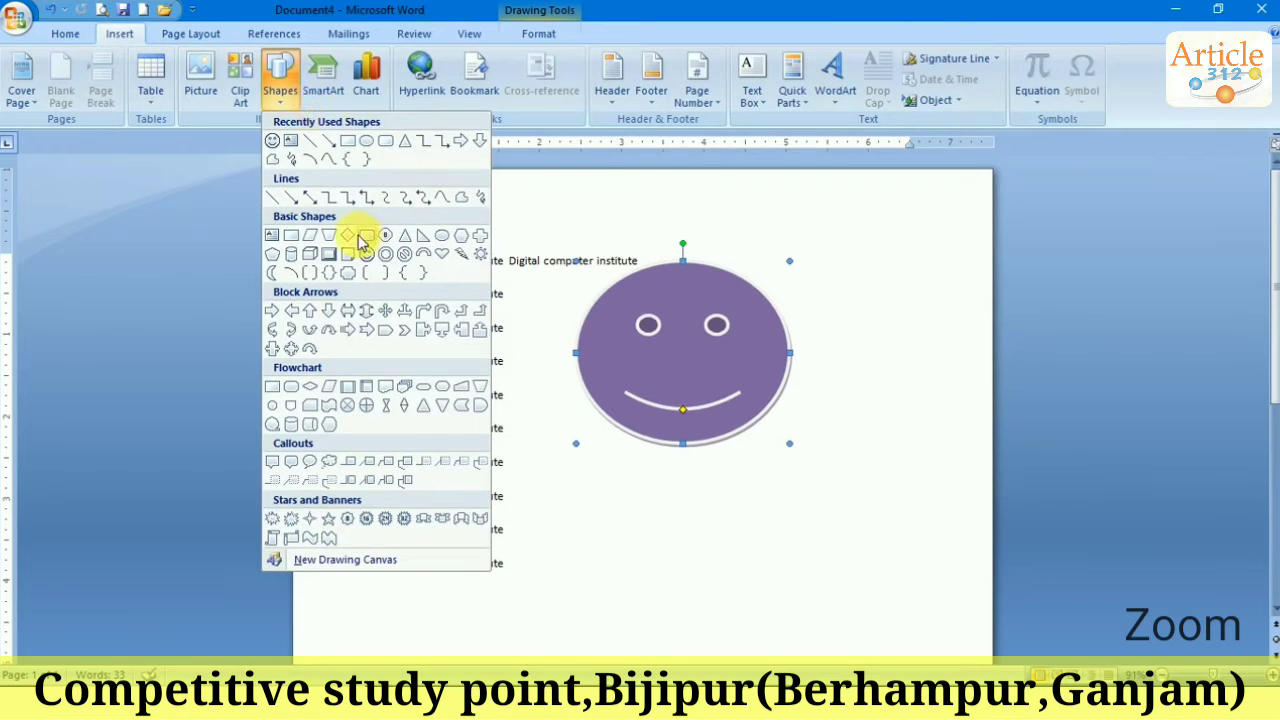
{"action": "left_click", "coordinate": [393, 144]}
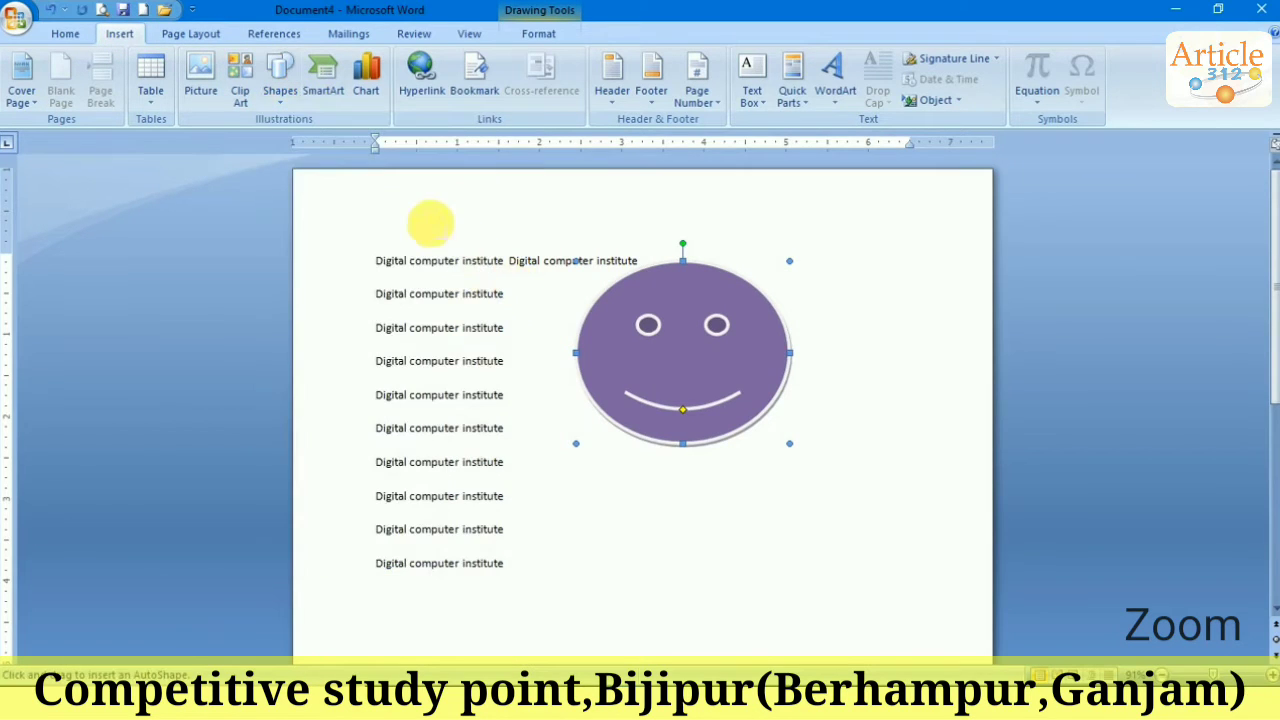
{"action": "left_click_drag", "start_coordinate": [431, 224], "coordinate": [774, 500]}
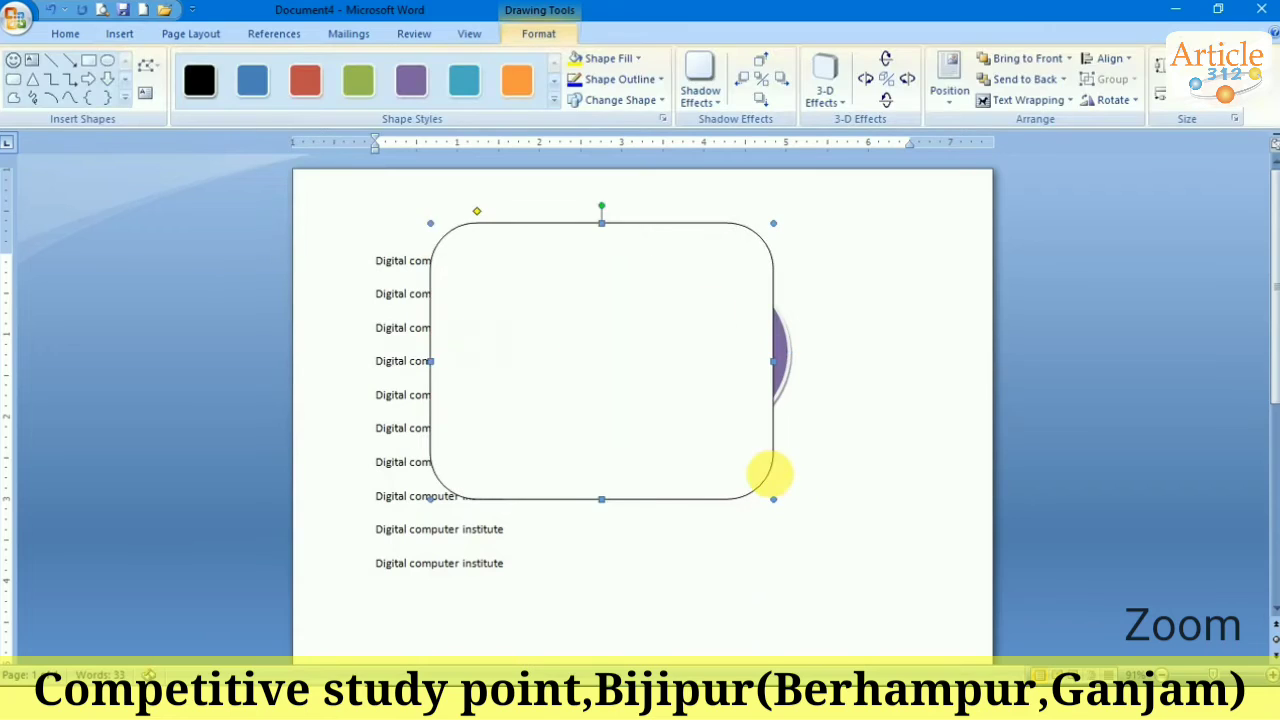
{"action": "left_click", "coordinate": [512, 84]}
{"action": "left_click_drag", "start_coordinate": [688, 308], "coordinate": [634, 306]}
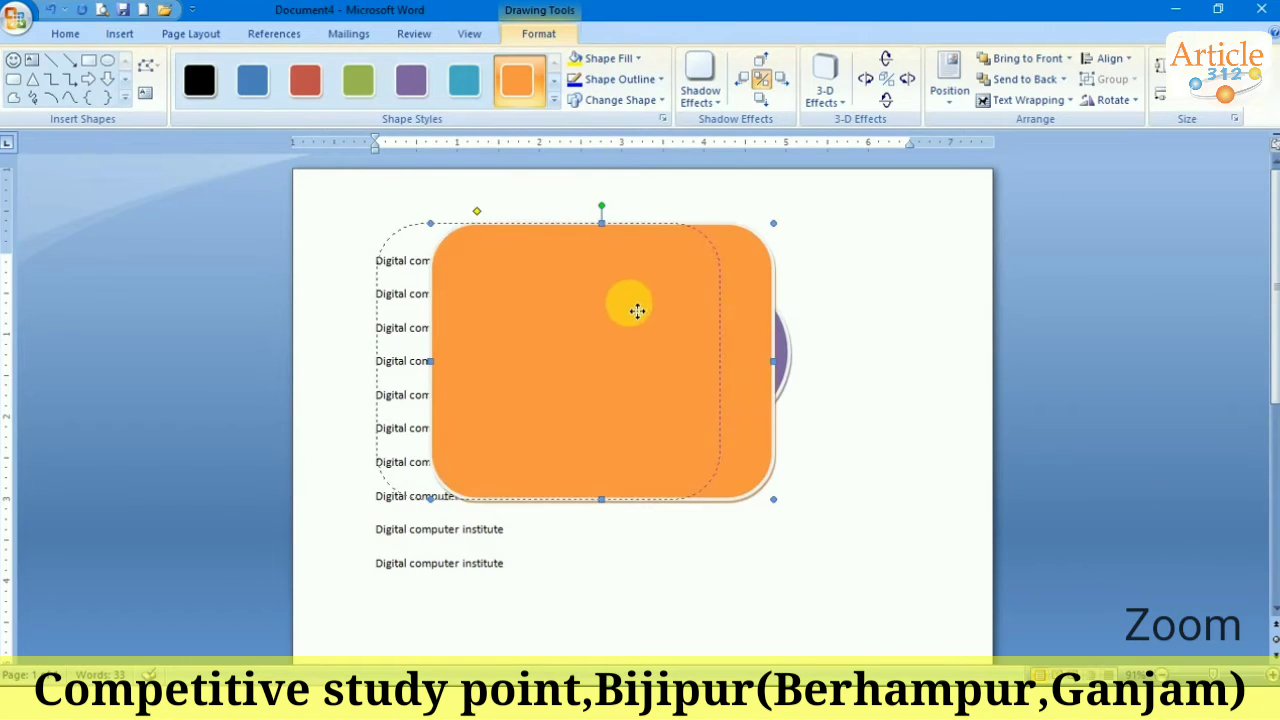
{"action": "left_click_drag", "start_coordinate": [574, 334], "coordinate": [630, 344]}
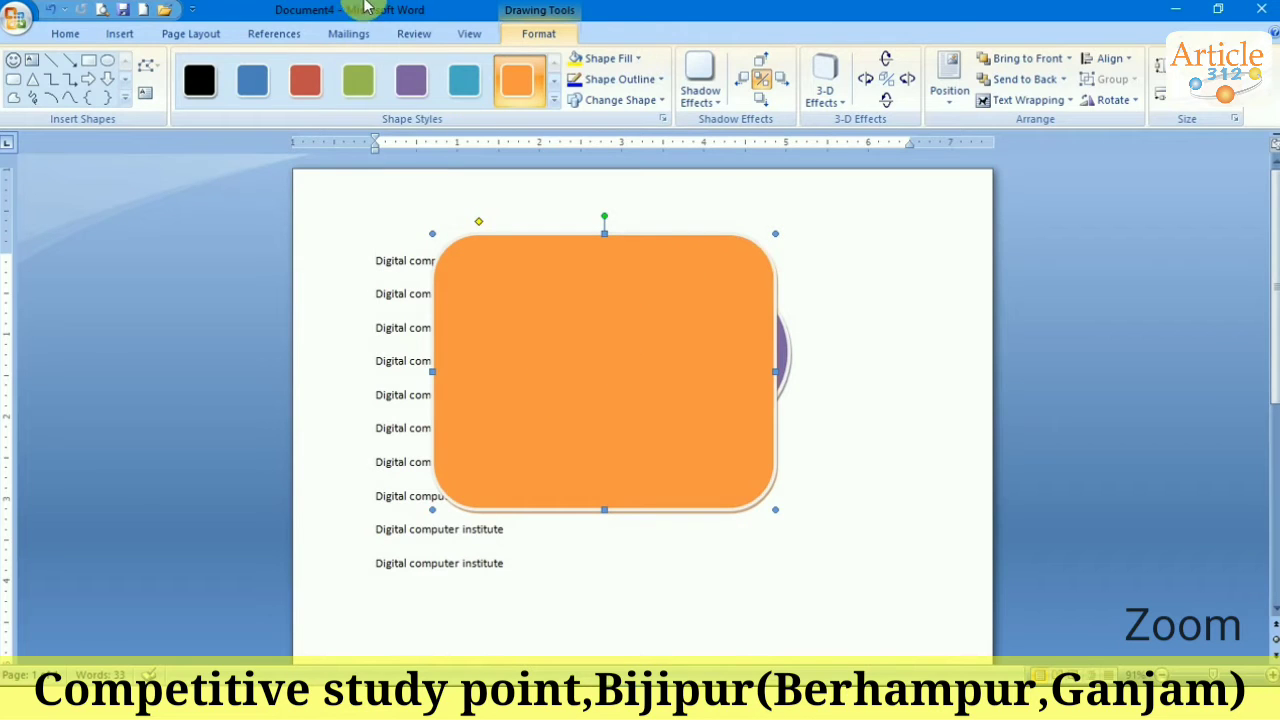
Step: Toggle the smiley between Bring to Front and Send to Back against the rectangle
{"action": "left_click", "coordinate": [224, 32]}
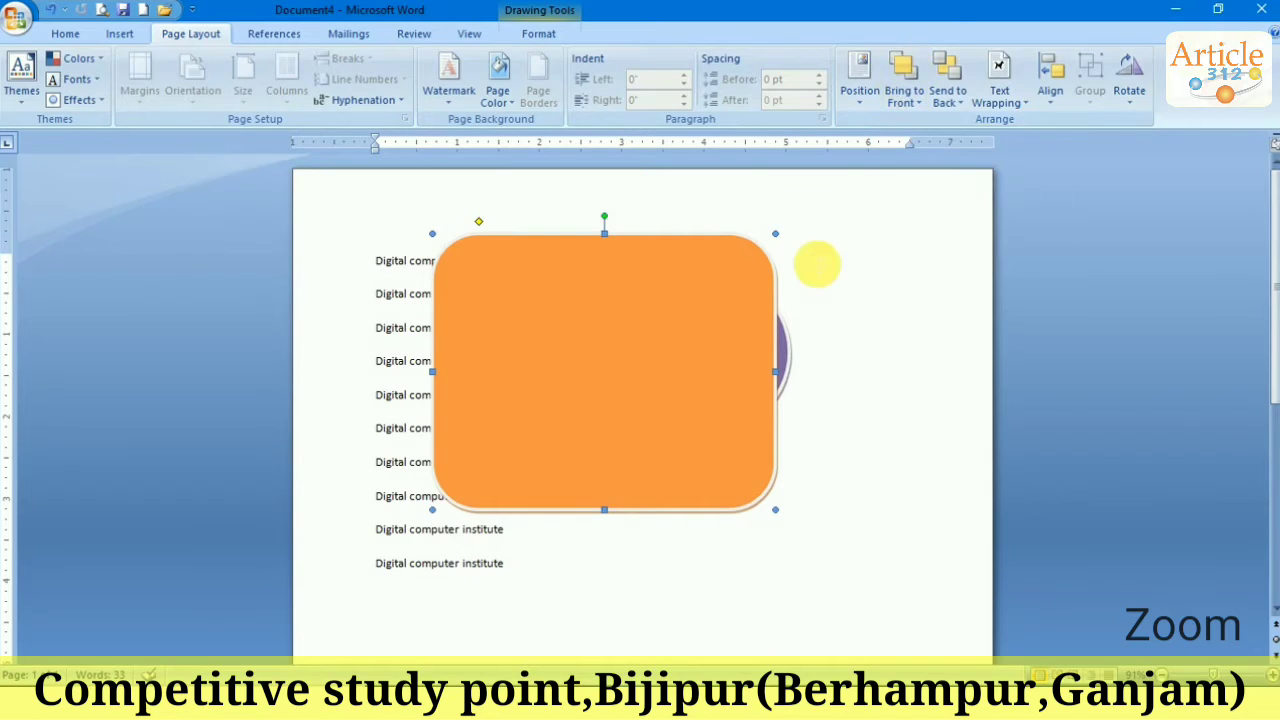
{"action": "left_click", "coordinate": [795, 360]}
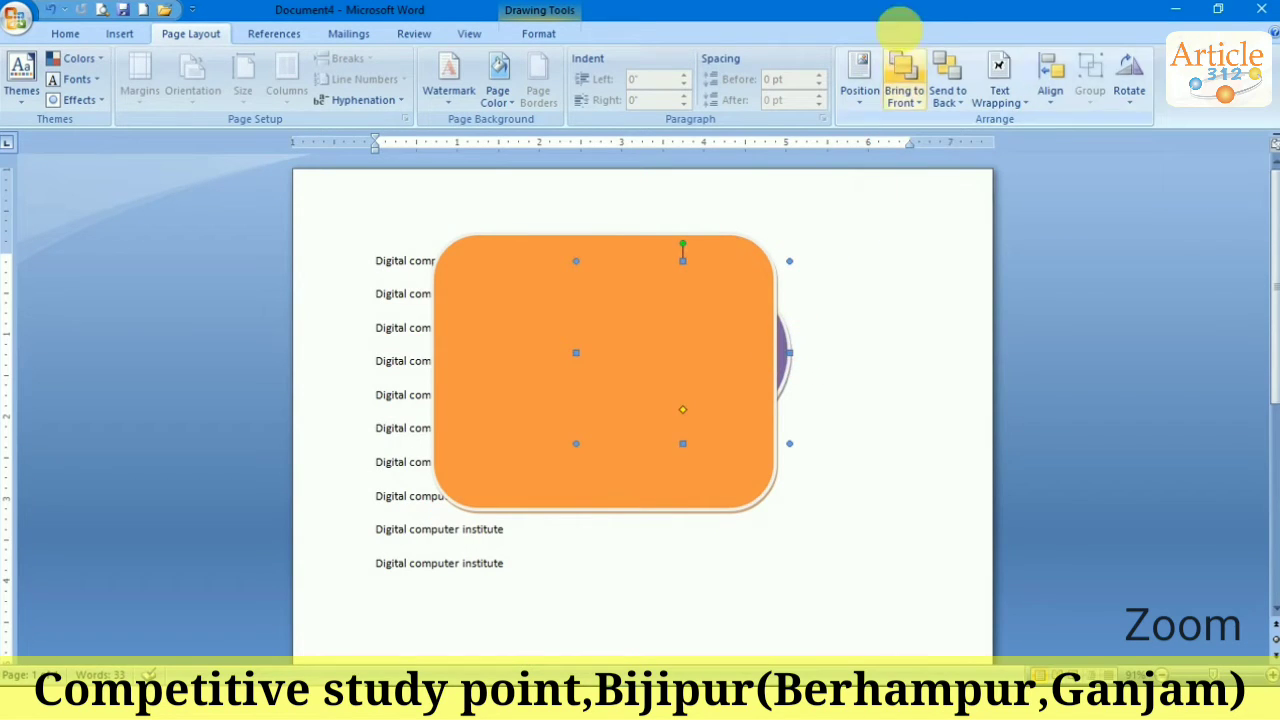
{"action": "left_click", "coordinate": [898, 80]}
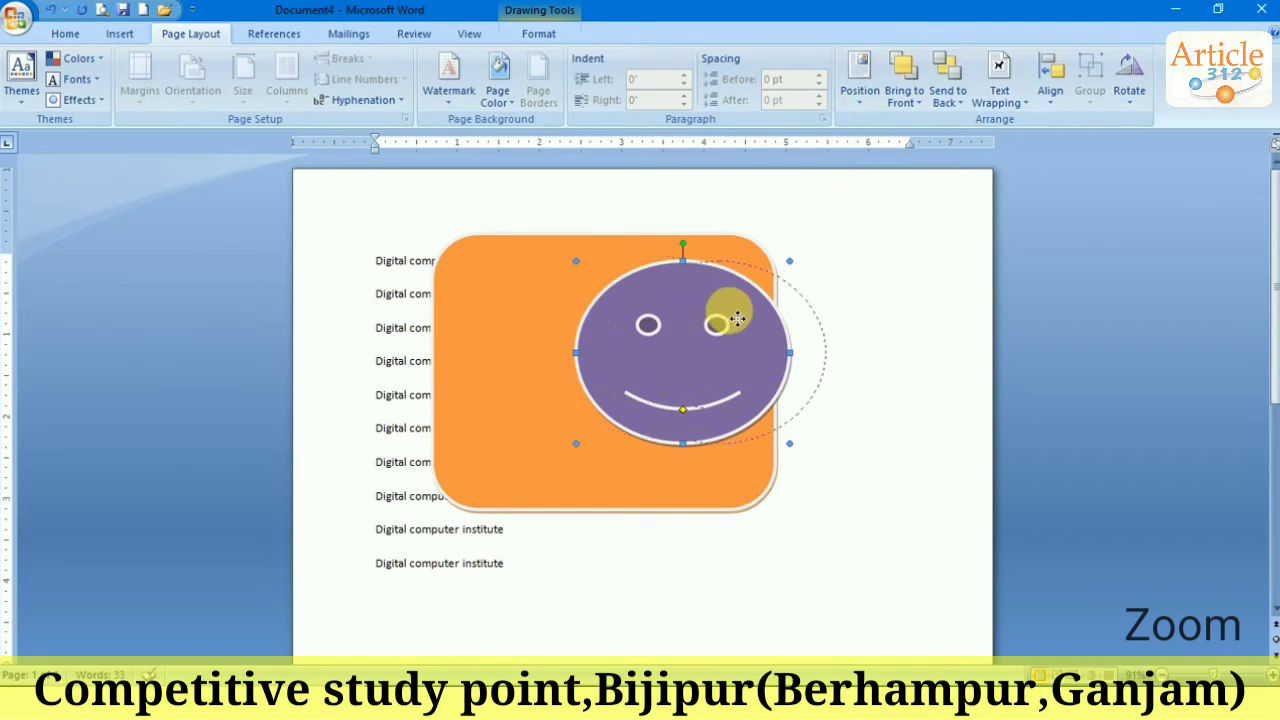
{"action": "left_click_drag", "start_coordinate": [672, 310], "coordinate": [738, 310]}
{"action": "left_click", "coordinate": [948, 70]}
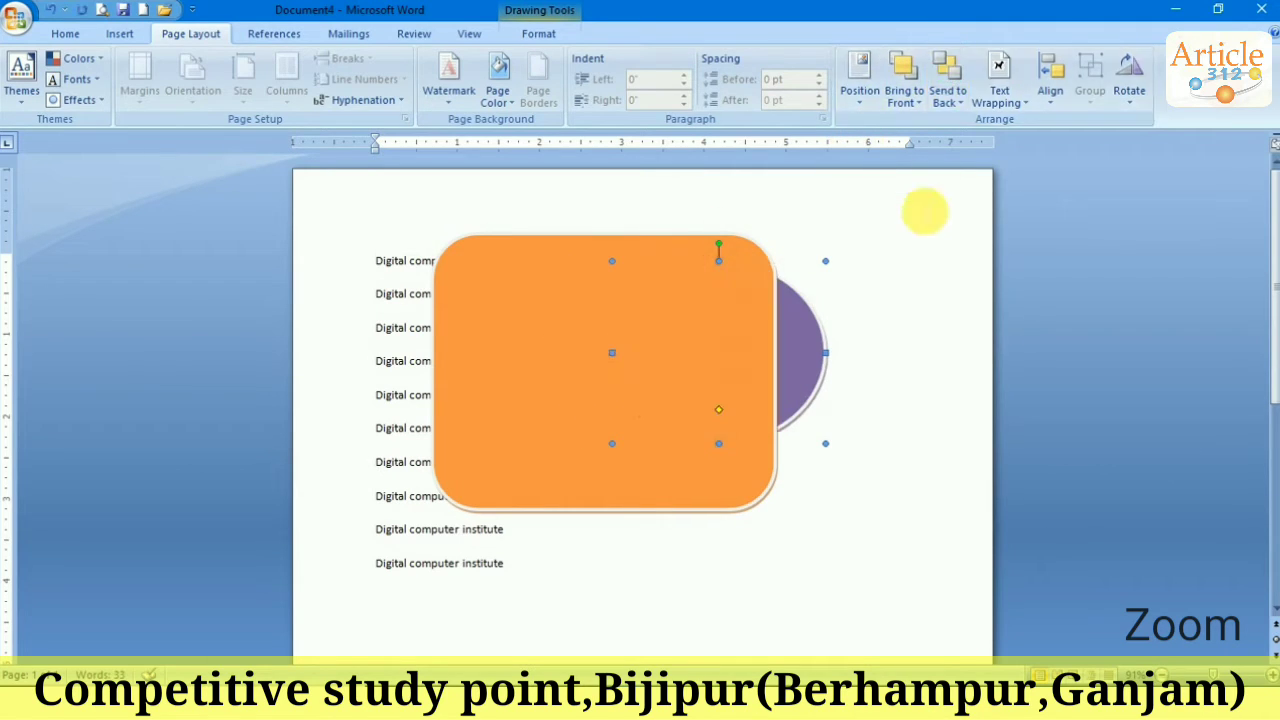
{"action": "left_click", "coordinate": [903, 66]}
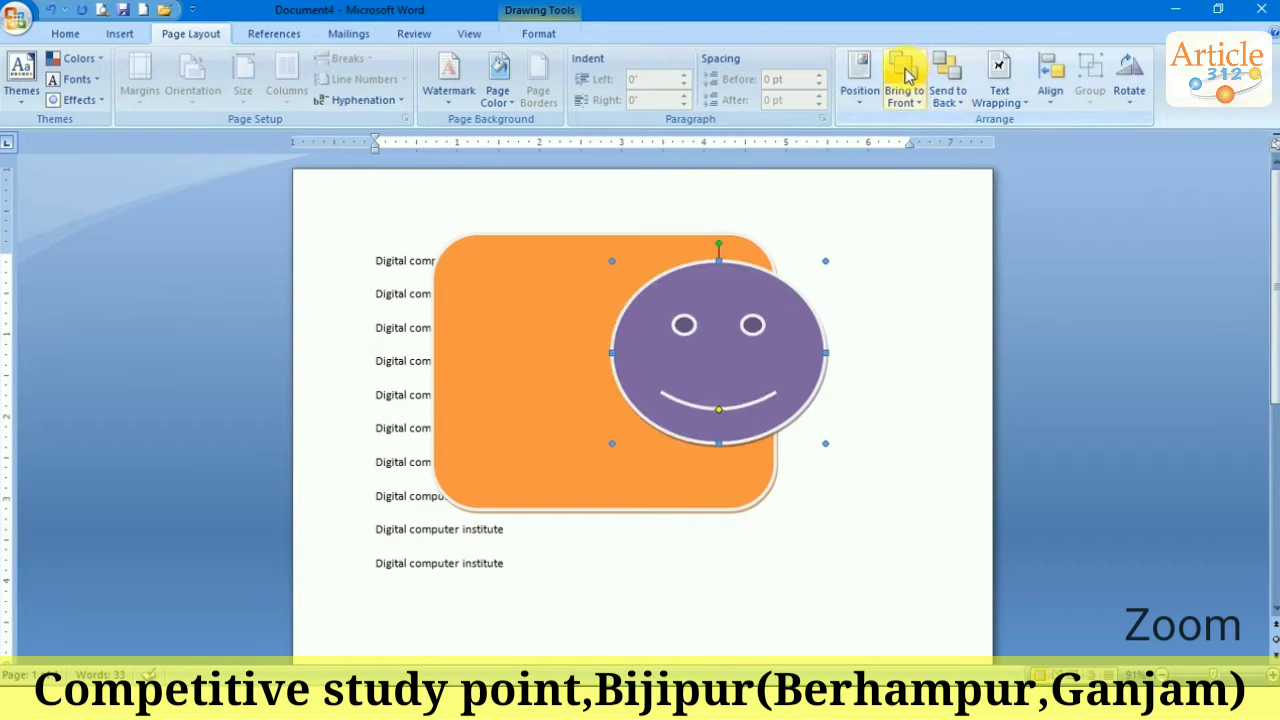
{"action": "left_click", "coordinate": [948, 72]}
{"action": "left_click", "coordinate": [903, 68]}
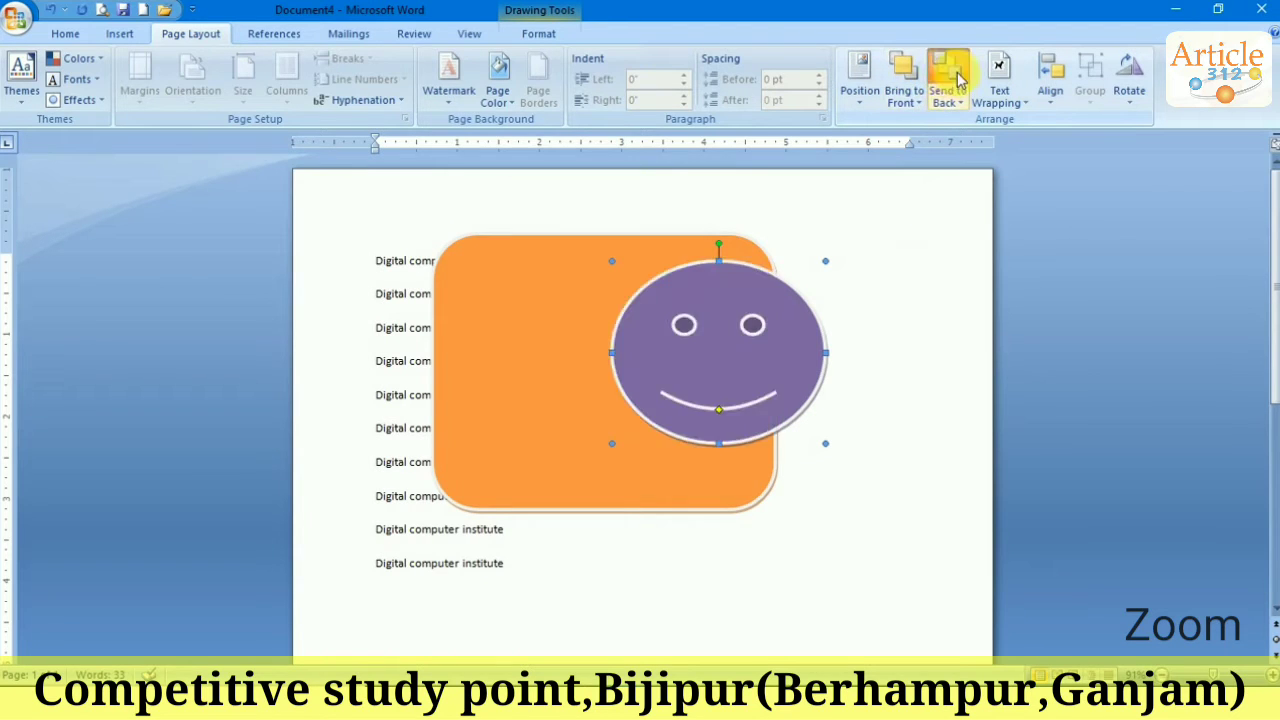
{"action": "left_click", "coordinate": [945, 80]}
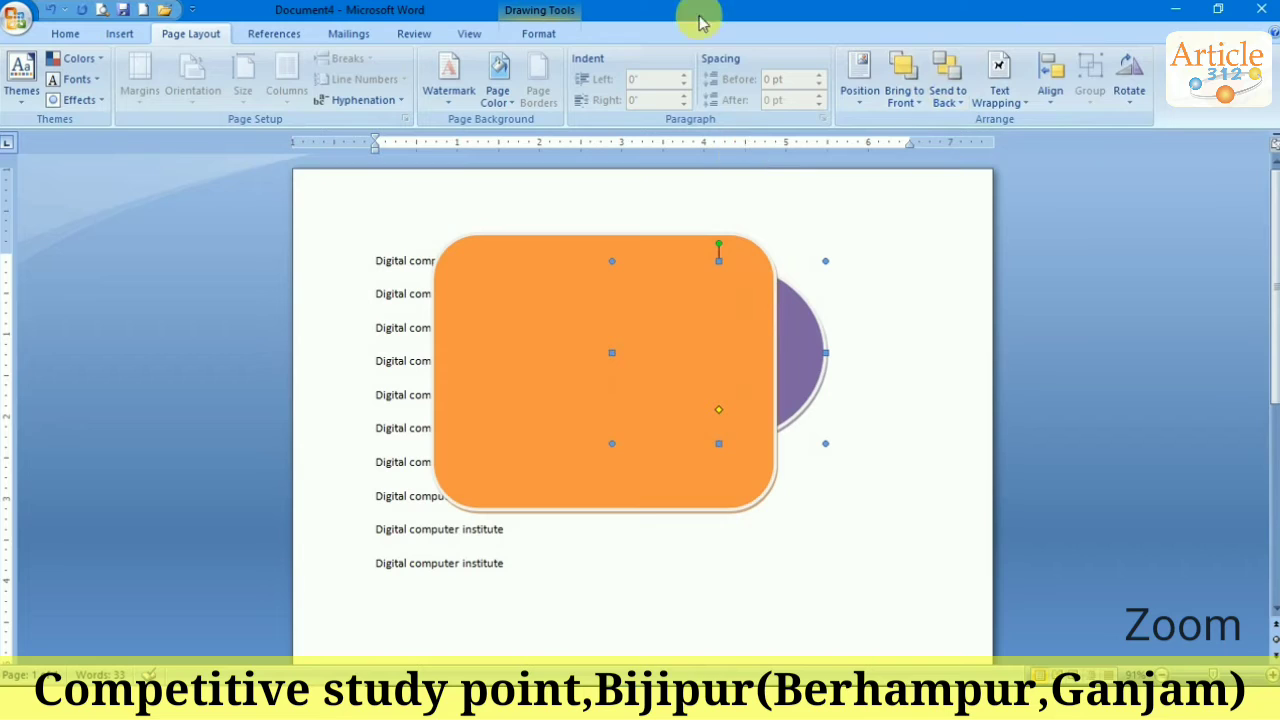
Step: Delete the orange rounded rectangle
{"action": "left_click", "coordinate": [656, 288]}
{"action": "left_click", "coordinate": [662, 277]}
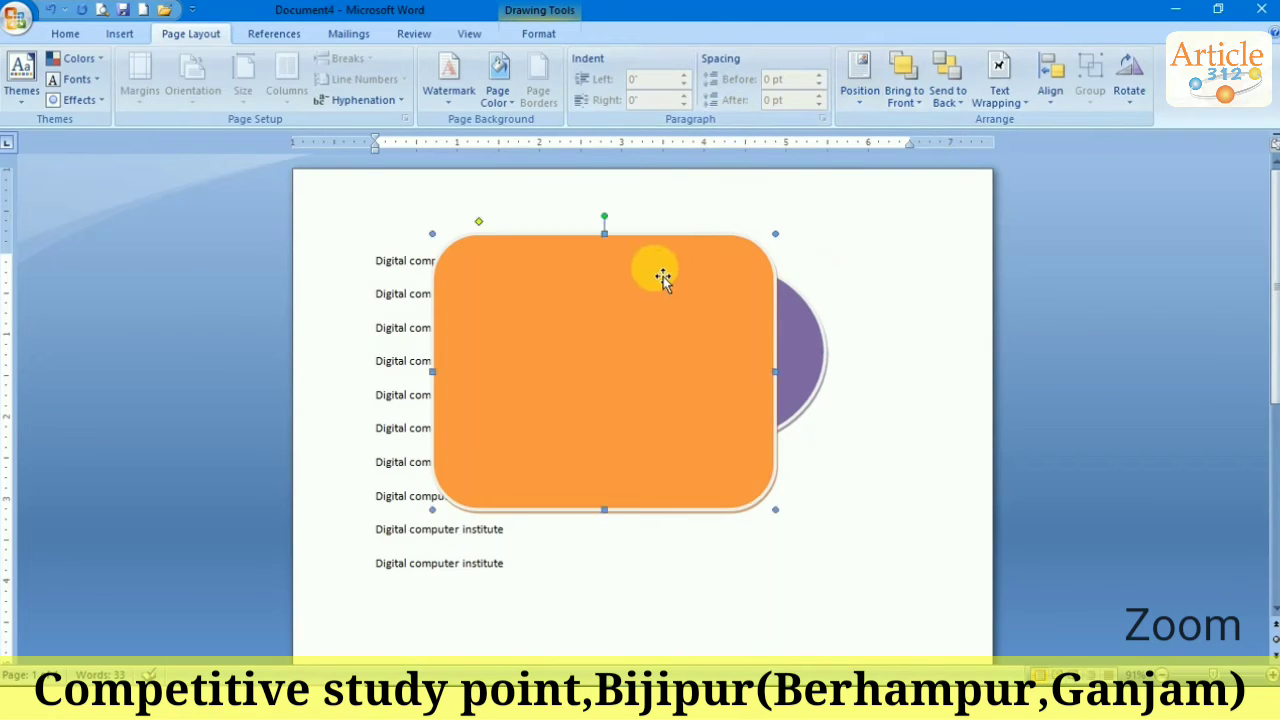
{"action": "key", "text": "Delete"}
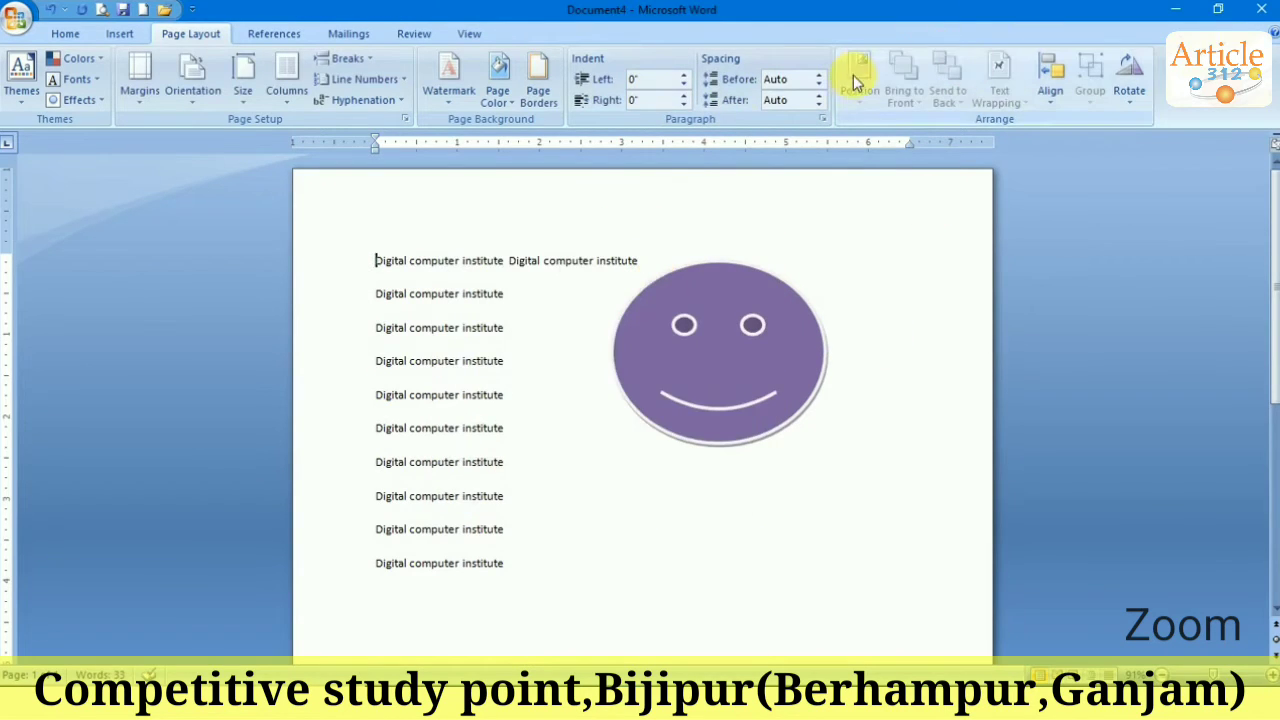
Step: Drag the purple smiley left and up over the text lines, without applying a Position preset
{"action": "left_click", "coordinate": [775, 312]}
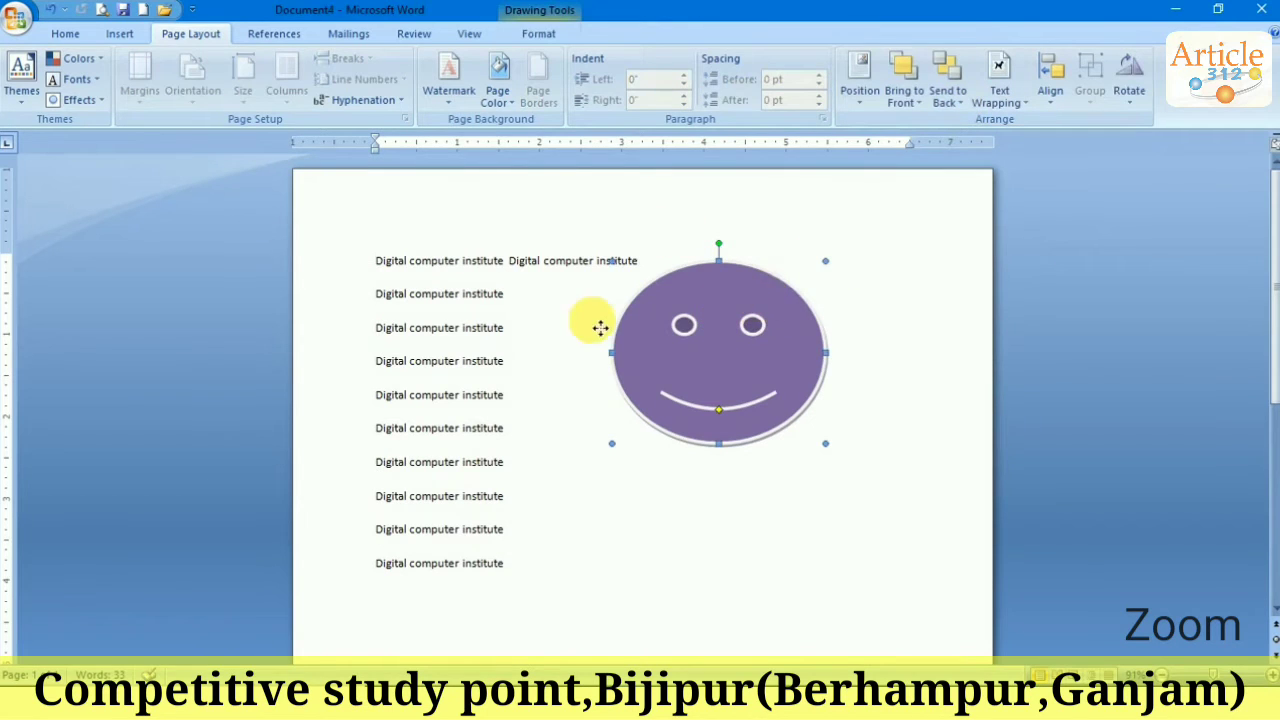
{"action": "left_click_drag", "start_coordinate": [521, 354], "coordinate": [520, 352]}
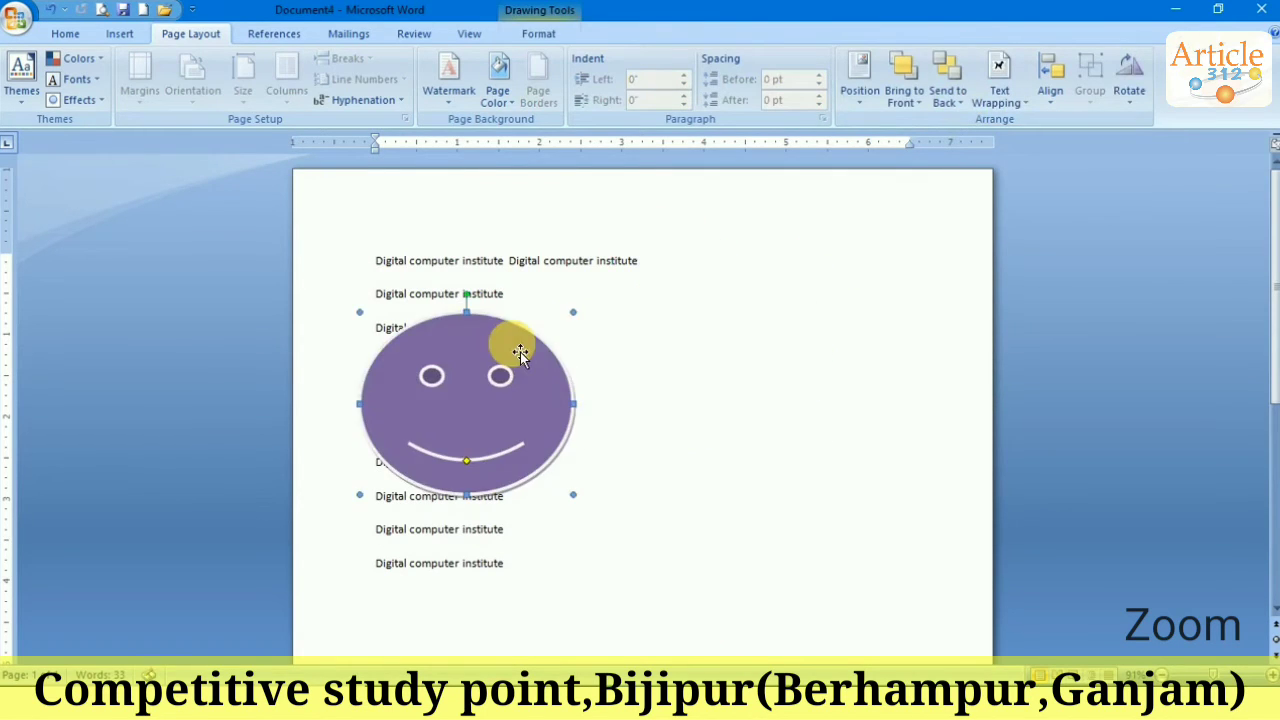
{"action": "left_click", "coordinate": [853, 104]}
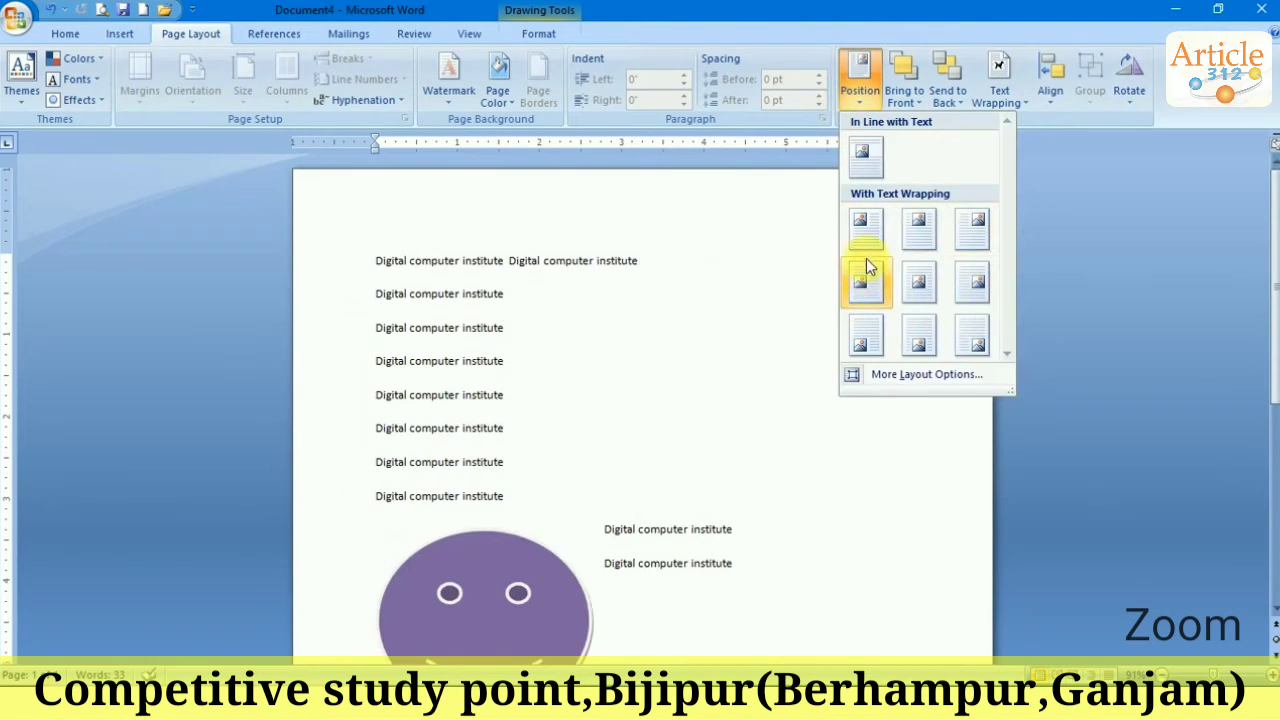
{"action": "left_click", "coordinate": [557, 434]}
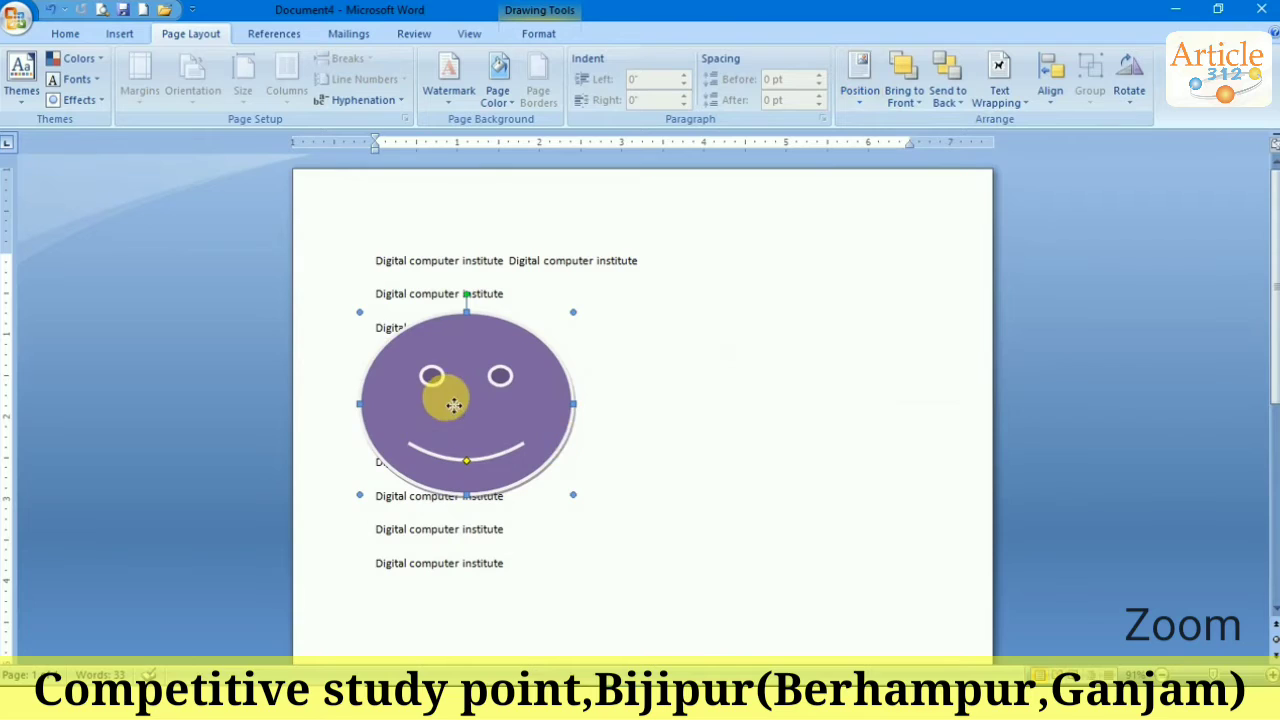
{"action": "left_click_drag", "start_coordinate": [428, 393], "coordinate": [425, 393]}
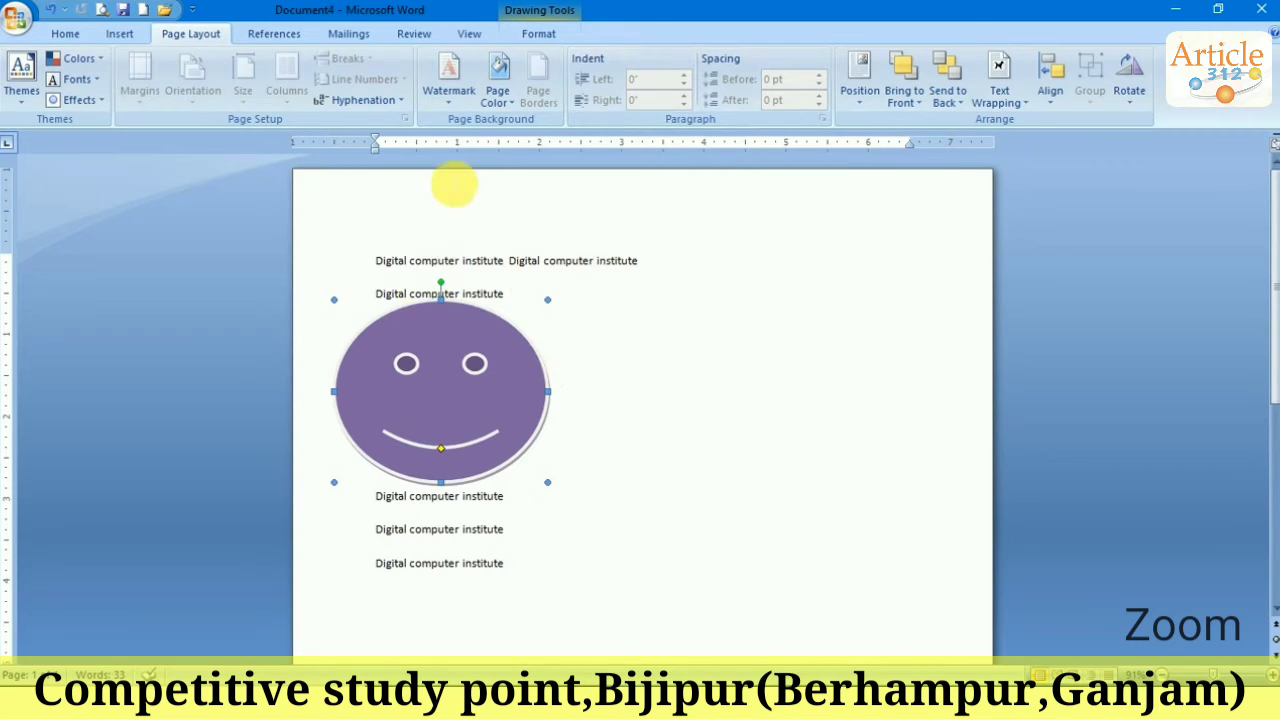
Step: Try Square, Tight, Behind, In Front and Top and Bottom wrapping, finishing with Through
{"action": "left_click", "coordinate": [1003, 106]}
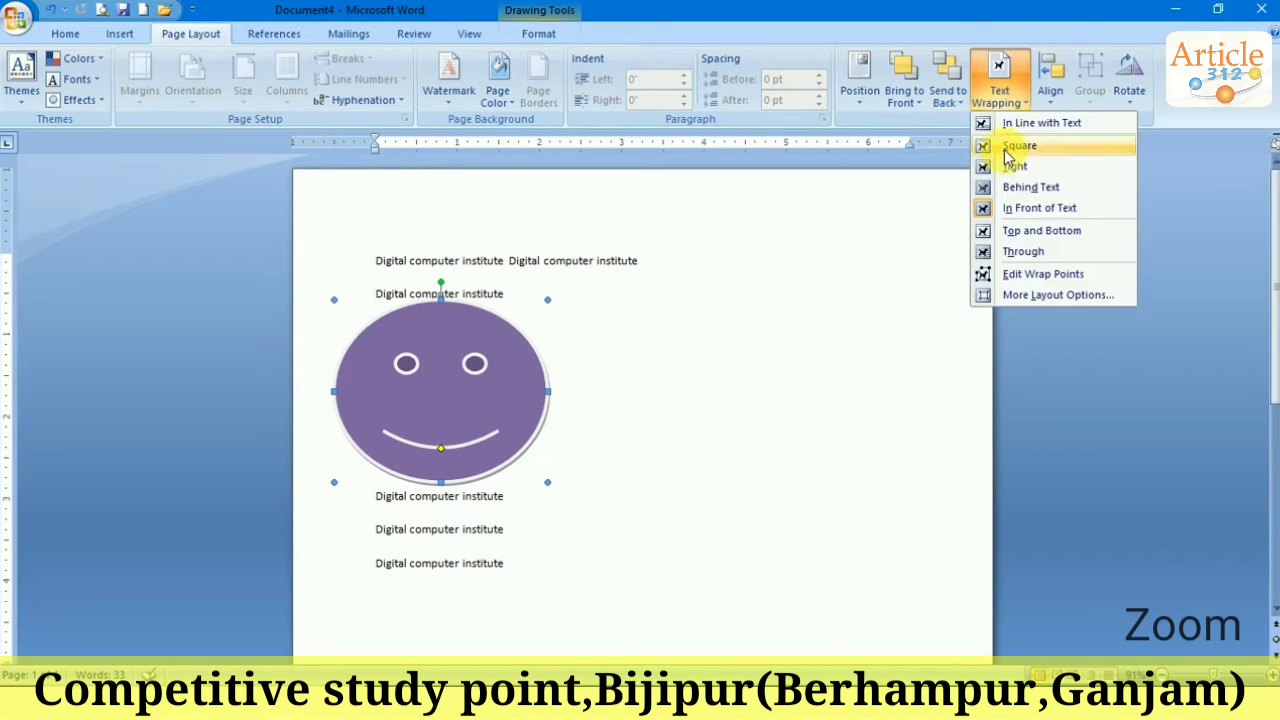
{"action": "left_click", "coordinate": [1007, 150]}
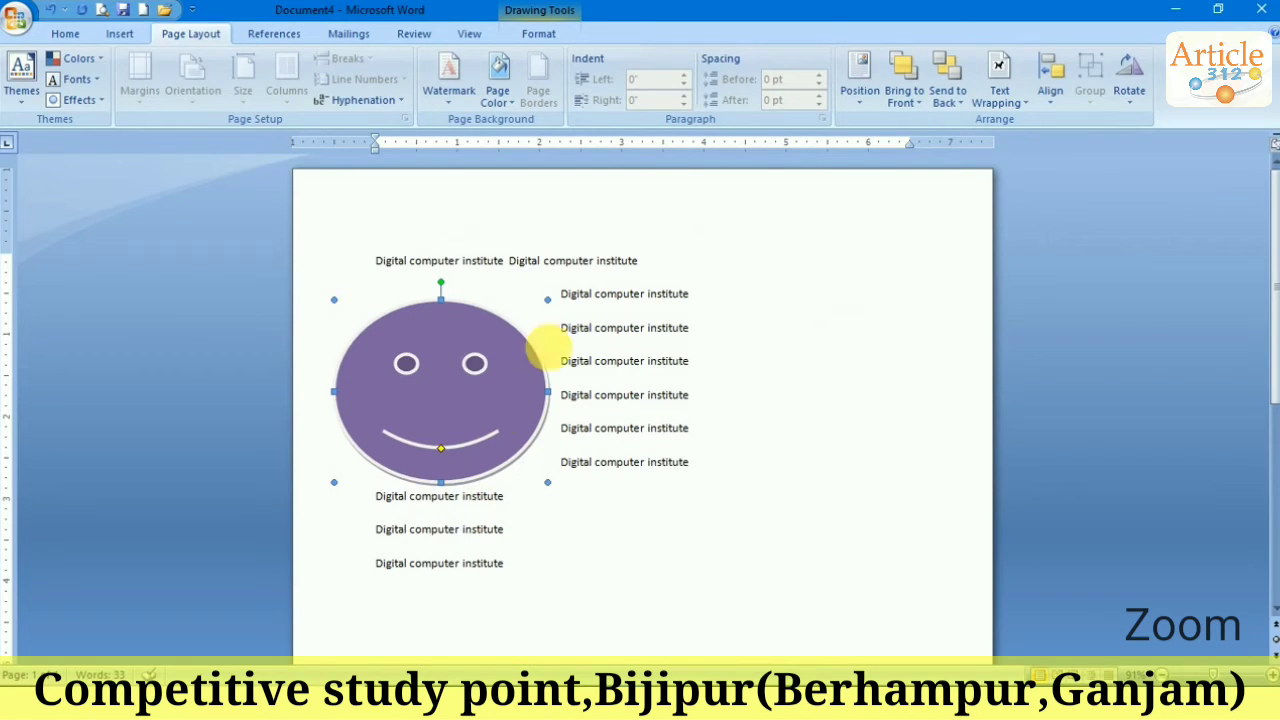
{"action": "left_click", "coordinate": [1000, 88]}
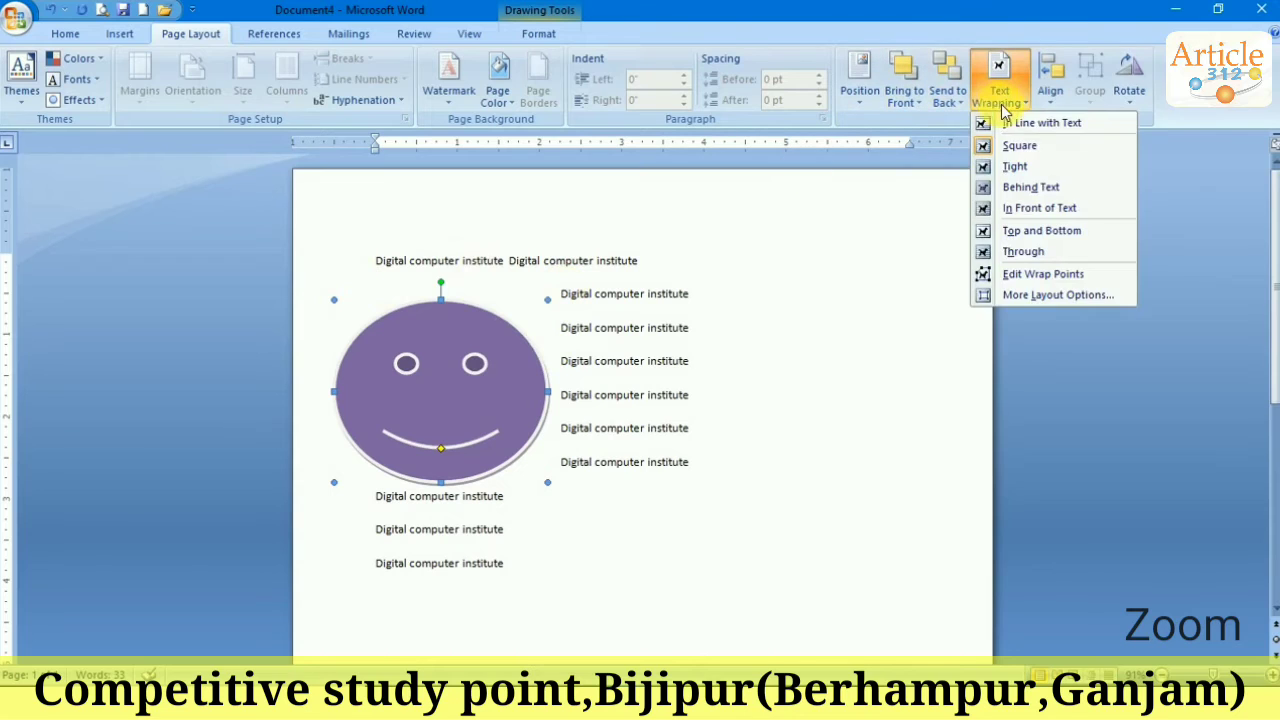
{"action": "left_click", "coordinate": [1015, 168]}
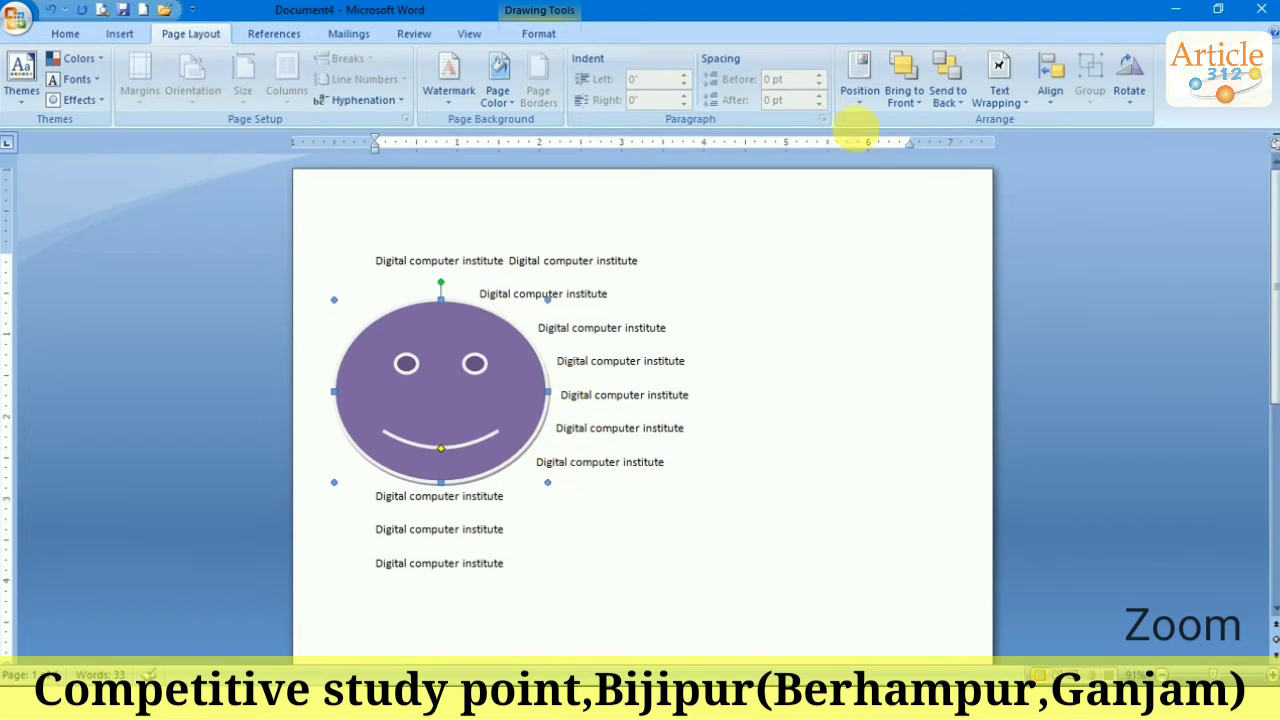
{"action": "left_click", "coordinate": [1005, 95]}
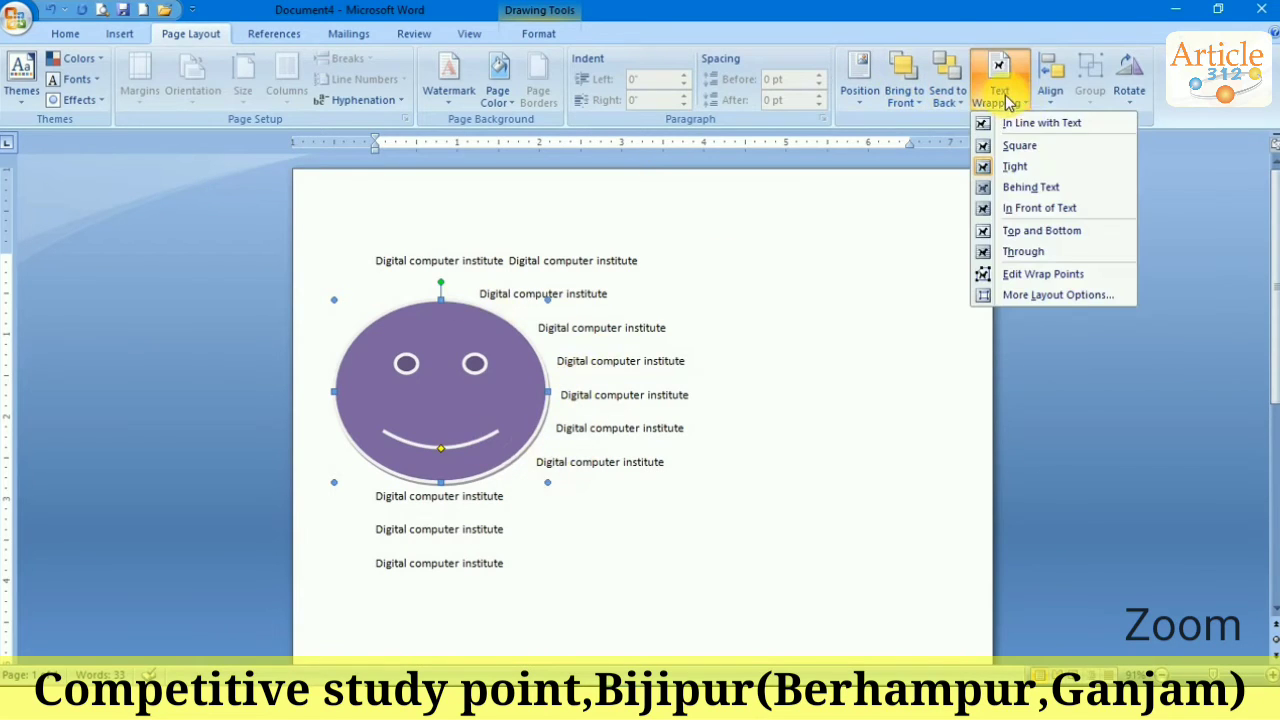
{"action": "left_click", "coordinate": [1027, 190]}
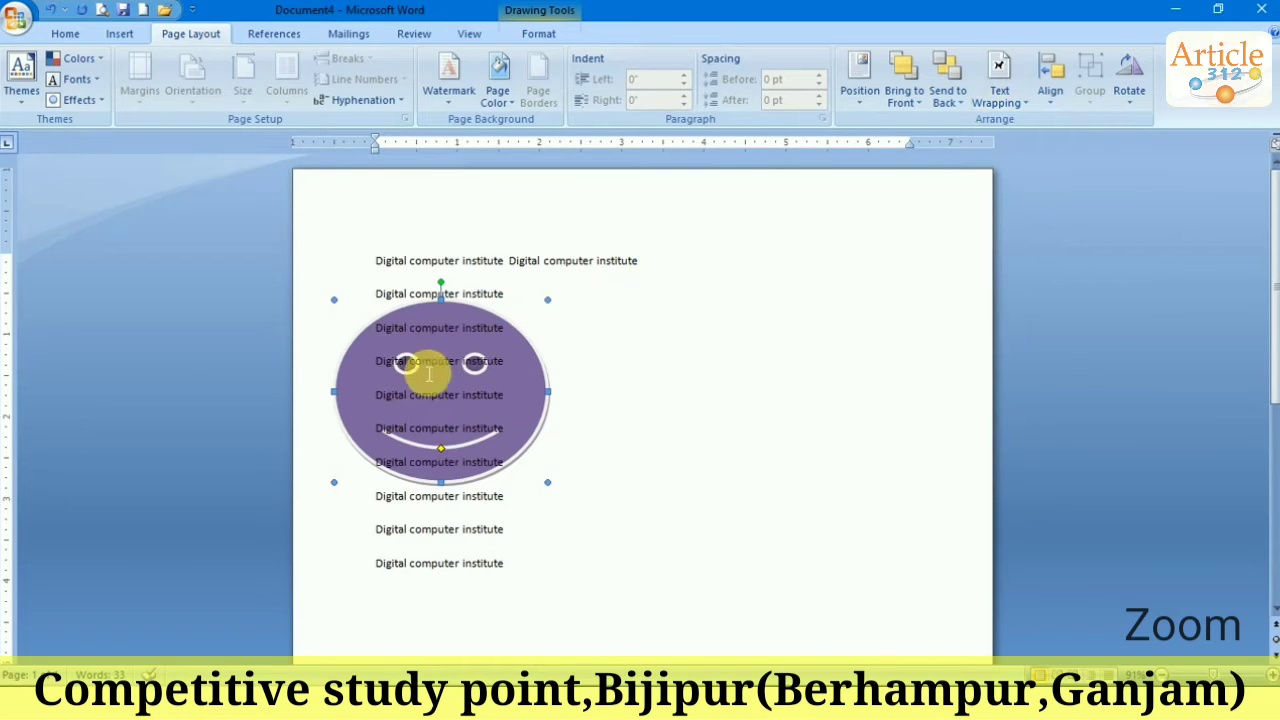
{"action": "left_click", "coordinate": [999, 85]}
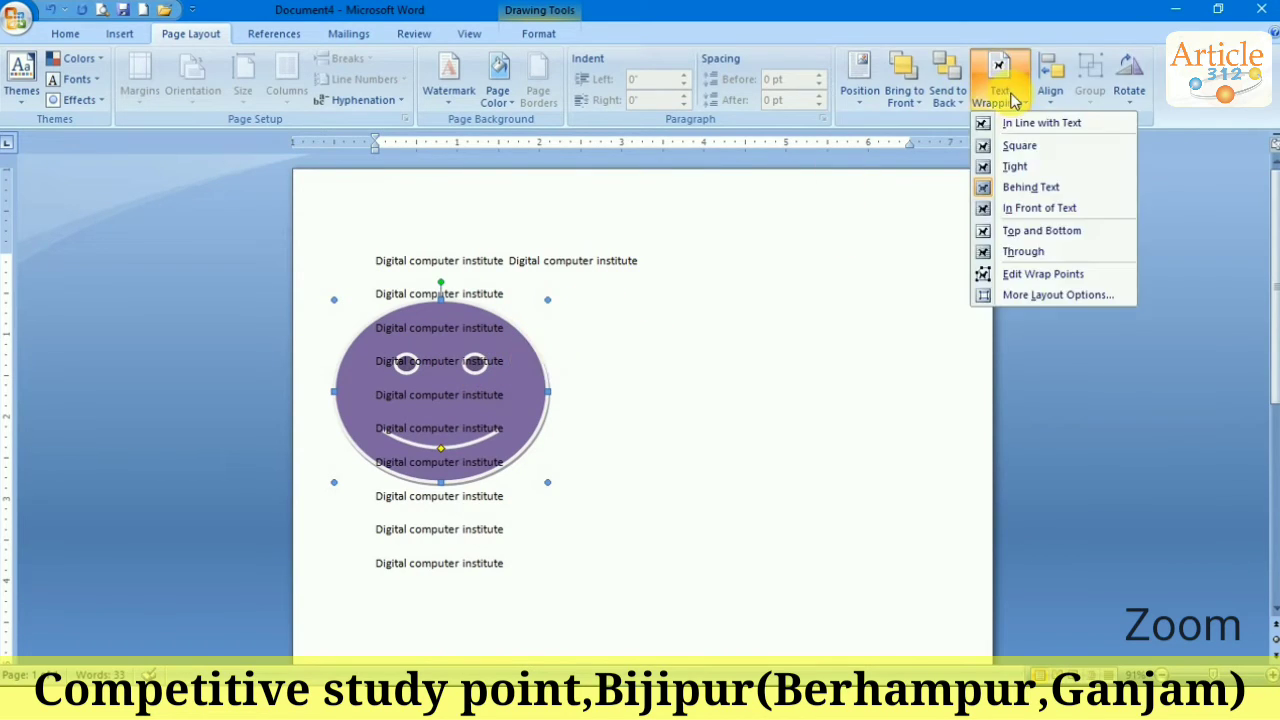
{"action": "left_click", "coordinate": [1020, 207]}
{"action": "left_click", "coordinate": [999, 85]}
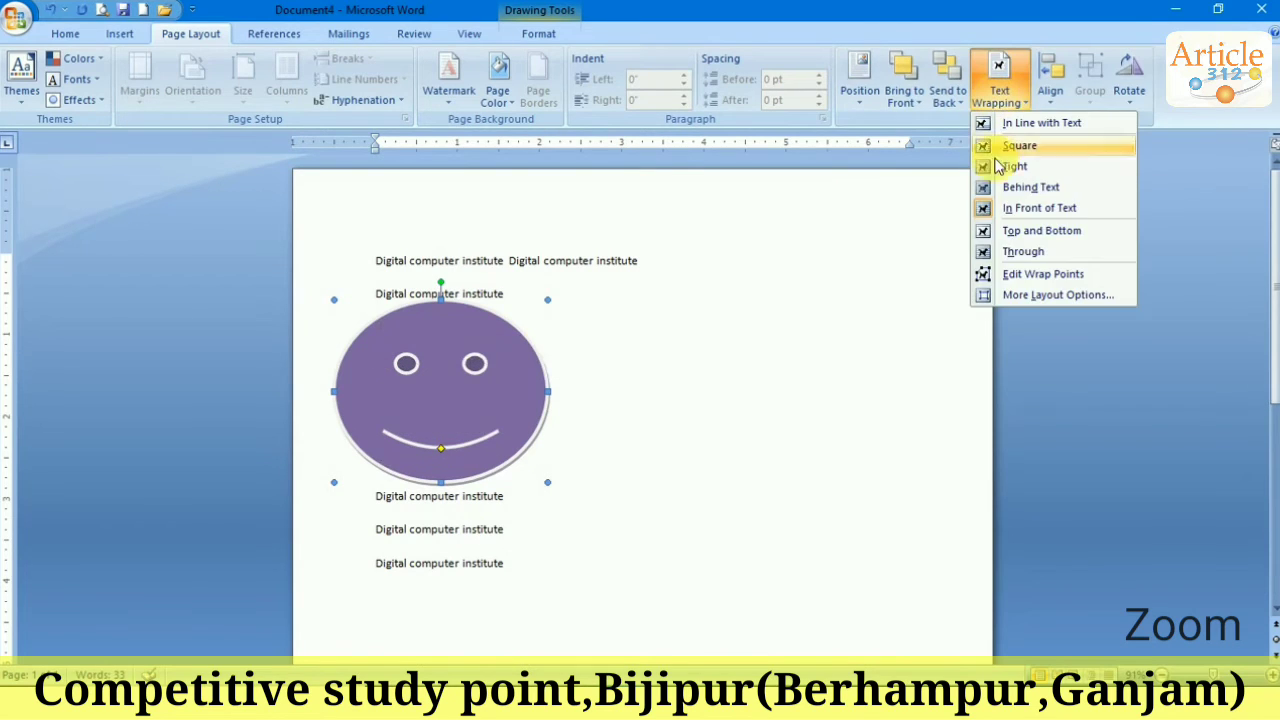
{"action": "left_click", "coordinate": [1005, 234]}
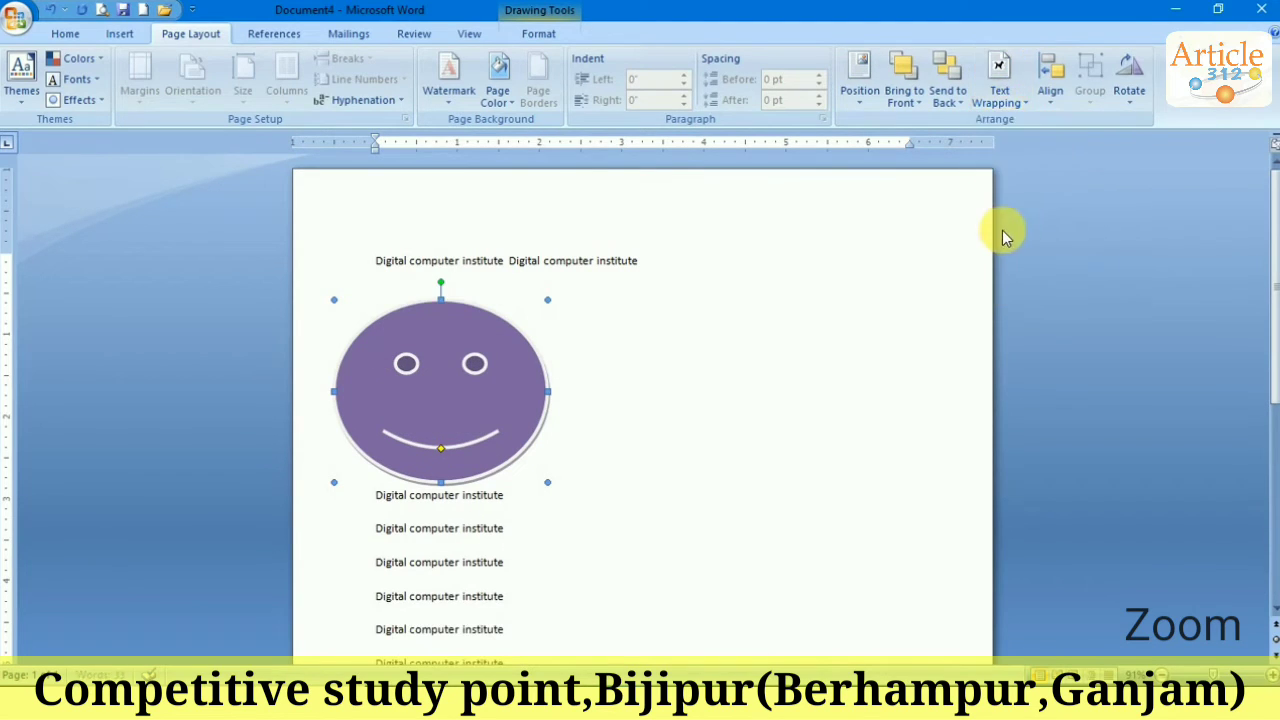
{"action": "left_click", "coordinate": [1008, 102]}
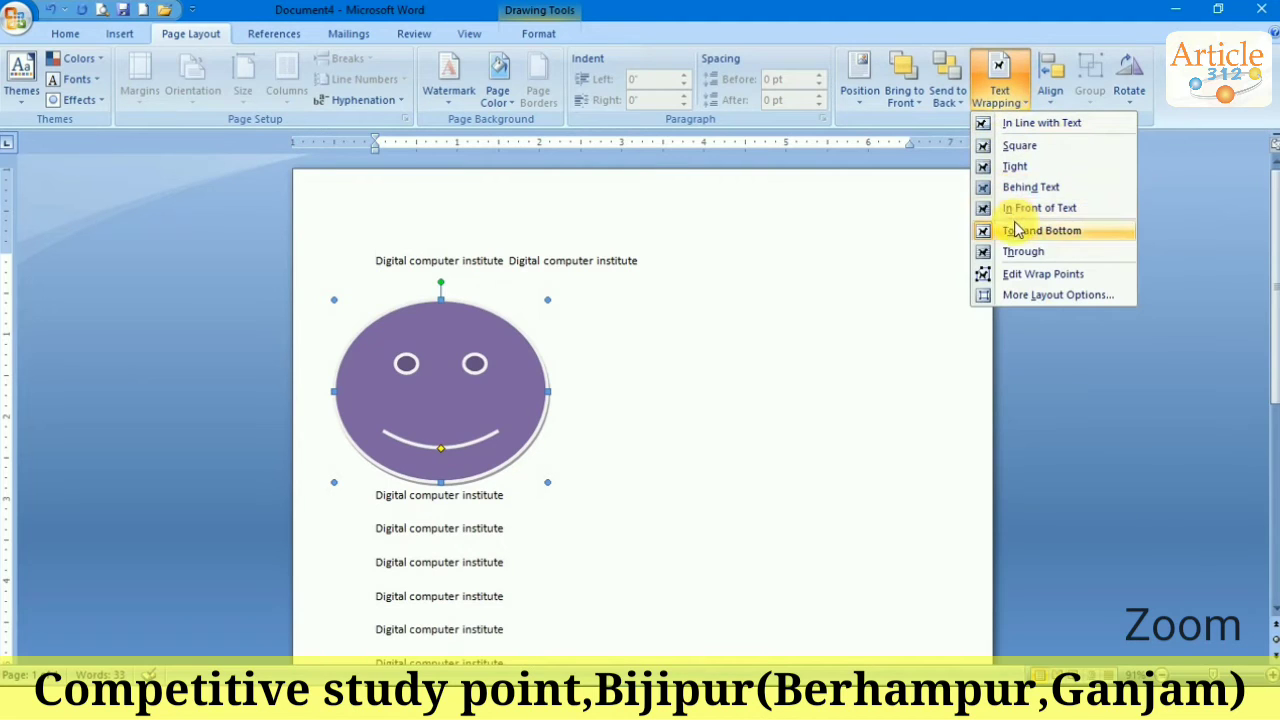
{"action": "left_click", "coordinate": [1022, 254]}
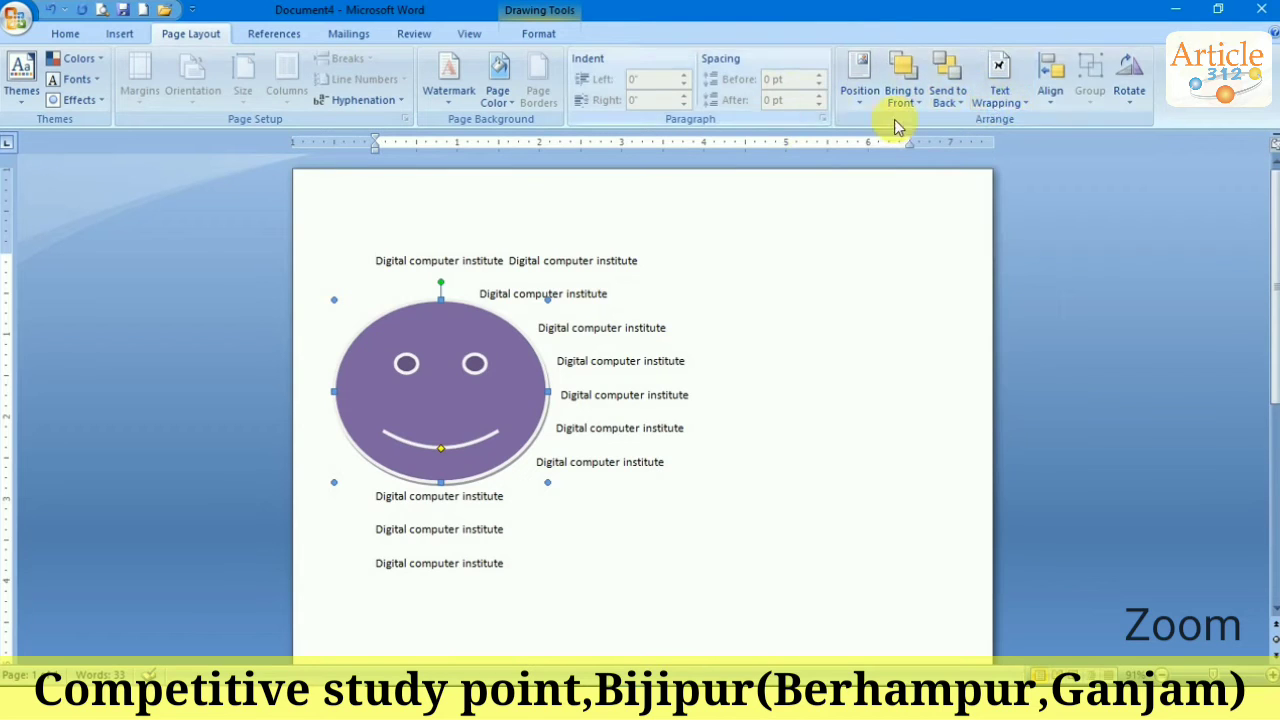
Step: Move the smiley to the right and shrink it to a smaller size
{"action": "left_click", "coordinate": [1058, 104]}
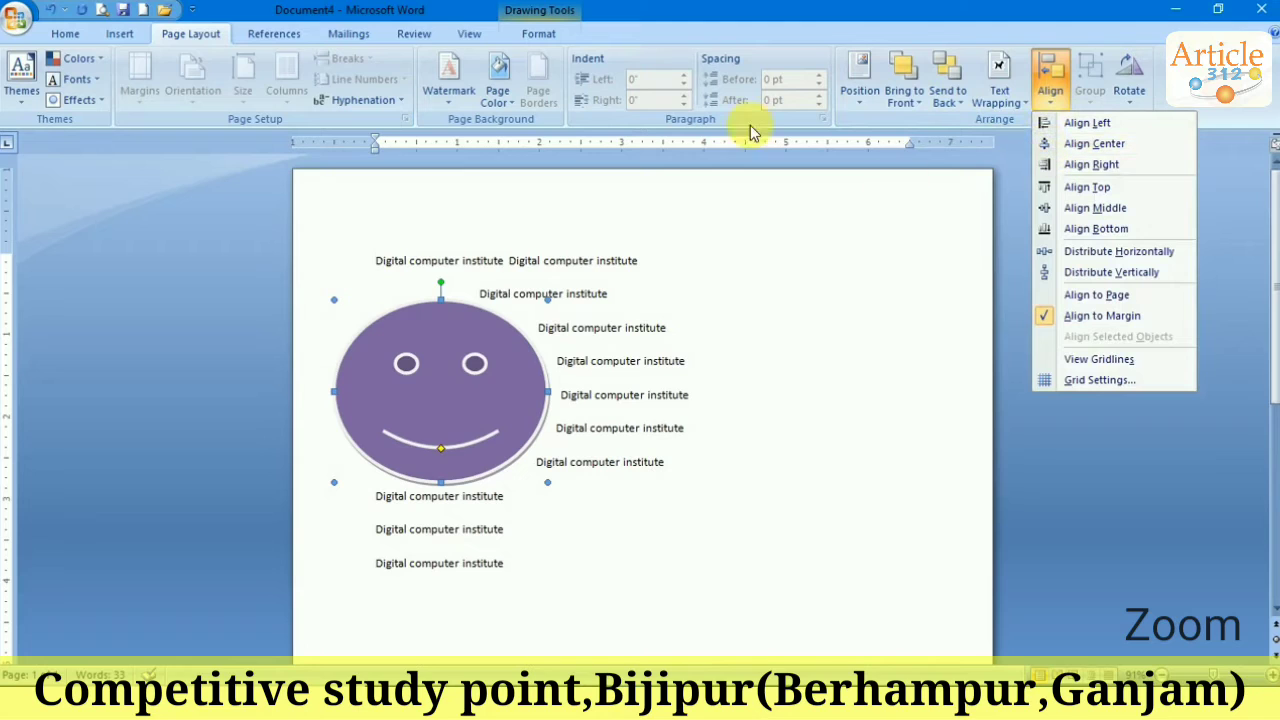
{"action": "left_click", "coordinate": [65, 33]}
{"action": "left_click", "coordinate": [65, 33]}
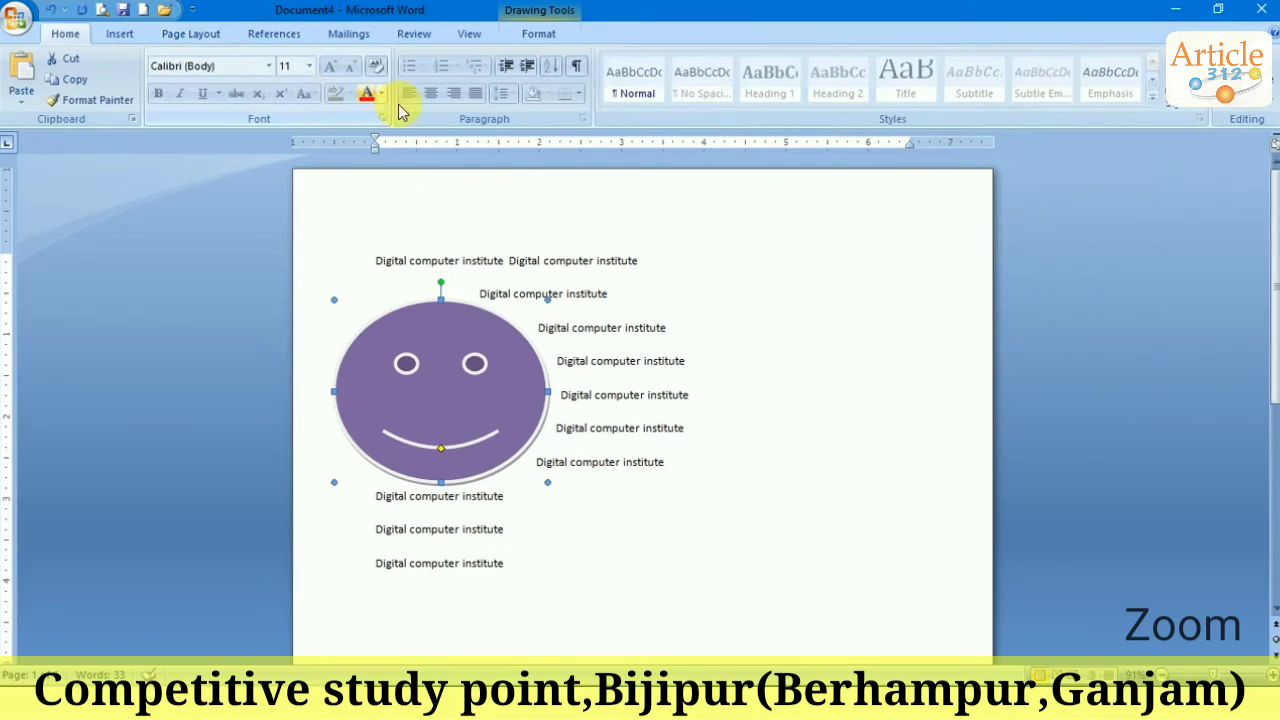
{"action": "left_click", "coordinate": [195, 34]}
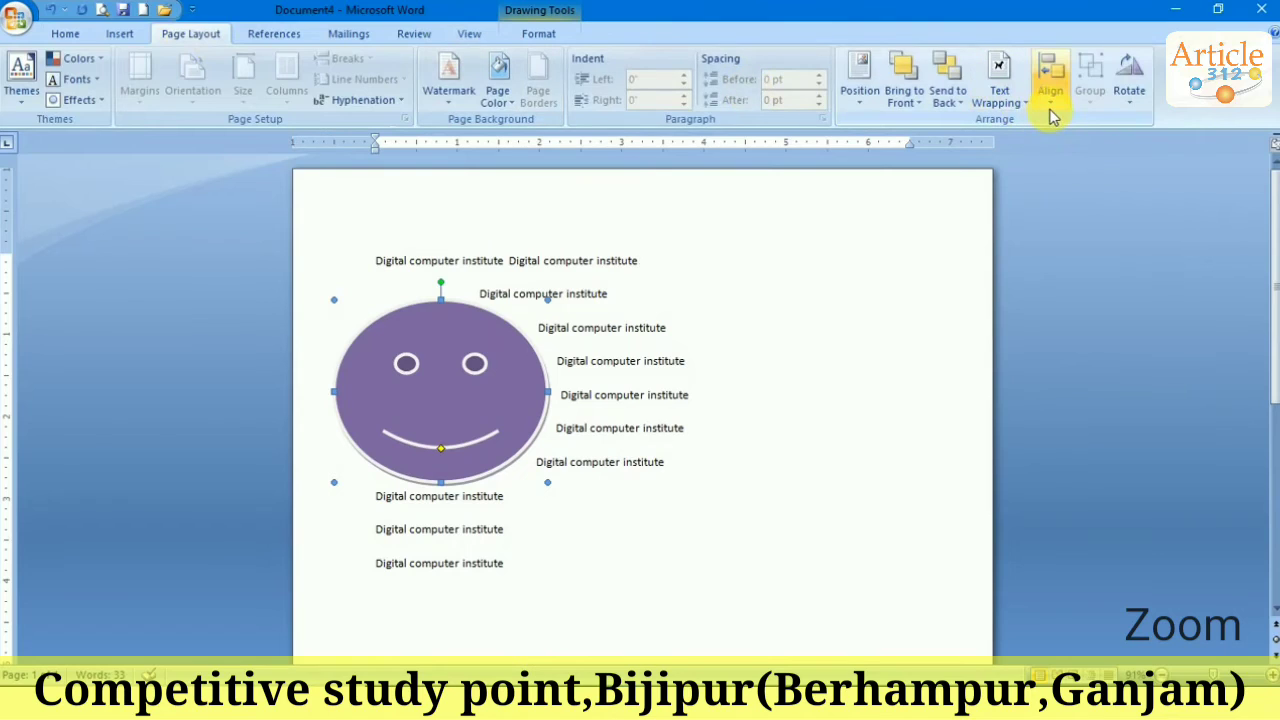
{"action": "left_click_drag", "start_coordinate": [420, 392], "coordinate": [683, 303]}
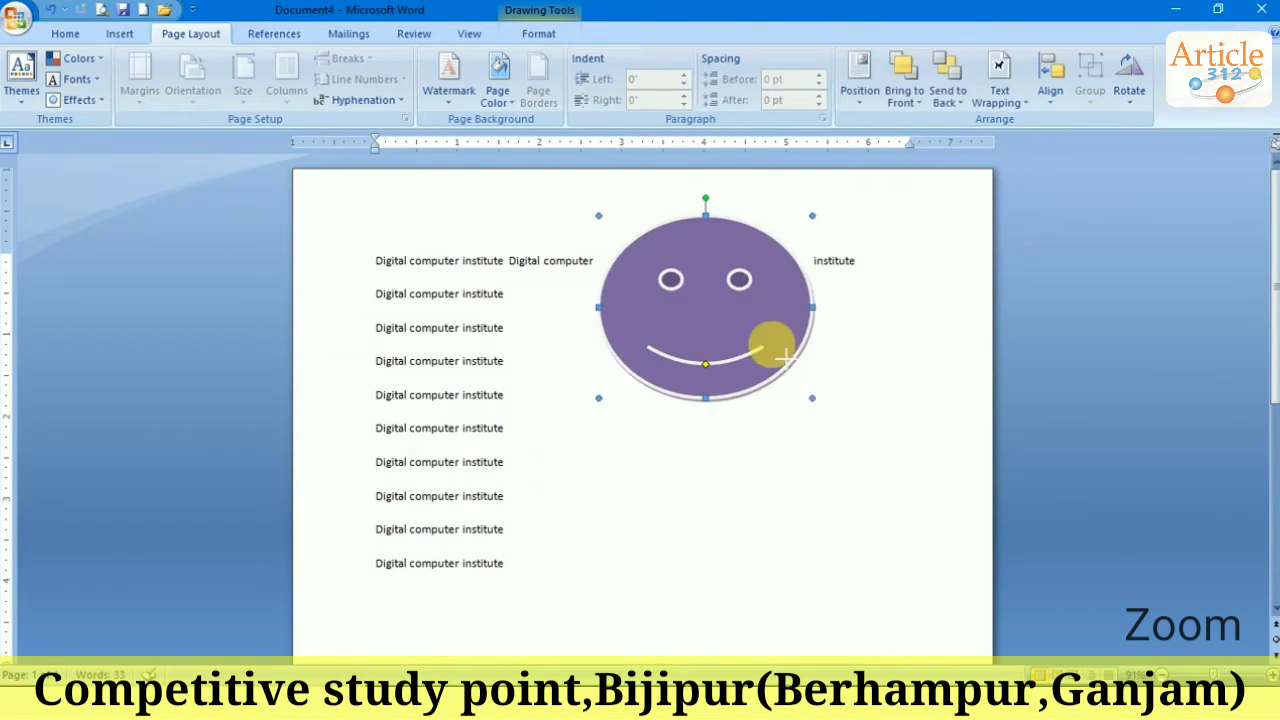
{"action": "left_click_drag", "start_coordinate": [775, 350], "coordinate": [718, 326]}
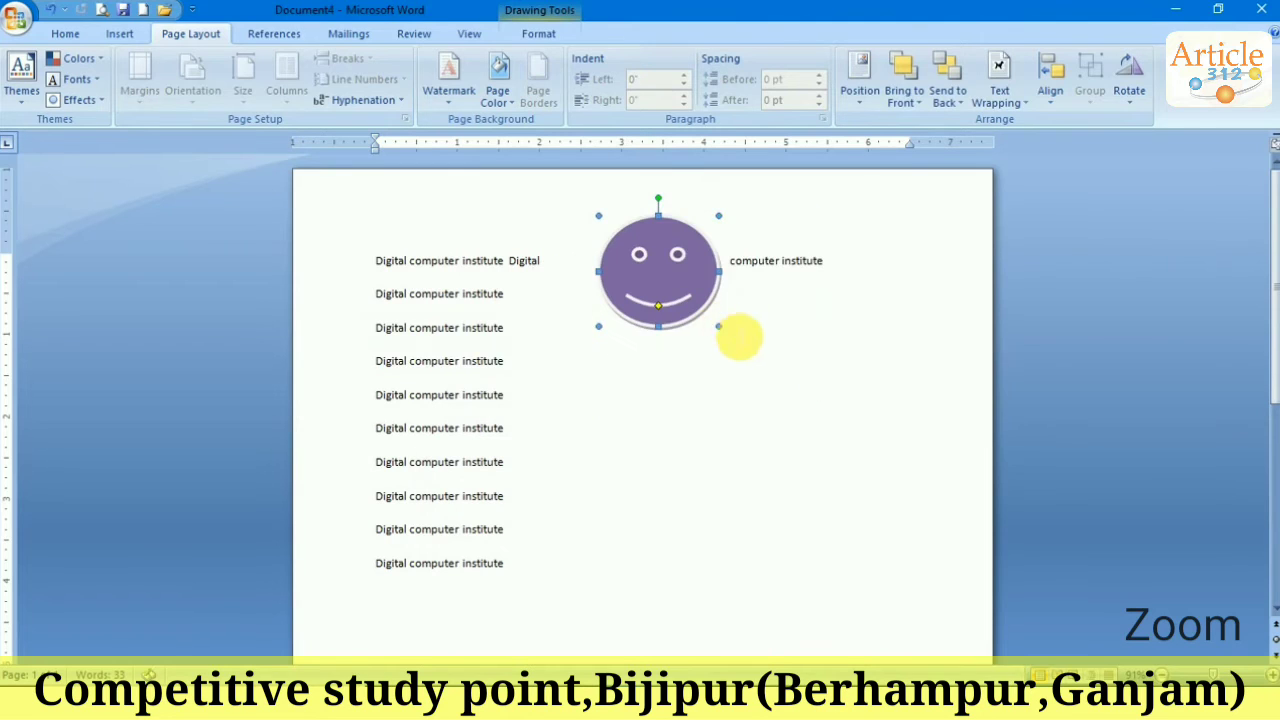
{"action": "left_click", "coordinate": [663, 383]}
{"action": "left_click", "coordinate": [690, 258]}
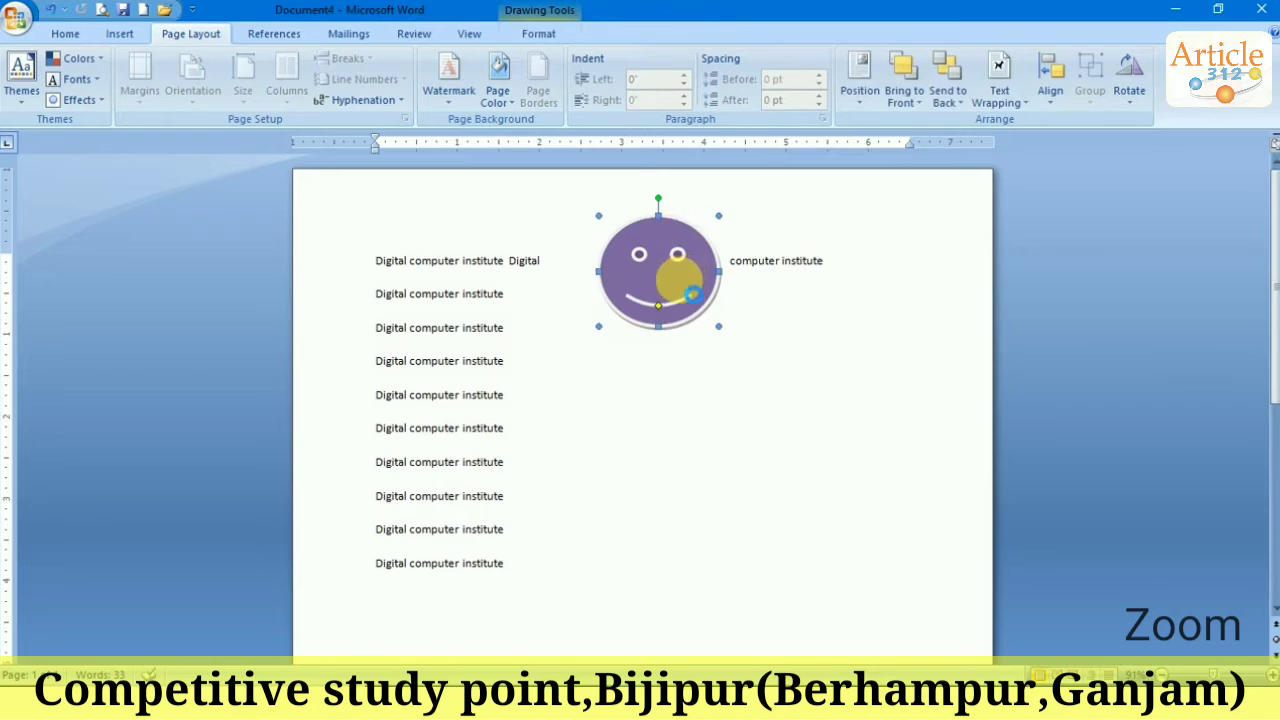
{"action": "left_click_drag", "start_coordinate": [692, 293], "coordinate": [820, 497]}
Step: Place two more smiley copies on the page and select all three
{"action": "mouse_move", "coordinate": [653, 253]}
{"action": "left_mouse_down"}
{"action": "mouse_move", "coordinate": [677, 368]}
{"action": "mouse_move", "coordinate": [449, 252]}
{"action": "mouse_move", "coordinate": [432, 258]}
{"action": "left_mouse_up"}
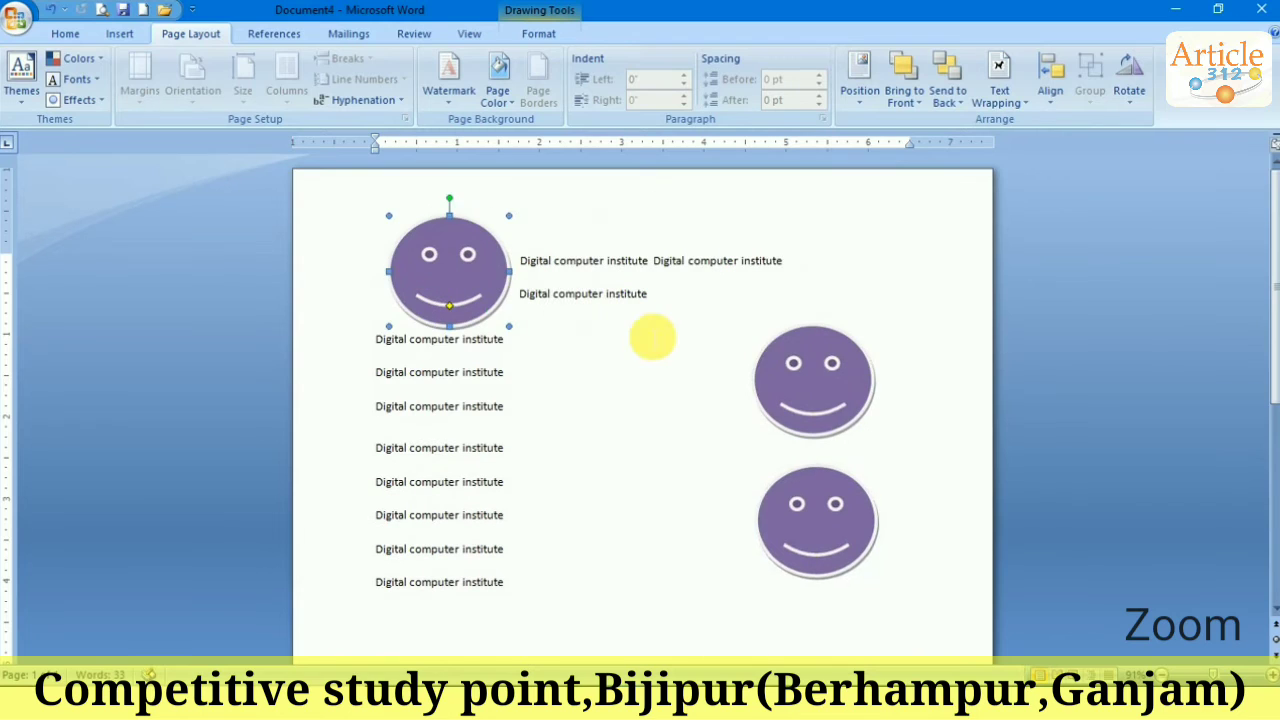
{"action": "left_click_drag", "start_coordinate": [777, 363], "coordinate": [630, 418]}
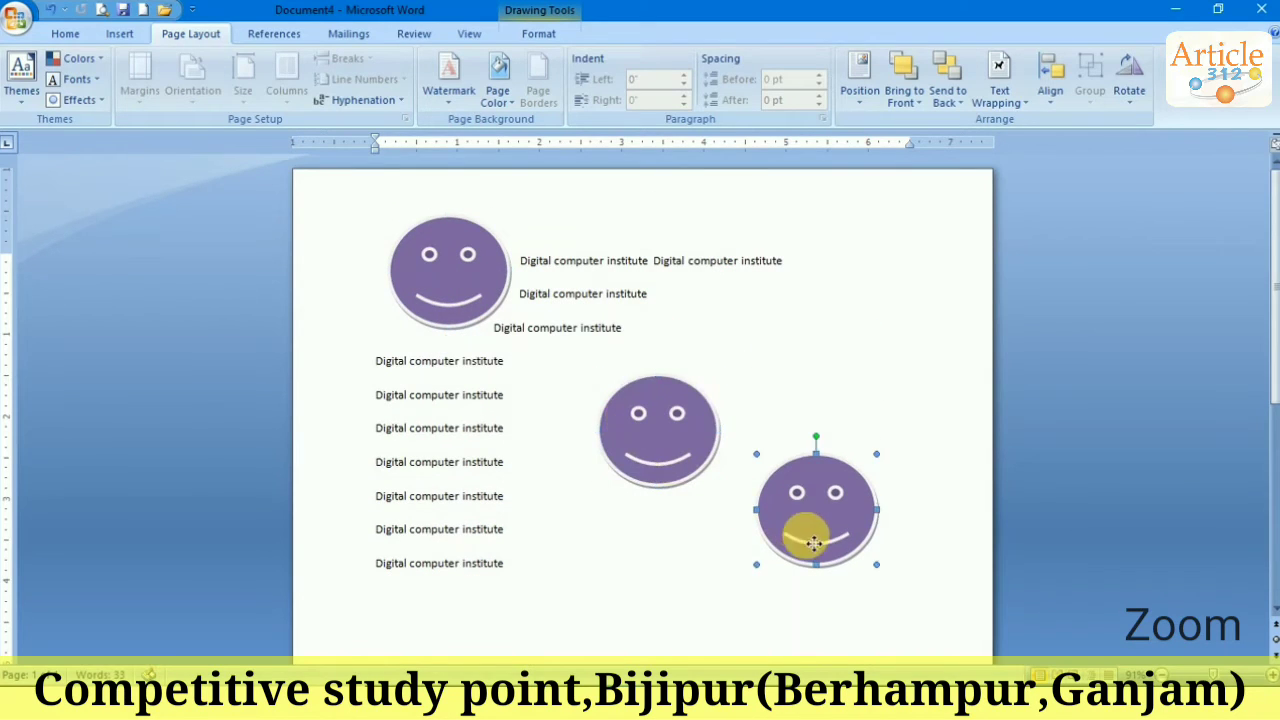
{"action": "left_click_drag", "start_coordinate": [806, 530], "coordinate": [852, 584]}
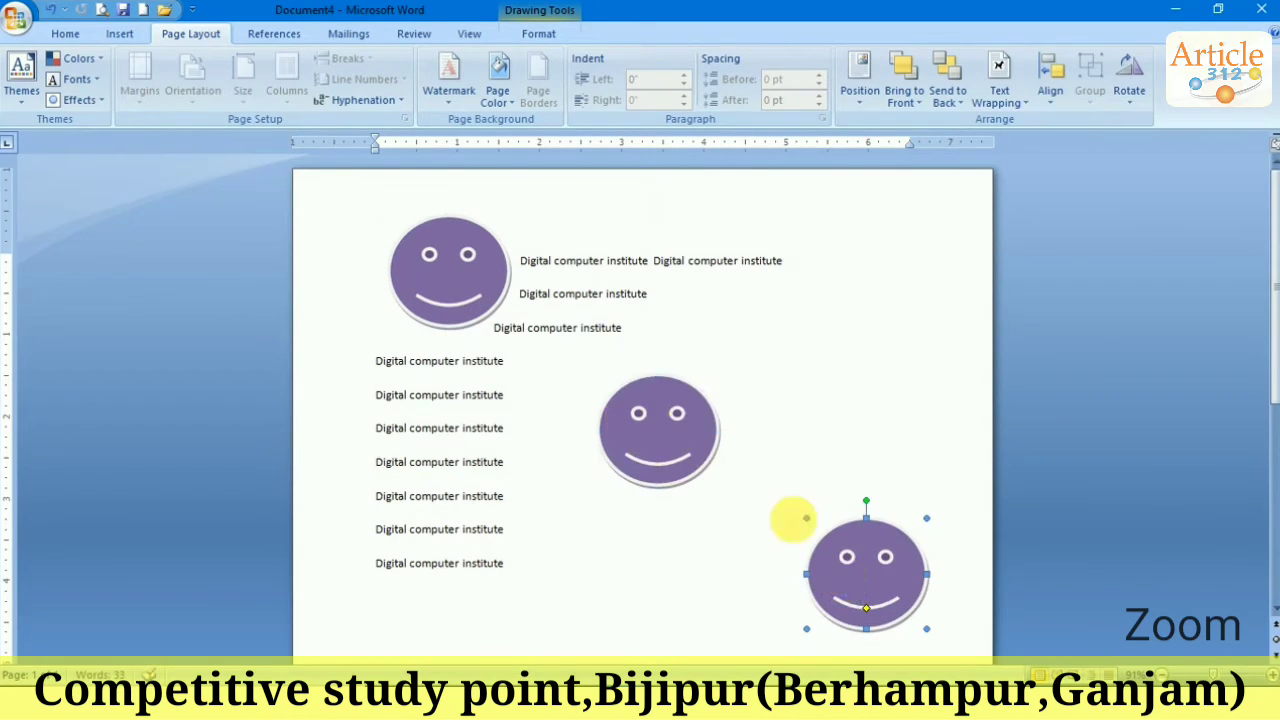
{"action": "left_click", "coordinate": [676, 413], "text": "shift"}
{"action": "left_click", "coordinate": [446, 285], "text": "shift"}
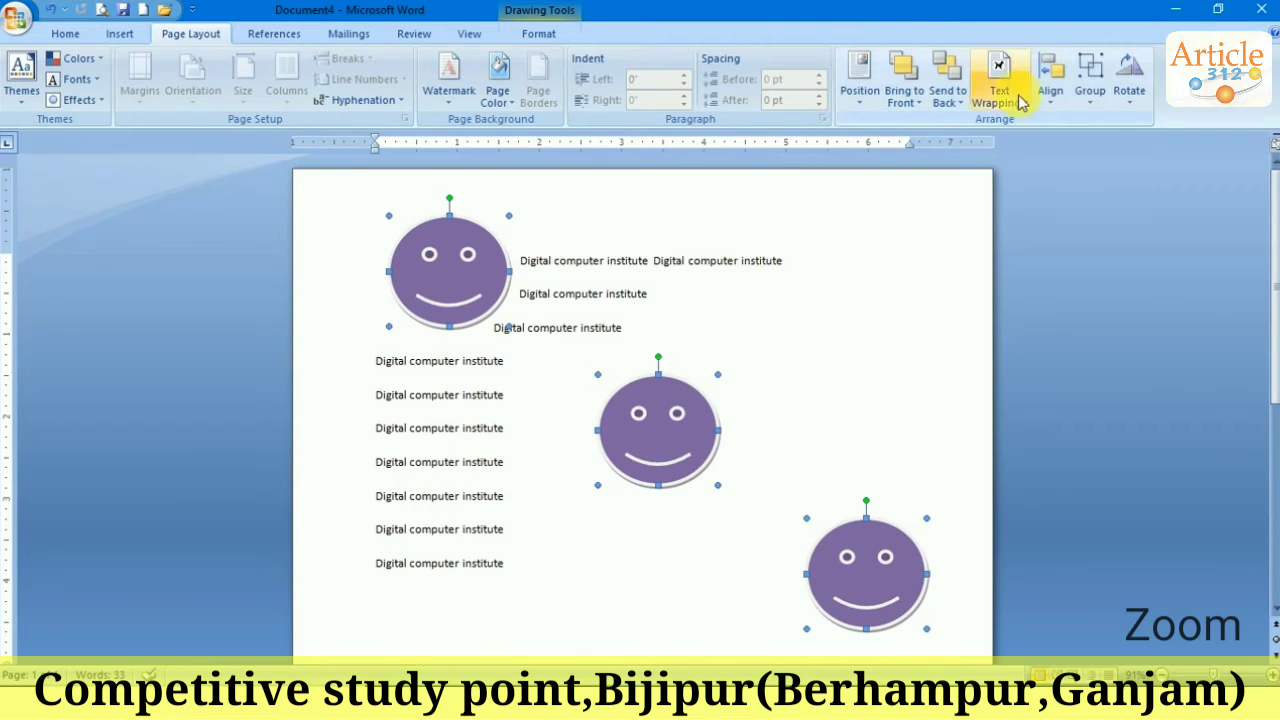
Step: Try Align Left and Align Center, undo both, and apply Align Top to the three smileys
{"action": "left_click", "coordinate": [1050, 80]}
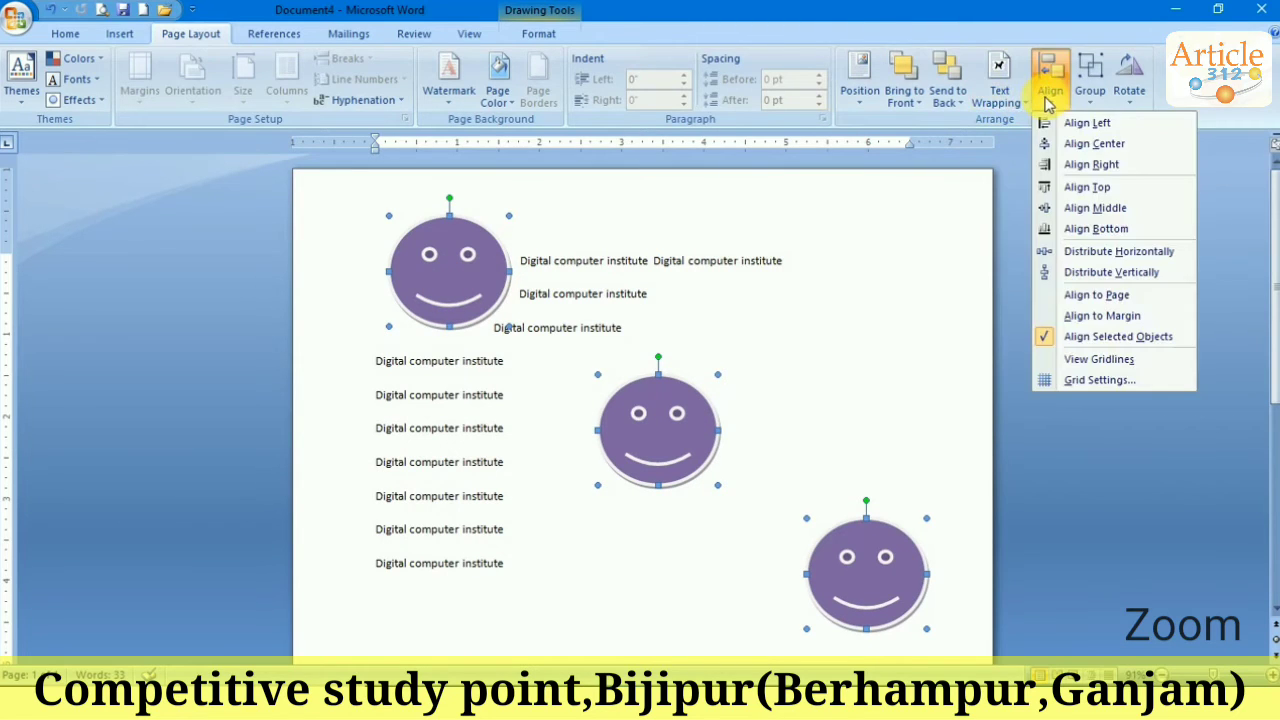
{"action": "left_click", "coordinate": [1065, 127]}
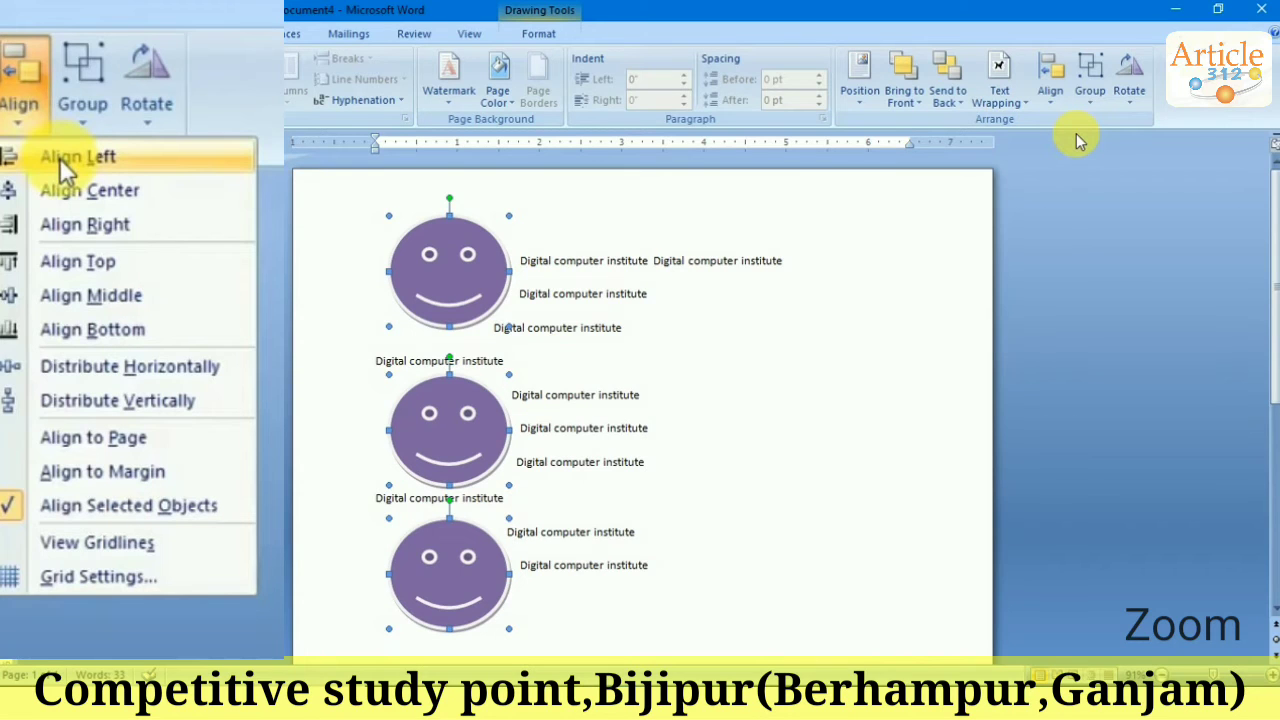
{"action": "key", "text": "ctrl+z"}
{"action": "left_click", "coordinate": [1050, 80]}
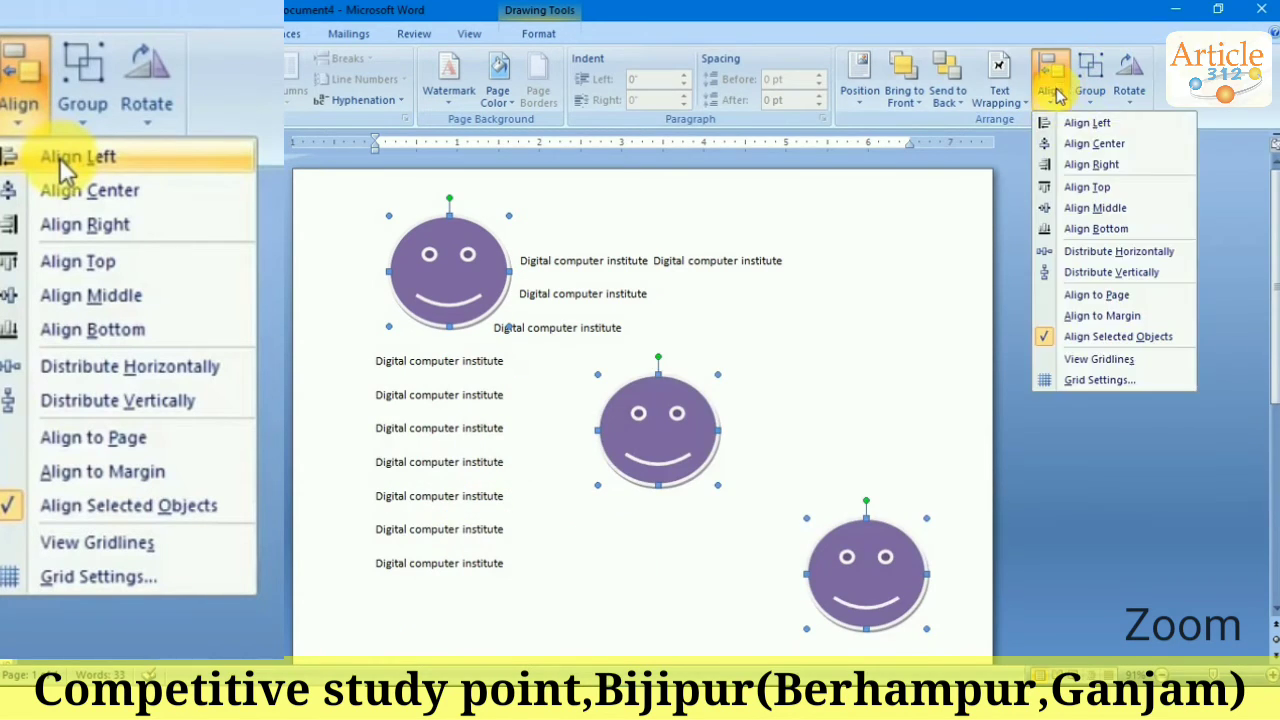
{"action": "left_click", "coordinate": [1096, 149]}
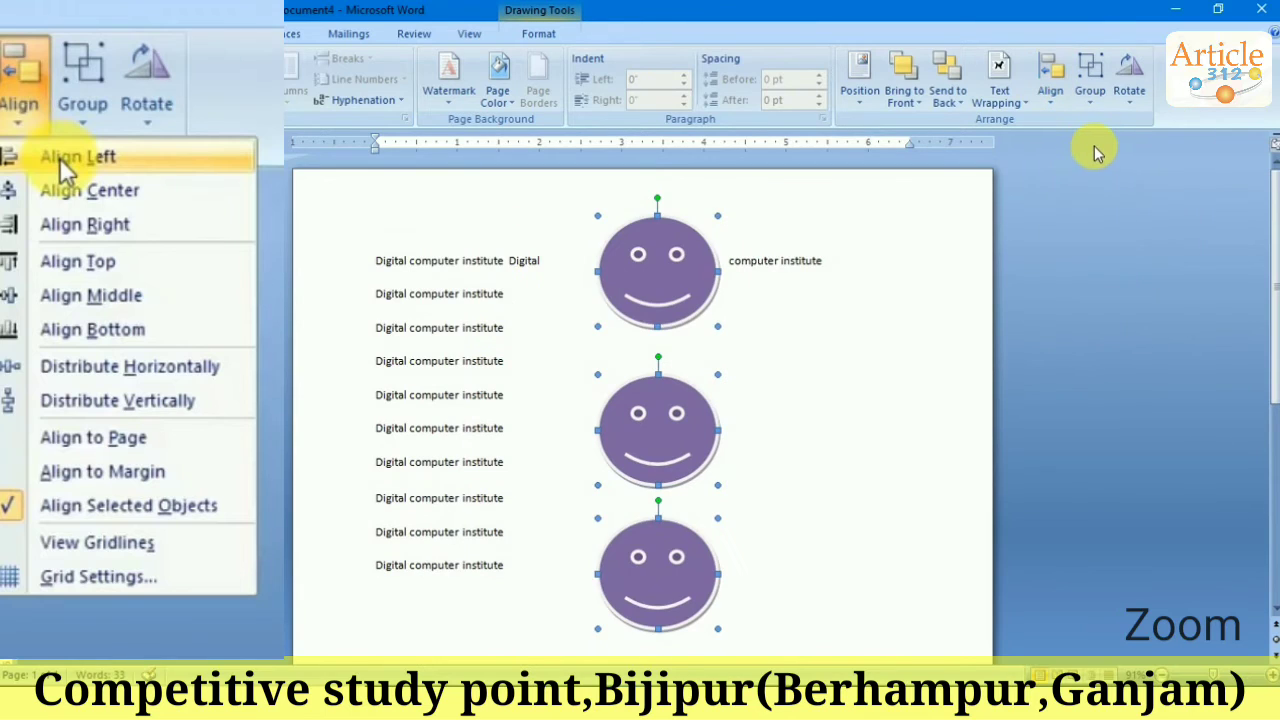
{"action": "key", "text": "ctrl+z"}
{"action": "left_click", "coordinate": [1050, 82]}
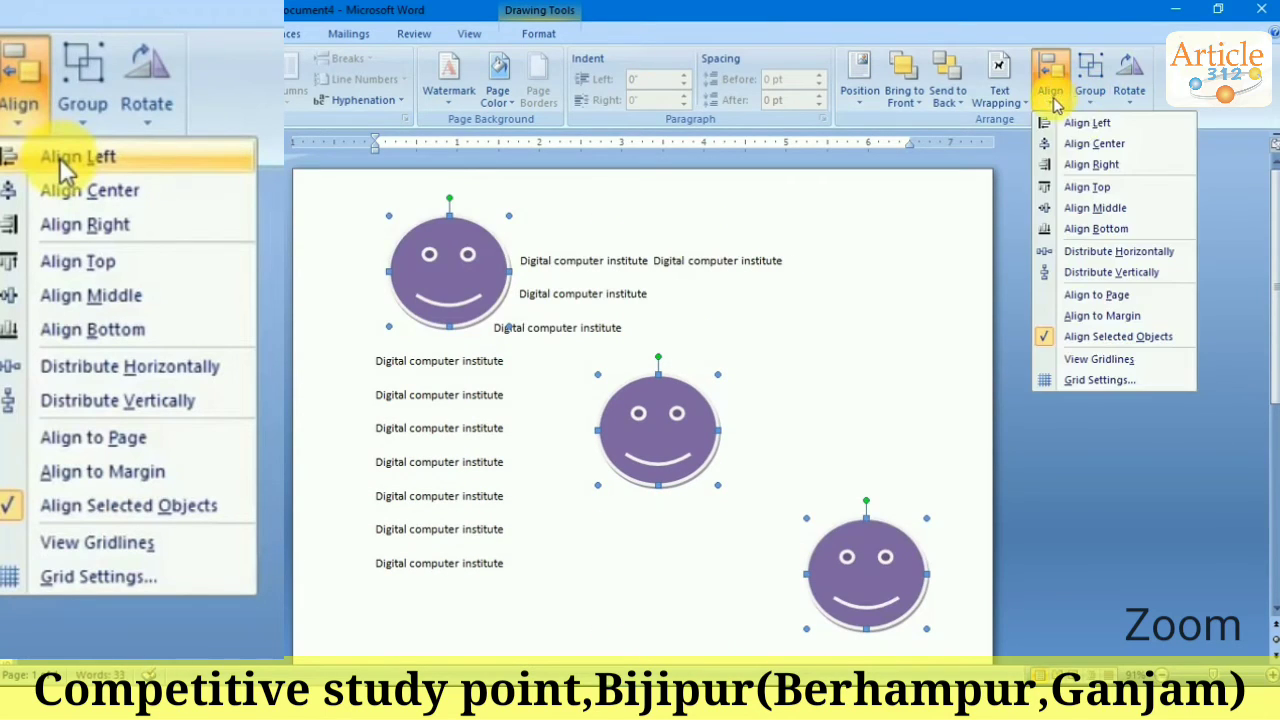
{"action": "left_click", "coordinate": [1100, 190]}
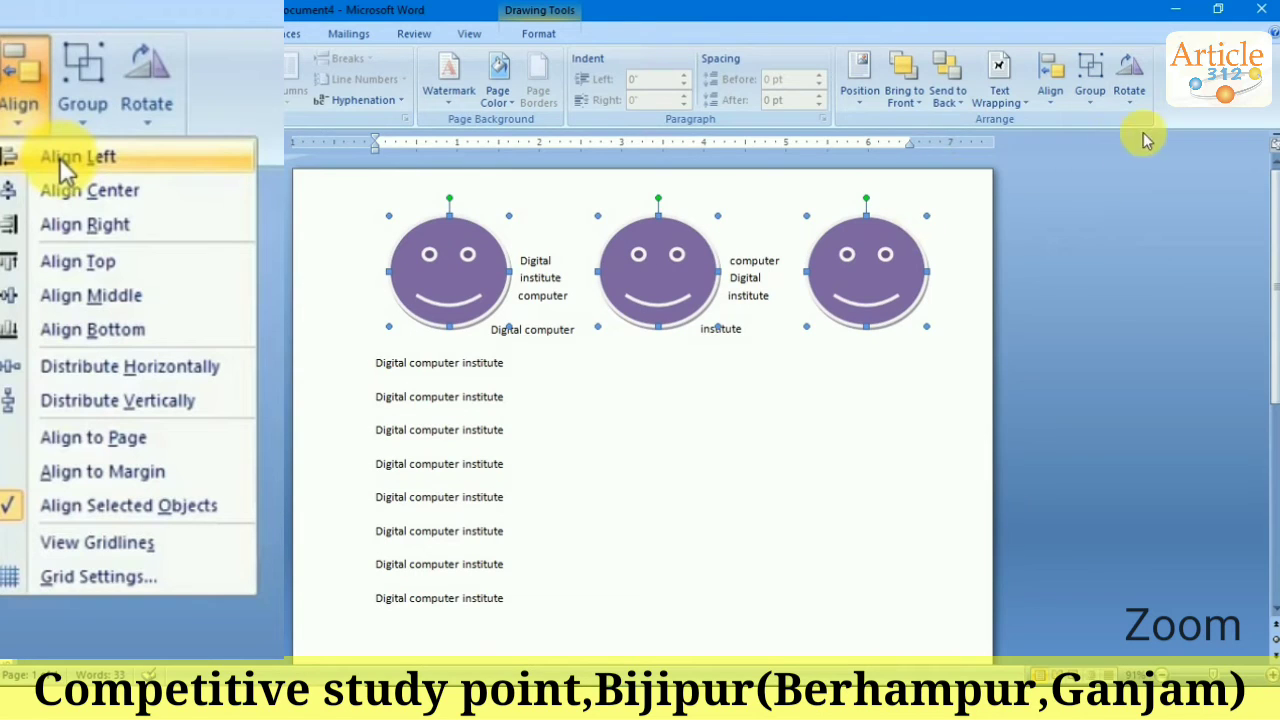
{"action": "left_click", "coordinate": [607, 418]}
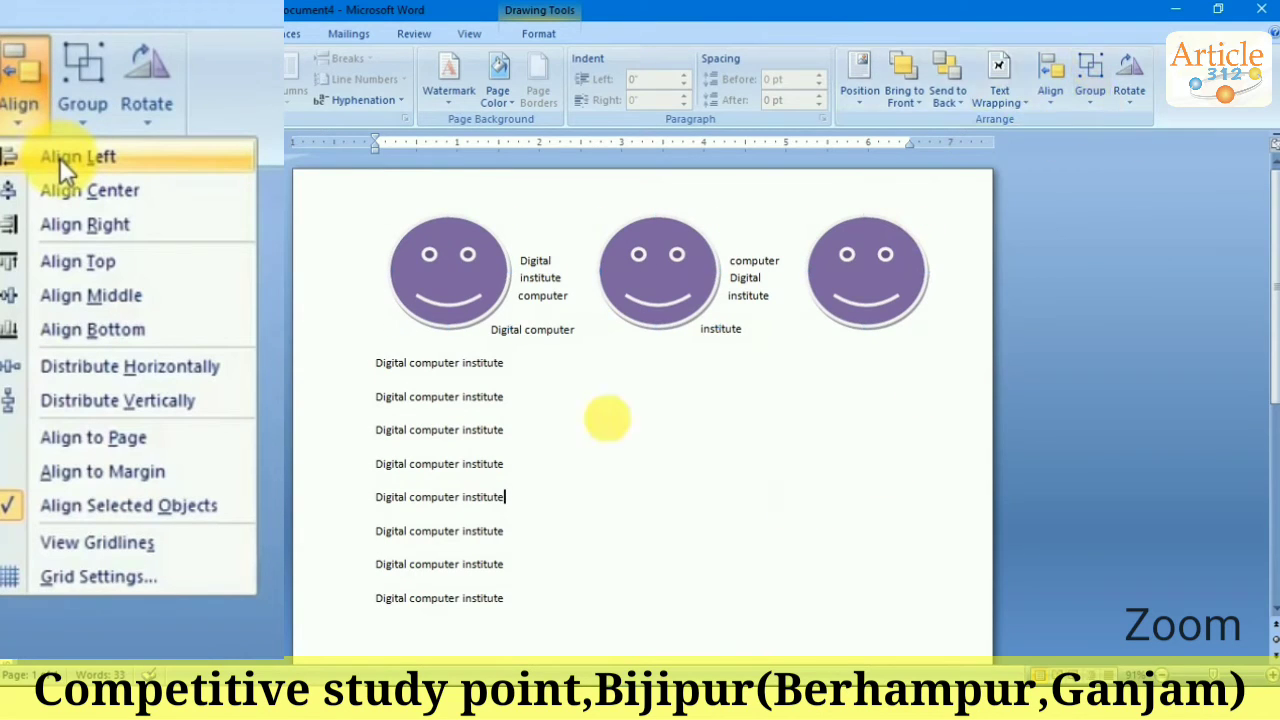
{"action": "left_click_drag", "start_coordinate": [445, 290], "coordinate": [510, 482]}
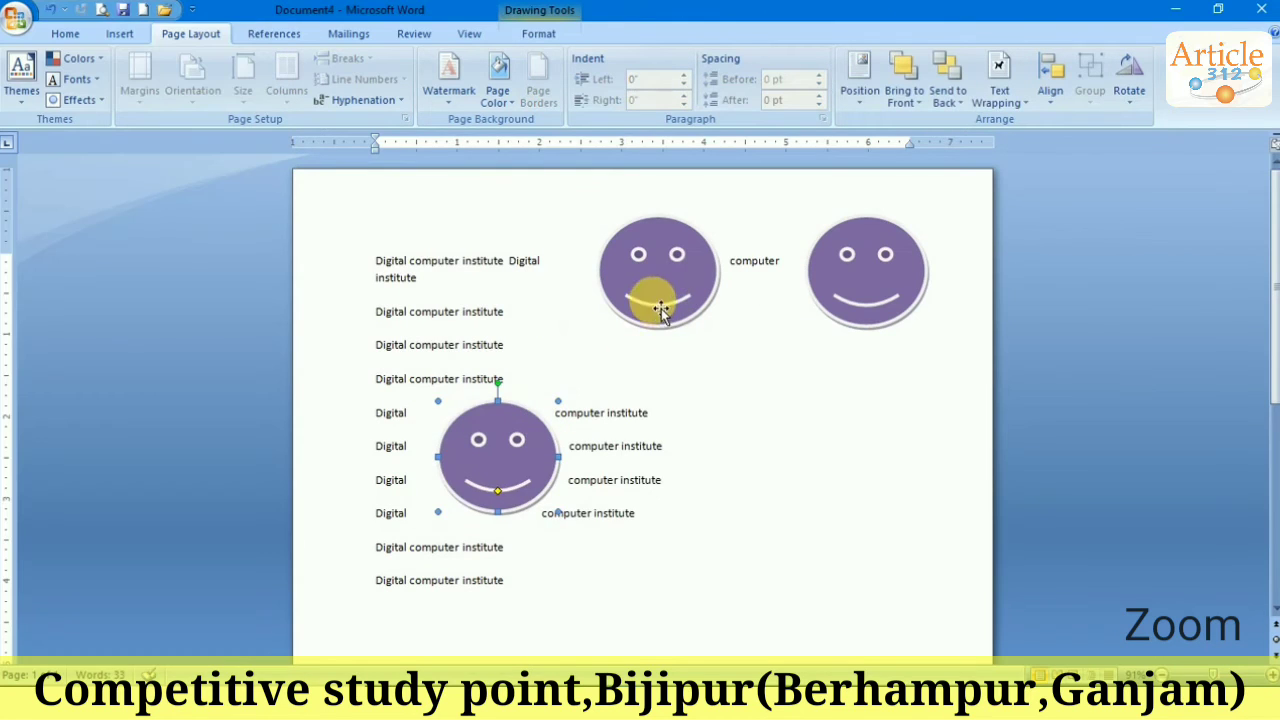
{"action": "key", "text": "ctrl+z"}
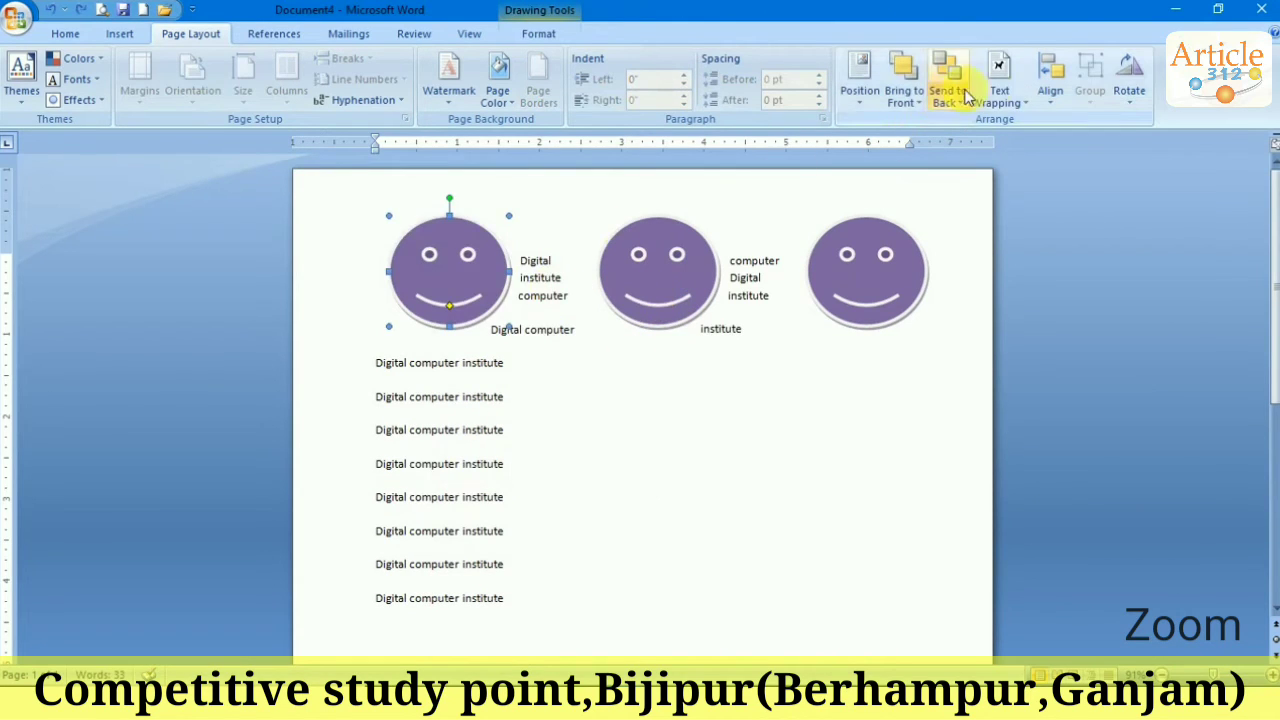
Step: Set the smileys to In Front of Text and drag all three into a row mid-page
{"action": "left_click", "coordinate": [999, 85]}
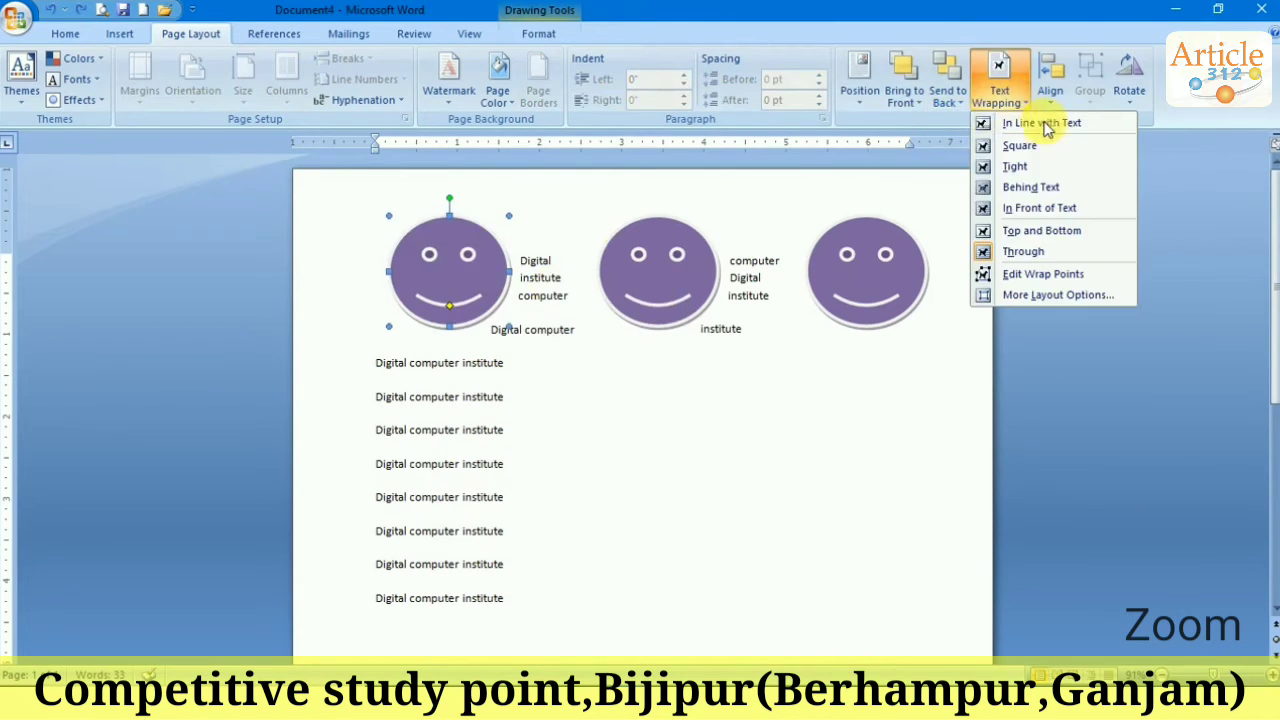
{"action": "left_click", "coordinate": [1030, 210]}
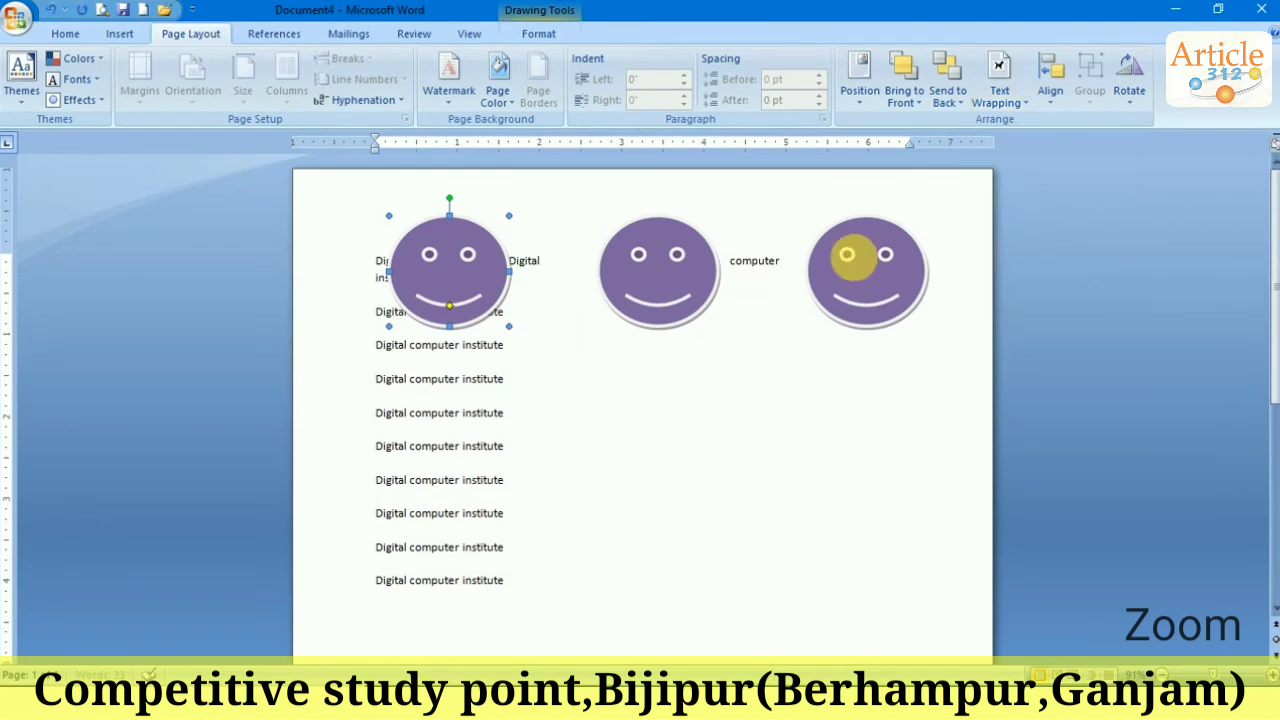
{"action": "left_click_drag", "start_coordinate": [468, 250], "coordinate": [513, 420]}
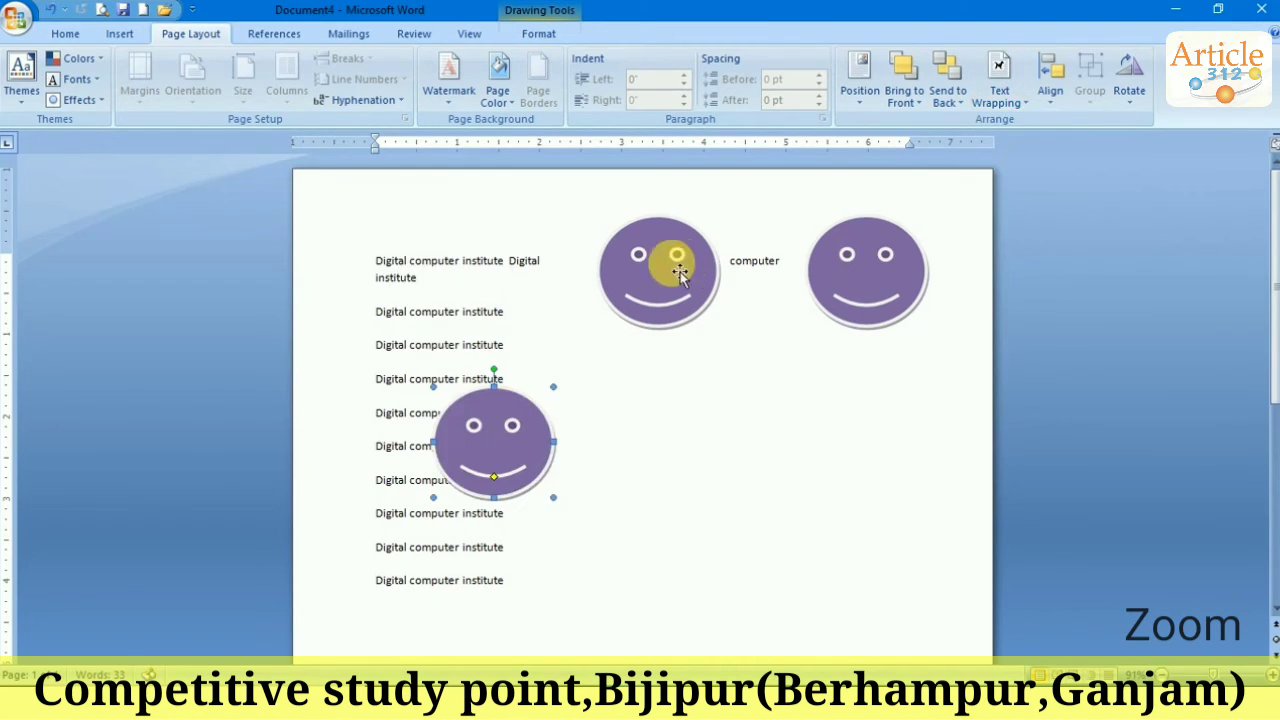
{"action": "left_click_drag", "start_coordinate": [674, 263], "coordinate": [637, 452]}
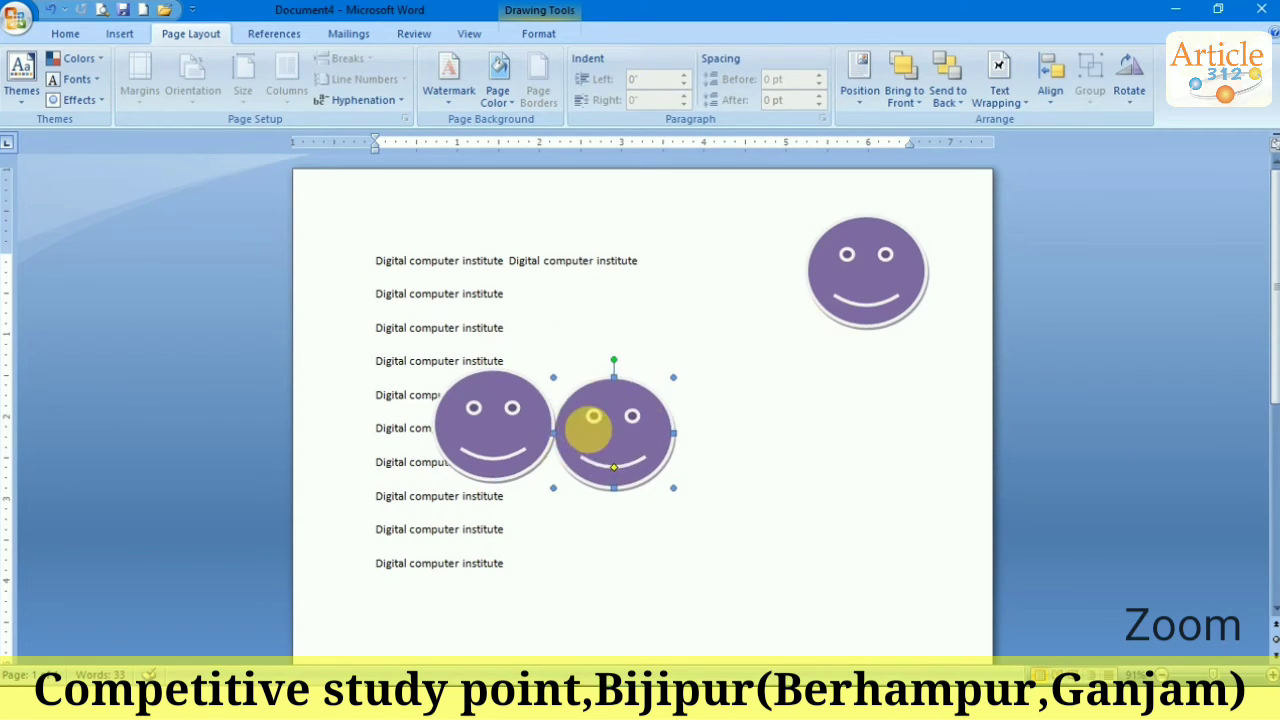
{"action": "left_click_drag", "start_coordinate": [883, 291], "coordinate": [752, 450]}
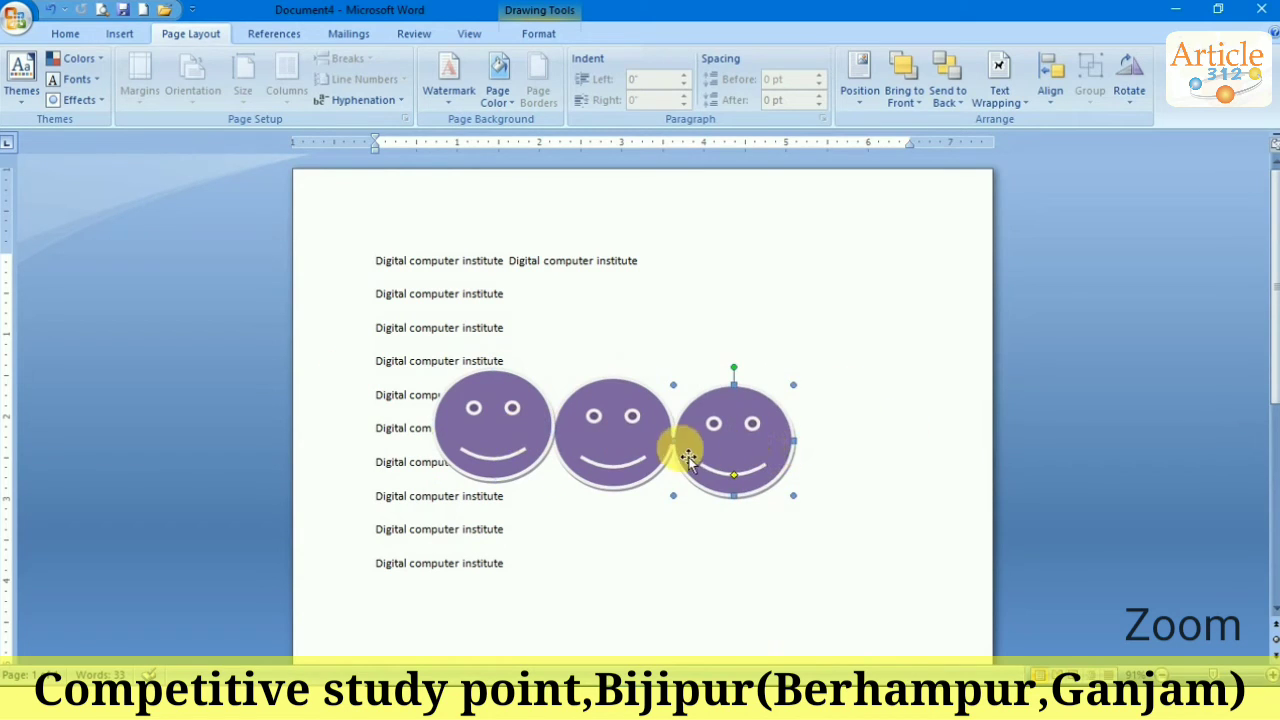
Step: Select all three smileys together
{"action": "left_click", "coordinate": [626, 464]}
{"action": "left_click", "coordinate": [505, 430]}
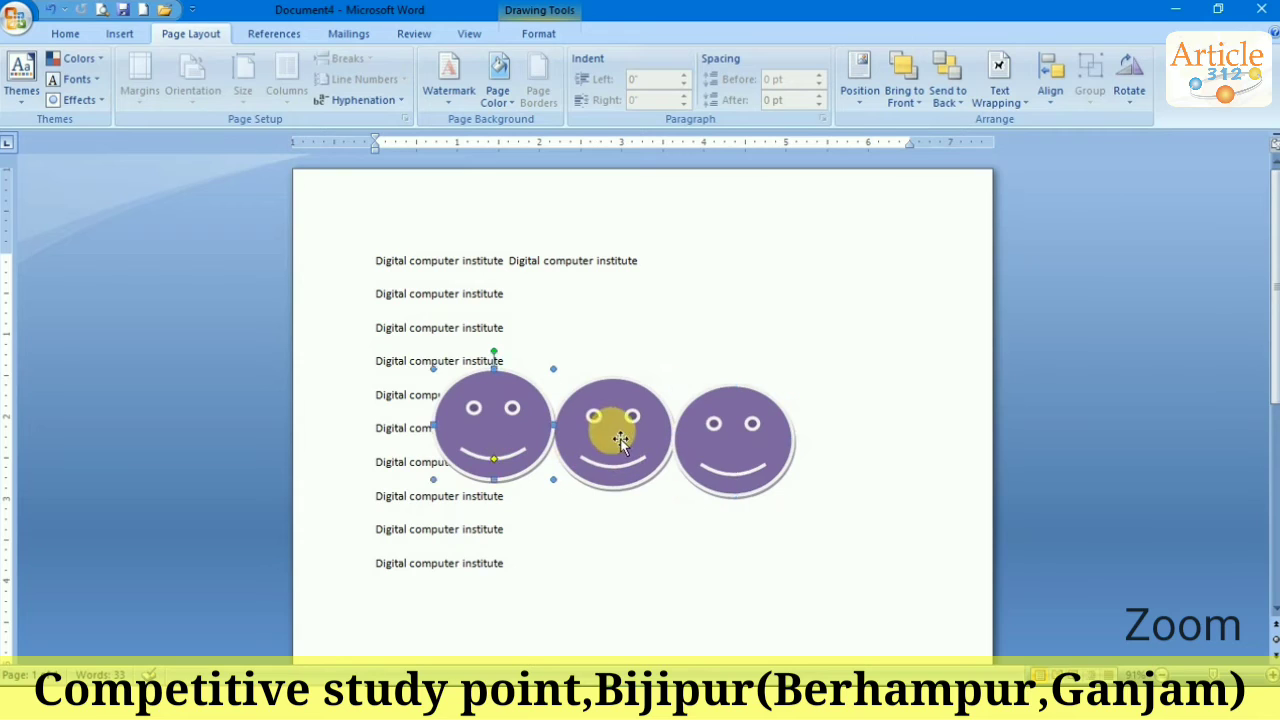
{"action": "left_click", "coordinate": [623, 439], "text": "shift"}
{"action": "left_click", "coordinate": [720, 430], "text": "shift"}
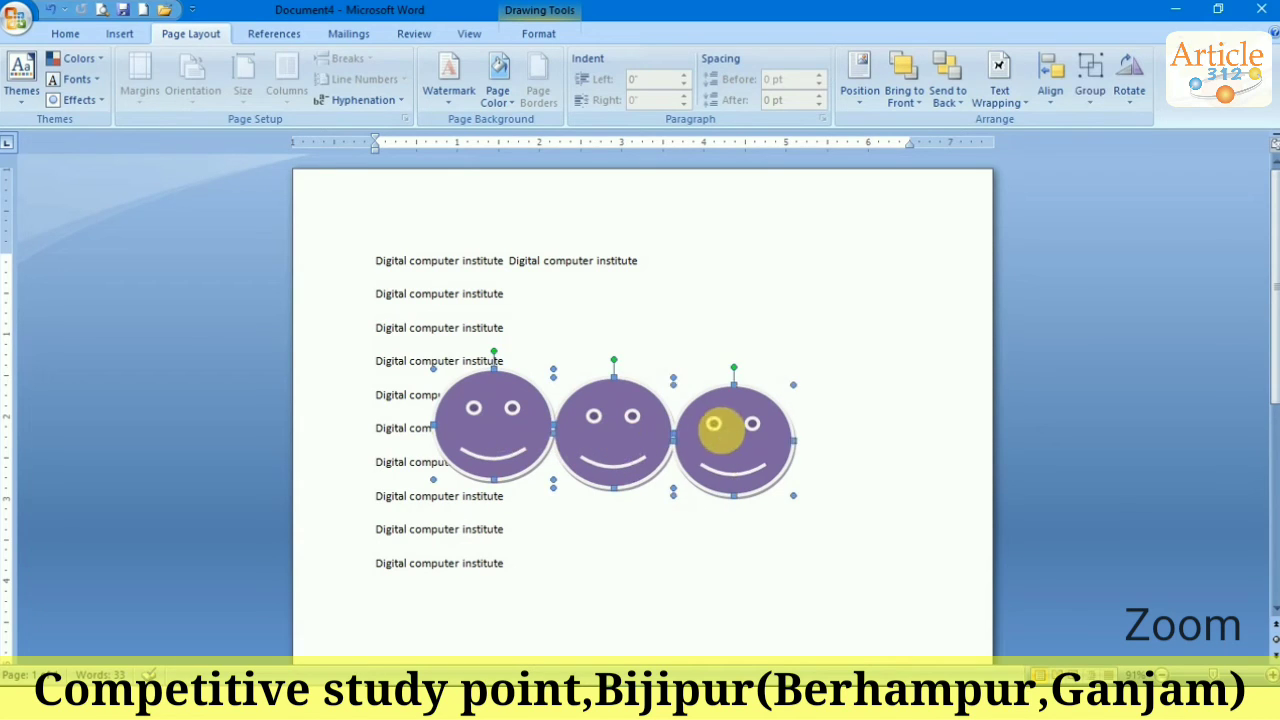
Step: Group the three purple smileys into a single object
{"action": "left_click", "coordinate": [1061, 107]}
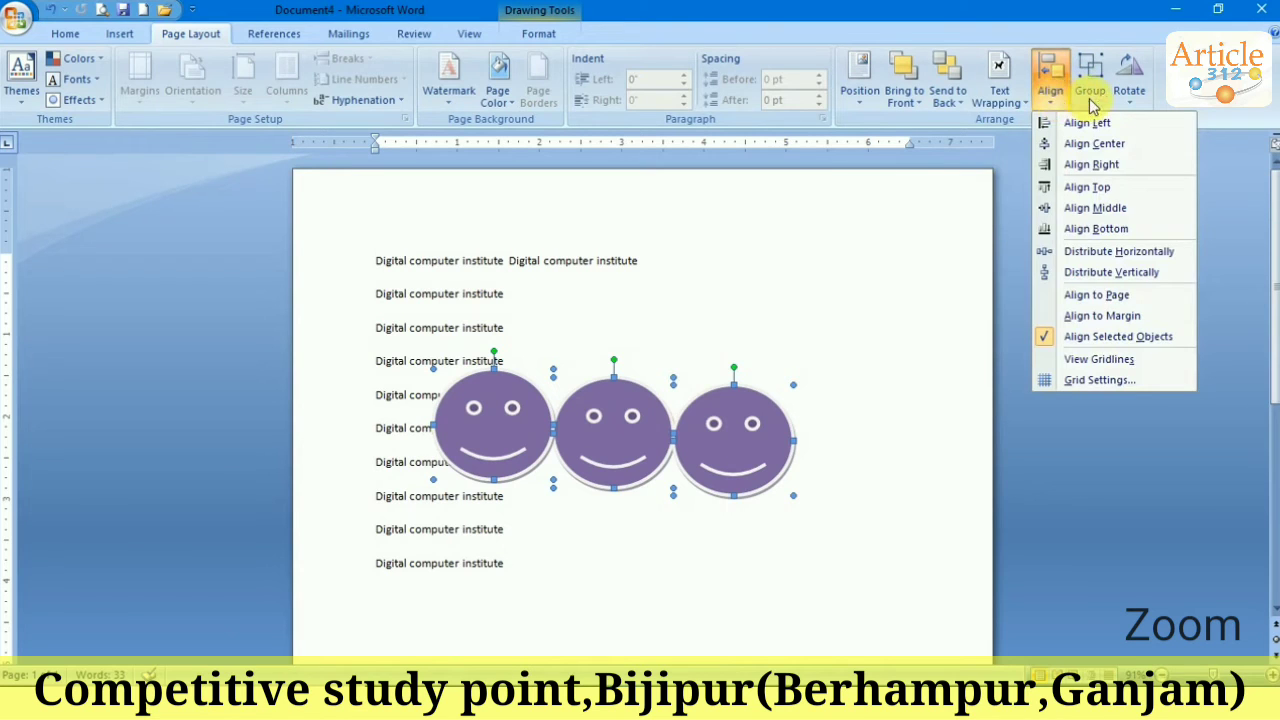
{"action": "left_click", "coordinate": [1090, 100]}
{"action": "left_click", "coordinate": [1105, 122]}
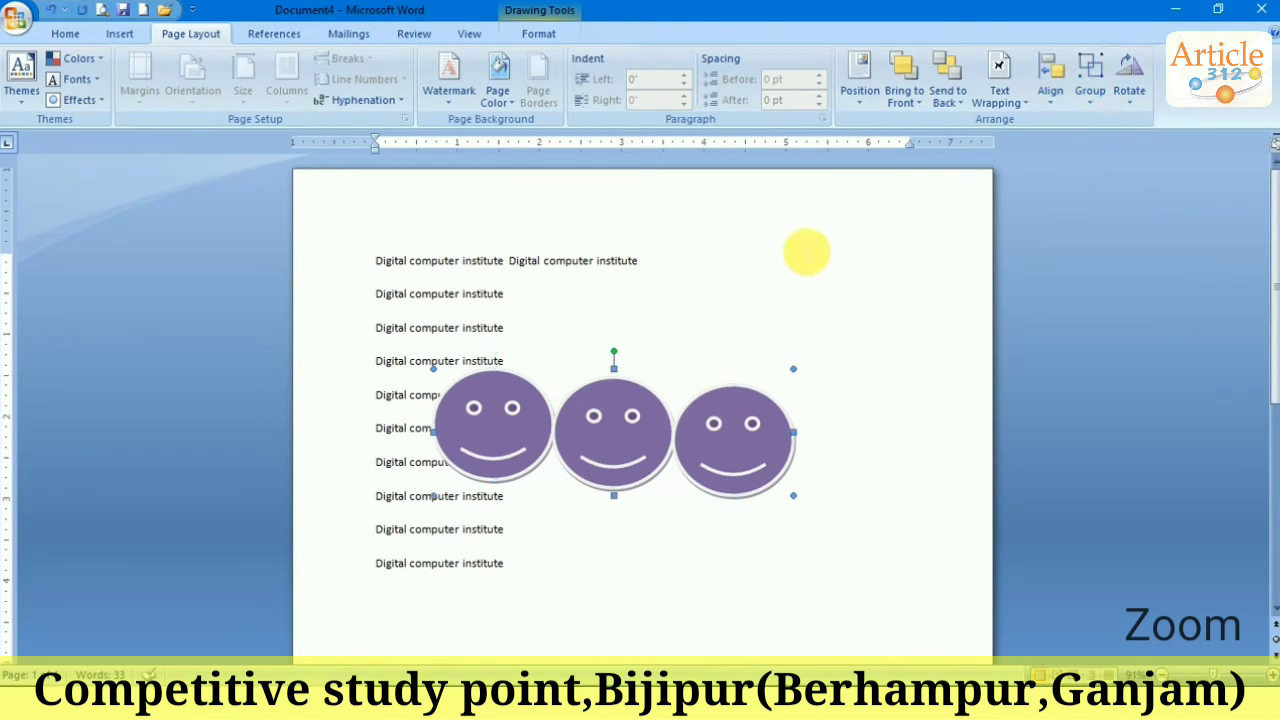
{"action": "left_click", "coordinate": [806, 252]}
Step: Drag the smiley group around the page until it sits beside the top text lines
{"action": "mouse_move", "coordinate": [750, 458]}
{"action": "left_mouse_down"}
{"action": "mouse_move", "coordinate": [888, 320]}
{"action": "mouse_move", "coordinate": [768, 478]}
{"action": "left_mouse_up"}
{"action": "mouse_move", "coordinate": [597, 451]}
{"action": "left_mouse_down"}
{"action": "mouse_move", "coordinate": [530, 365]}
{"action": "mouse_move", "coordinate": [733, 319]}
{"action": "left_mouse_up"}
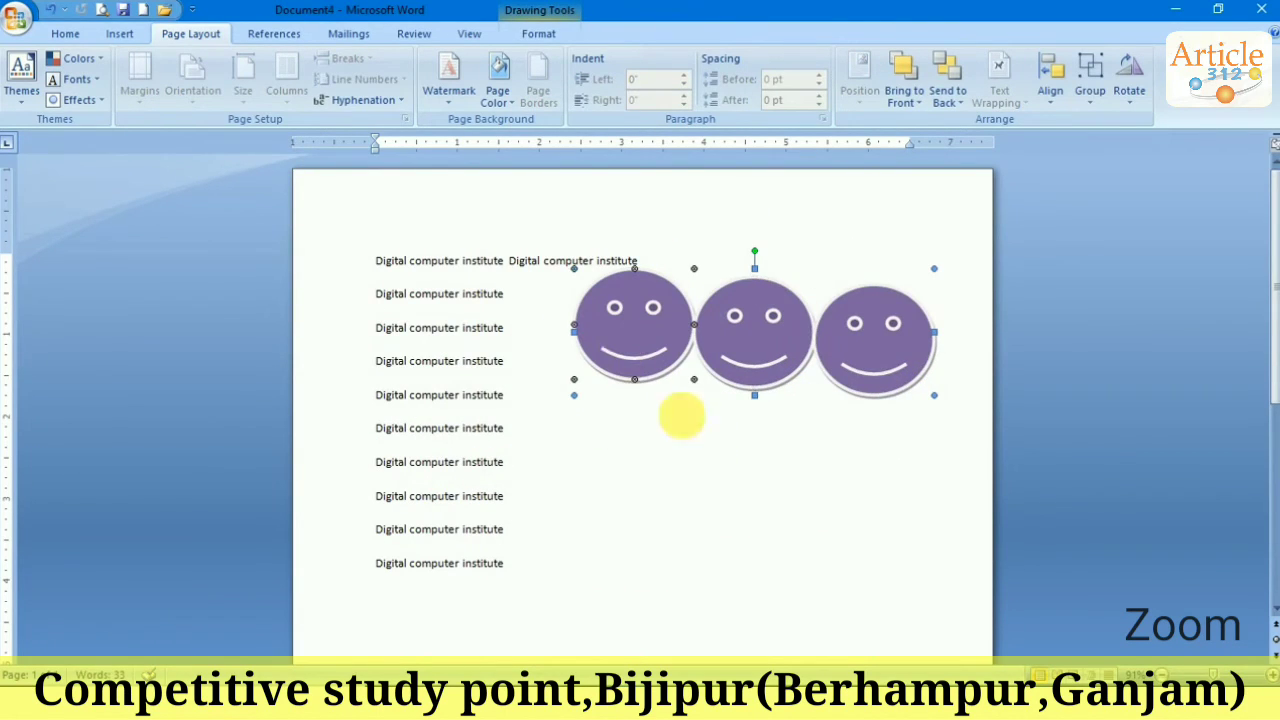
{"action": "left_click_drag", "start_coordinate": [877, 371], "coordinate": [877, 434]}
{"action": "left_click_drag", "start_coordinate": [751, 386], "coordinate": [642, 403]}
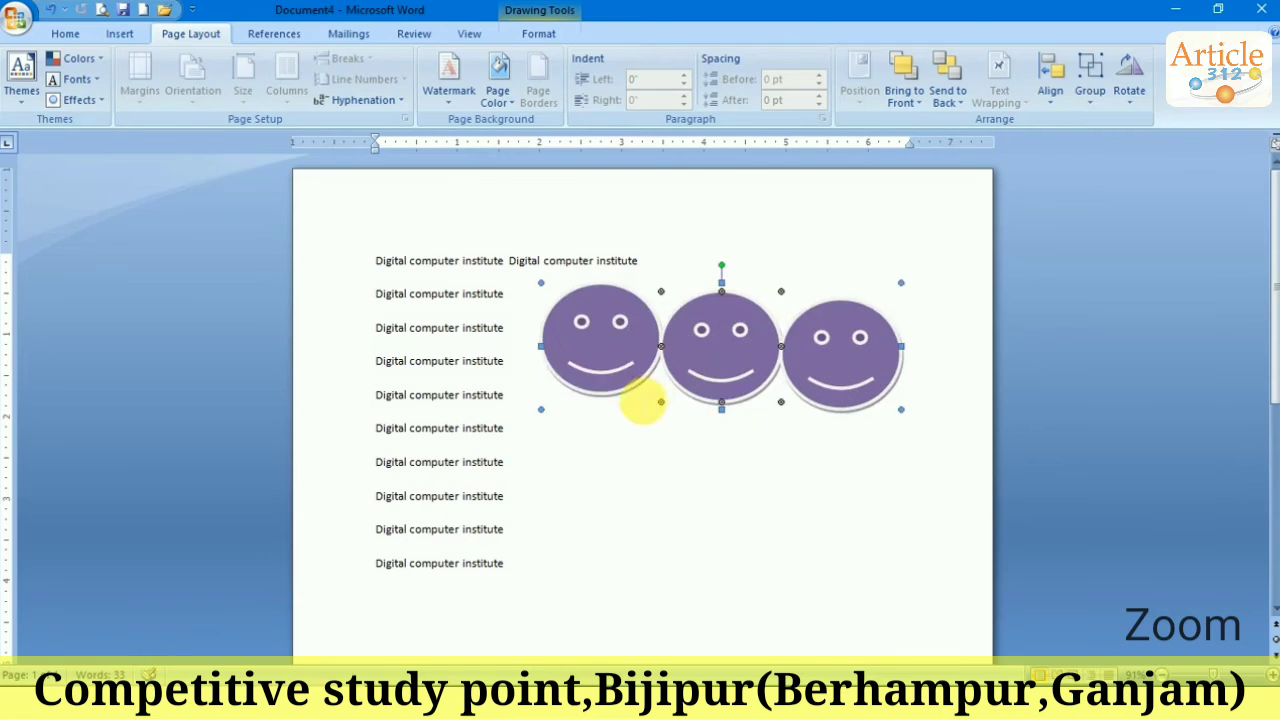
{"action": "left_click_drag", "start_coordinate": [610, 326], "coordinate": [543, 363]}
{"action": "left_click_drag", "start_coordinate": [690, 365], "coordinate": [725, 330]}
{"action": "left_click_drag", "start_coordinate": [786, 366], "coordinate": [829, 357]}
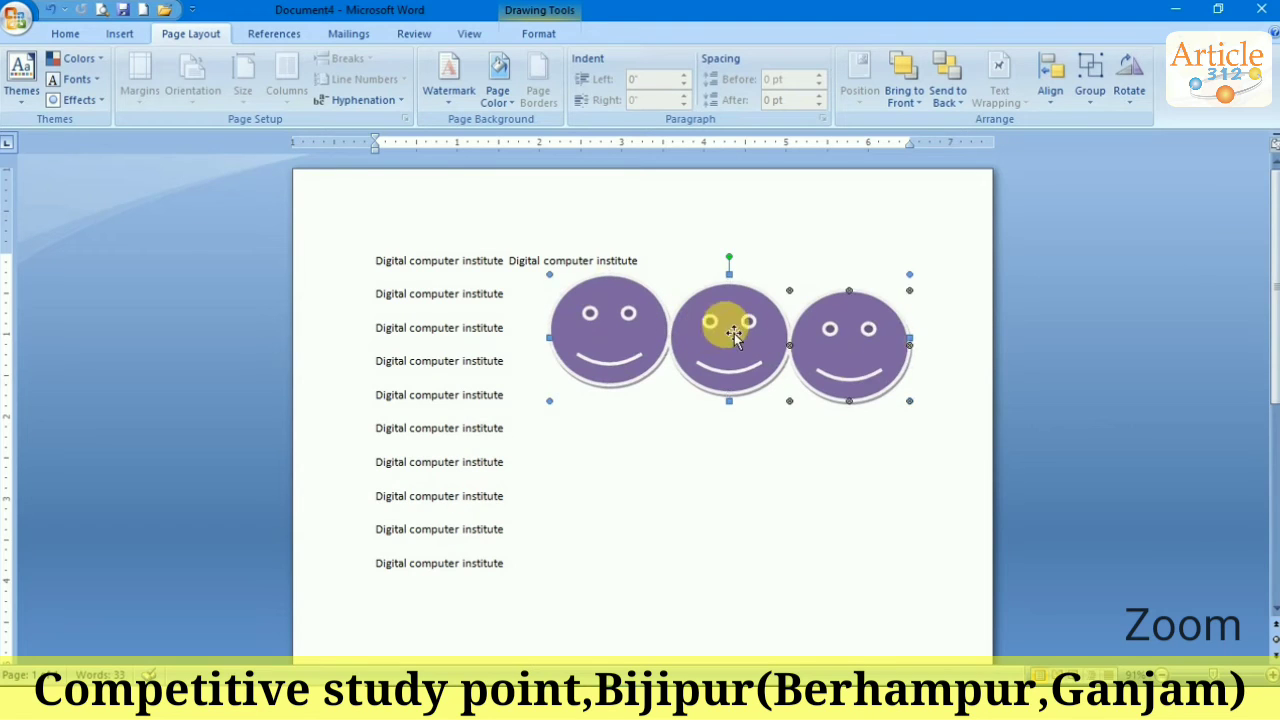
Step: Ungroup the three smileys so each one is a separate shape
{"action": "left_click", "coordinate": [595, 320]}
{"action": "left_click", "coordinate": [1096, 100]}
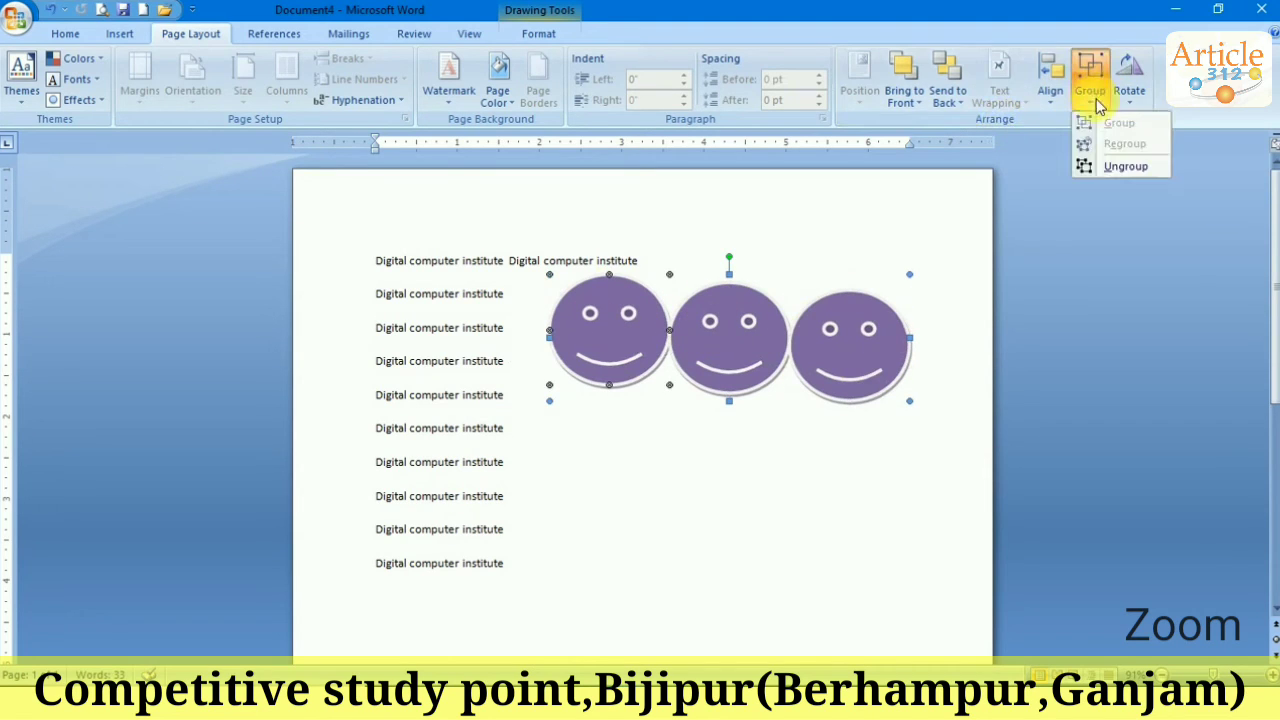
{"action": "left_click", "coordinate": [1111, 170]}
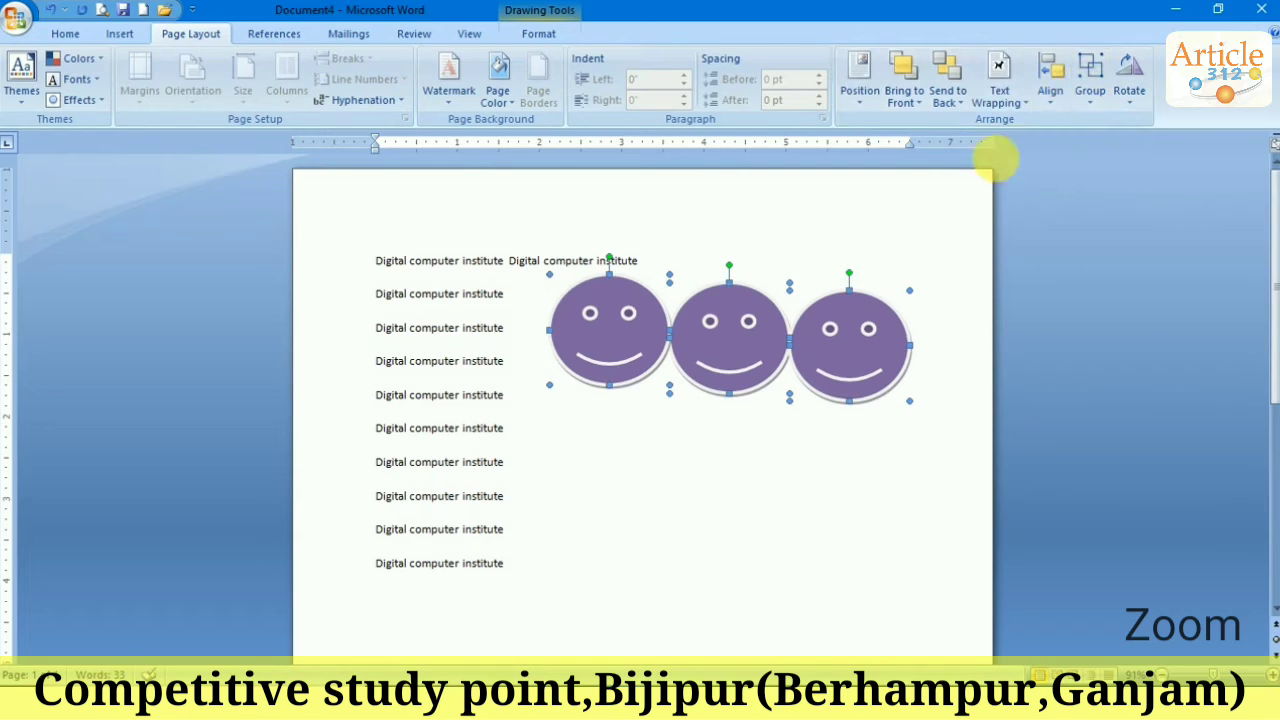
{"action": "left_click", "coordinate": [1090, 92]}
{"action": "left_click", "coordinate": [1112, 146]}
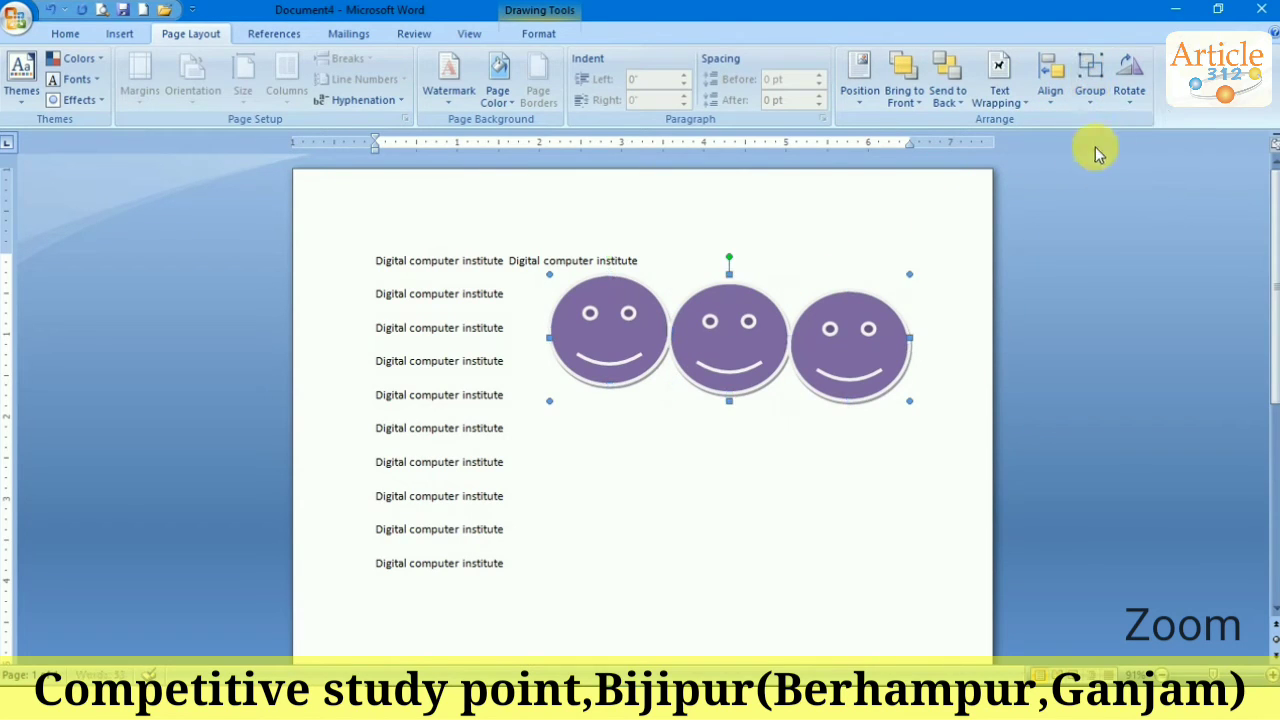
{"action": "left_click", "coordinate": [1090, 92]}
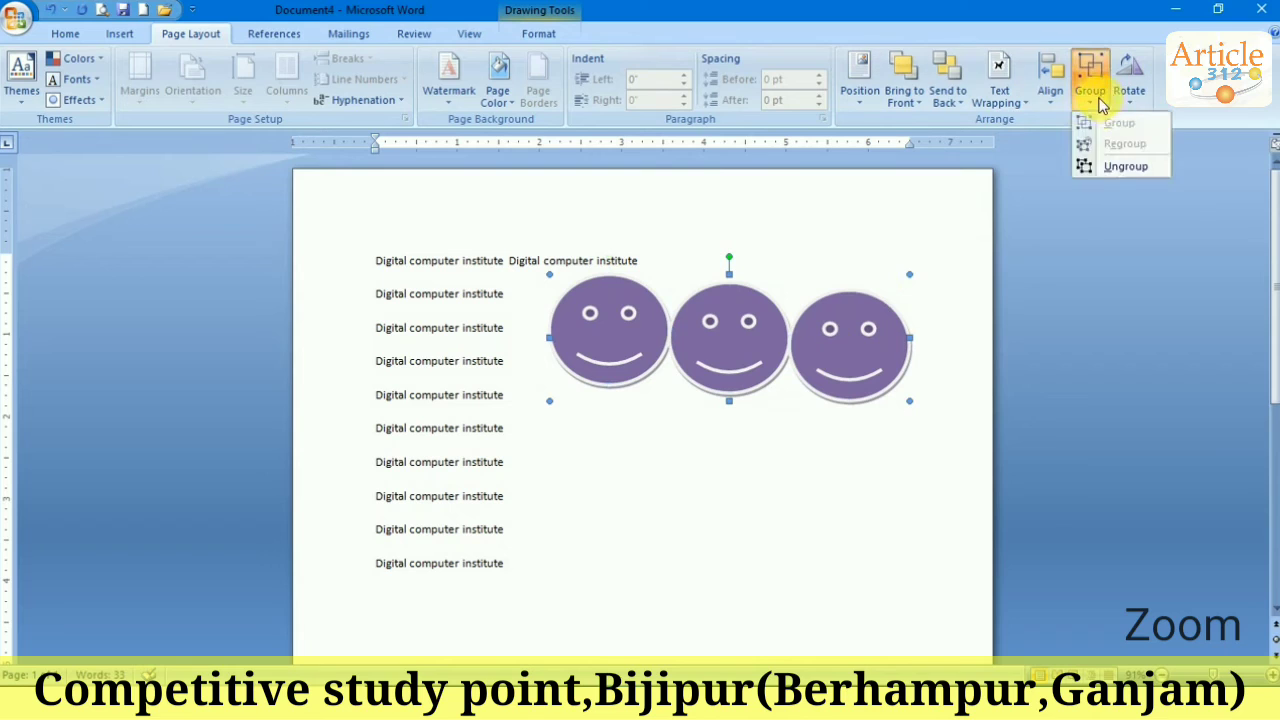
{"action": "left_click", "coordinate": [1111, 168]}
Step: Move the right-hand smiley lower and further right, then delete the middle smiley
{"action": "left_click", "coordinate": [780, 448]}
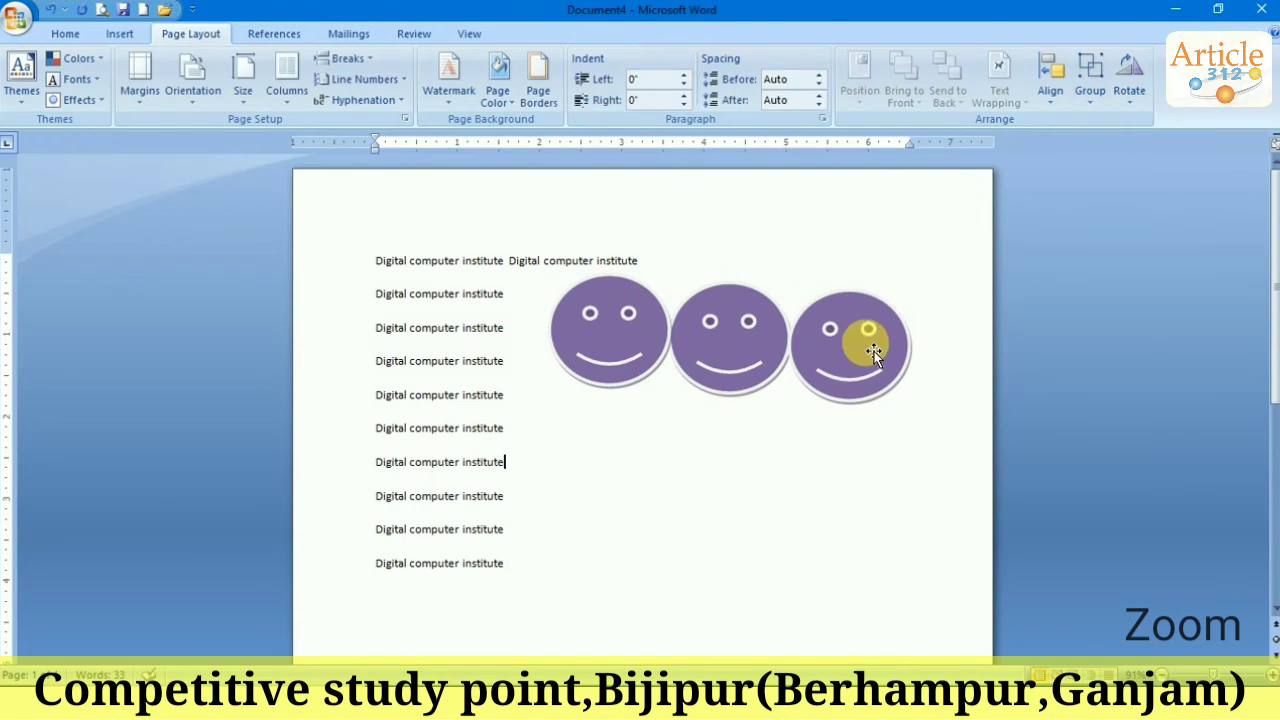
{"action": "left_click_drag", "start_coordinate": [872, 348], "coordinate": [888, 460]}
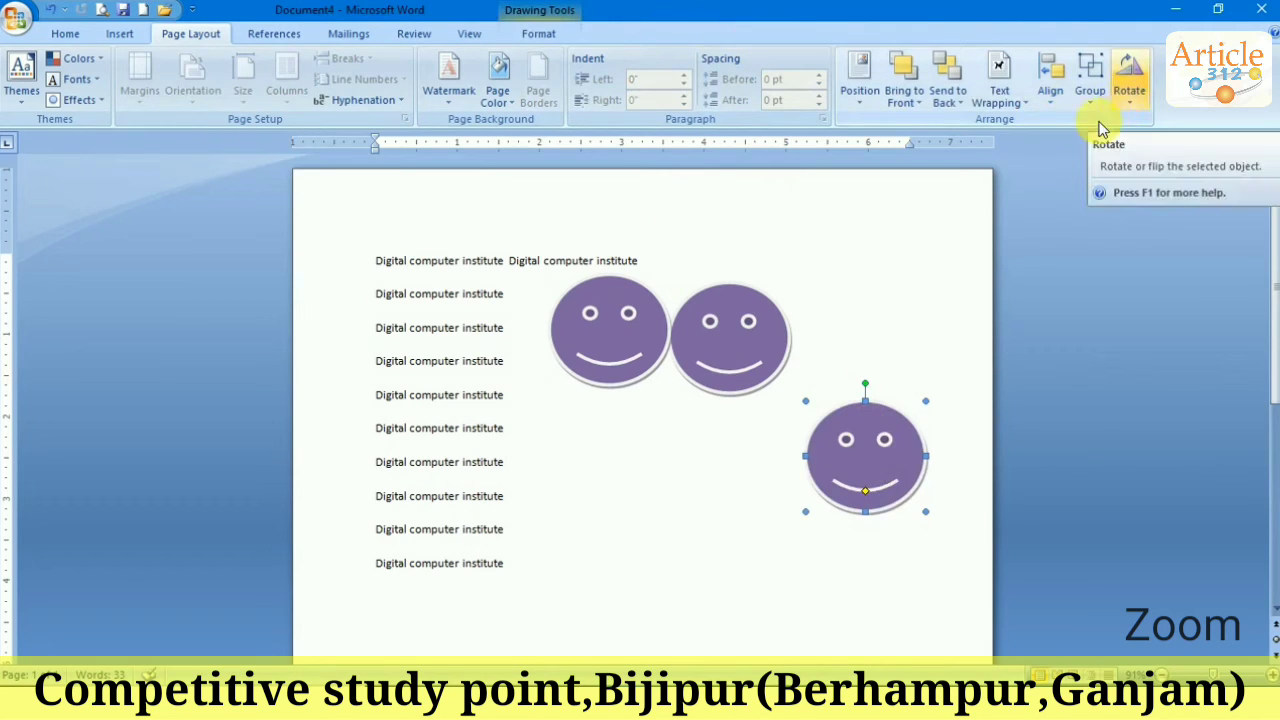
{"action": "left_click", "coordinate": [761, 341]}
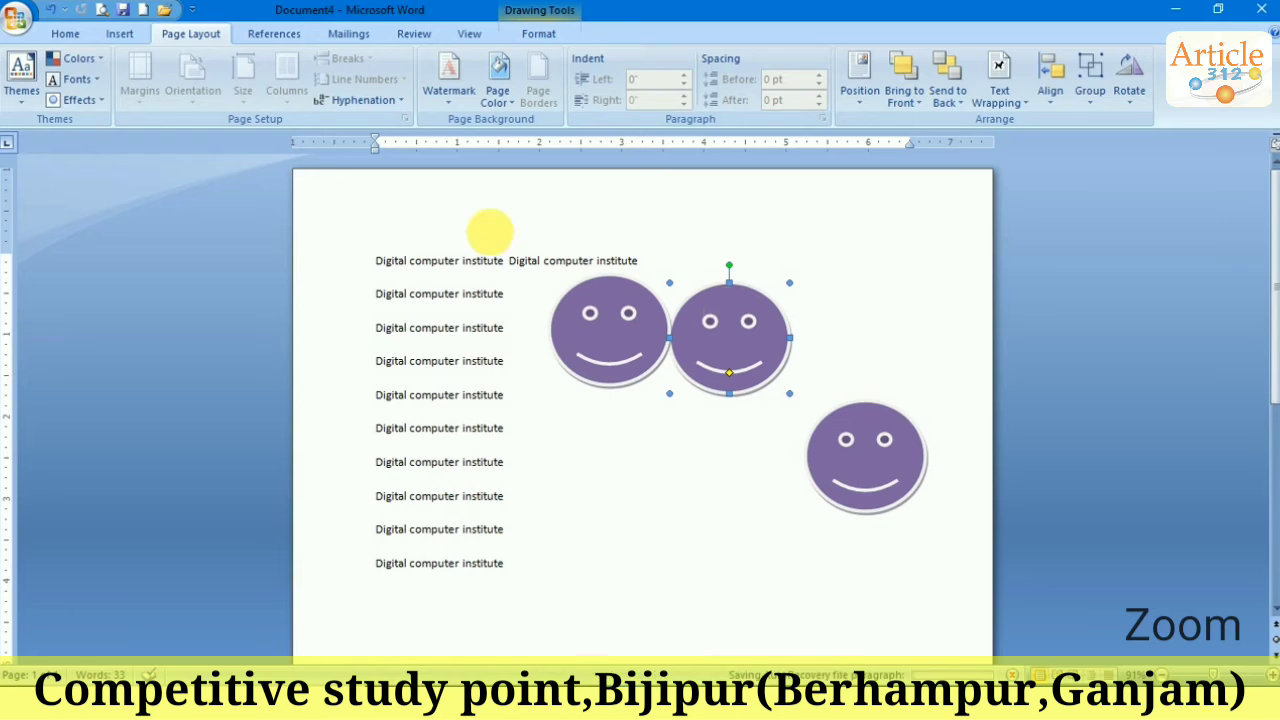
{"action": "key", "text": "Delete"}
Step: Draw an Up Arrow shape between the two smileys and give it a teal shape style
{"action": "left_click", "coordinate": [120, 34]}
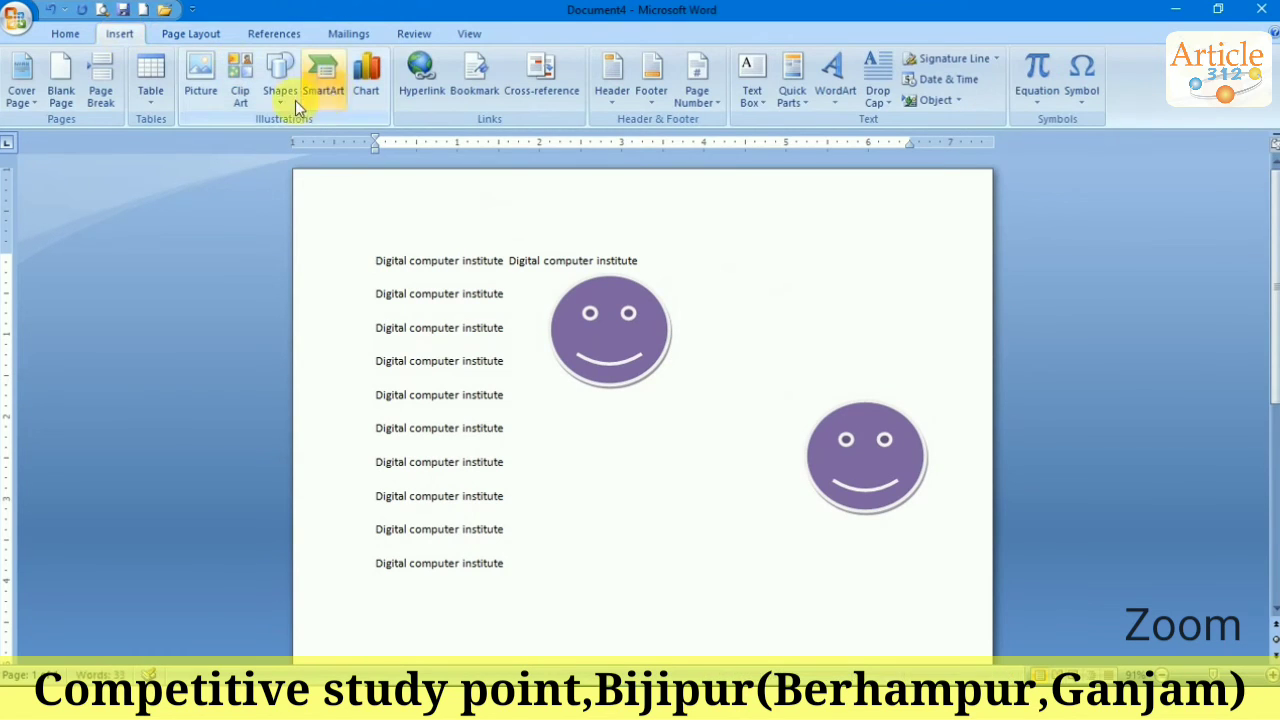
{"action": "left_click", "coordinate": [280, 78]}
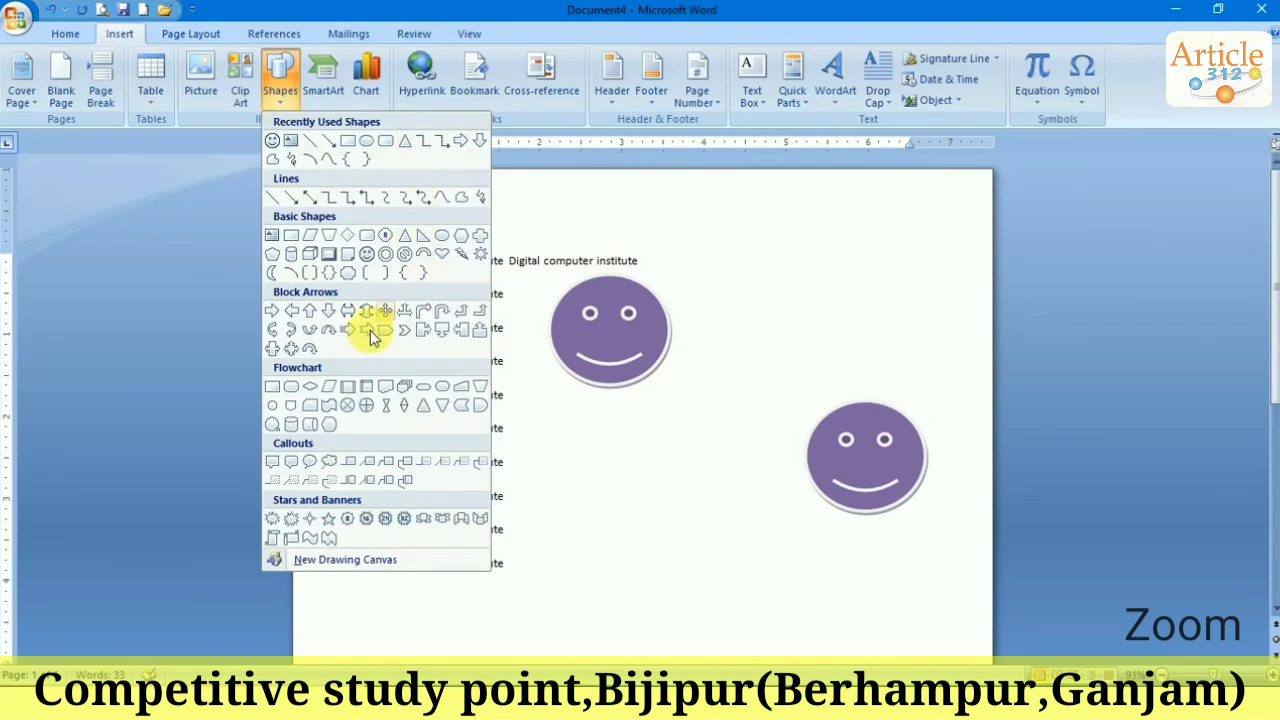
{"action": "left_click", "coordinate": [310, 314]}
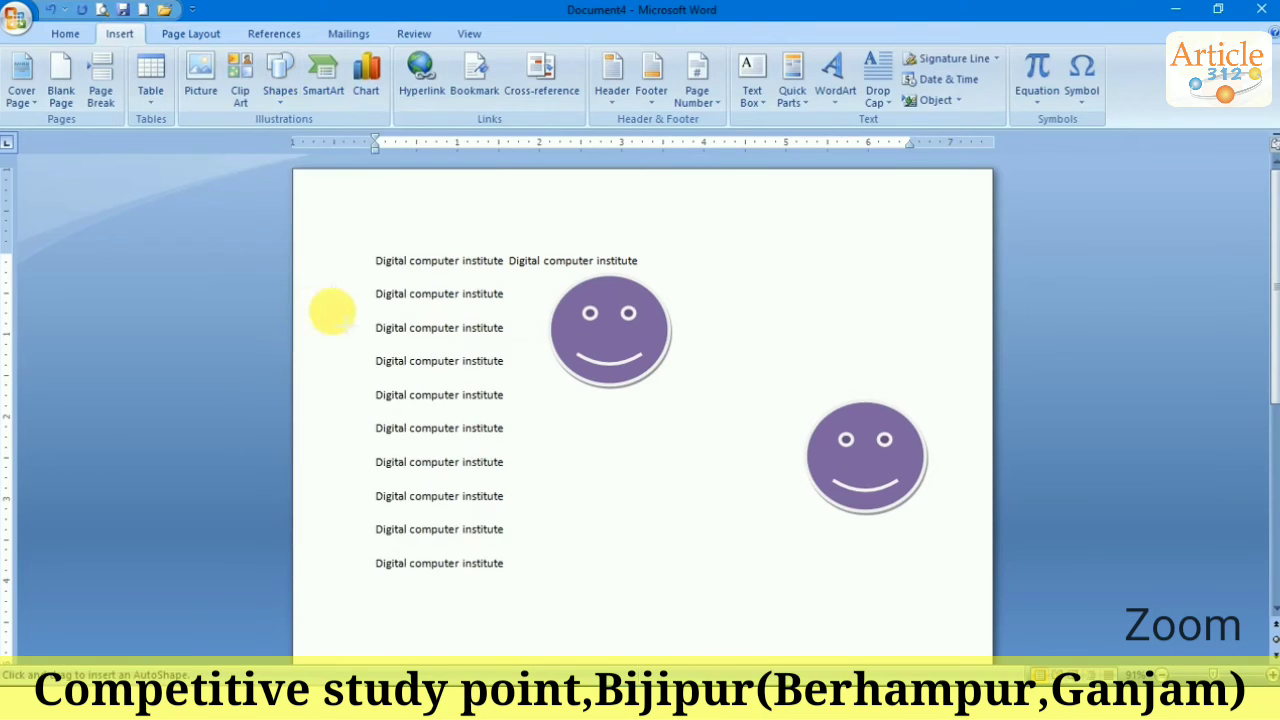
{"action": "left_click_drag", "start_coordinate": [746, 292], "coordinate": [647, 512]}
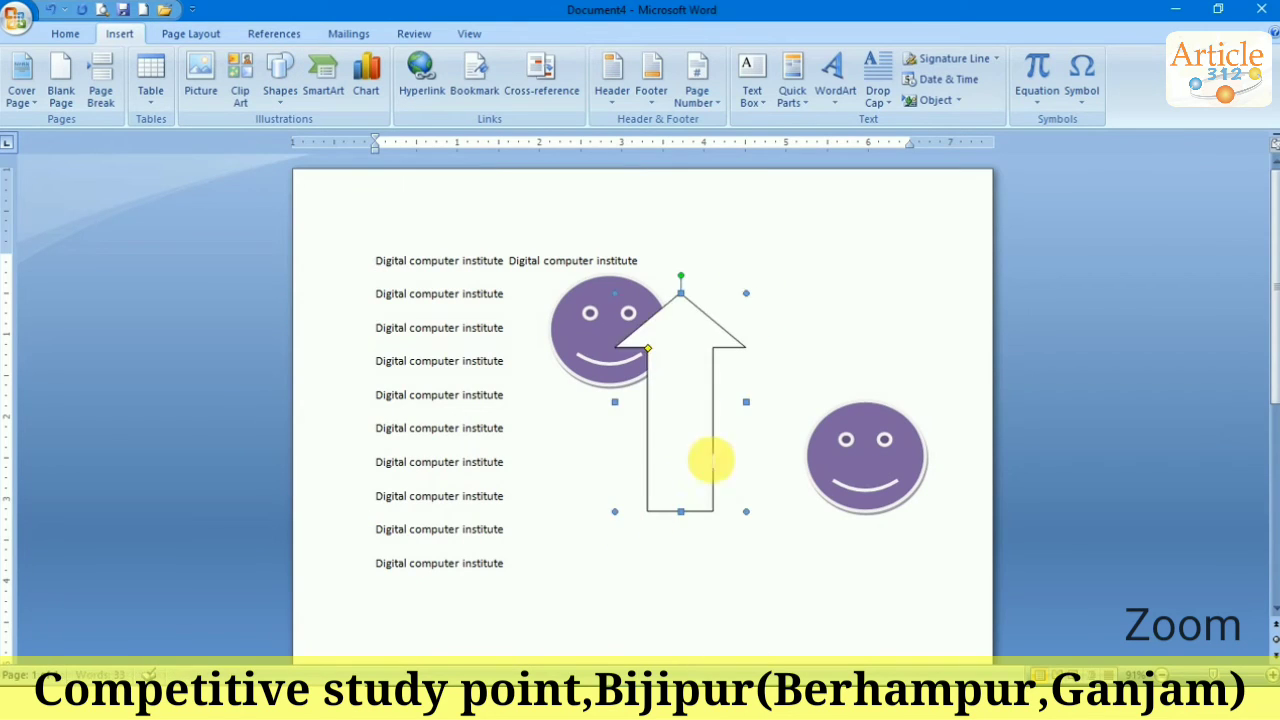
{"action": "left_click", "coordinate": [462, 82]}
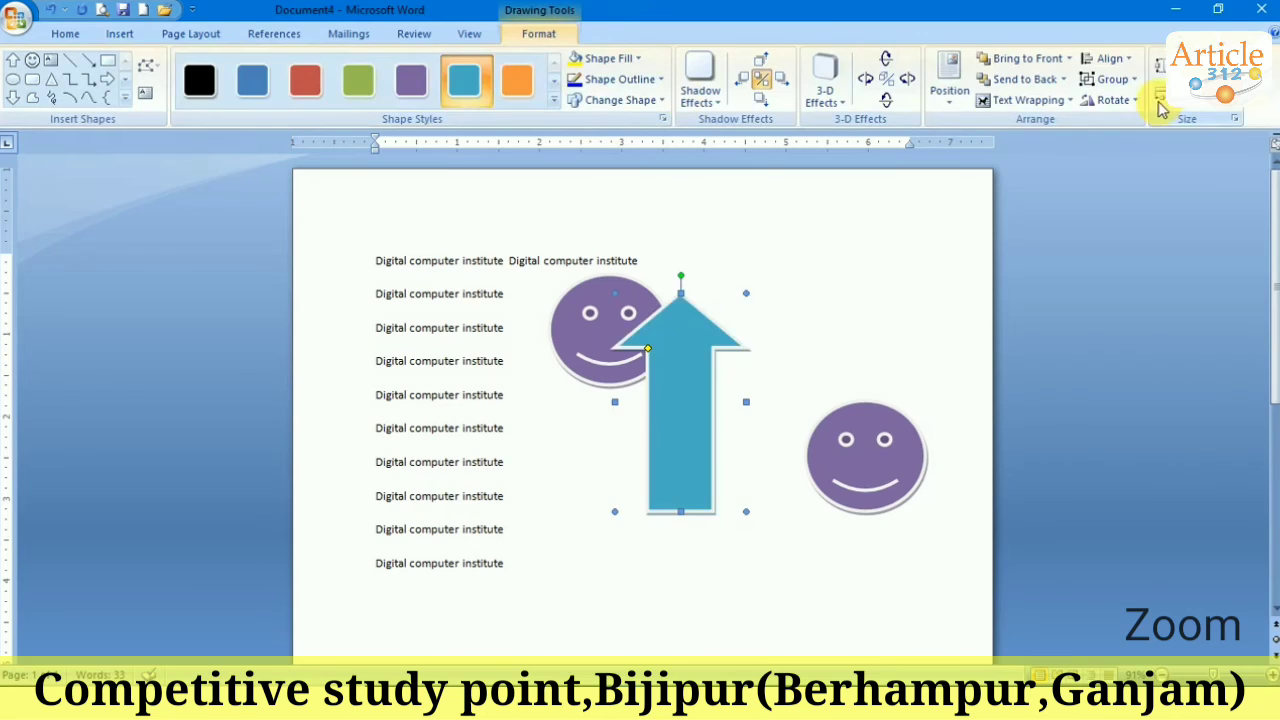
Step: Flip the arrow vertically so it points downward
{"action": "left_click", "coordinate": [200, 35]}
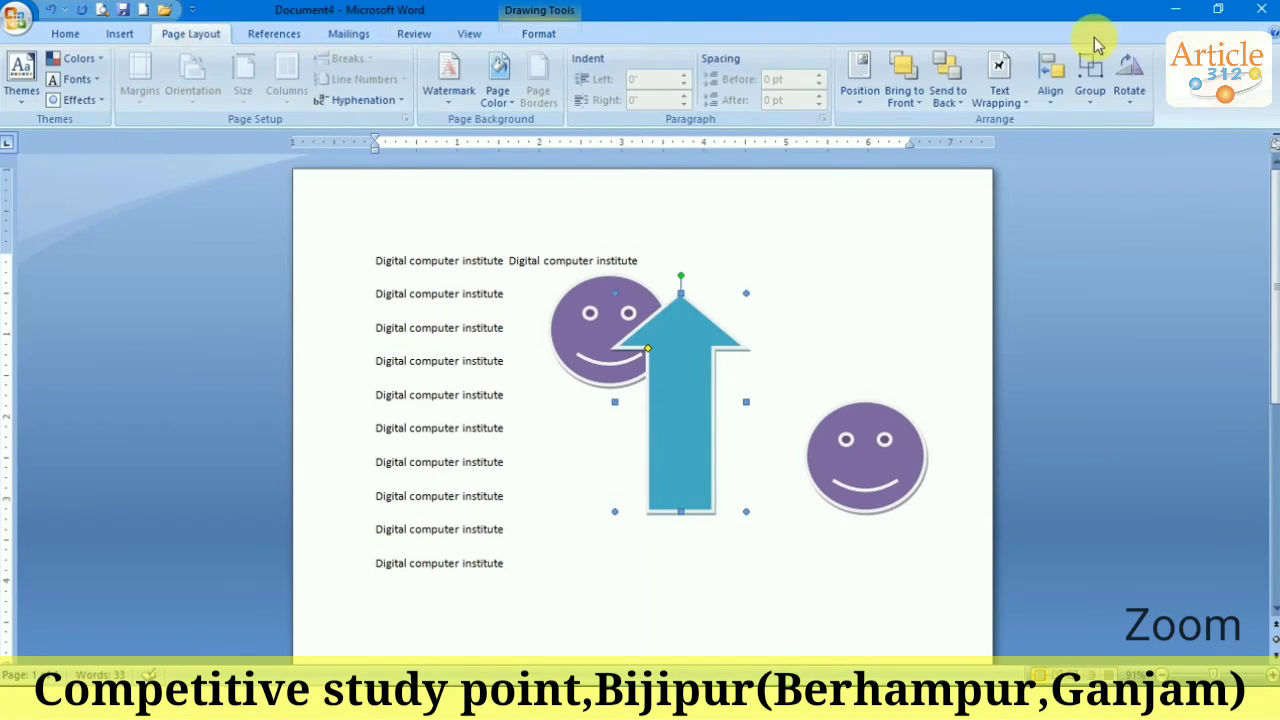
{"action": "left_click", "coordinate": [1129, 75]}
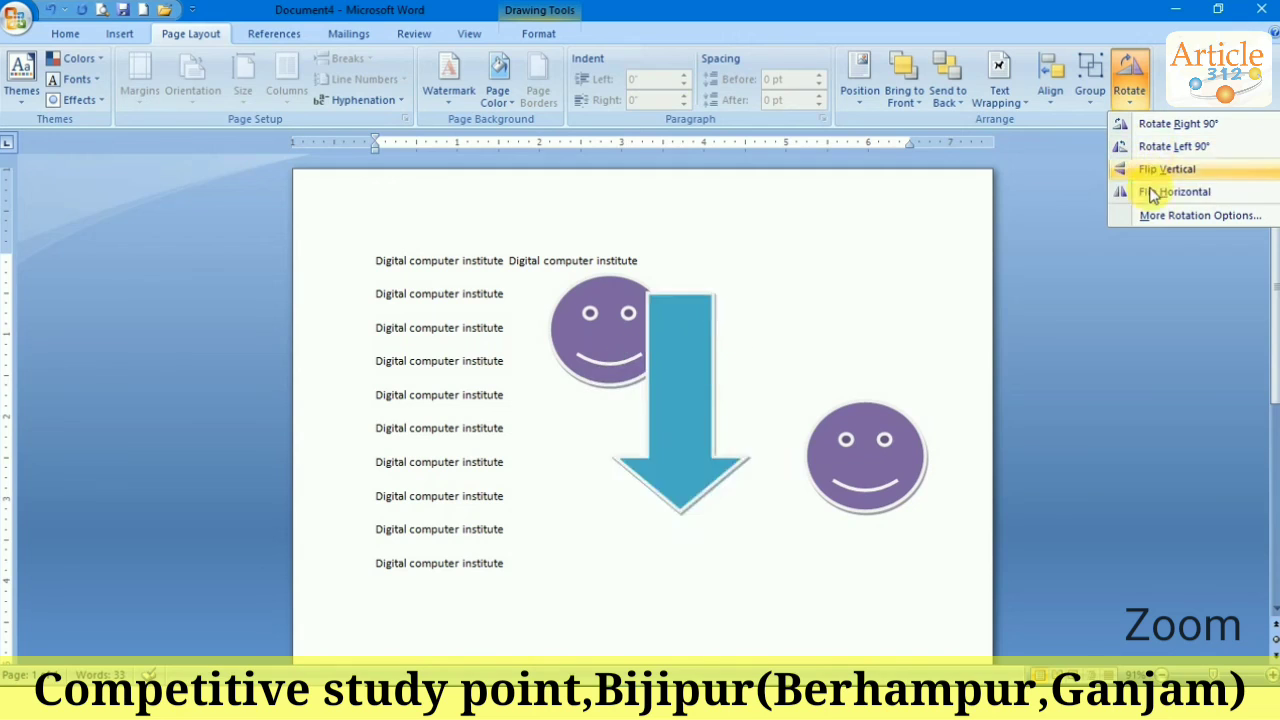
{"action": "left_click", "coordinate": [1165, 146]}
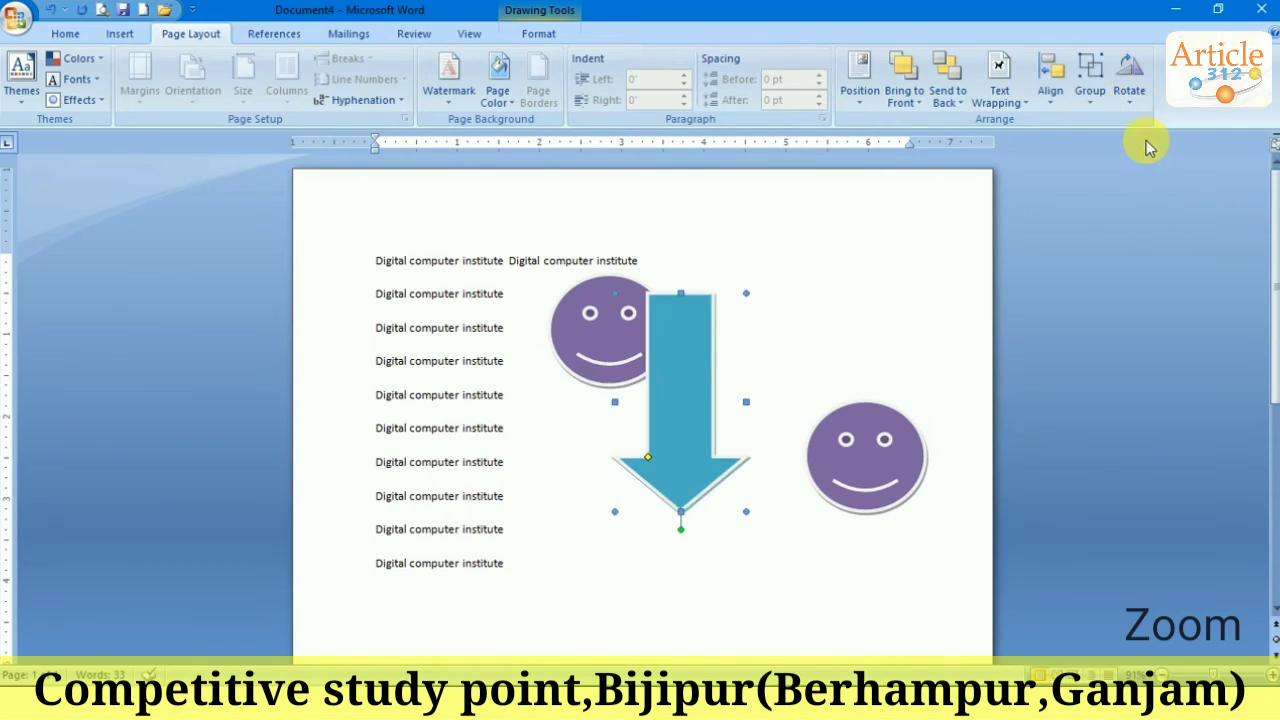
{"action": "left_click", "coordinate": [866, 291]}
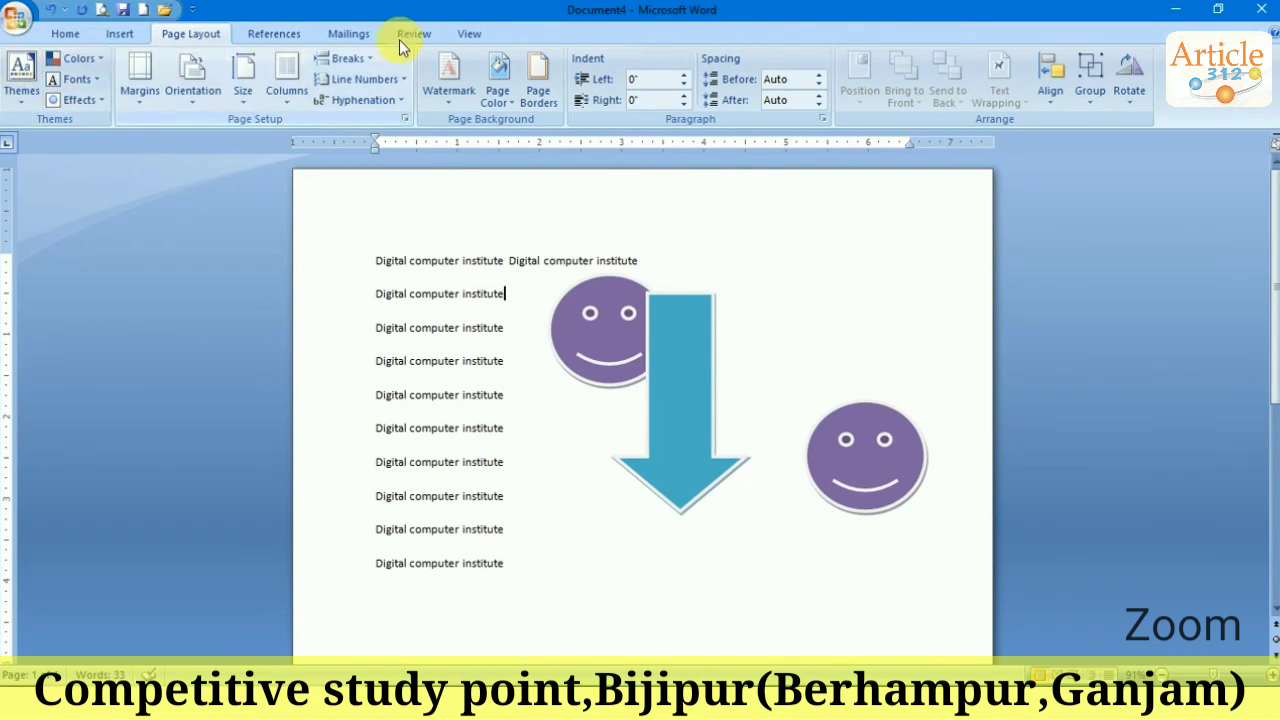
{"action": "left_click", "coordinate": [194, 98]}
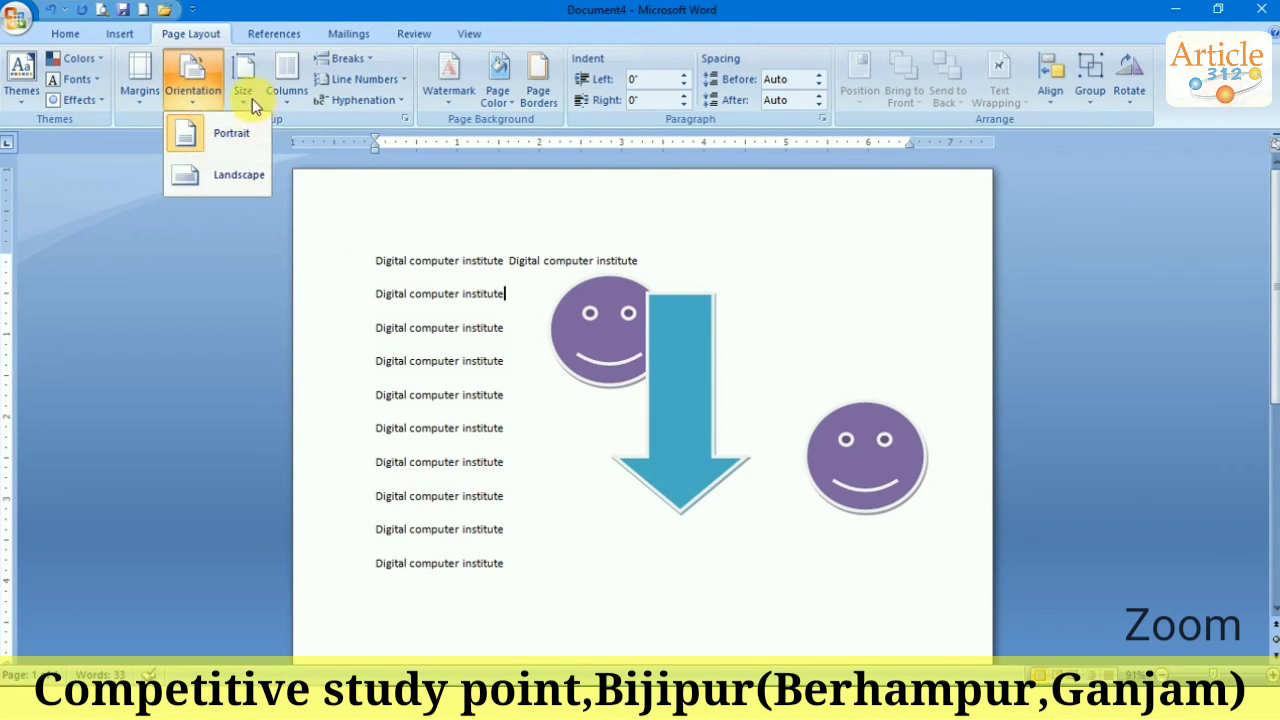
{"action": "left_click", "coordinate": [252, 98]}
{"action": "left_click", "coordinate": [292, 108]}
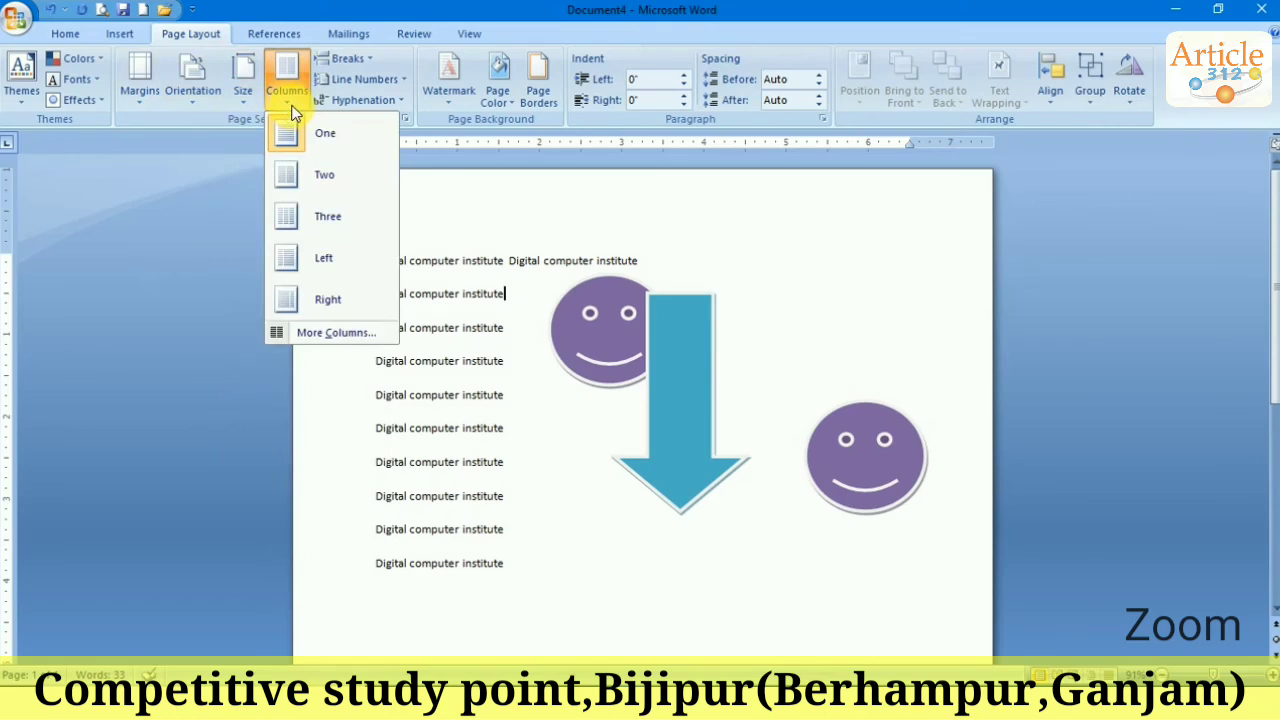
{"action": "left_click", "coordinate": [177, 191]}
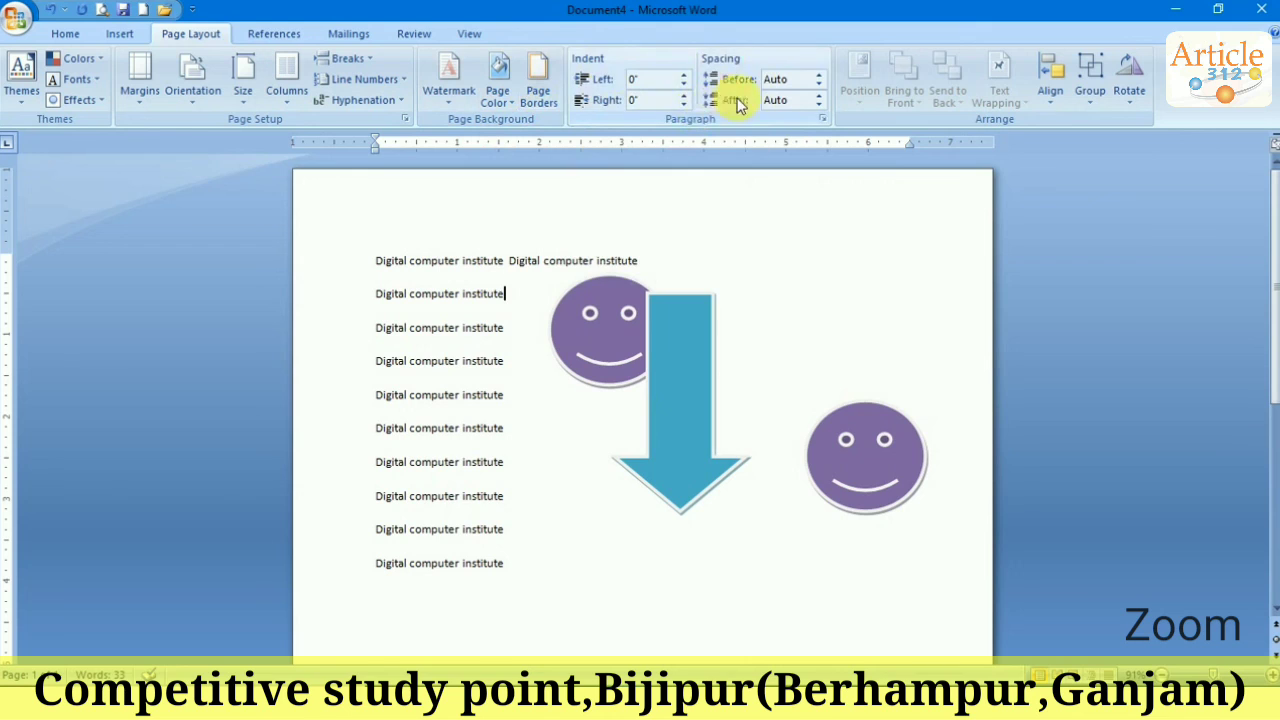
{"action": "left_click", "coordinate": [837, 251]}
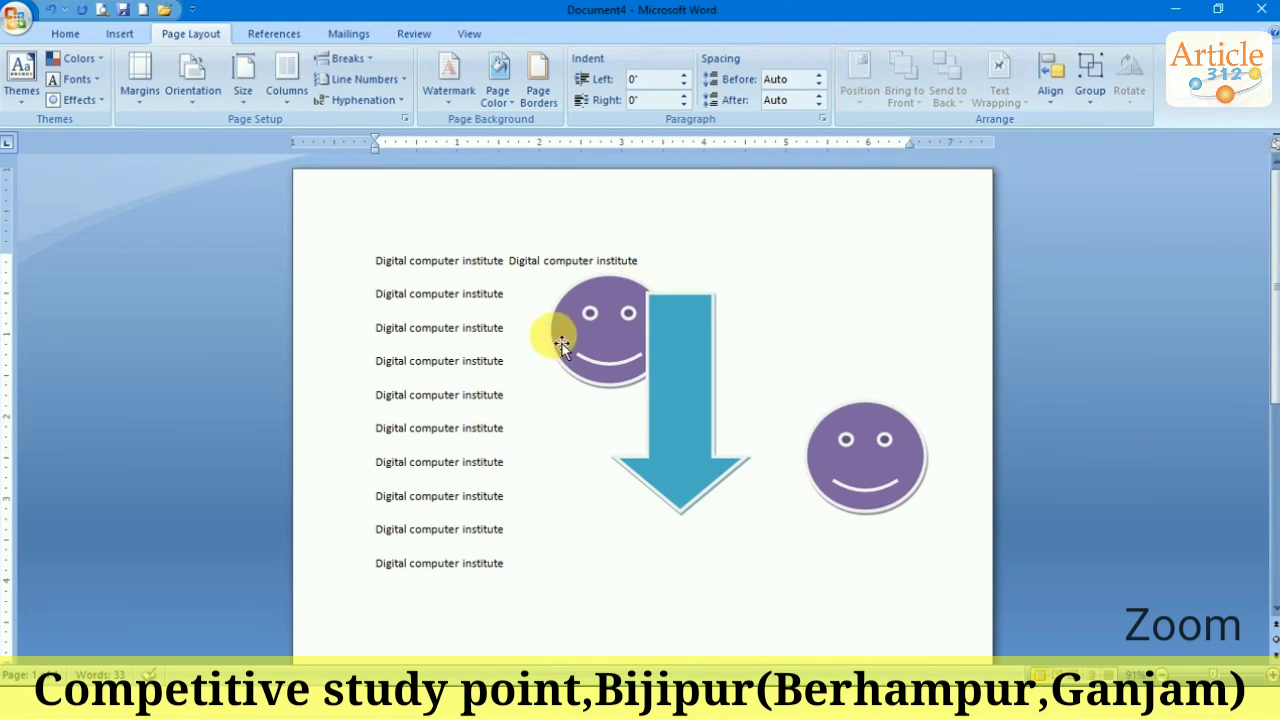
{"action": "left_click", "coordinate": [590, 333]}
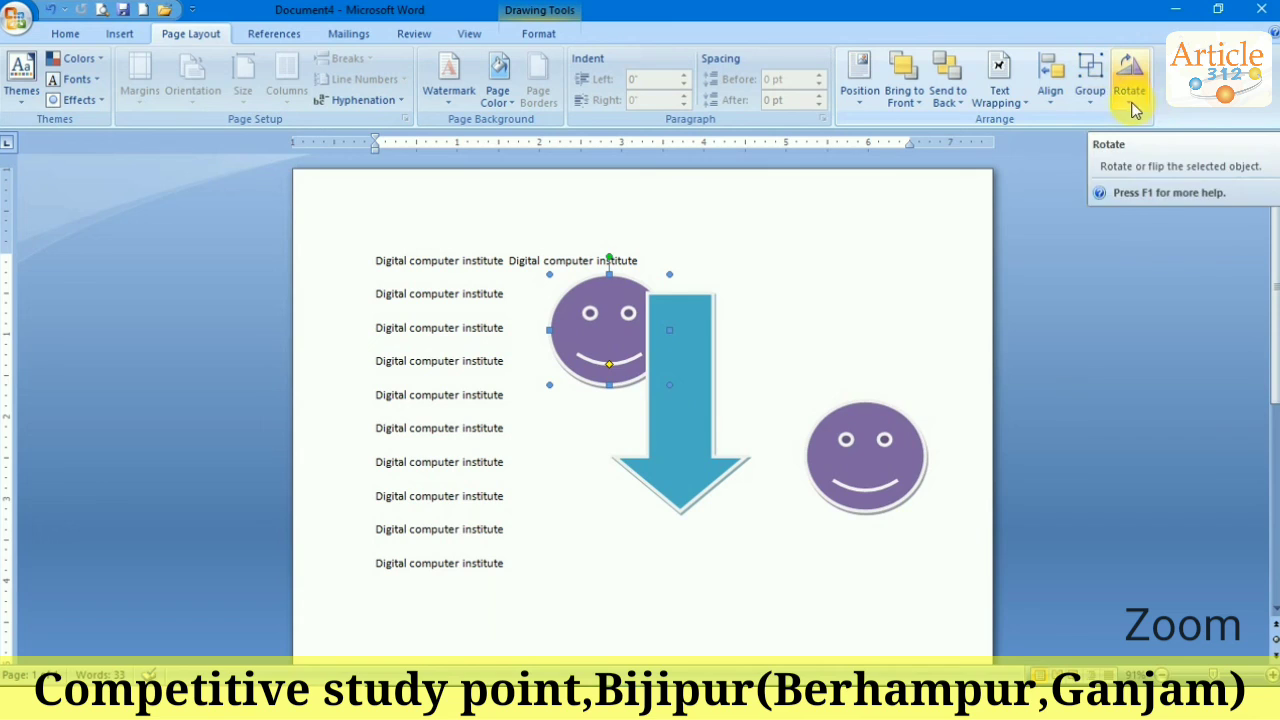
{"action": "left_click", "coordinate": [1135, 90]}
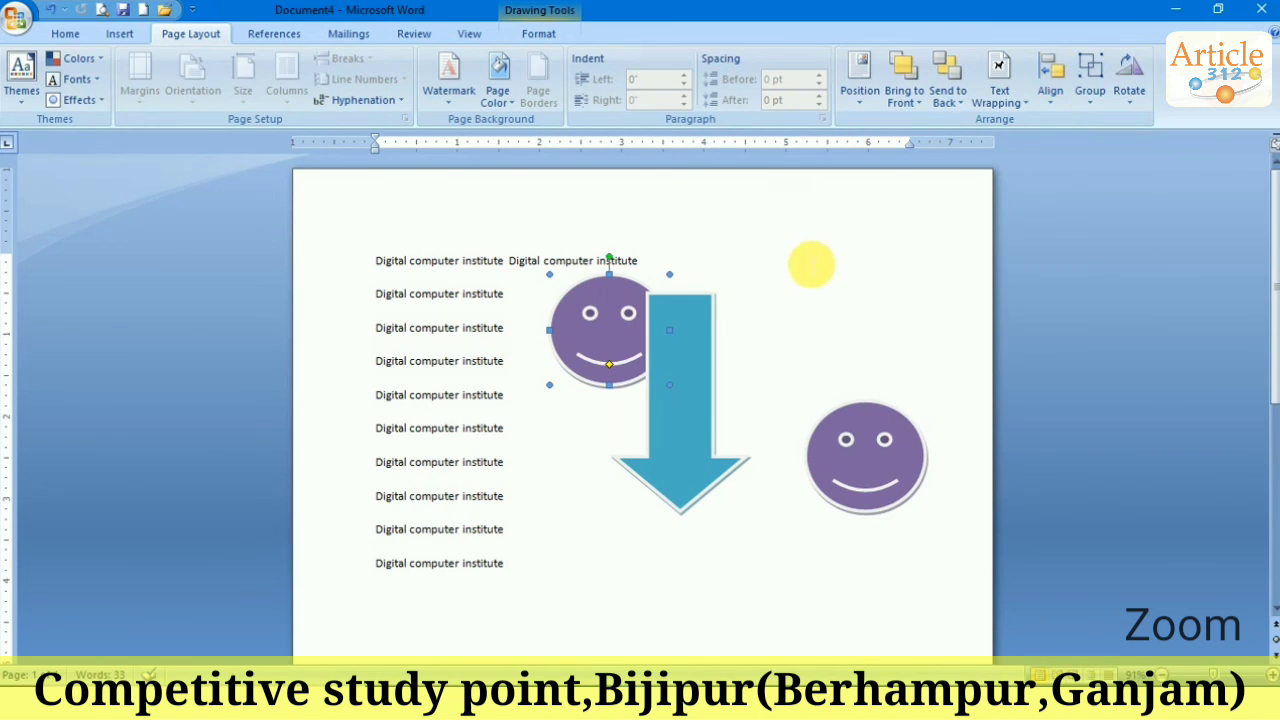
{"action": "left_click_drag", "start_coordinate": [520, 582], "coordinate": [405, 265]}
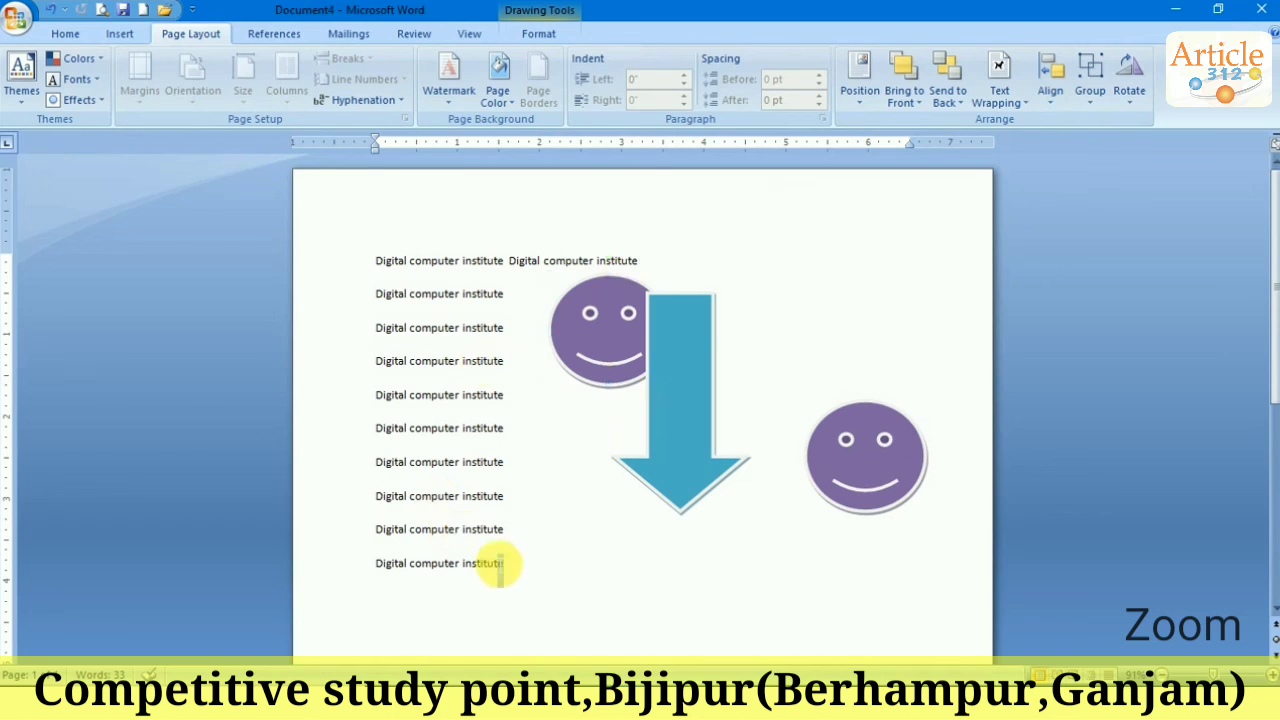